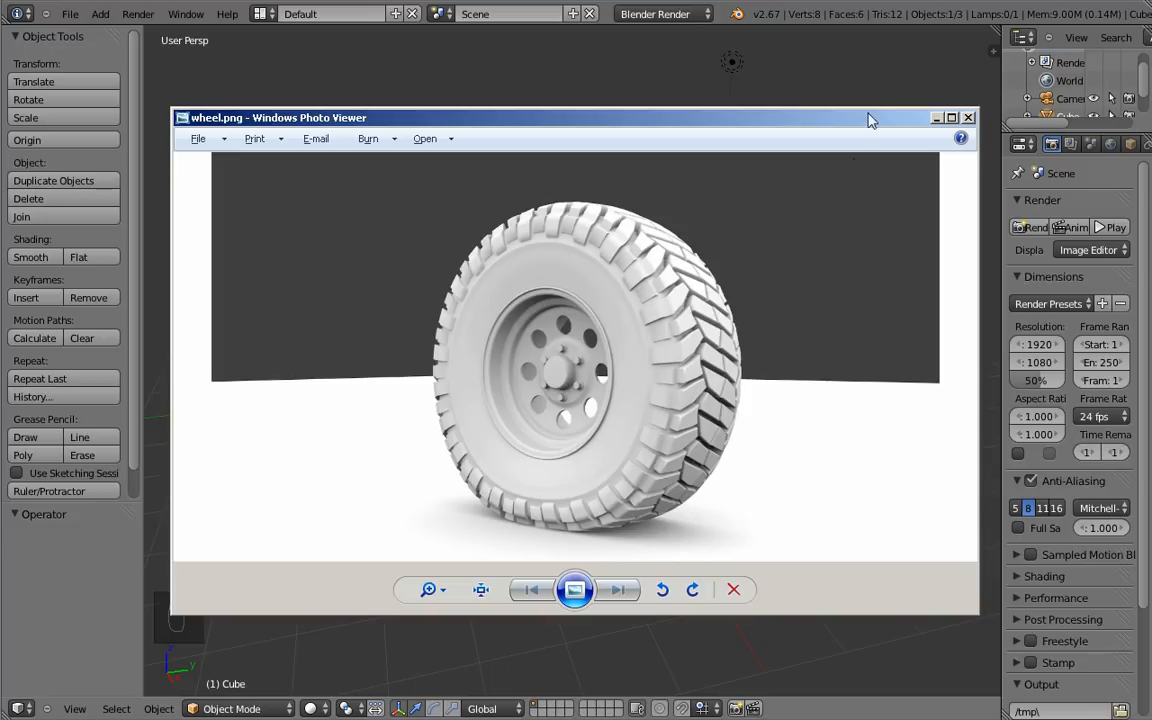
Step: Put away the wheel.png reference image and show the cube's transform properties
left_click_drag(876, 123, 865, 129)
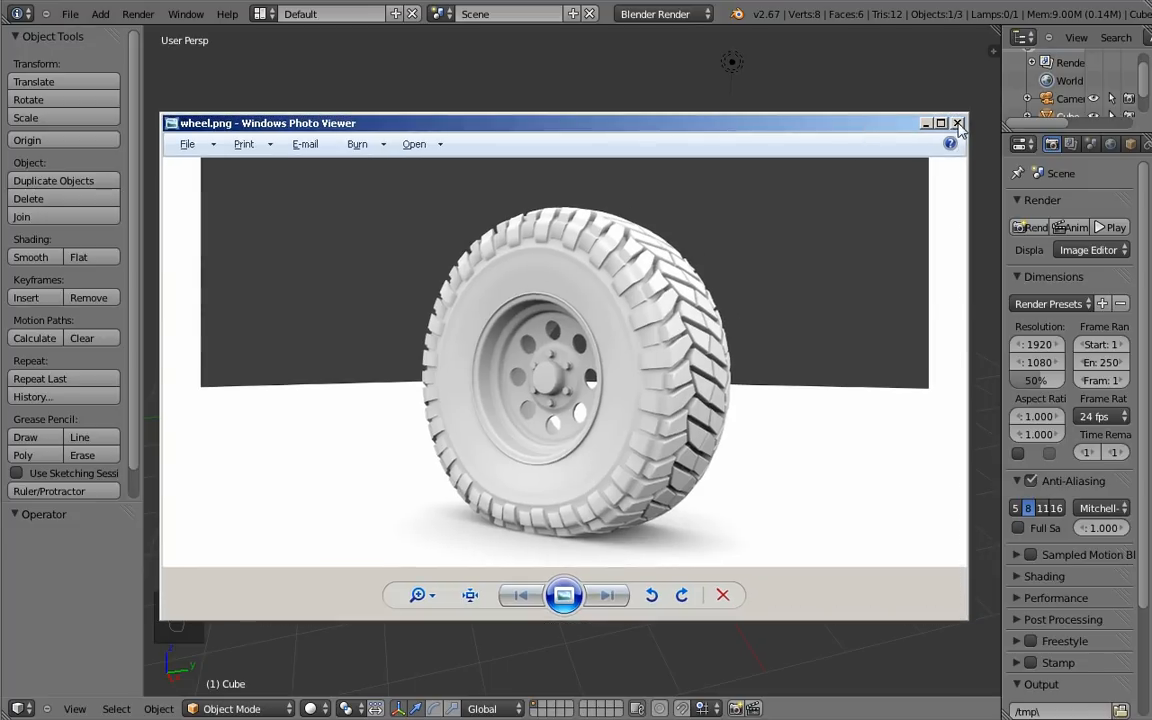
left_click(926, 124)
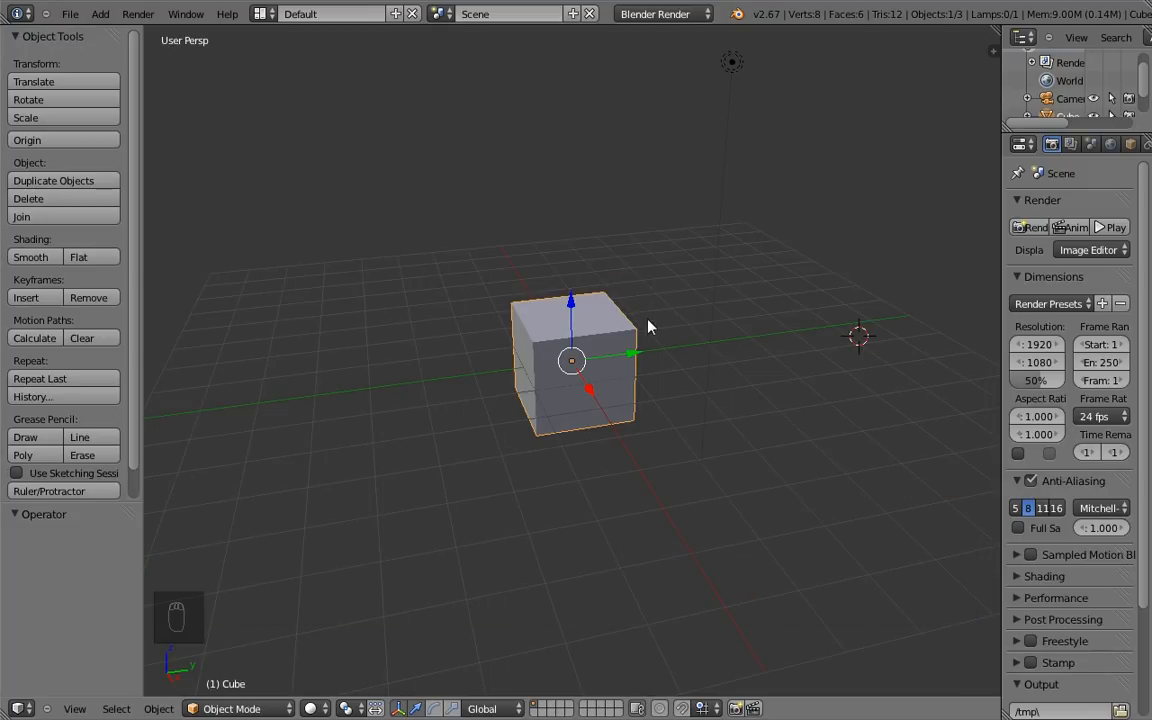
key("n")
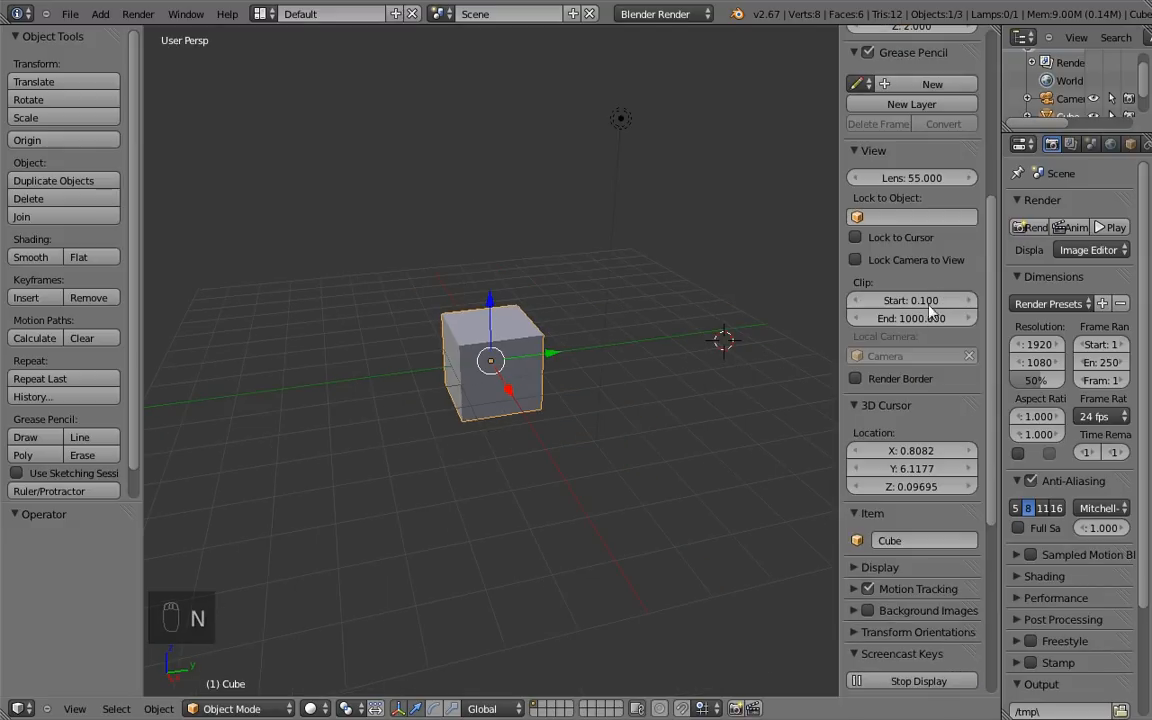
scroll(990, 288, "up", 6)
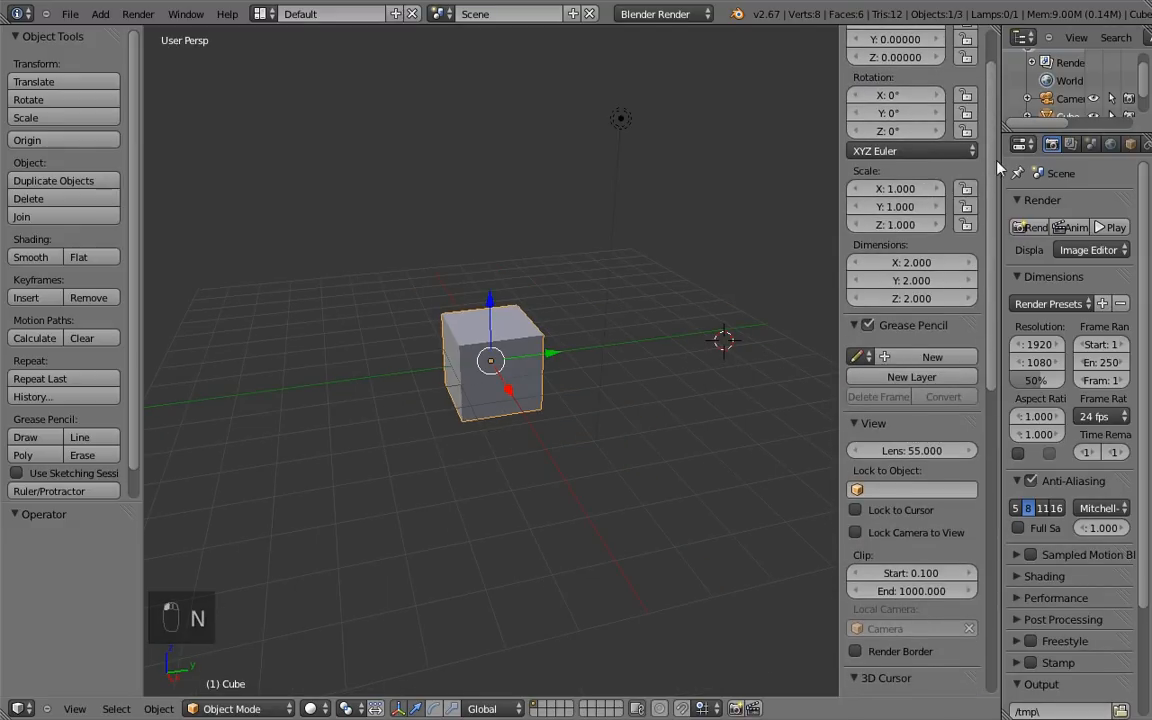
scroll(996, 160, "up", 2)
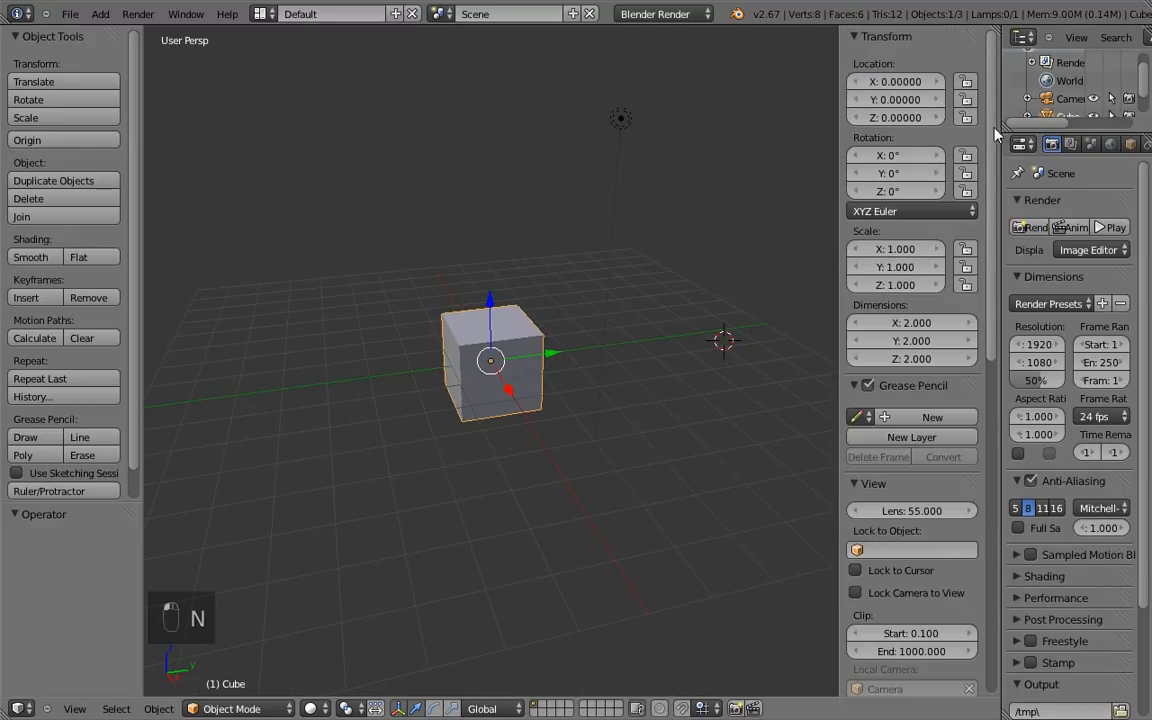
Step: Set the cube's scale to 0.25 on X and 0.8 on both Y and Z
left_click(900, 248)
type("0.25")
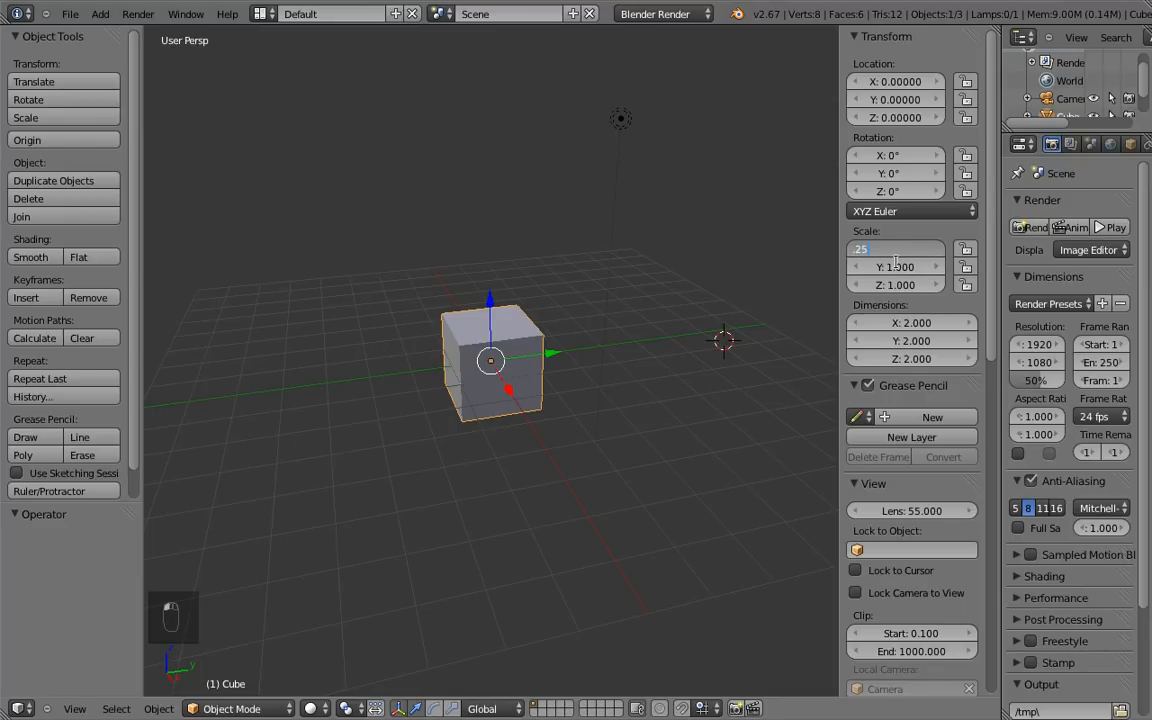
key("Return")
left_click(900, 266)
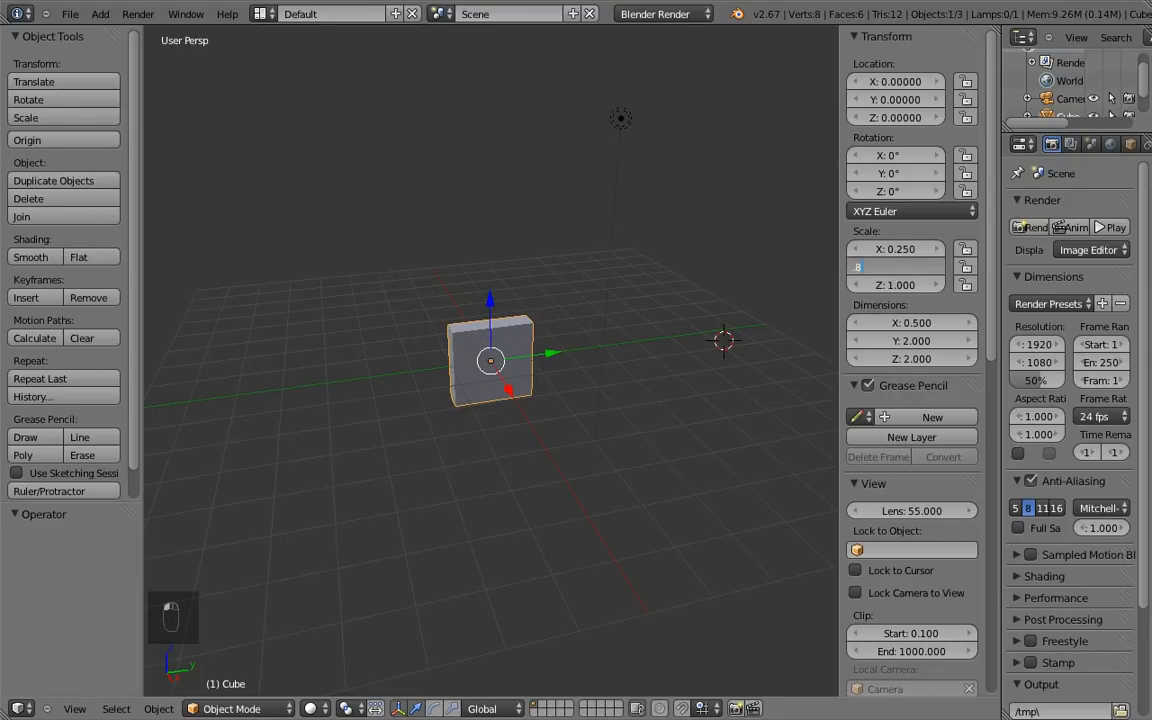
type("0.8")
key("Return")
left_click(893, 284)
type("0.8")
key("Return")
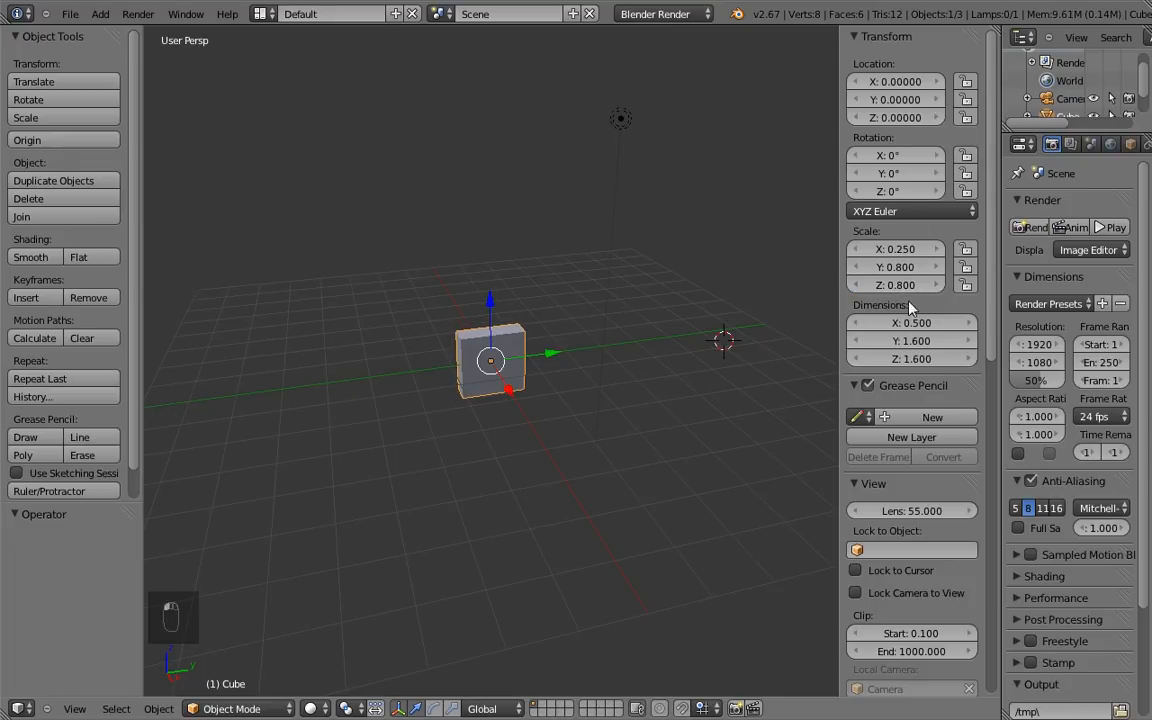
Step: Snap the 3D cursor to the center of the scene
middle_click_drag(596, 372, 729, 250, "ctrl")
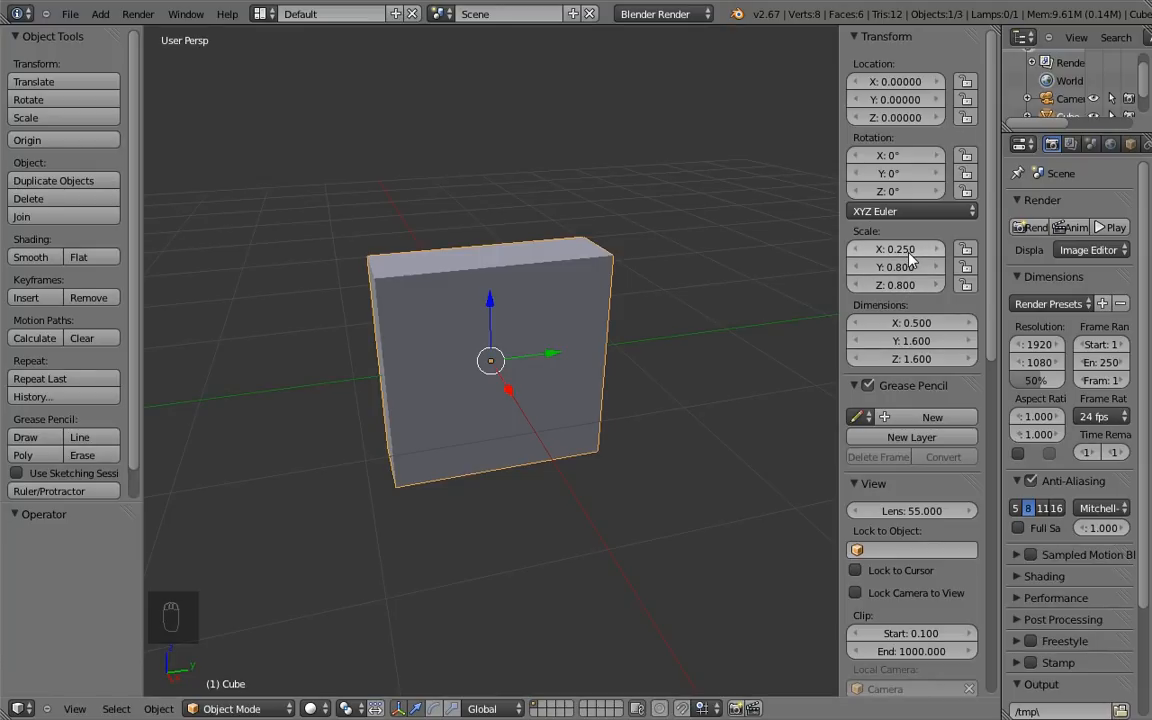
middle_click_drag(647, 389, 527, 376)
key("shift+s")
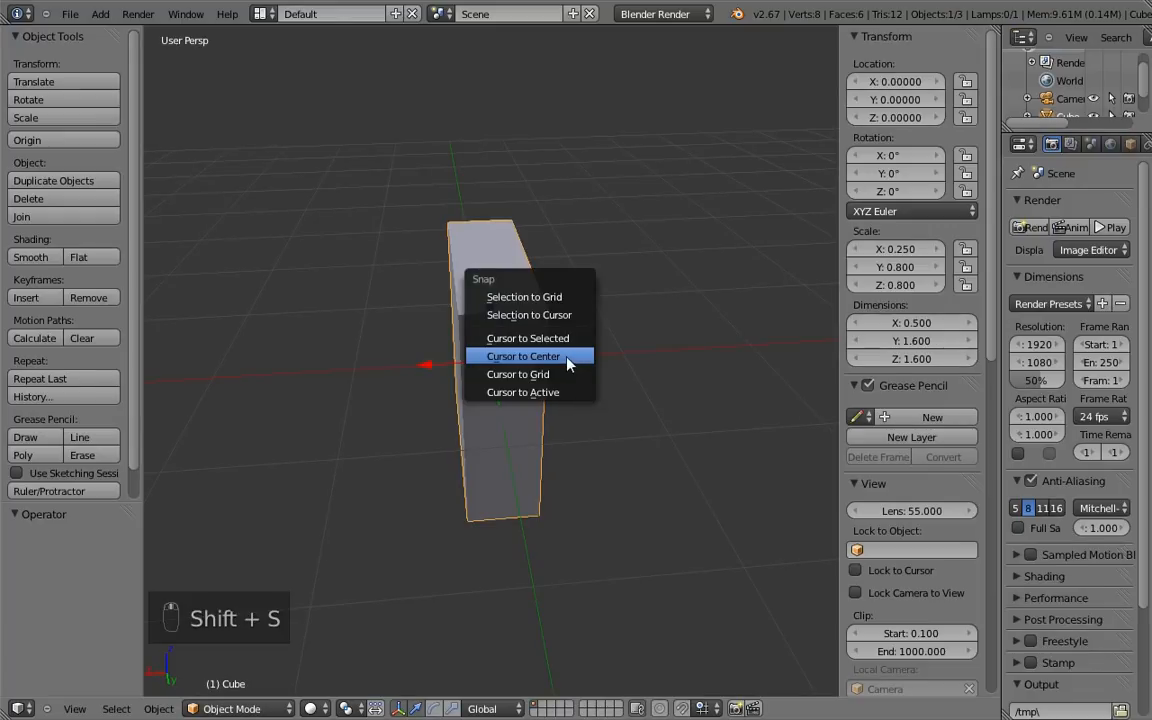
left_click(568, 360)
Step: Add a second cube at the scene center and set its Y and Z scale to 0.4
middle_click_drag(604, 365, 556, 370)
key("shift+a")
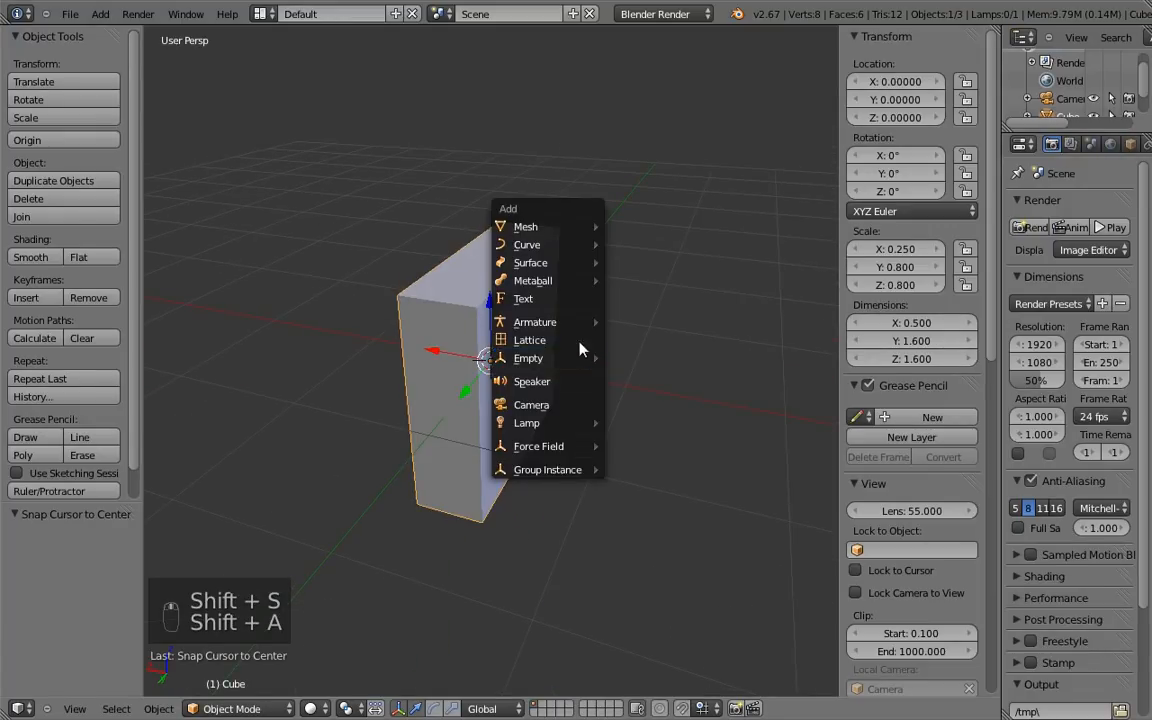
mouse_move(583, 228)
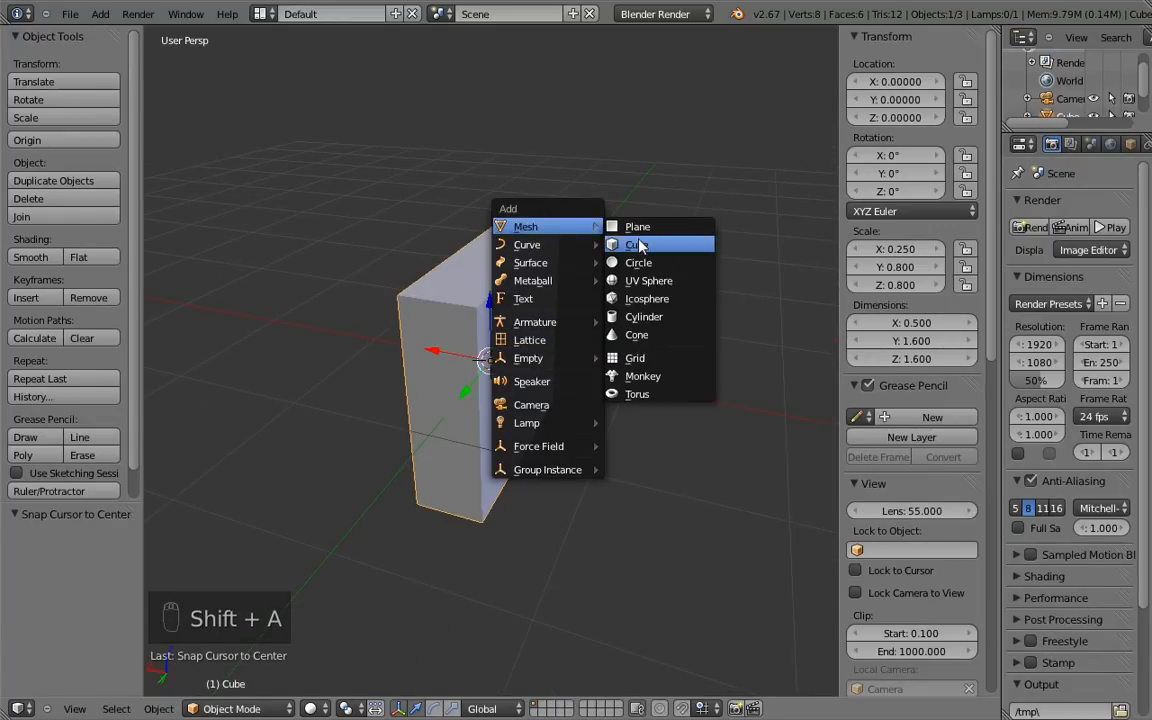
left_click(643, 248)
type(".4")
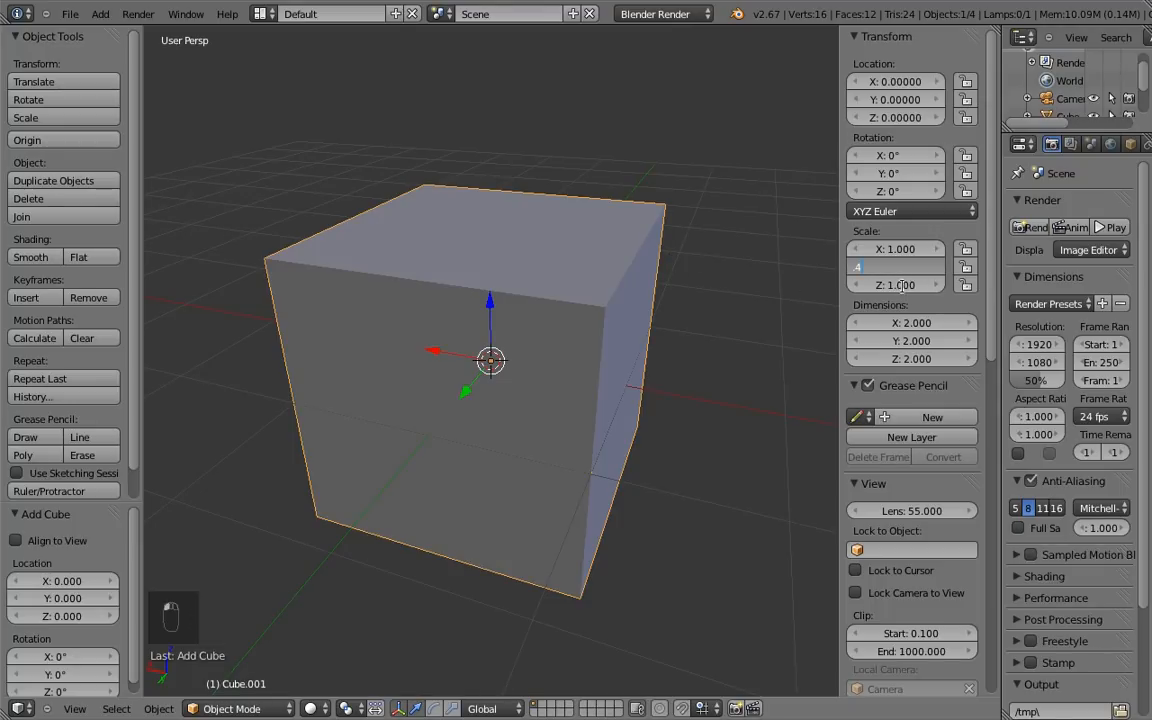
key("Return")
left_click(904, 287)
type(".4")
key("Return")
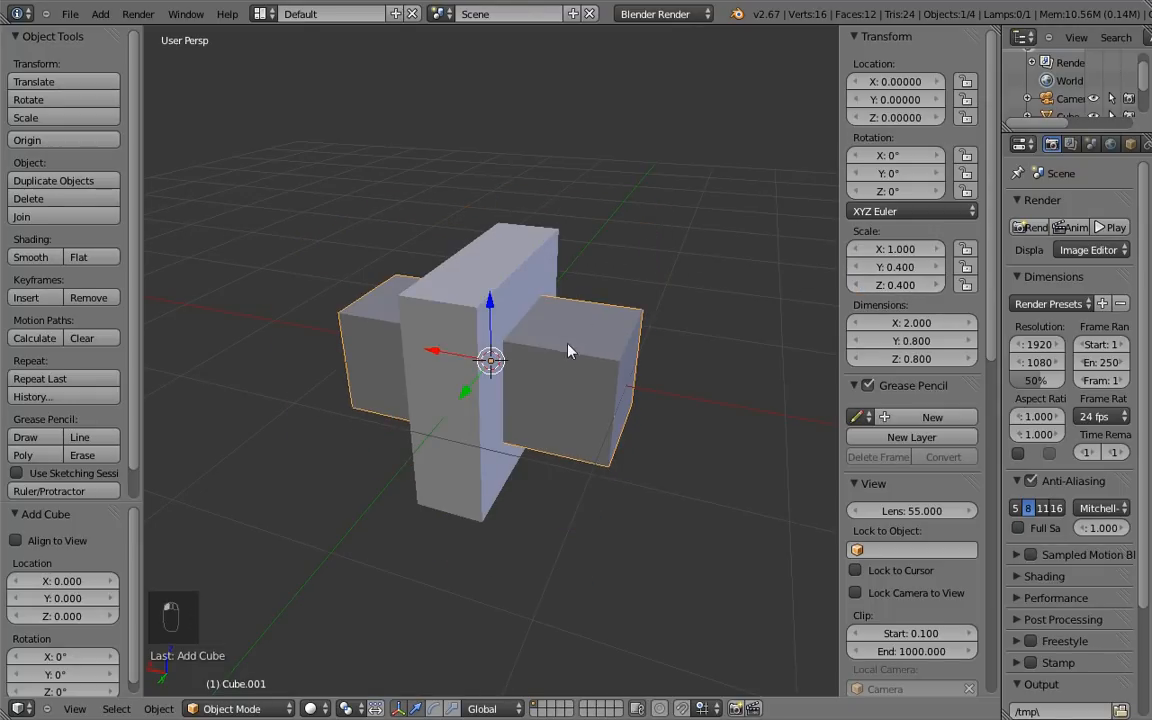
Step: Show the two crossed cubes in front orthographic view with wireframe display
mouse_move(569, 372)
middle_mouse_down()
mouse_move(594, 342)
mouse_move(563, 352)
middle_mouse_up()
key("KP_1")
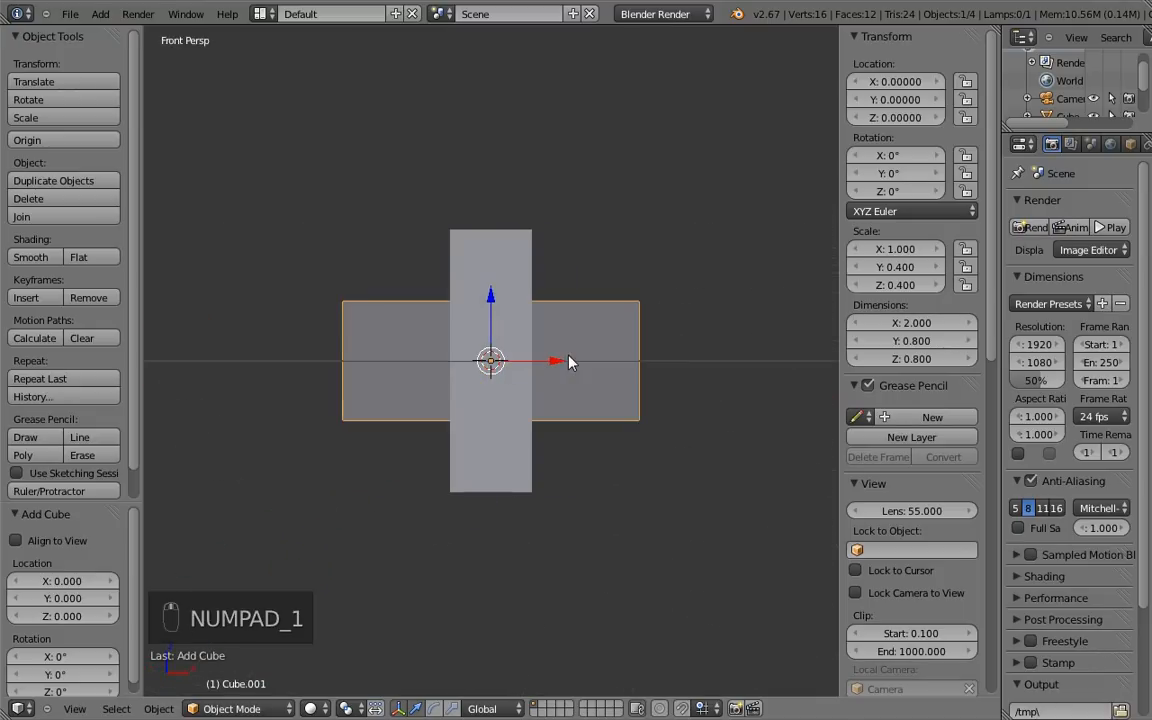
key("KP_5")
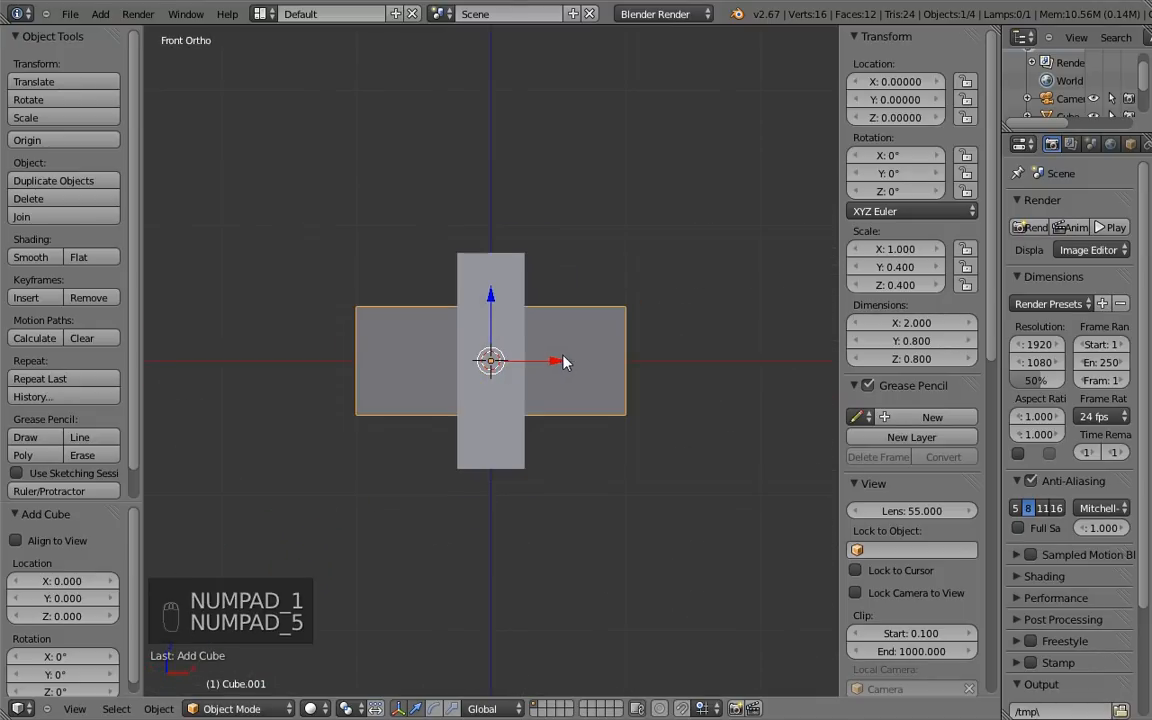
key("z")
scroll(540, 315, "down", 3)
scroll(560, 250, "up", 9)
scroll(573, 187, "down", 2)
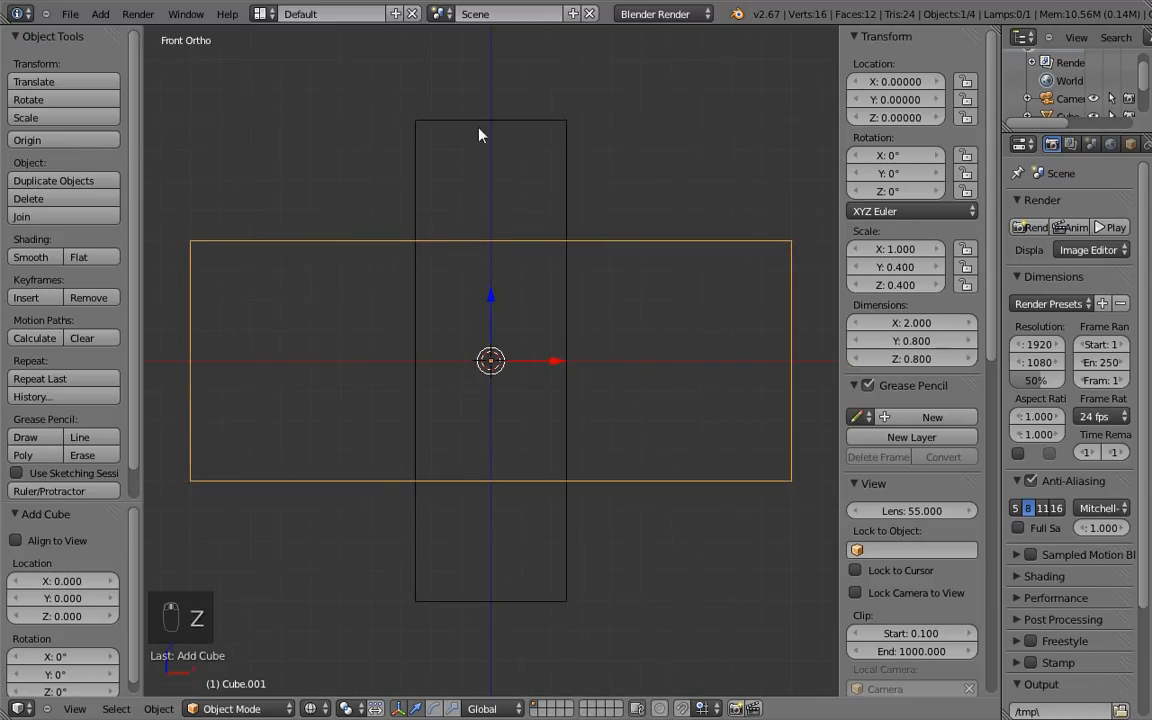
Step: Add a plane aligned to the front view, midway between the top edges of the two cubes at about Z 0.6
middle_click_drag(500, 337, 514, 478, "shift")
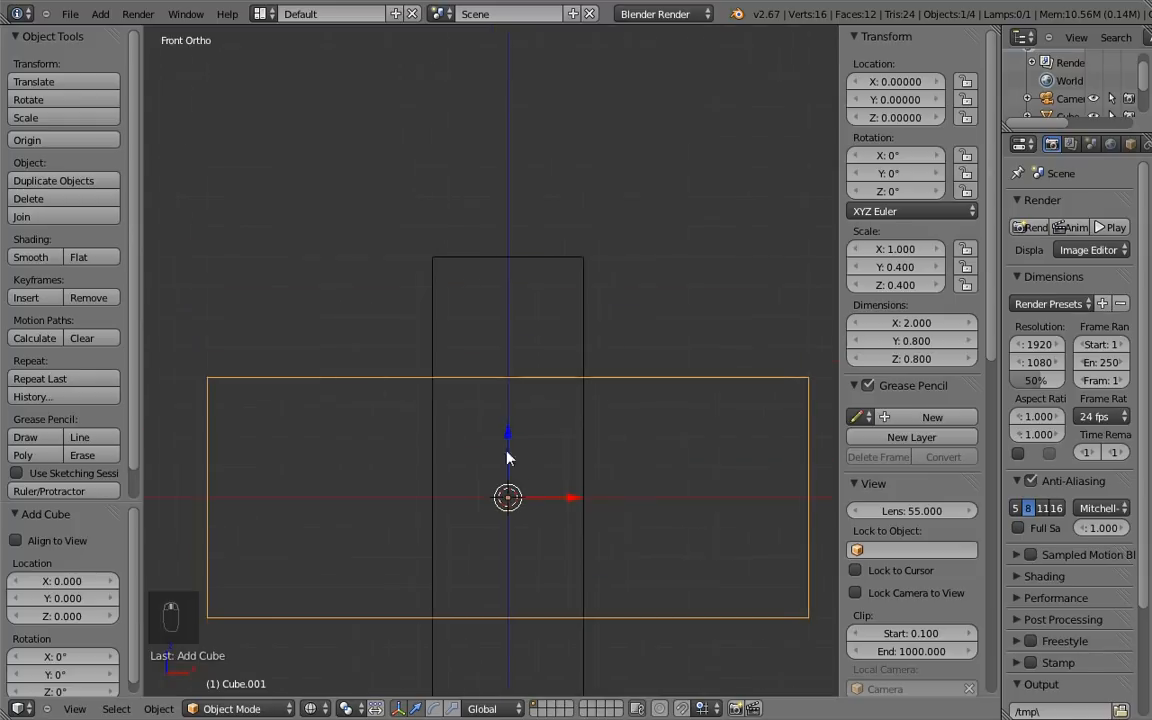
left_click(510, 317)
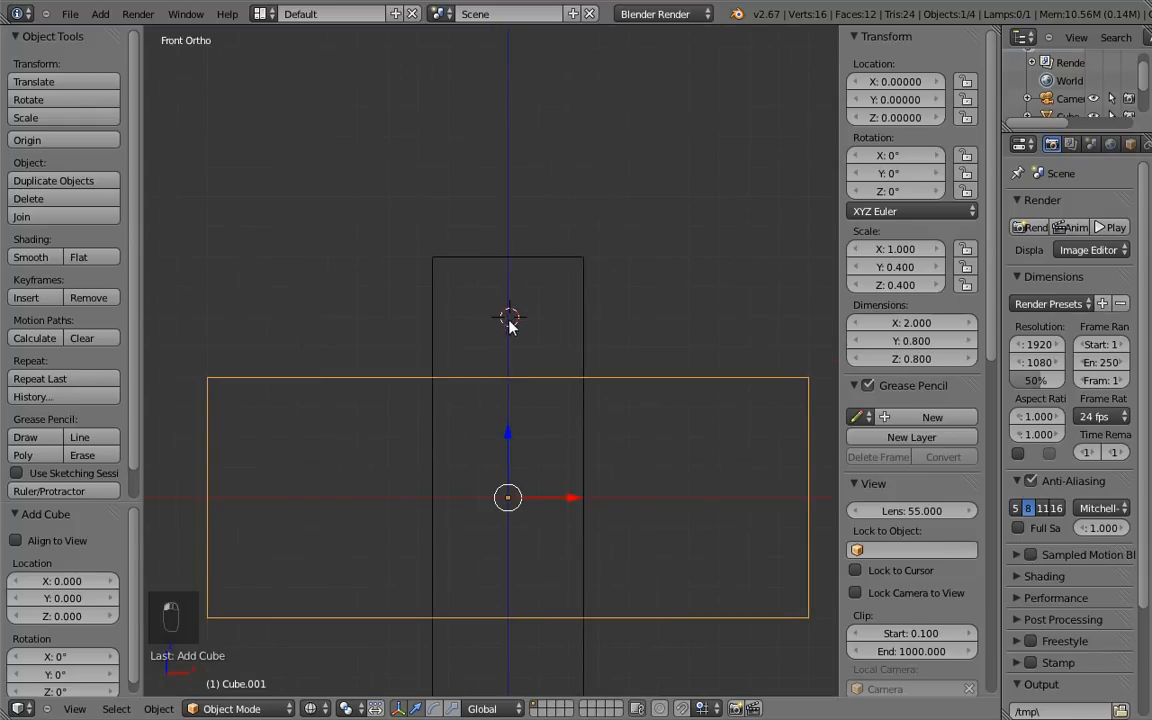
key("shift+a")
mouse_move(504, 327)
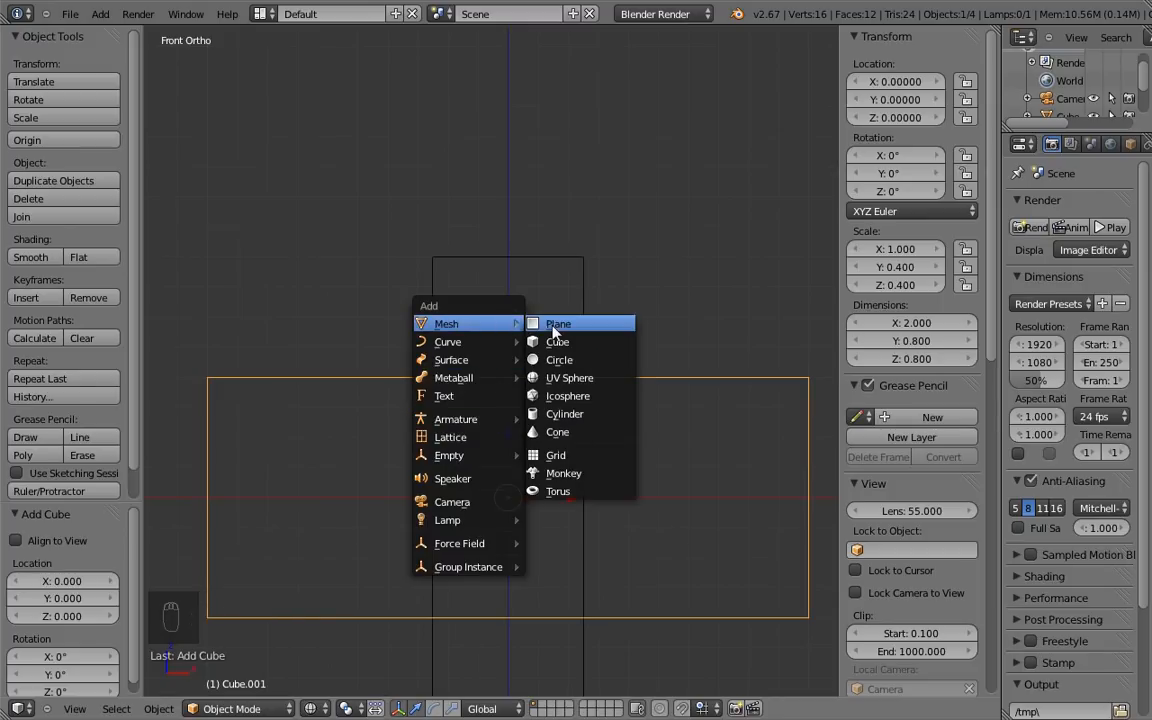
left_click(533, 325)
left_click(16, 540)
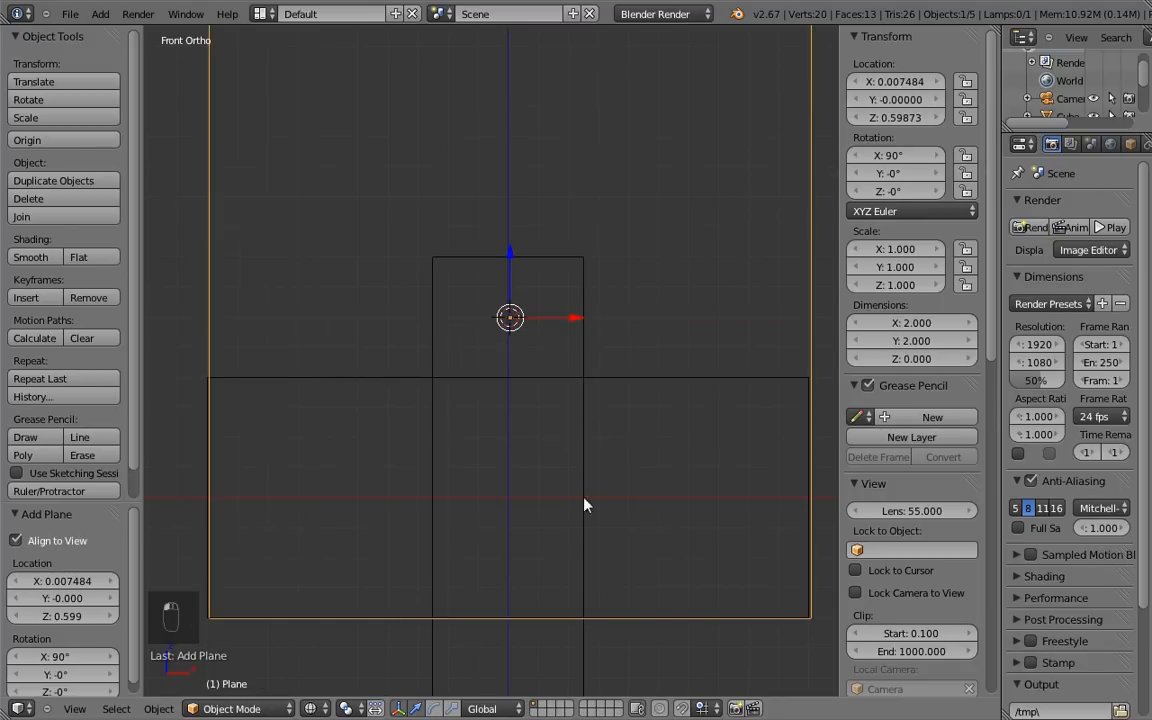
Step: Scale the plane to about 0.196, widen it to about 0.249 on X, and center it horizontally on the tall cube
key("s")
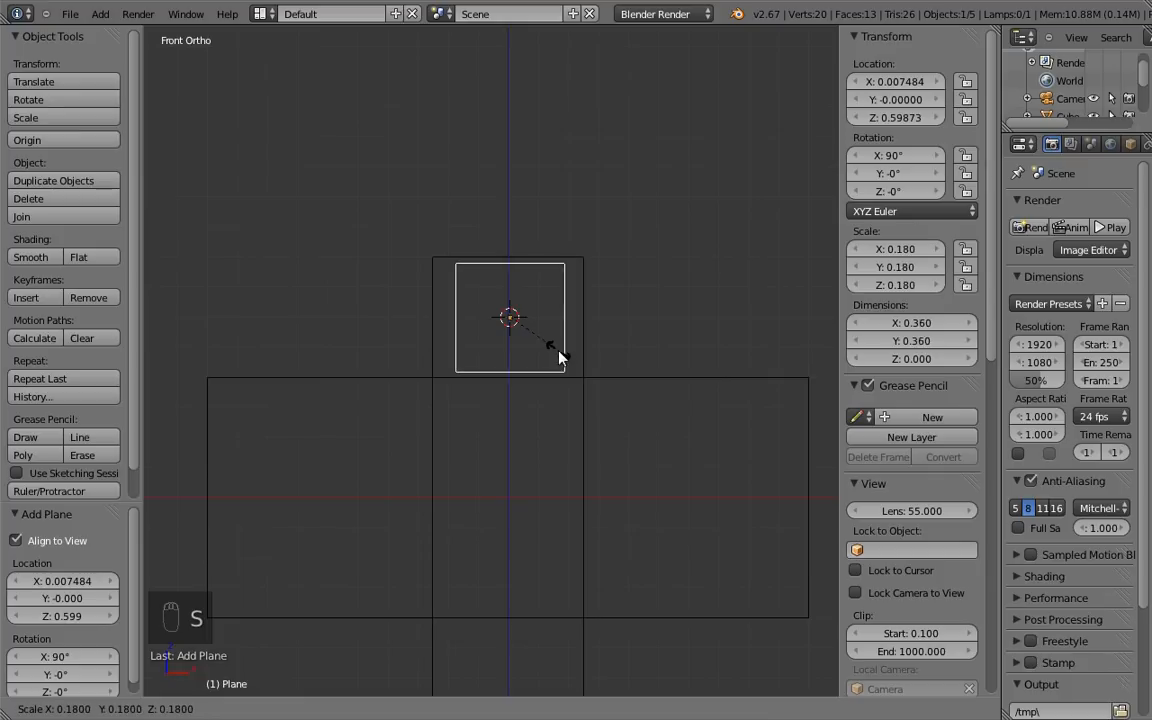
left_click(558, 360)
middle_click_drag(575, 359, 625, 319, "shift")
key("s")
middle_click(660, 360)
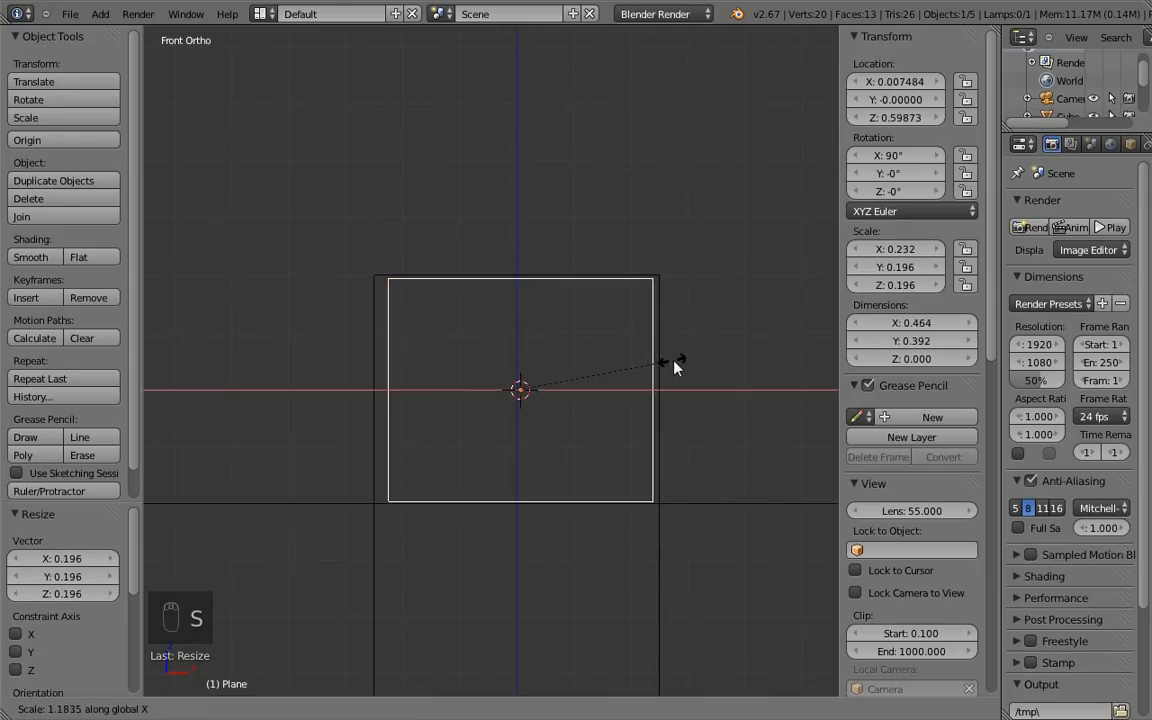
left_click(684, 367)
key("g")
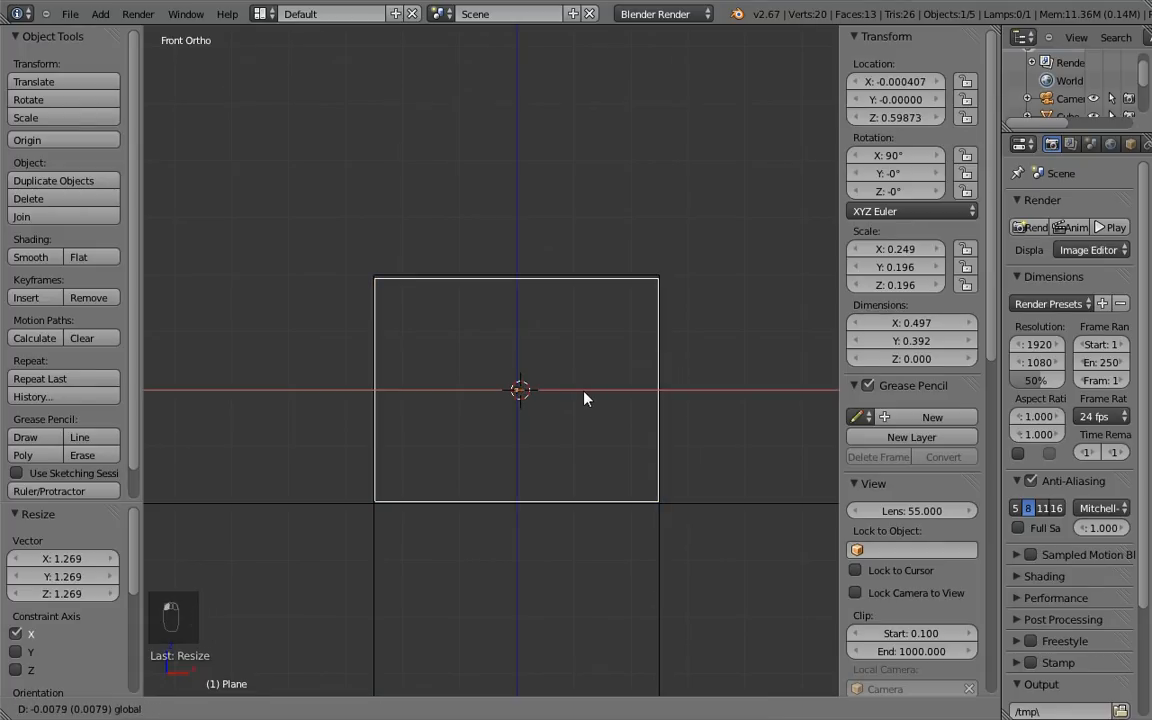
left_click(585, 398)
Step: Raise the plane to about Z 0.600 and stretch it along its local Y to a scale of about 0.201
left_click_drag(517, 326, 512, 329)
key("s")
key("y")
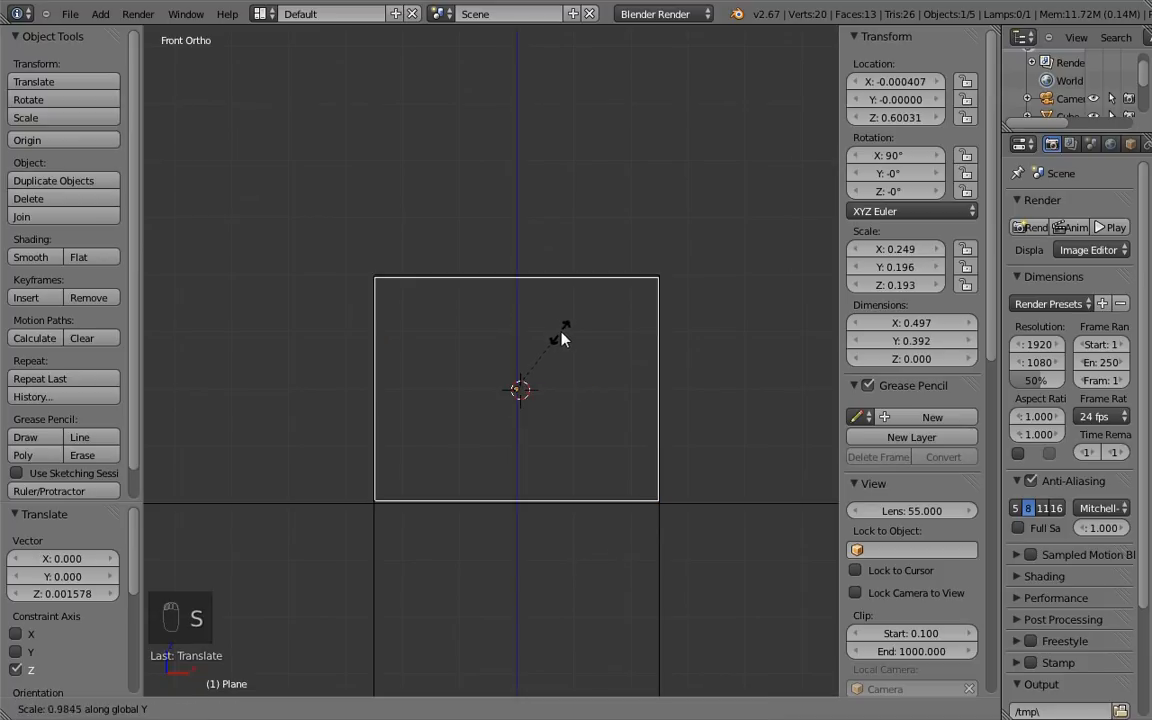
key("y")
left_click(560, 336)
Step: Apply the plane's rotation and scale
scroll(592, 320, "down", 3)
scroll(595, 380, "up", 2)
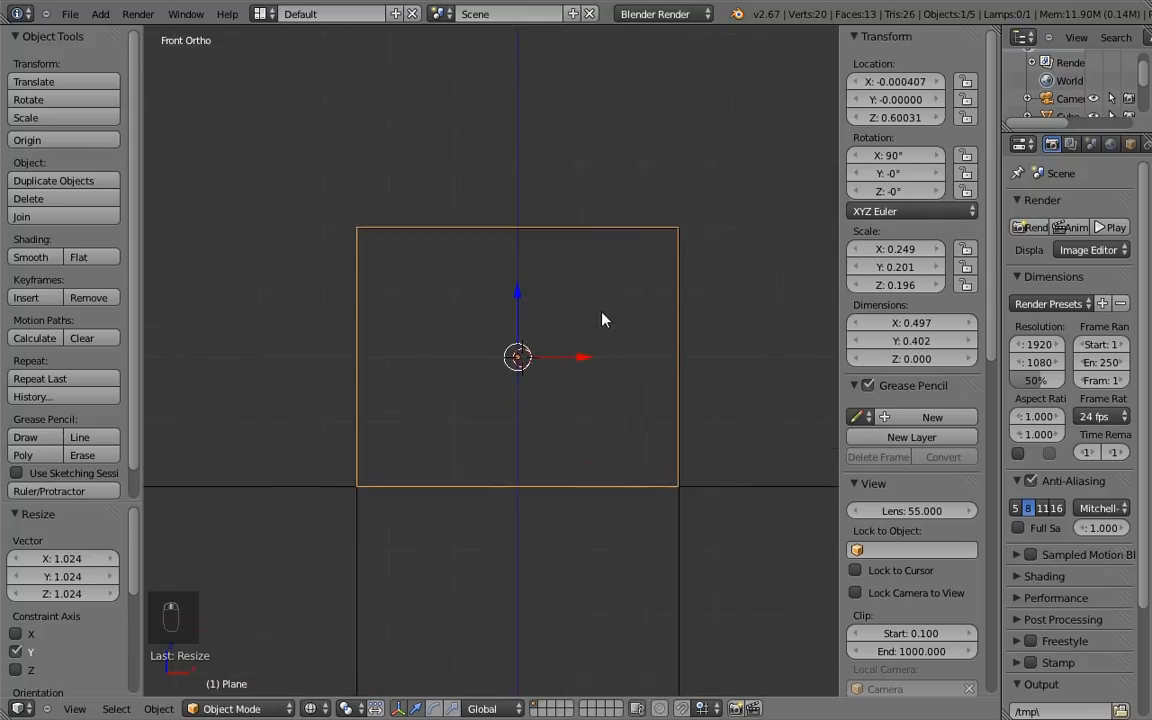
key("ctrl+a")
left_click(505, 357)
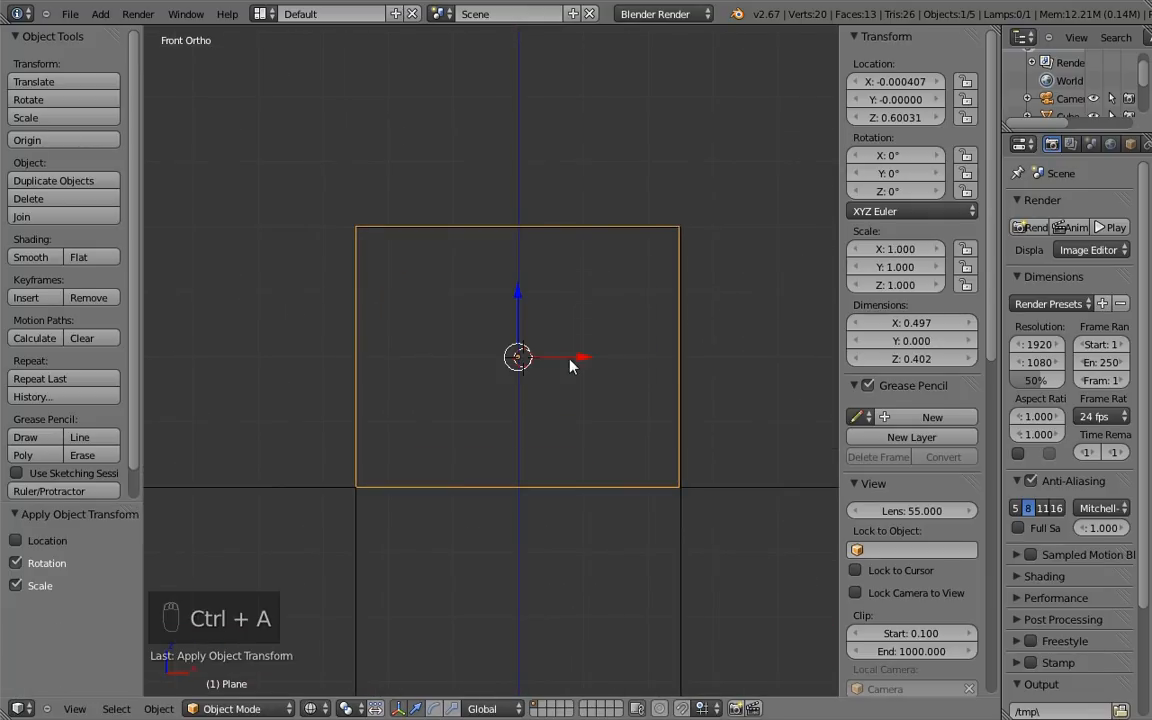
Step: Cut the plane's mesh with four evenly spaced horizontal loop cuts, sliding them slightly upward
key("Tab")
key("ctrl+r")
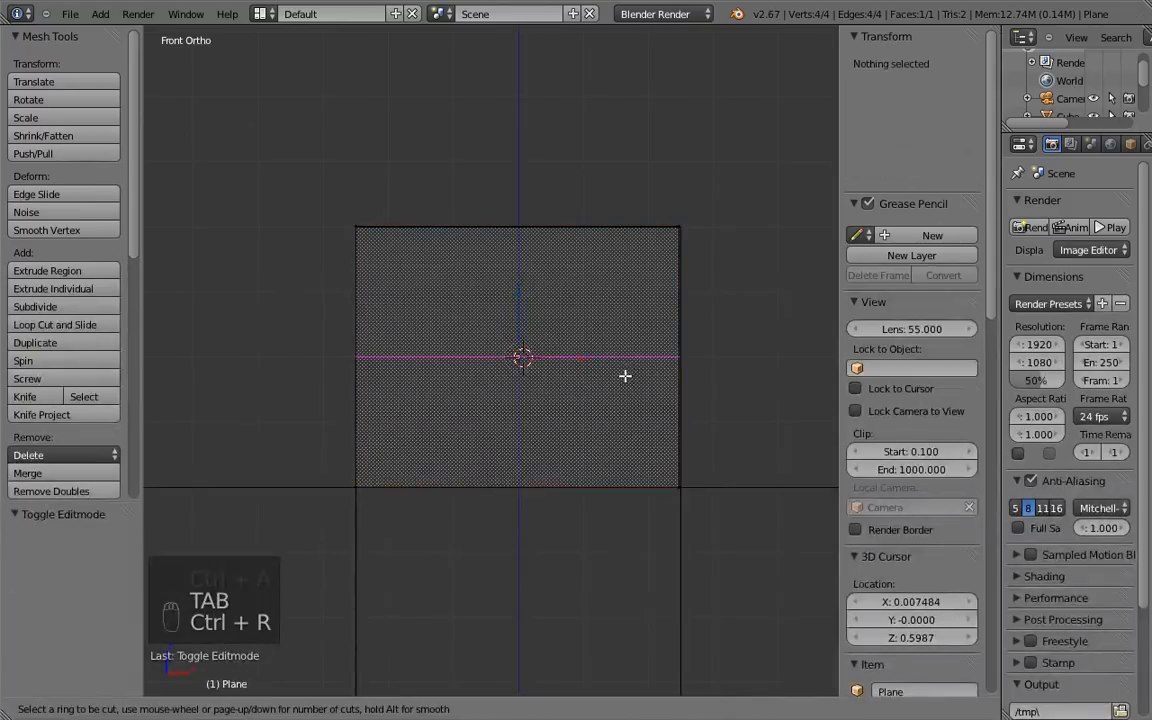
scroll(626, 376, "up", 2)
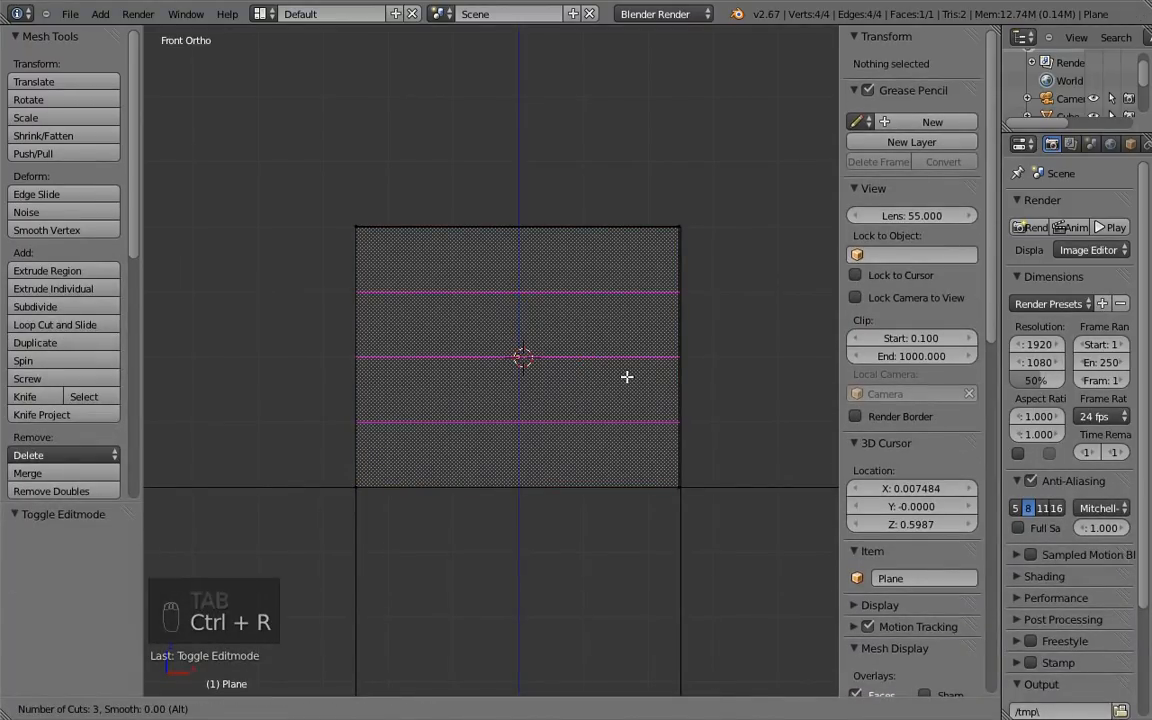
scroll(626, 376, "up", 1)
left_click(626, 376)
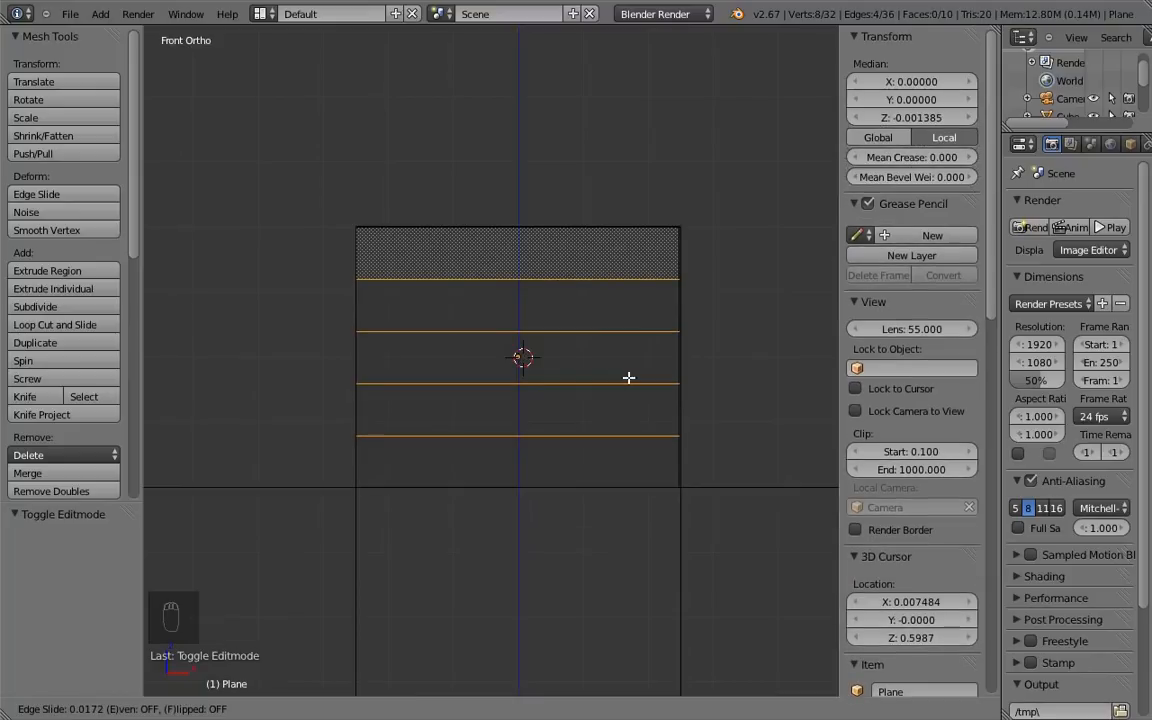
left_click(528, 373)
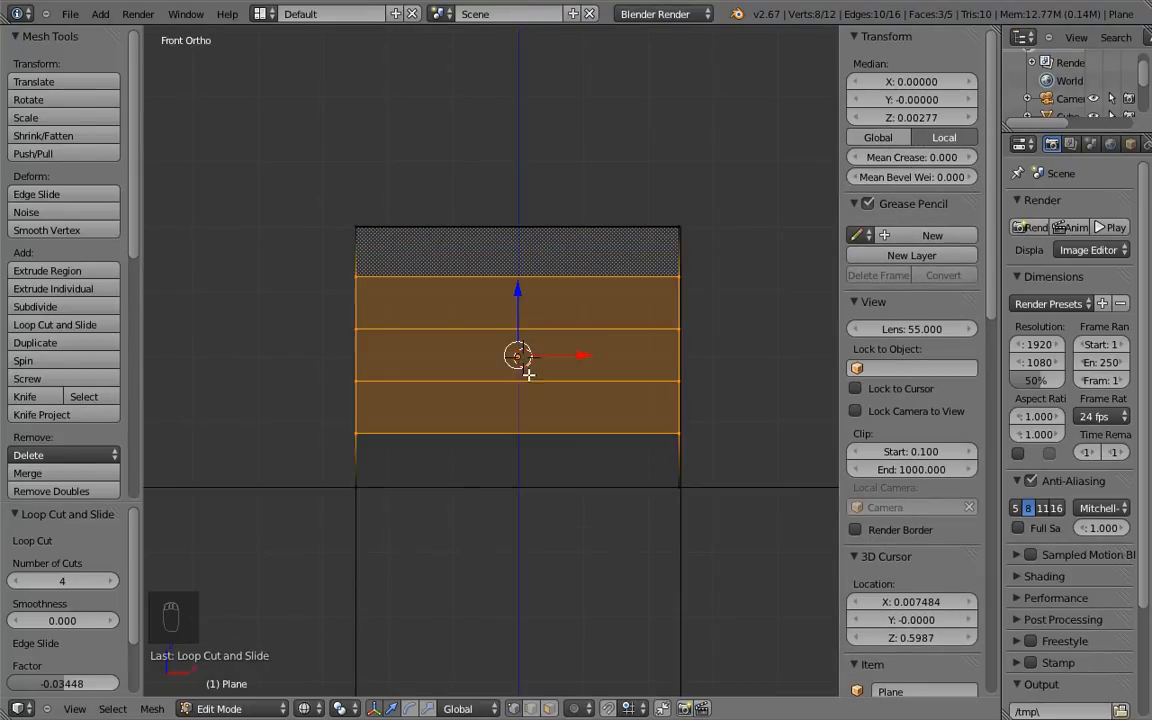
Step: Give the plane a level 2 subdivision surface
key("Tab")
key("ctrl+2")
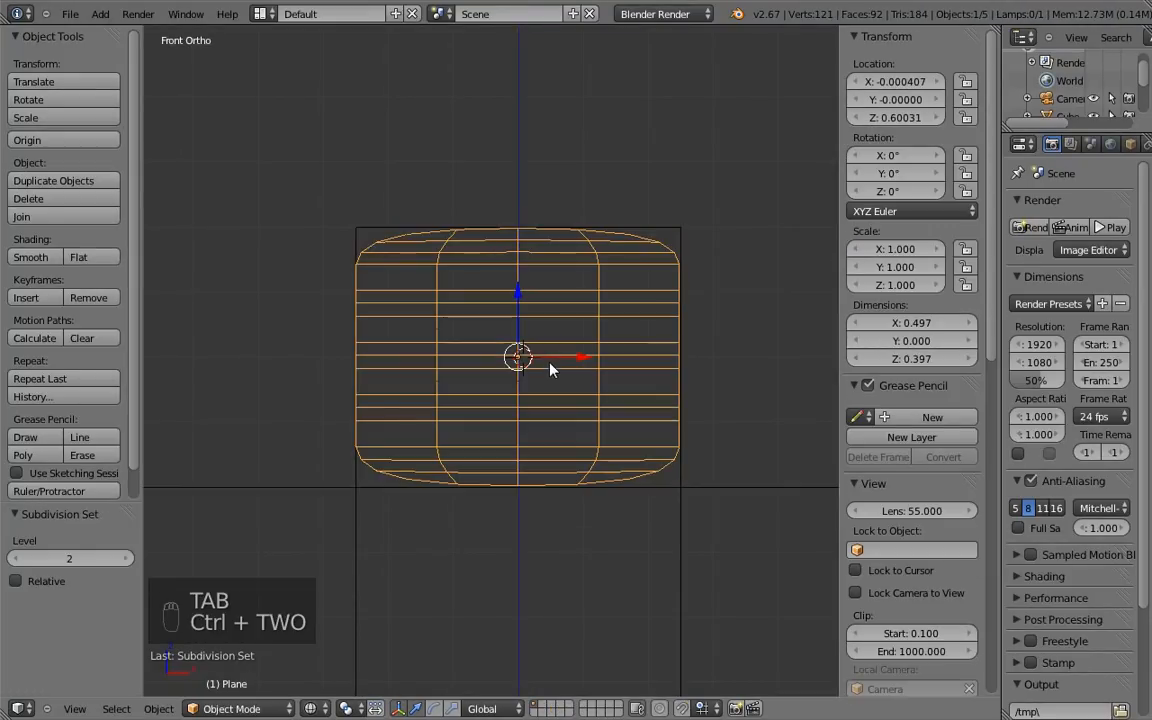
scroll(565, 388, "down", 1)
scroll(565, 388, "up", 2)
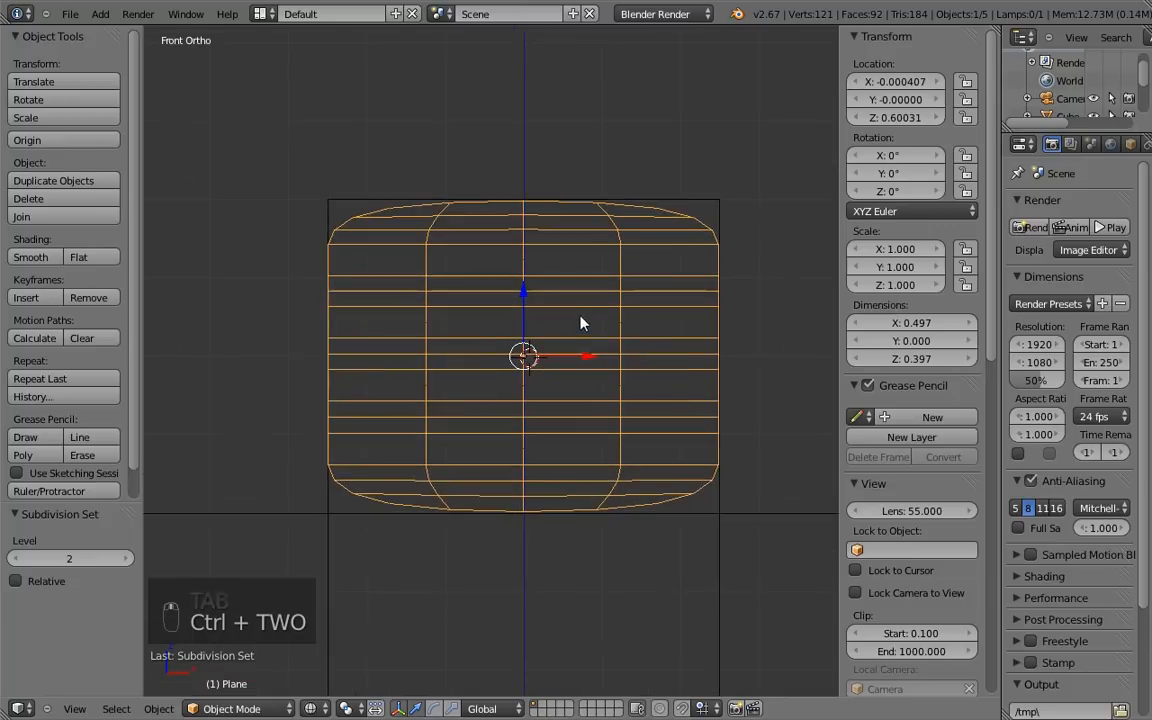
Step: Lower the plane's two lowest horizontal edges about 0.020 along Z and narrow them along X to a scale of about 0.854
key("Tab")
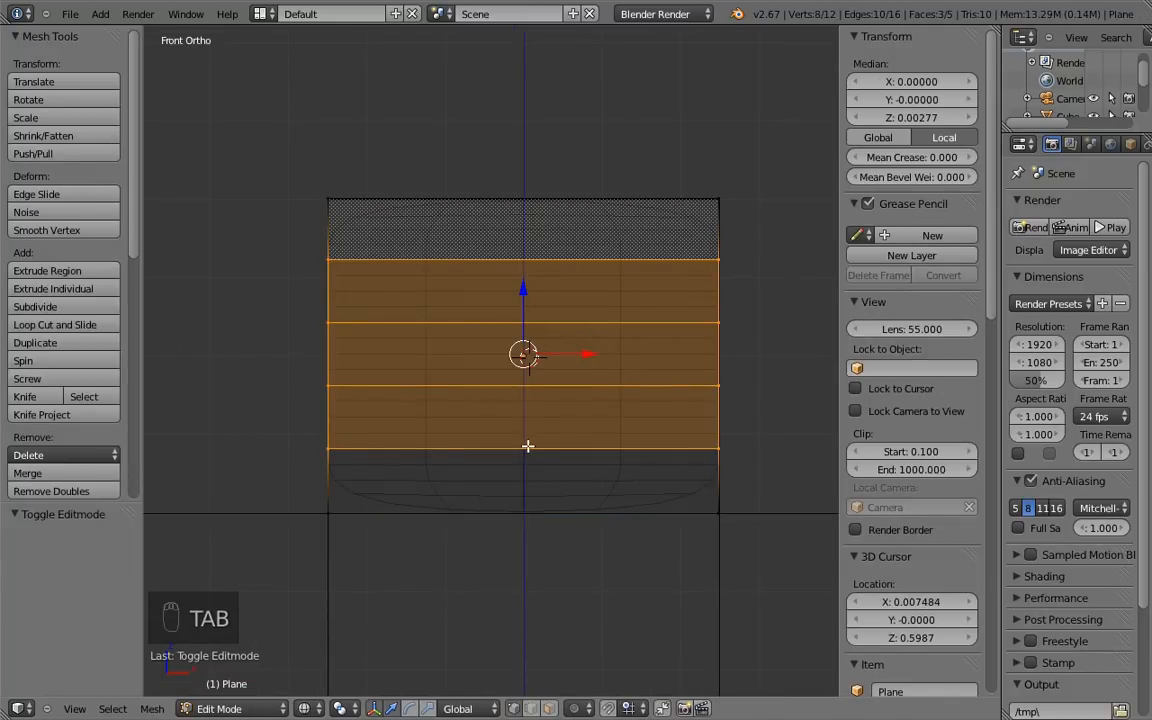
key("ctrl+Tab")
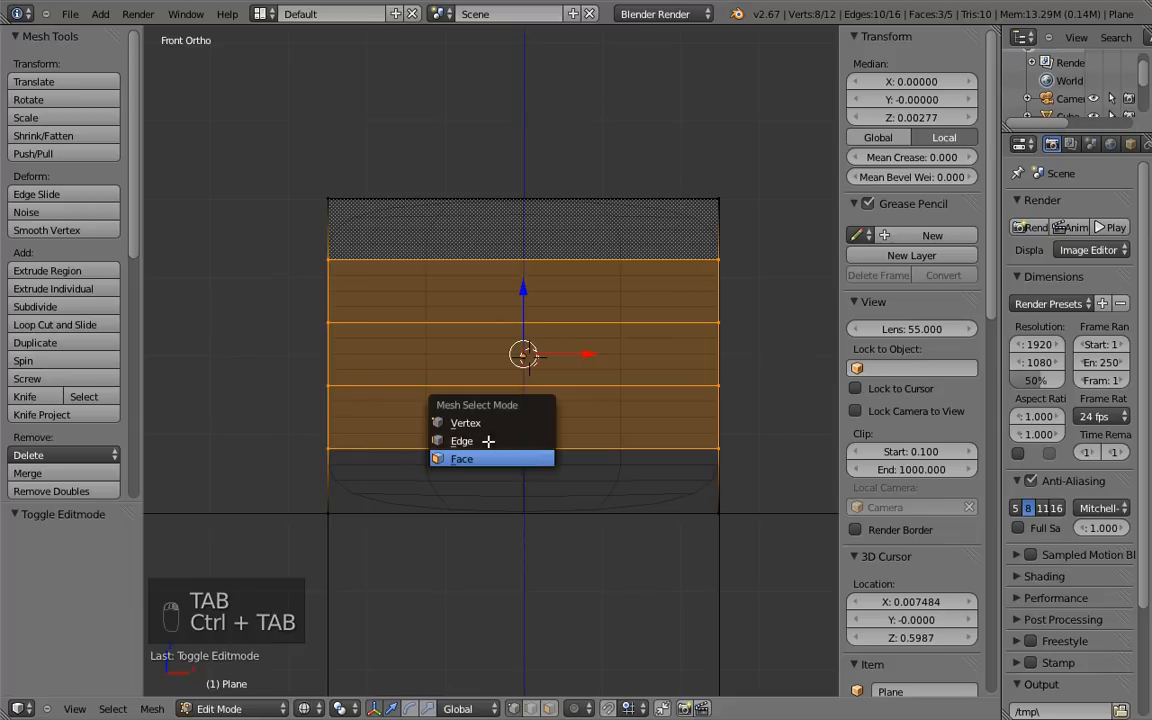
left_click(478, 441)
right_click(532, 447)
right_click(518, 510, "shift")
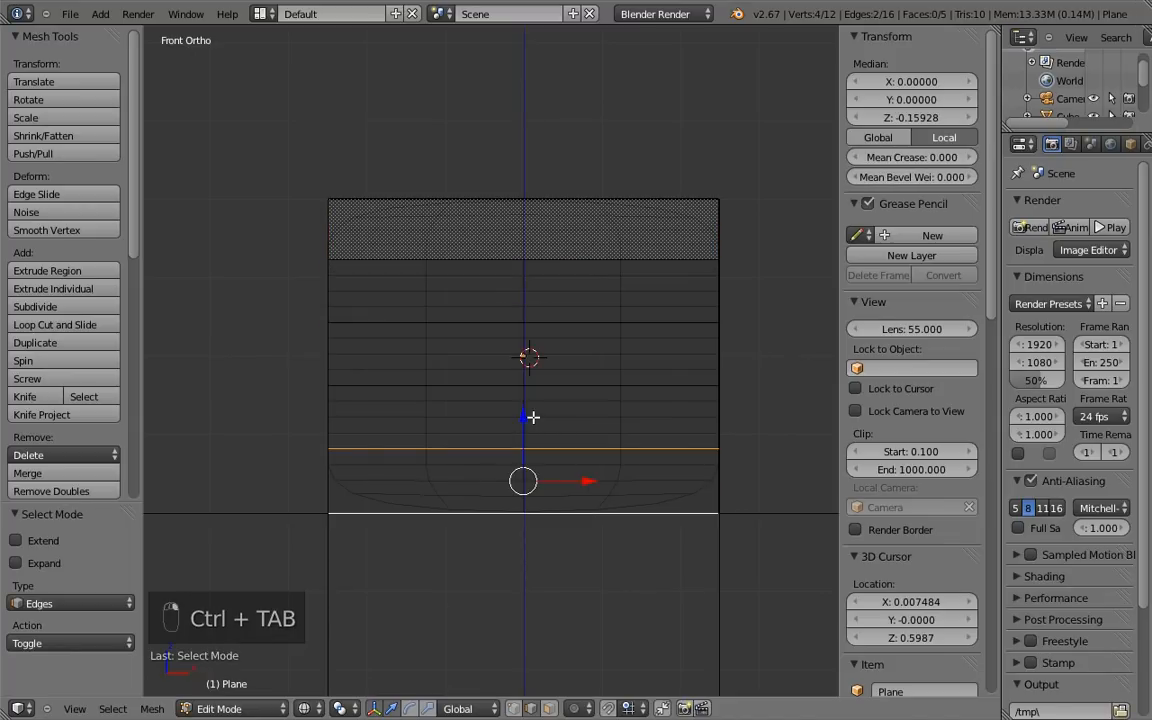
left_click_drag(523, 416, 524, 431)
key("s")
key("x")
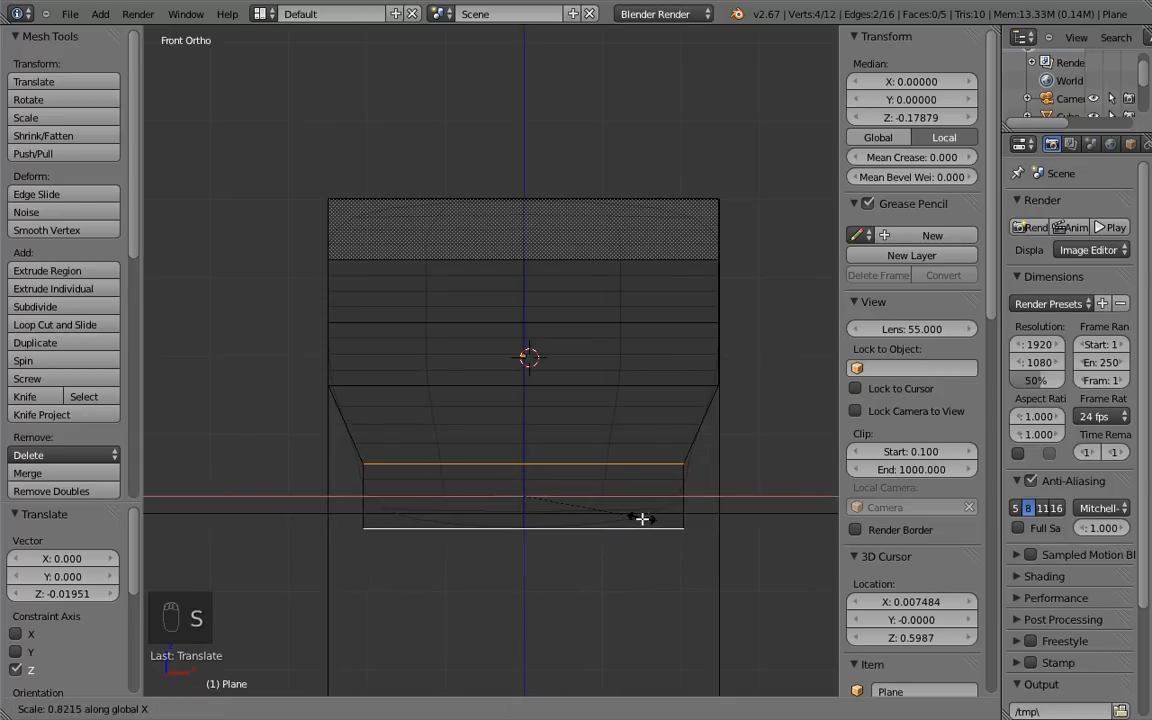
left_click(685, 526)
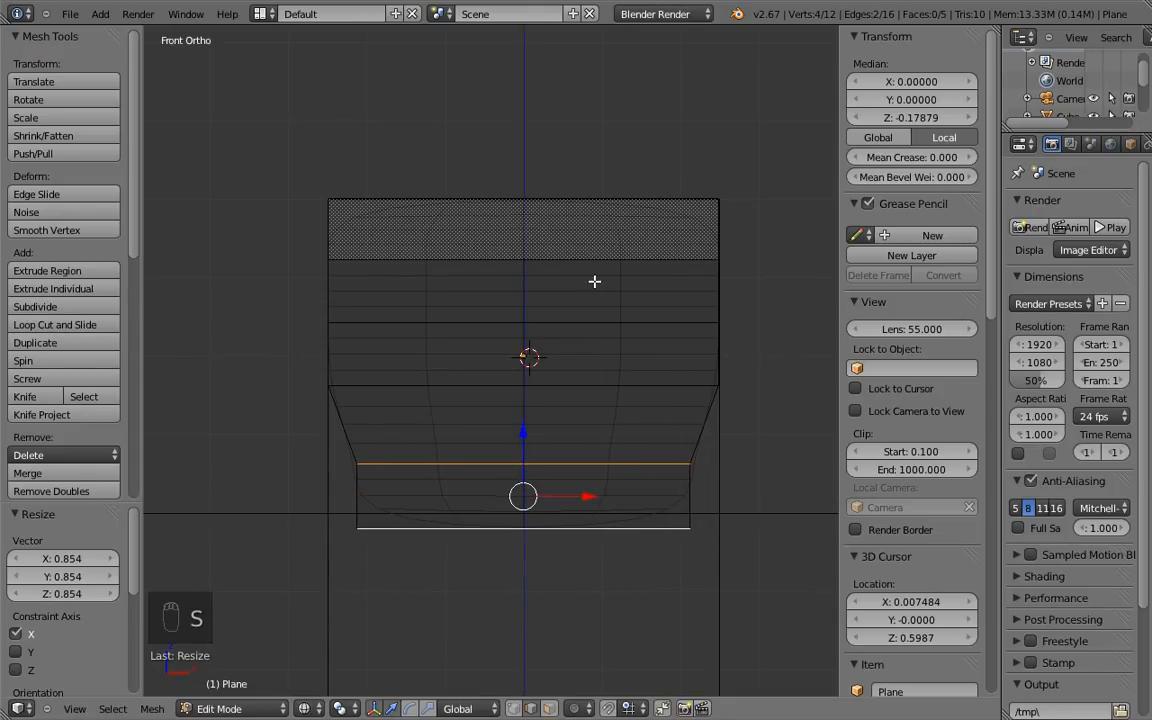
Step: Widen the plane's third horizontal edge from the top along X to a scale of about 1.048
right_click(615, 322)
key("s")
key("x")
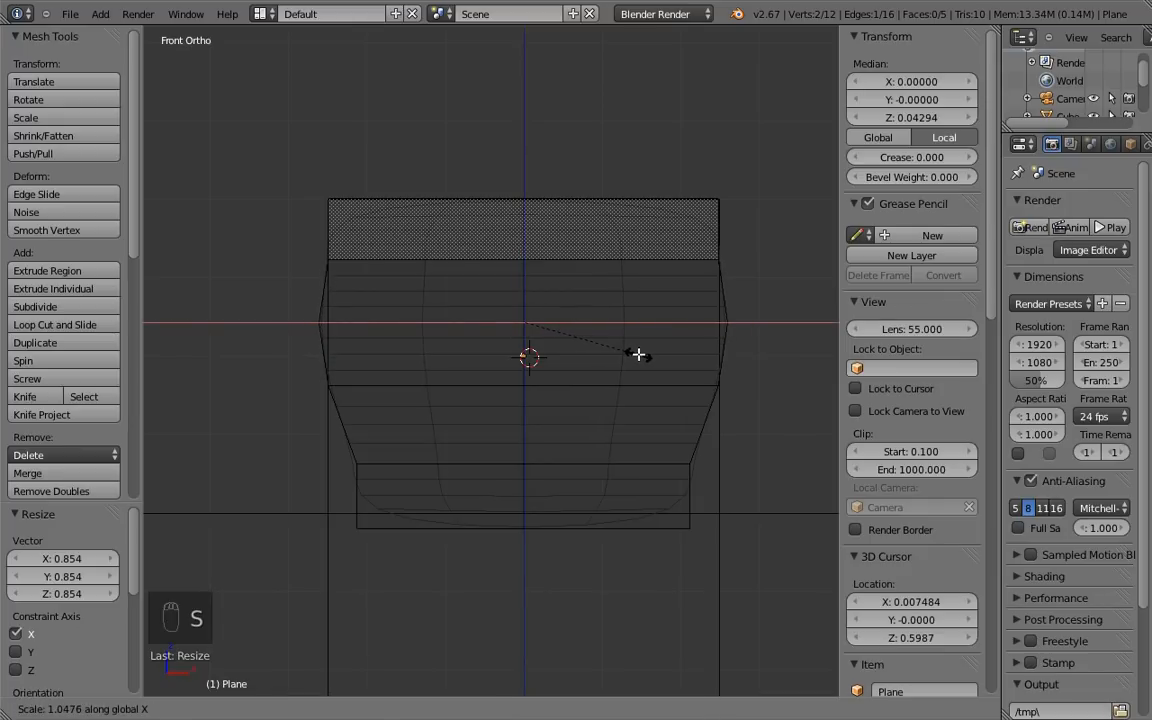
left_click(638, 355)
Step: Narrow the plane's top edge along X to a scale of about 0.798 and return to Object Mode
right_click(562, 199)
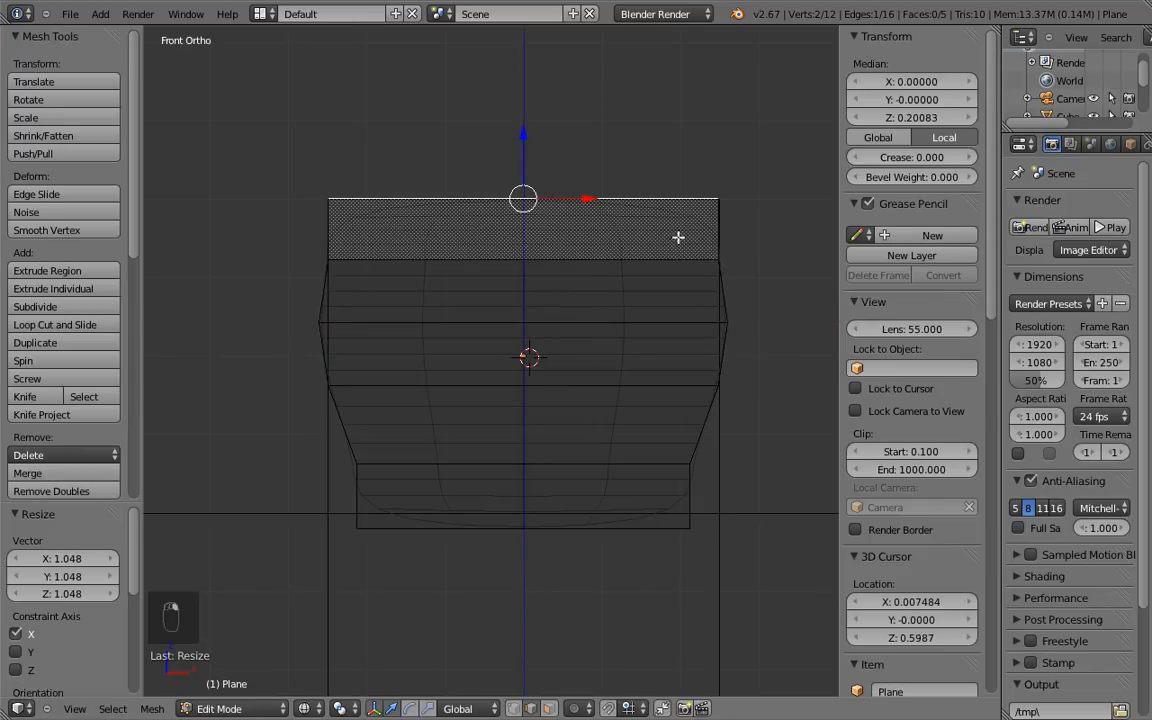
key("s")
key("x")
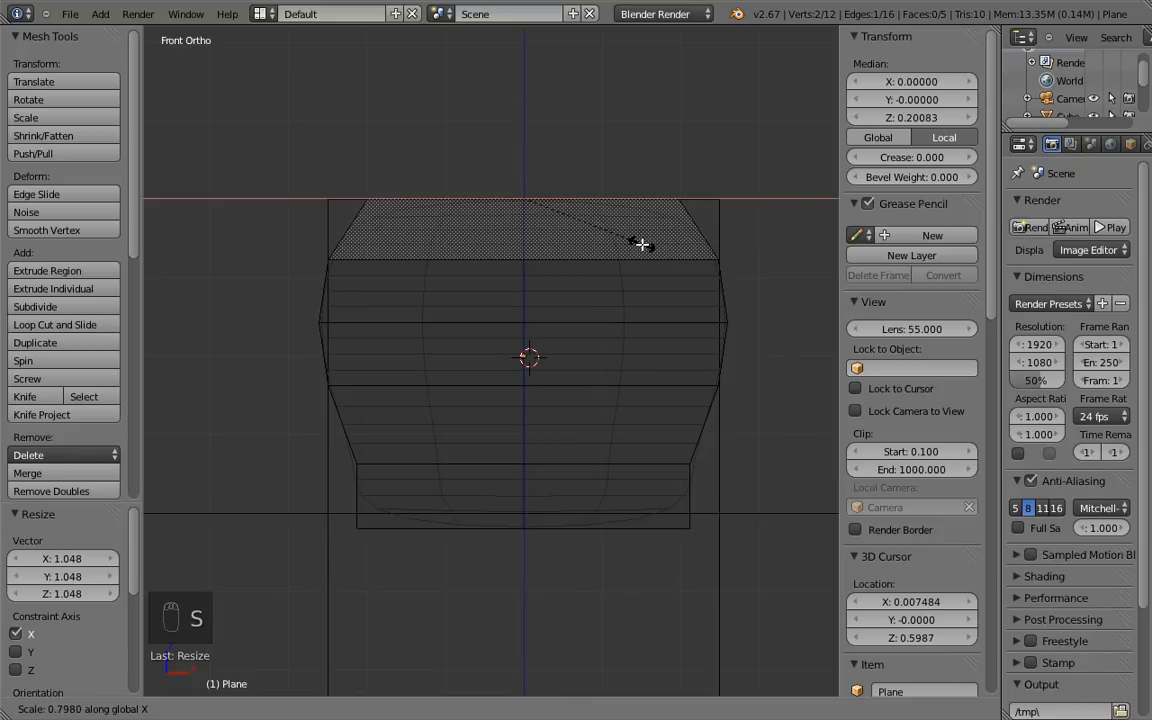
left_click(642, 245)
key("Tab")
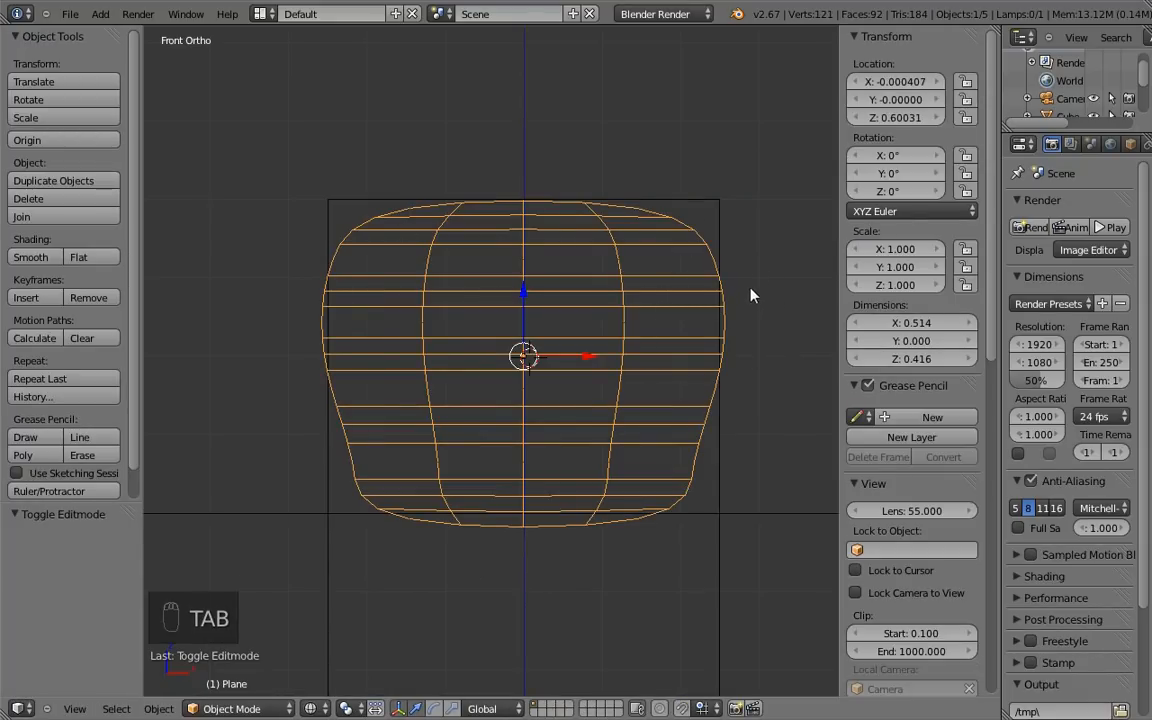
Step: Apply the plane's subdivision surface modifier in Object Mode
key("Tab")
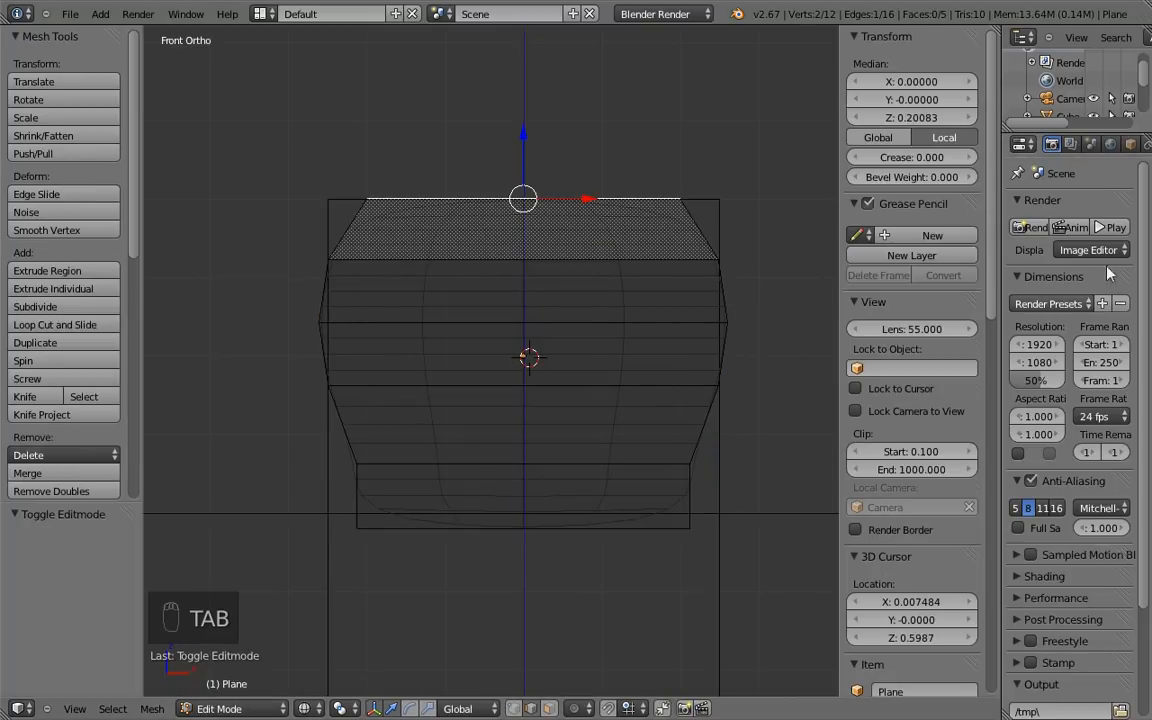
left_click_drag(1000, 160, 952, 160)
left_click(1119, 144)
left_click(990, 270)
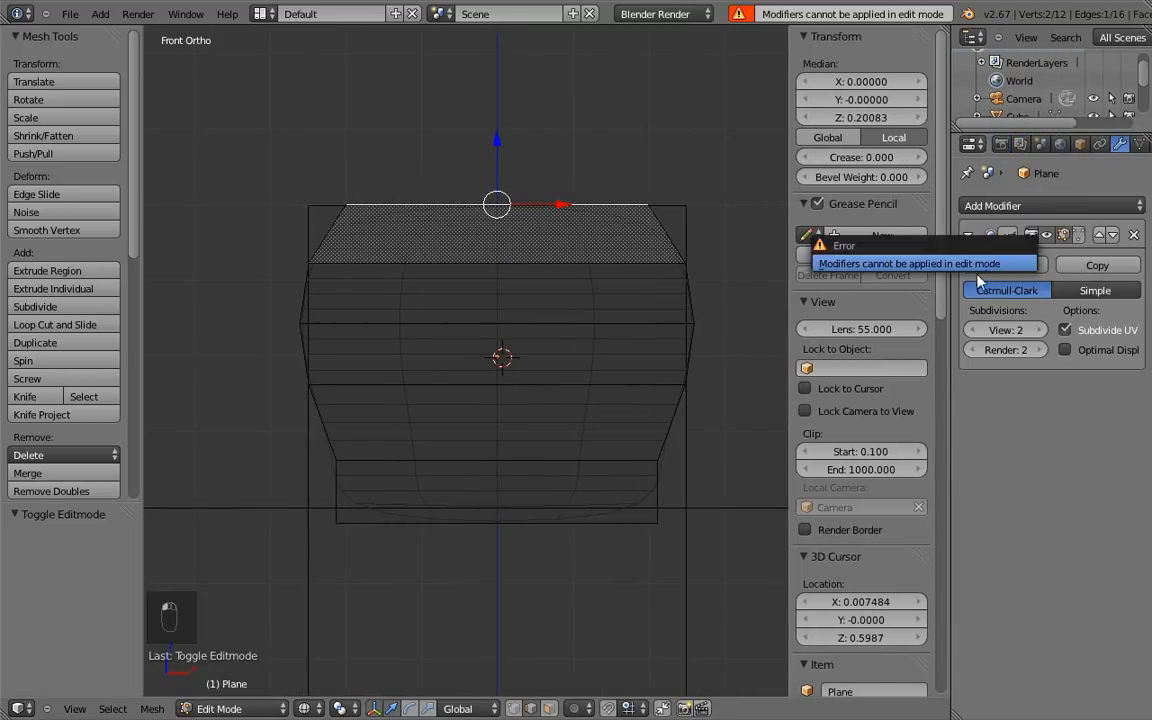
key("Tab")
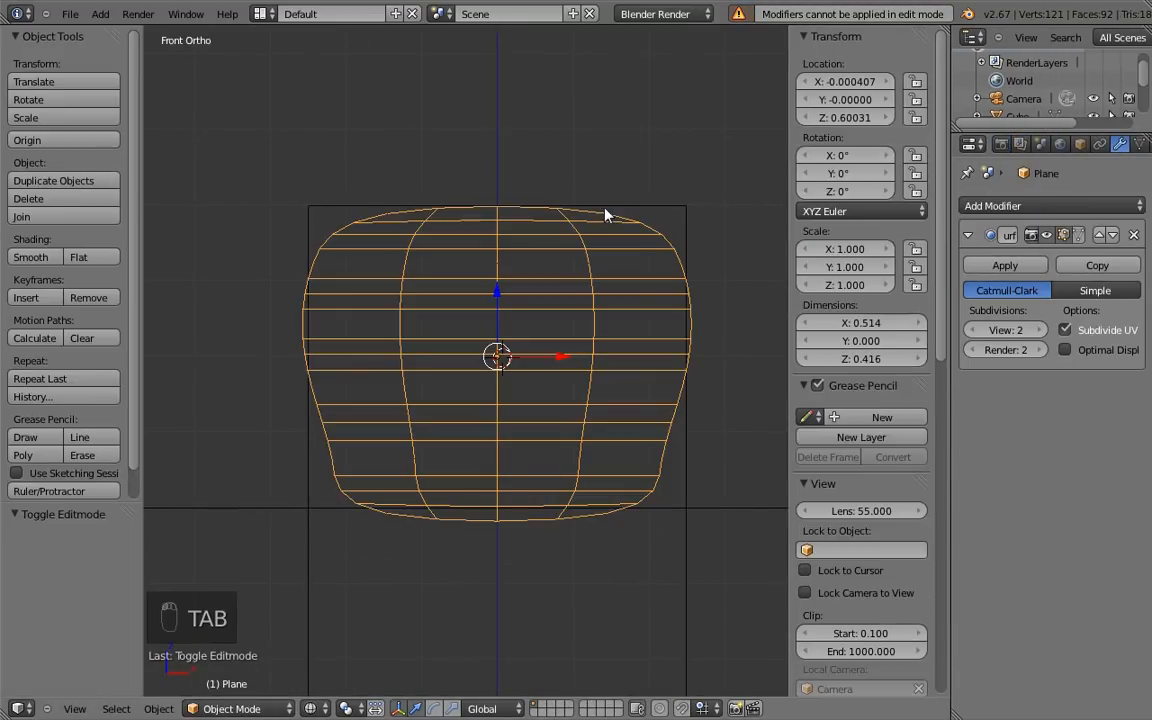
left_click(1018, 264)
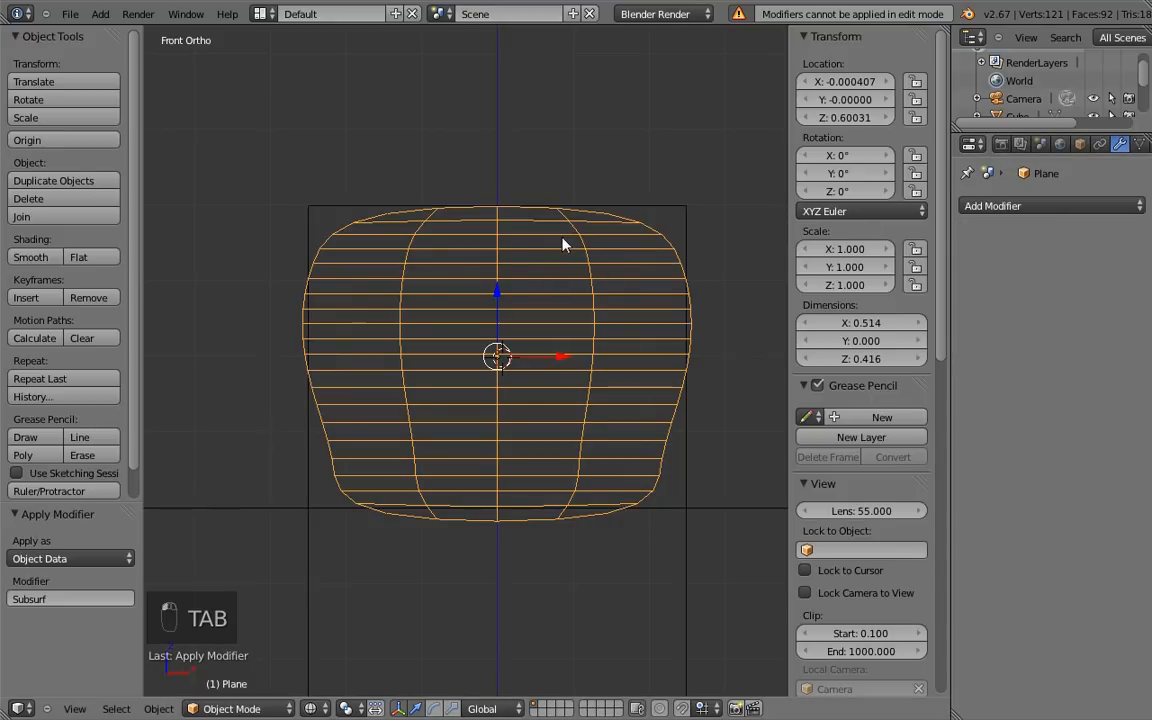
Step: Delete the plane's interior and bottom edges, keeping only the top and side outline as an open tire profile
key("Tab")
key("ctrl+Tab")
left_click(431, 243)
right_click(303, 265, "alt")
right_click(449, 208, "alt+shift")
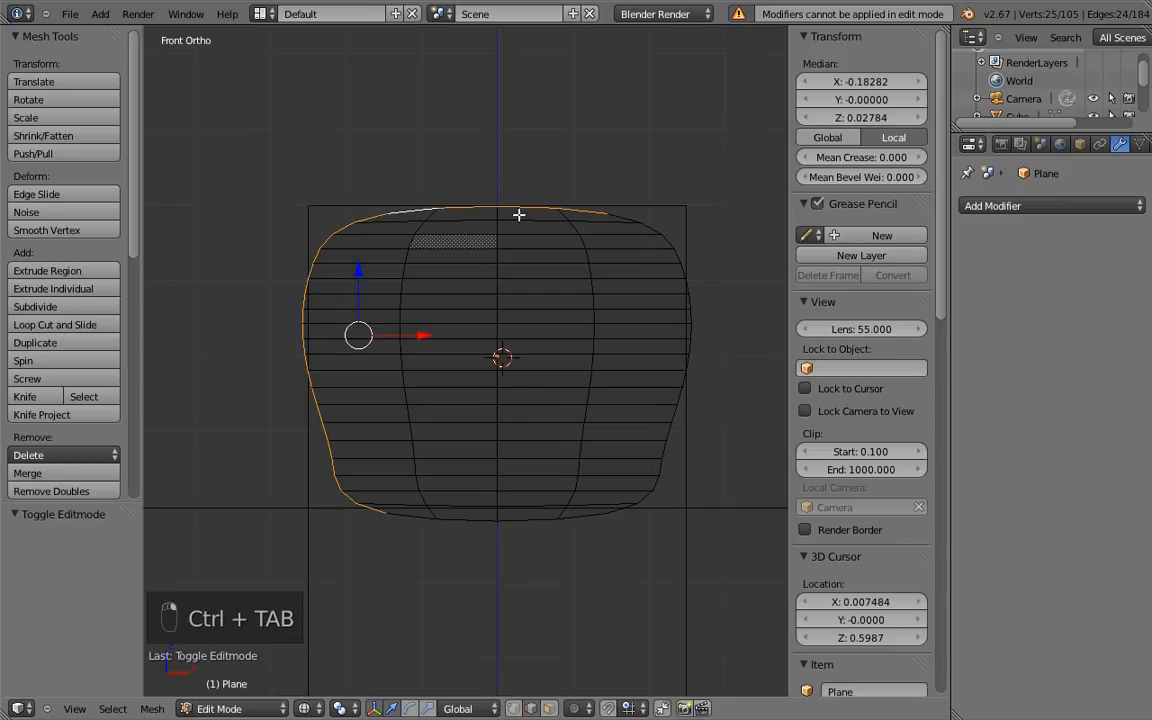
right_click(662, 230, "alt+shift")
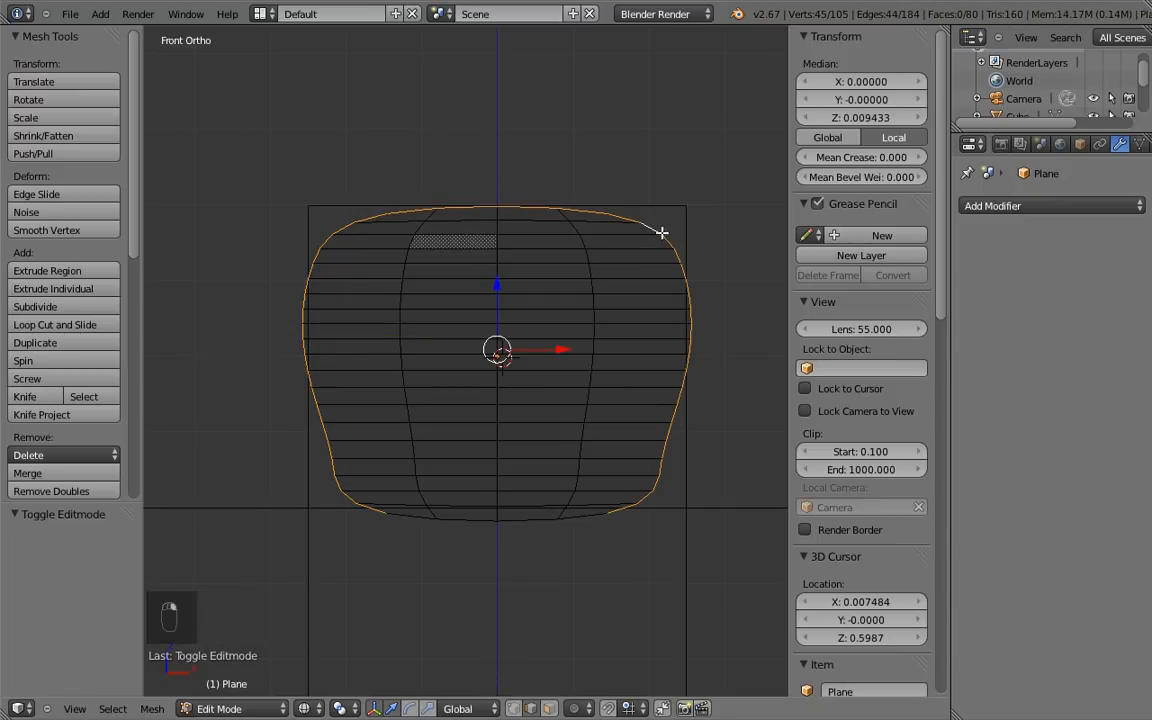
key("ctrl+i")
key("Delete")
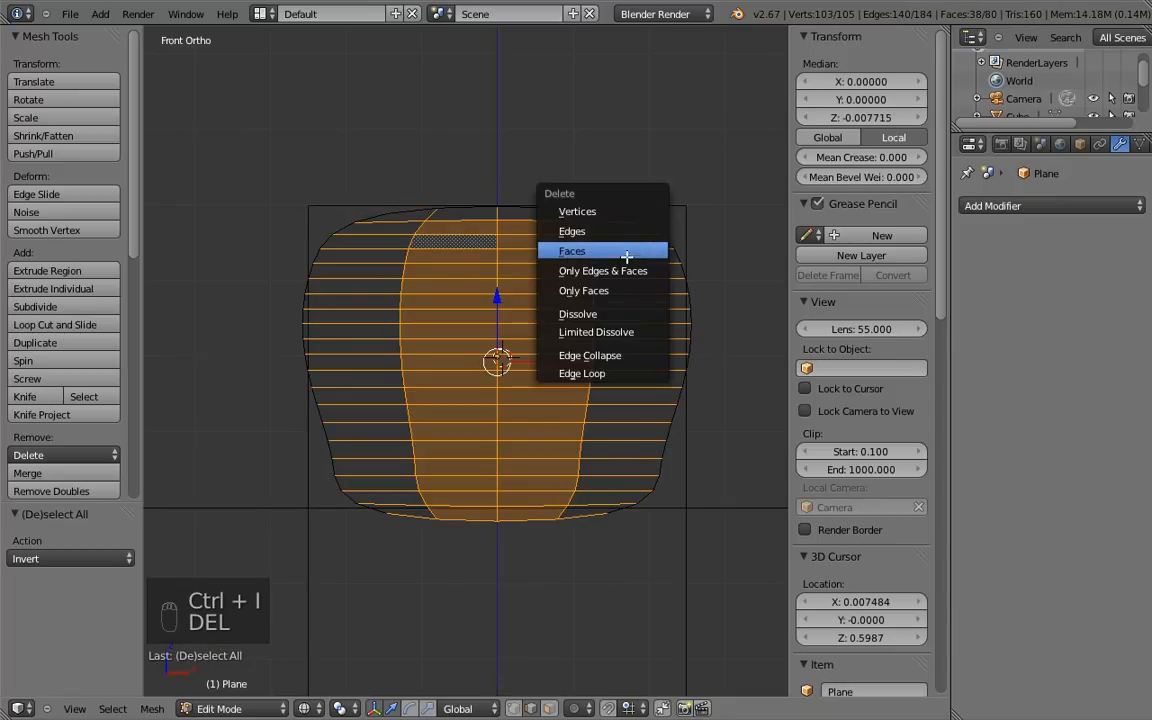
left_click(600, 229)
Step: Snap the 3D cursor to the world center and set the tire profile's origin to it in Object Mode
scroll(545, 318, "up", 3)
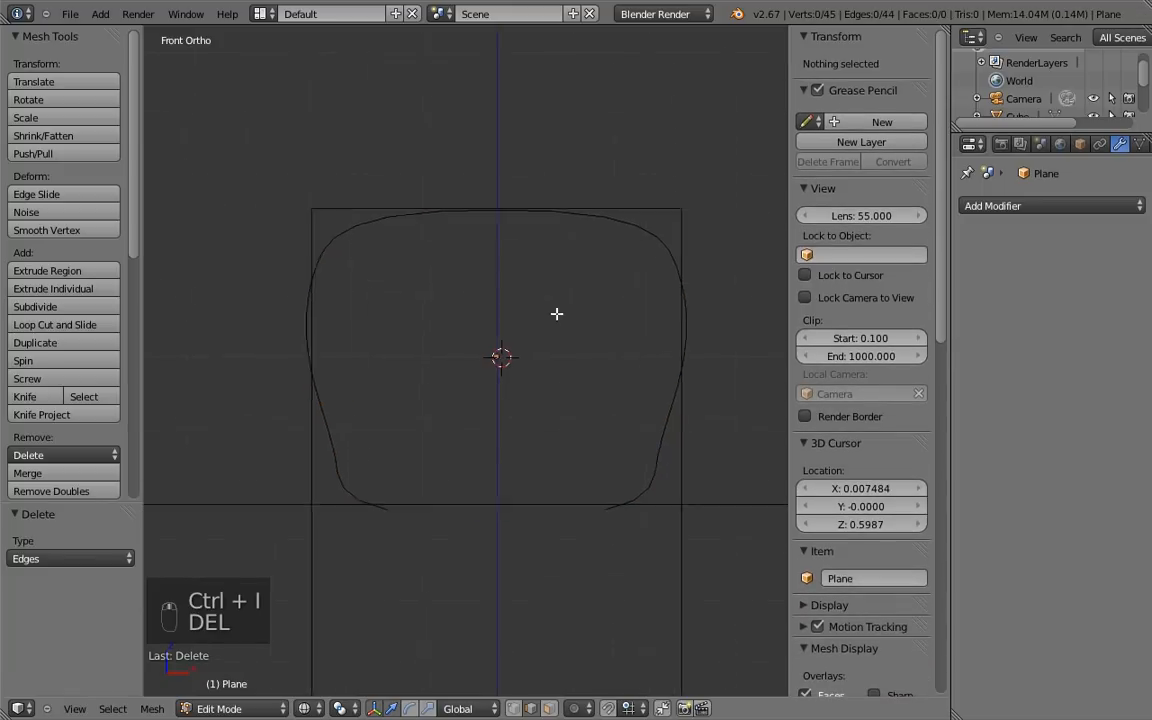
scroll(540, 292, "up", 1)
scroll(561, 437, "down", 4)
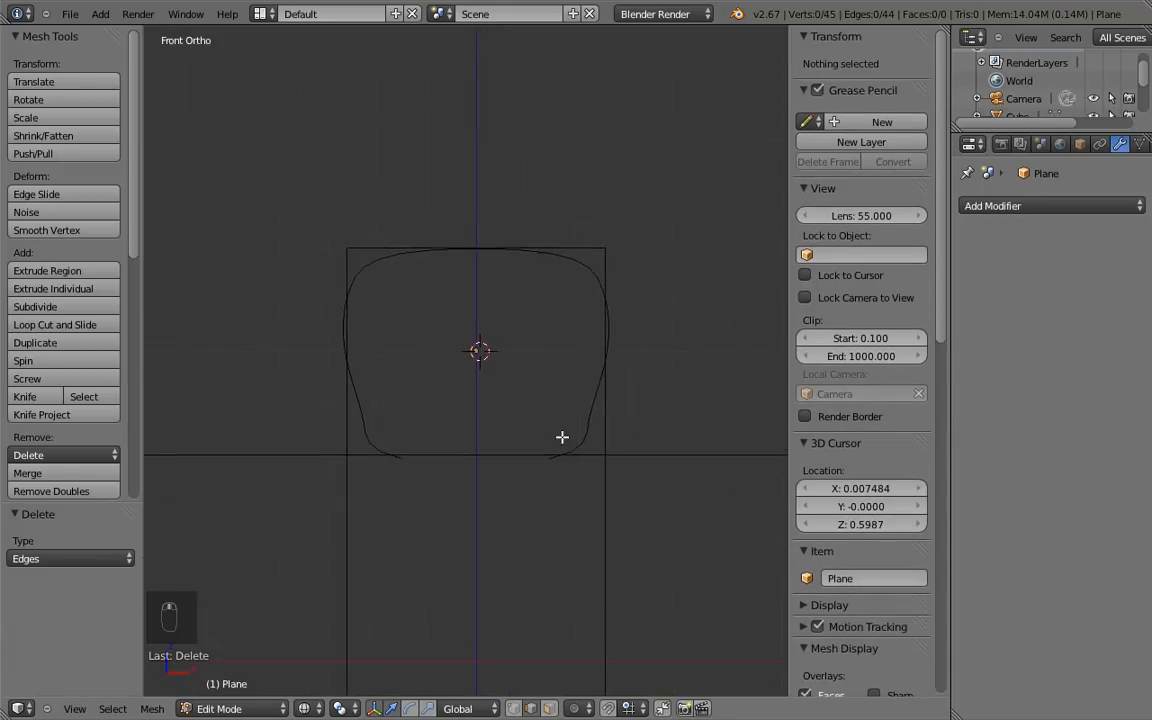
middle_click_drag(535, 411, 568, 314, "shift")
key("Tab")
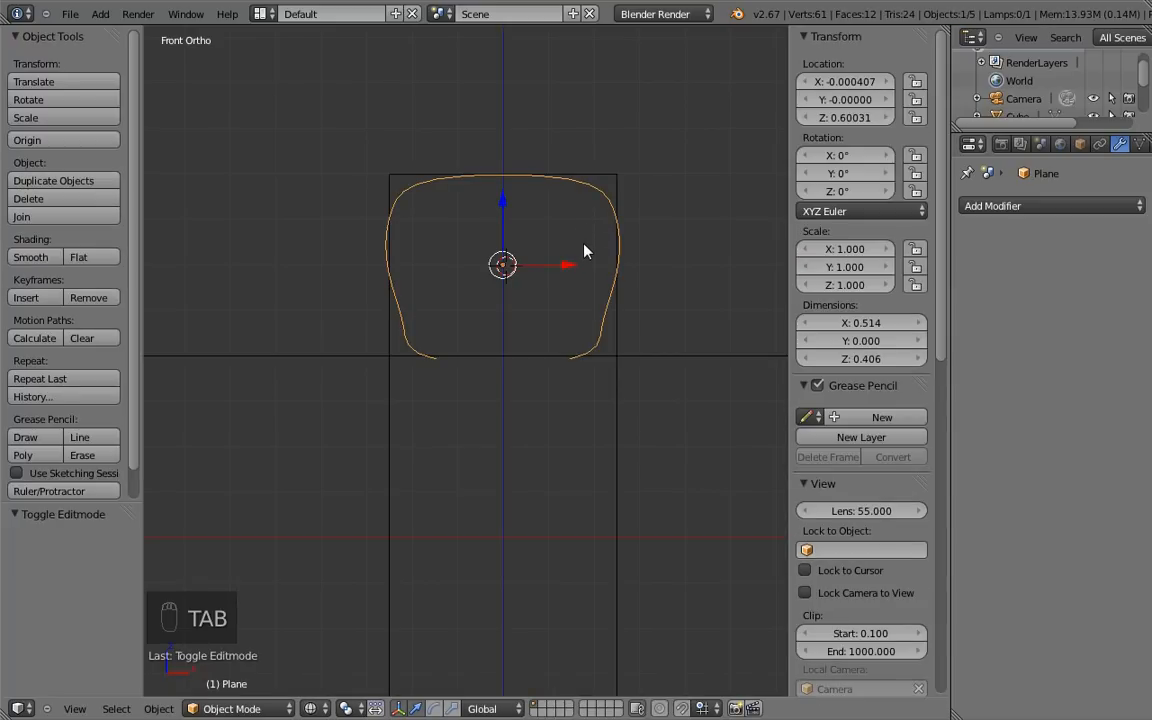
key("shift+s")
left_click(576, 251)
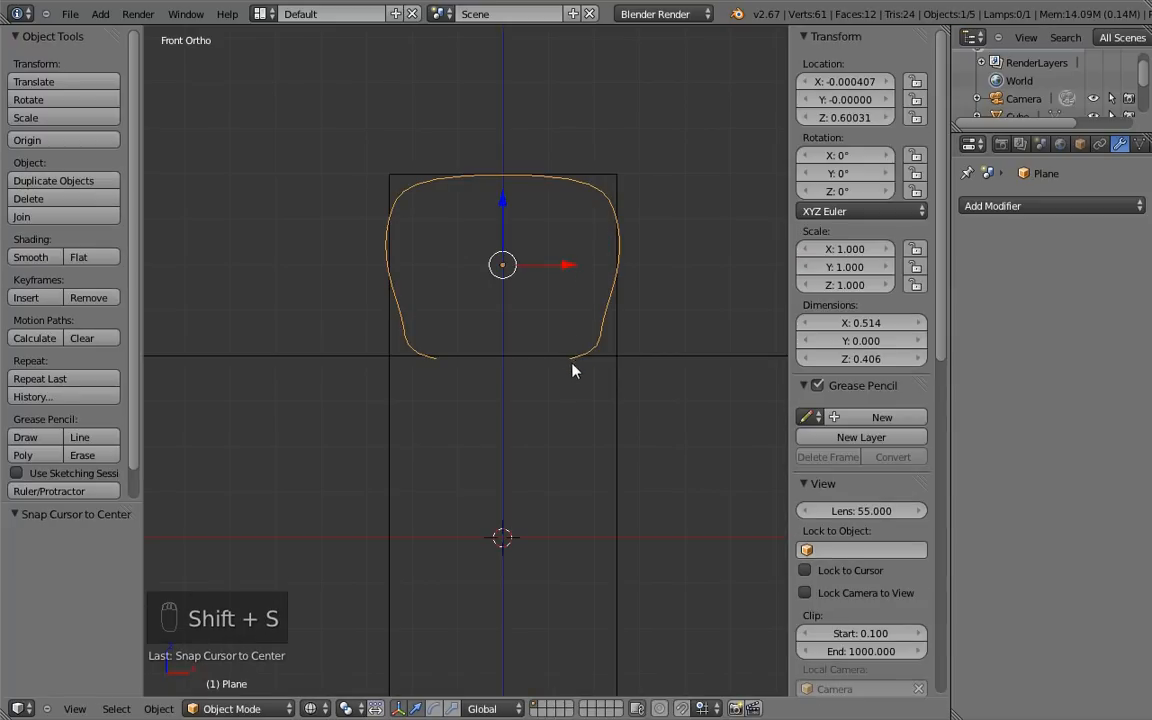
key("ctrl+alt+shift+c")
key("ctrl+alt+shift+c")
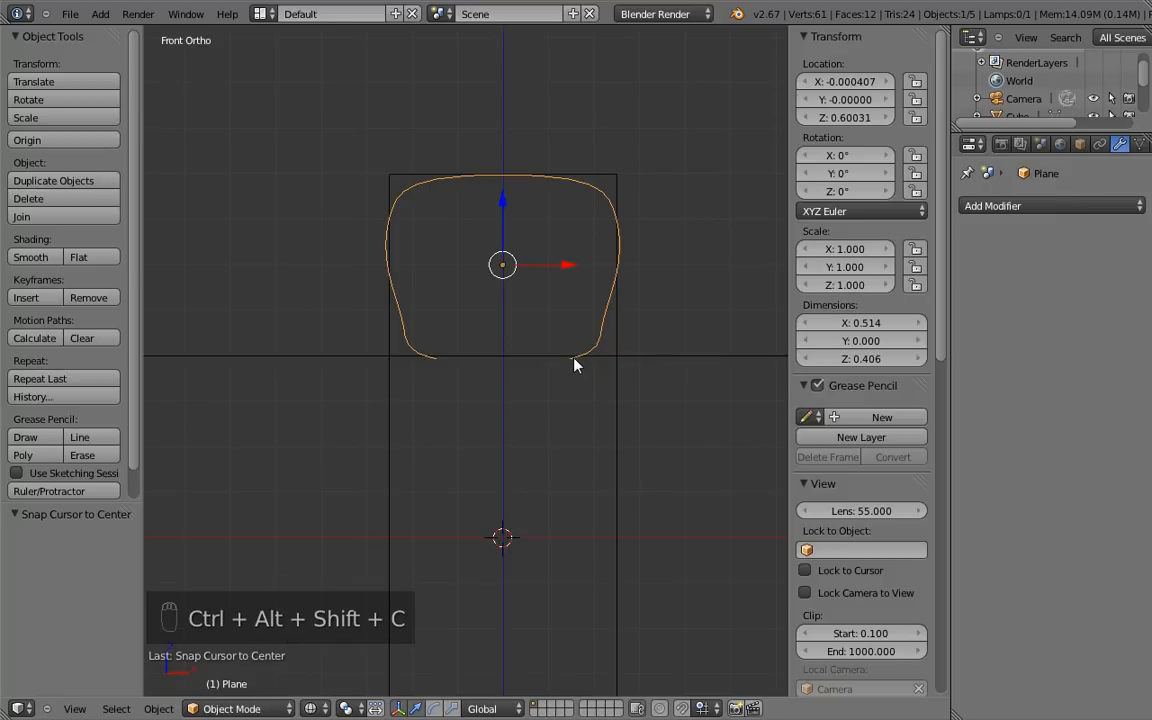
left_click(514, 364)
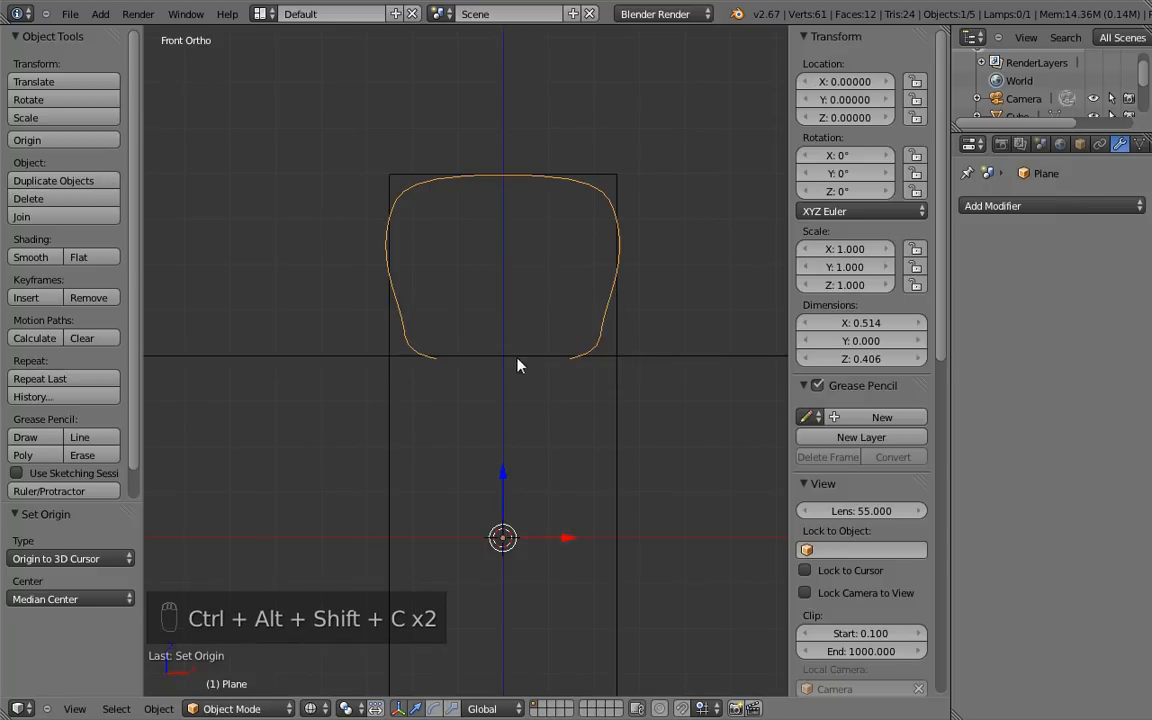
Step: Revolve the profile with a Screw modifier around the X axis using 48 steps, and apply the modifier
left_click(1021, 206)
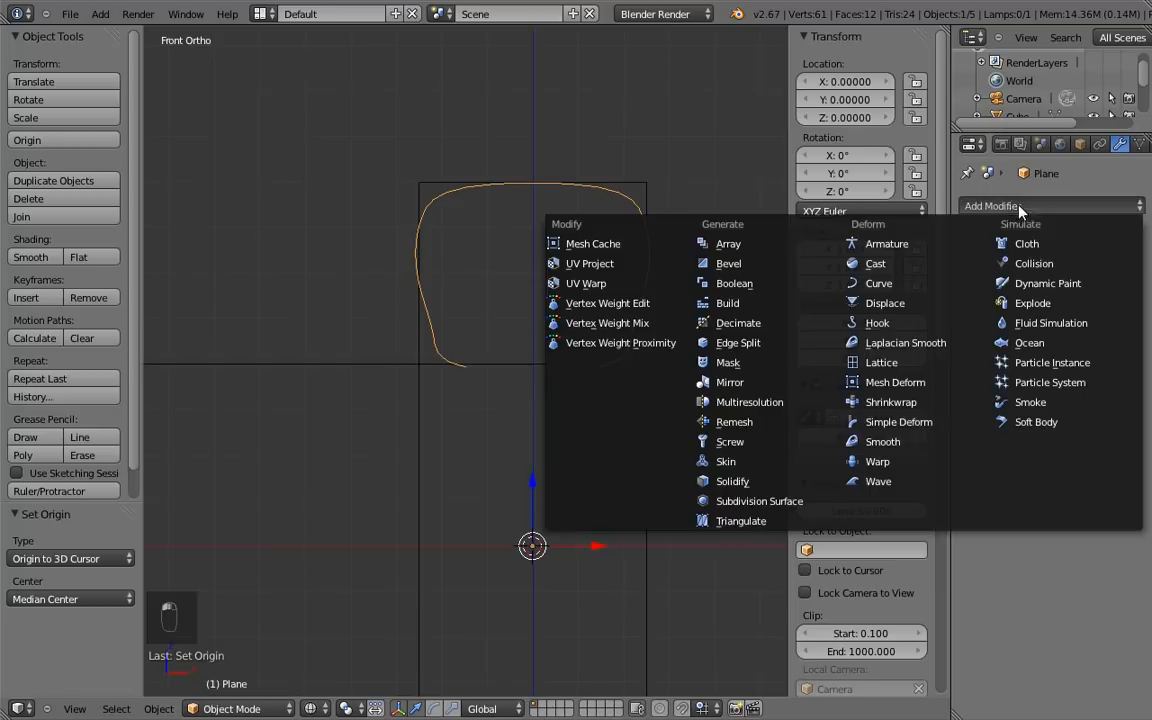
left_click(752, 446)
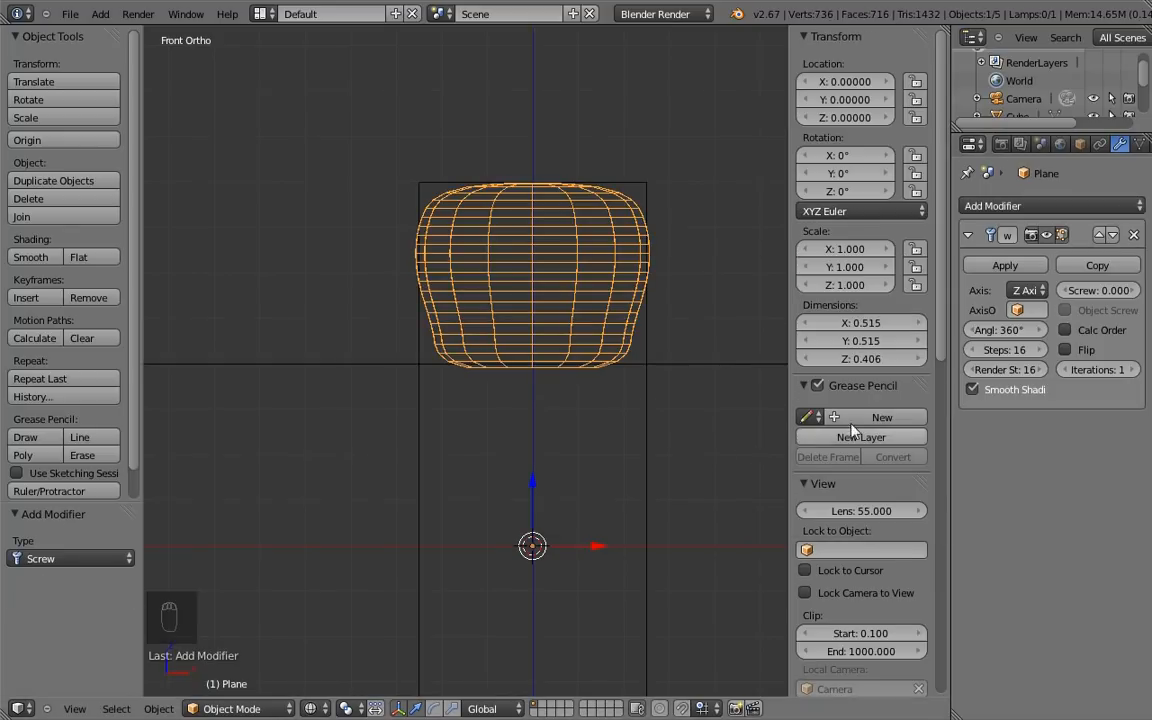
left_click(1029, 290)
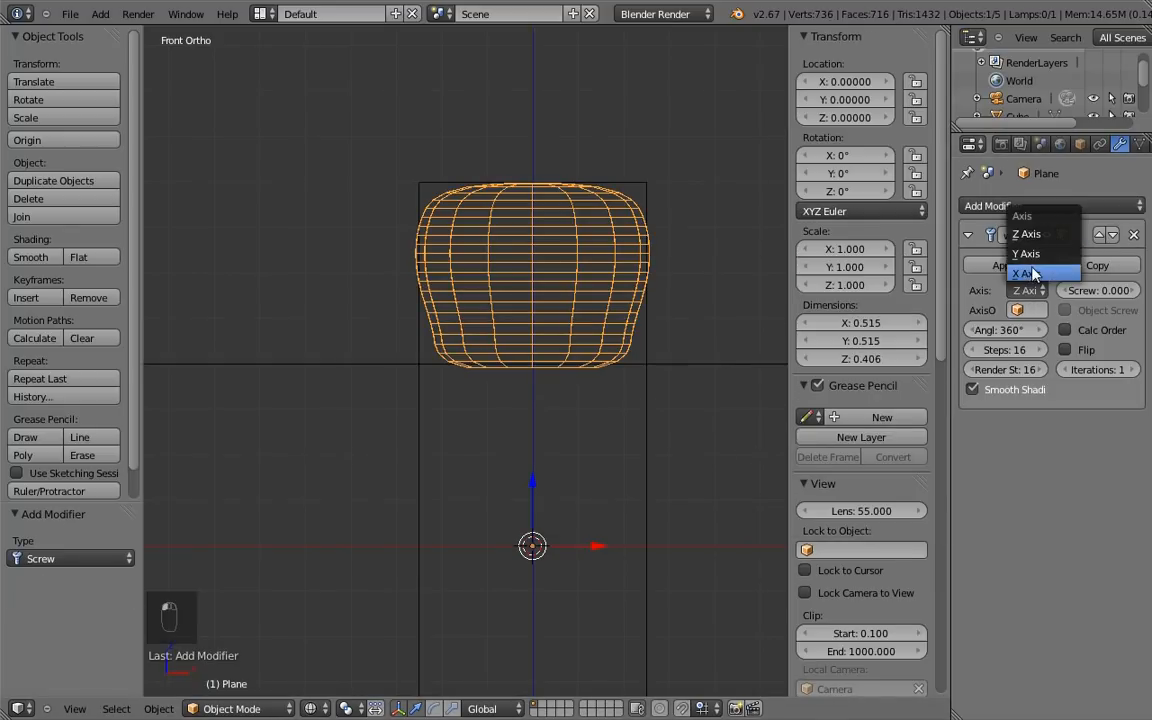
left_click(1030, 273)
middle_click_drag(512, 404, 635, 480)
left_click(1015, 350)
type("48")
key("Return")
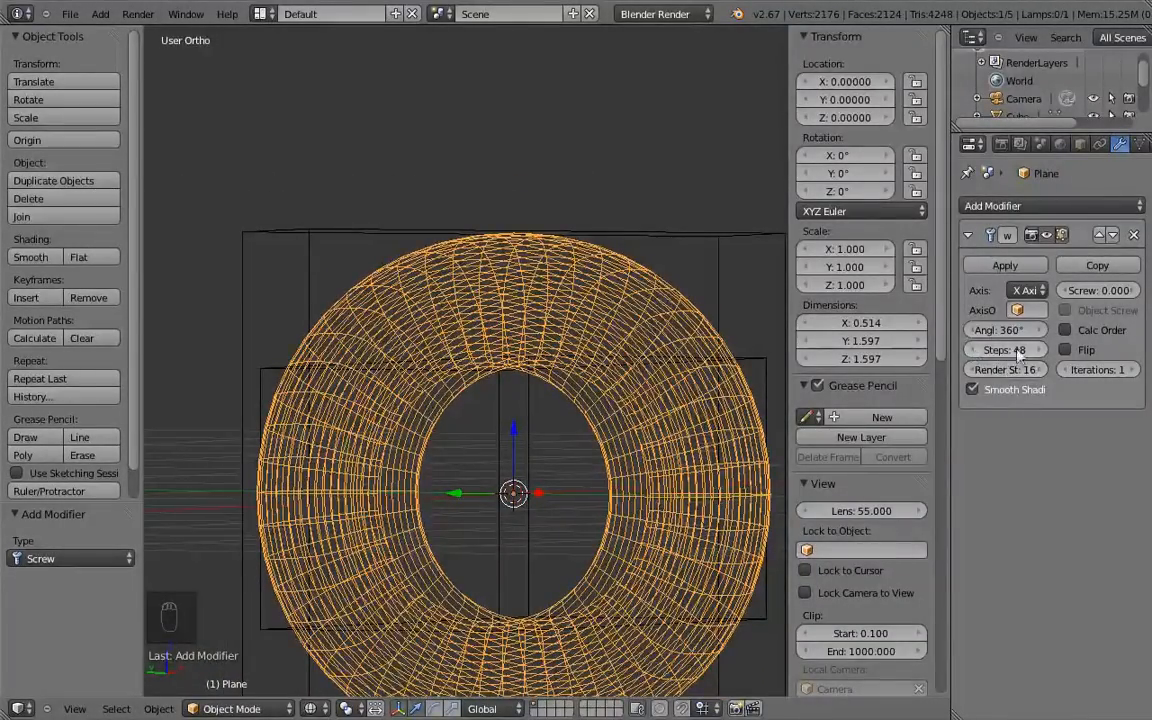
left_click(1000, 265)
Step: Switch to solid shading and delete the two guide cubes
key("z")
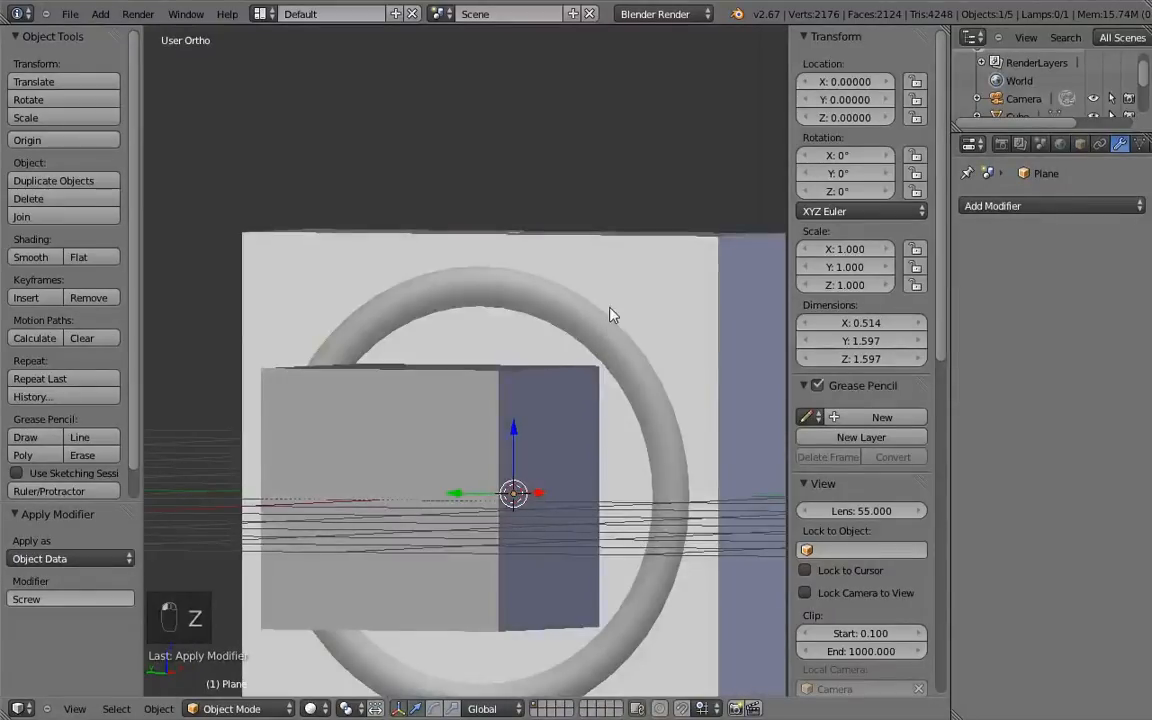
middle_click_drag(611, 320, 548, 355)
right_click(603, 322)
right_click(350, 458, "shift")
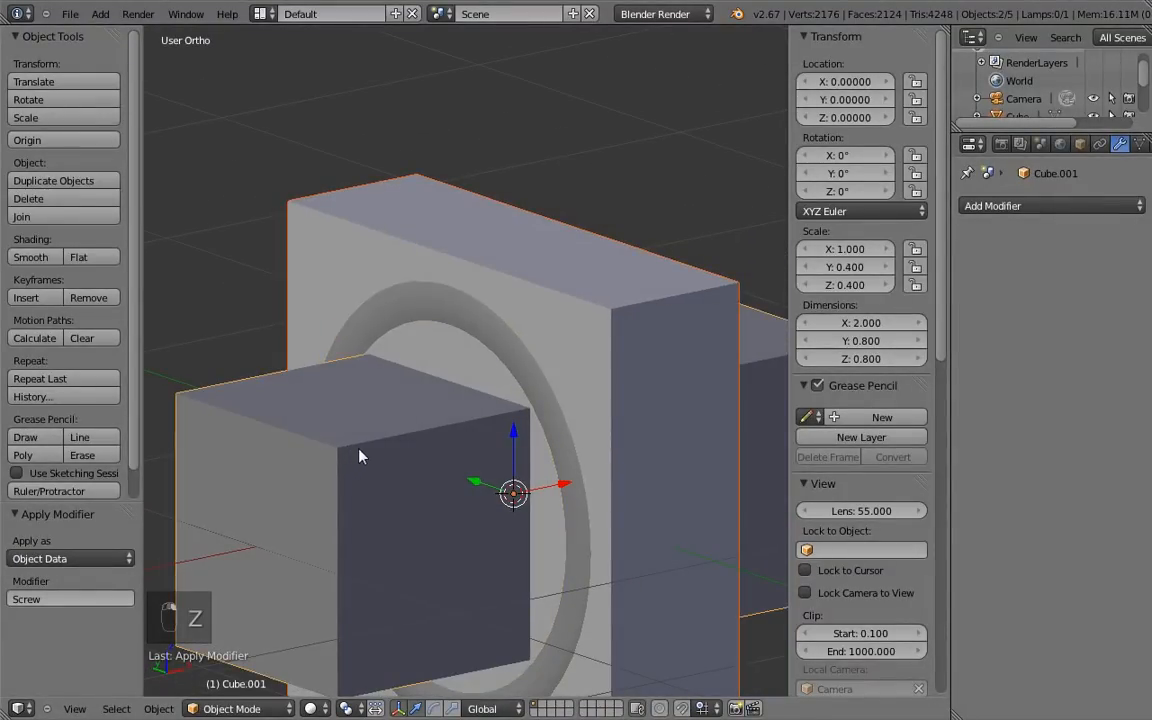
key("x")
left_click(360, 452)
Step: Recalculate the normals of the whole tire mesh to face outward, and return to Object Mode in the front view
middle_click_drag(452, 430, 549, 411)
middle_click_drag(532, 347, 566, 386)
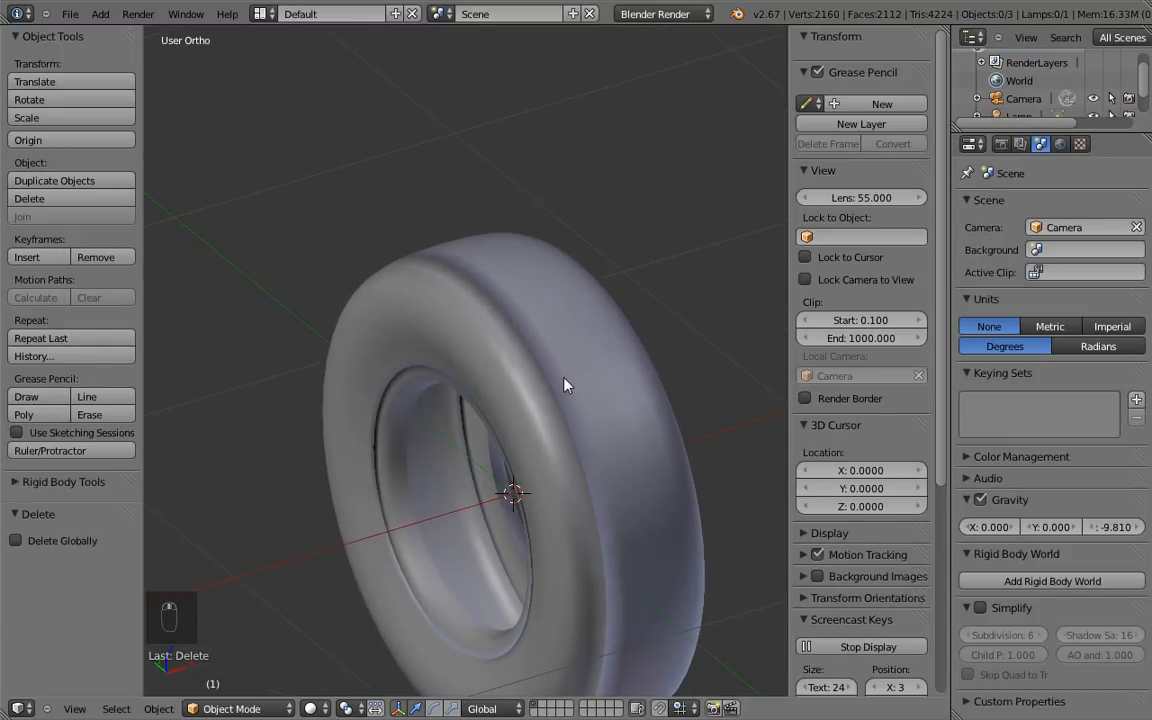
key("Tab")
key("ctrl+Tab")
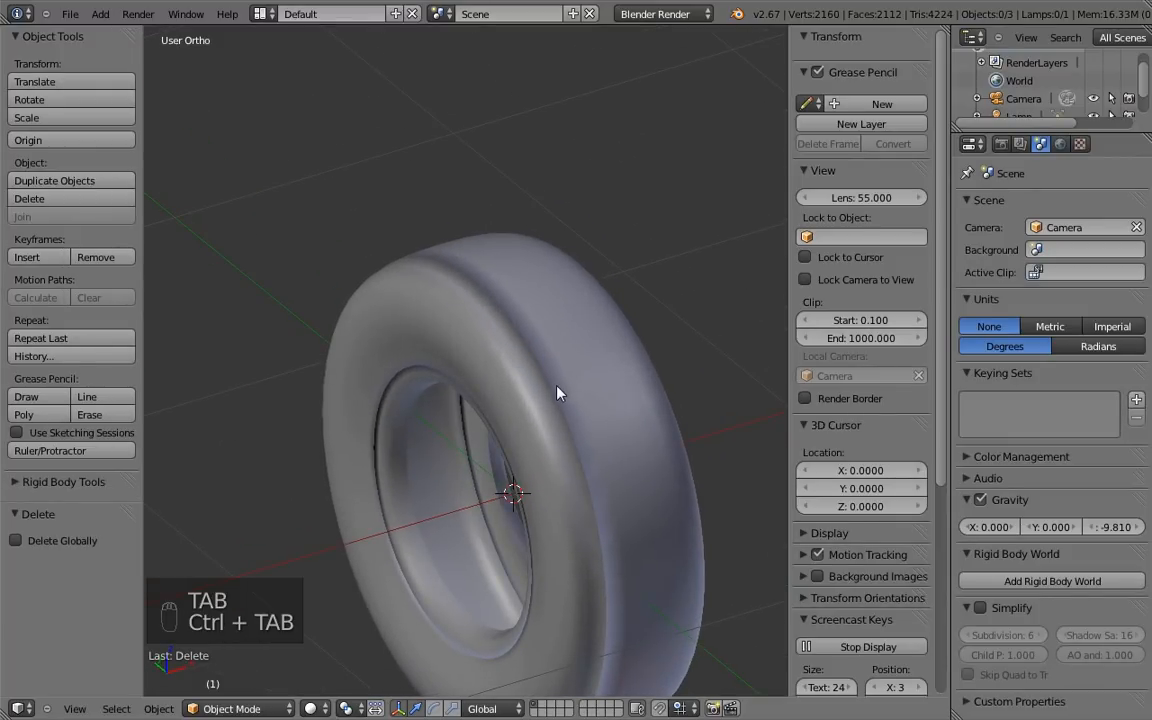
right_click(556, 393)
key("Tab")
middle_click_drag(548, 345, 516, 361, "shift")
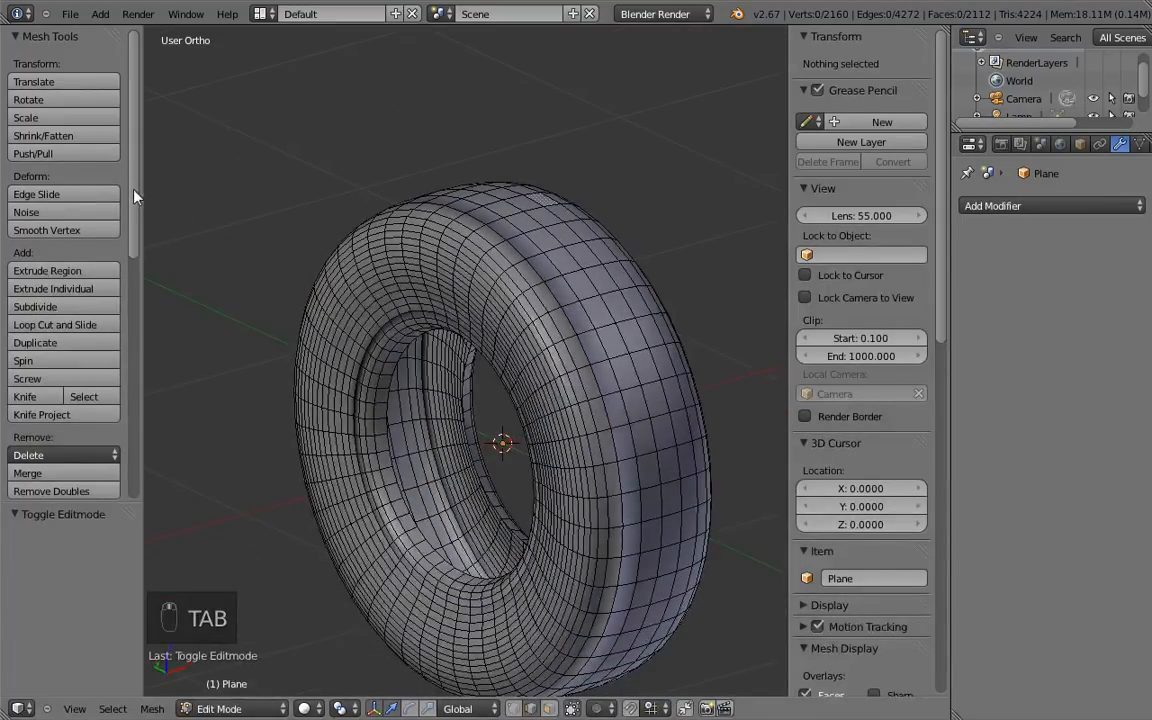
scroll(120, 169, "down", 3)
key("a")
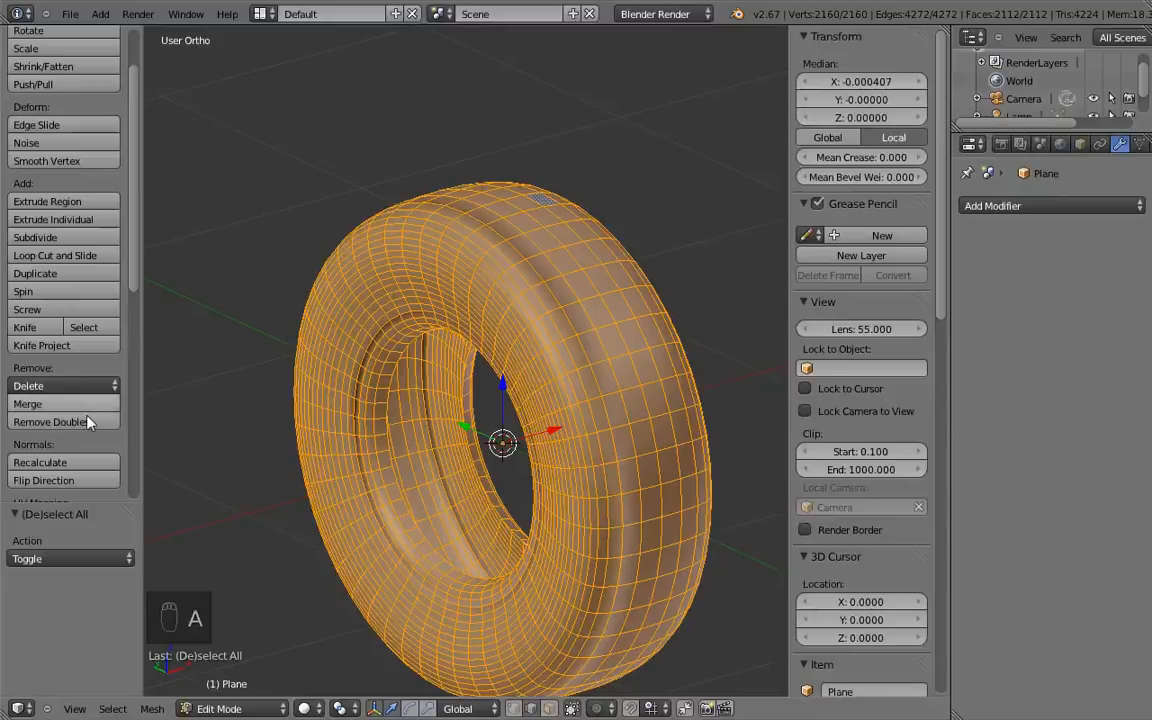
left_click(45, 464)
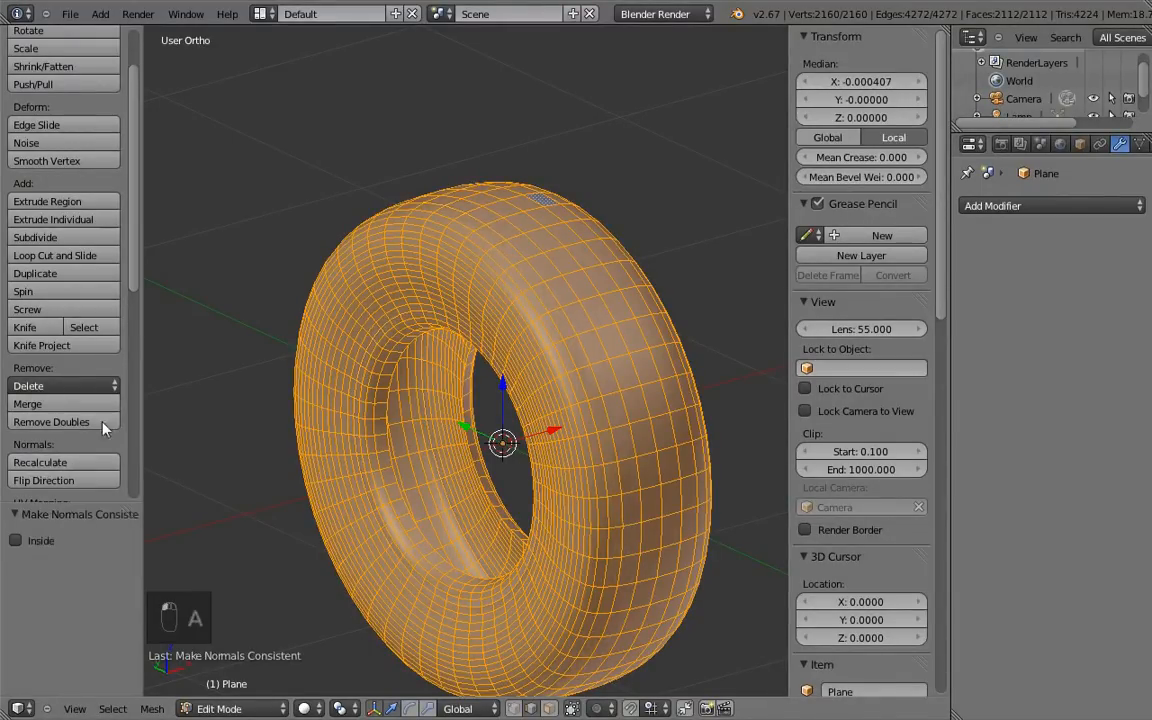
key("Tab")
middle_click_drag(568, 375, 532, 352)
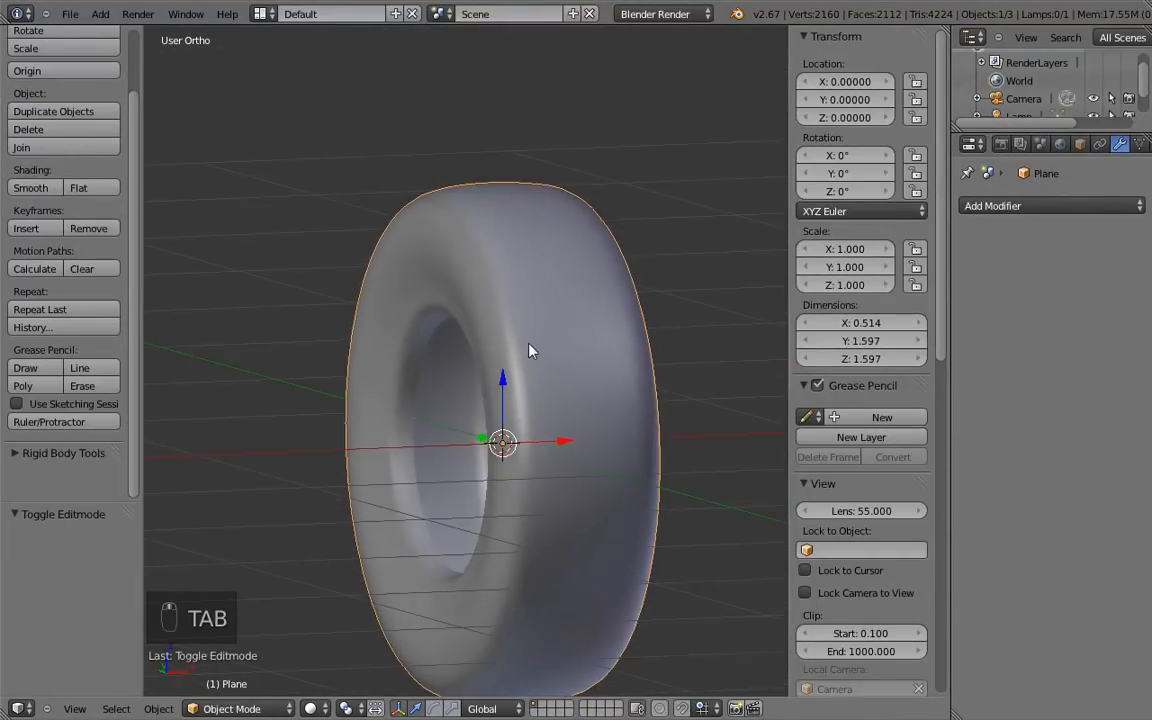
key("KP_1")
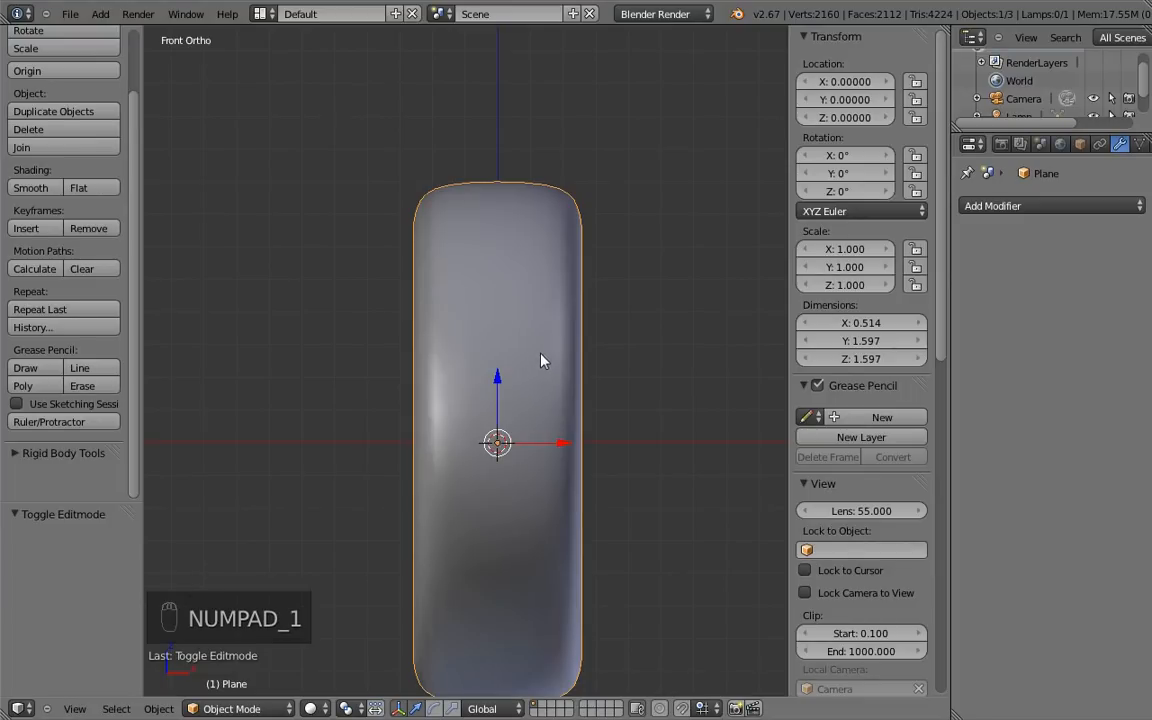
Step: In wireframe front view, place the 3D cursor inside the upper tire section and add a plane there aligned to the view
key("z")
scroll(571, 334, "up", 4)
middle_click_drag(591, 258, 586, 250, "ctrl")
middle_click_drag(582, 295, 557, 379, "shift")
left_click(430, 369)
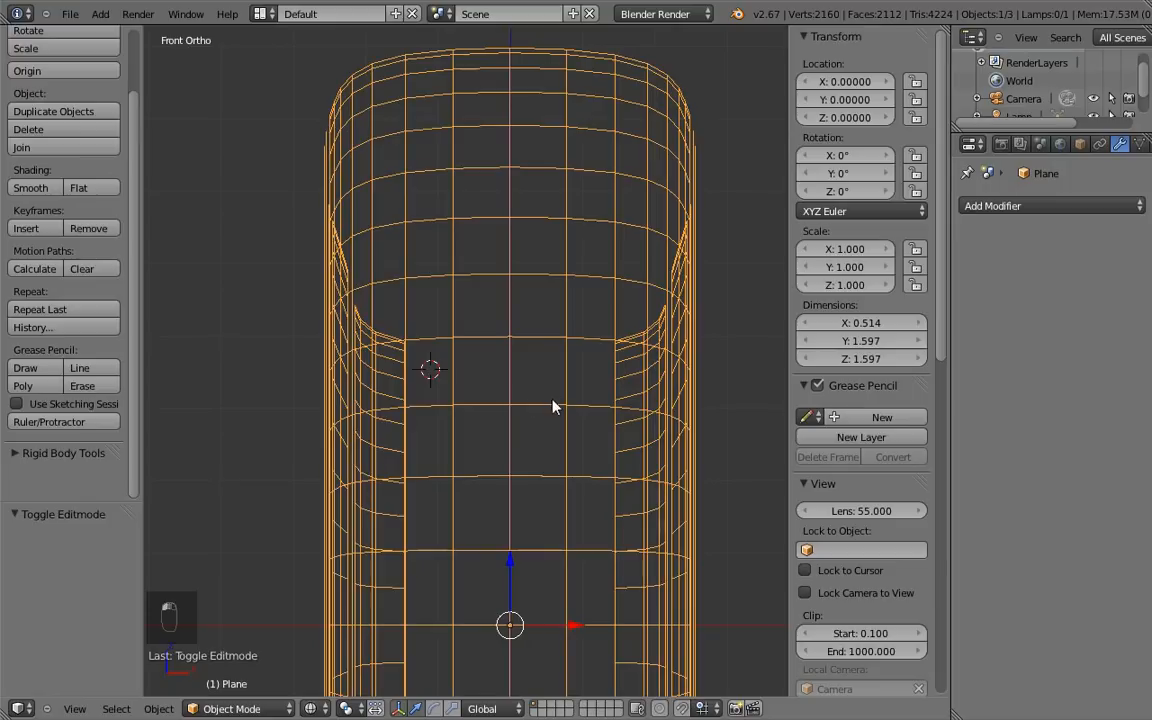
key("shift+a")
mouse_move(555, 405)
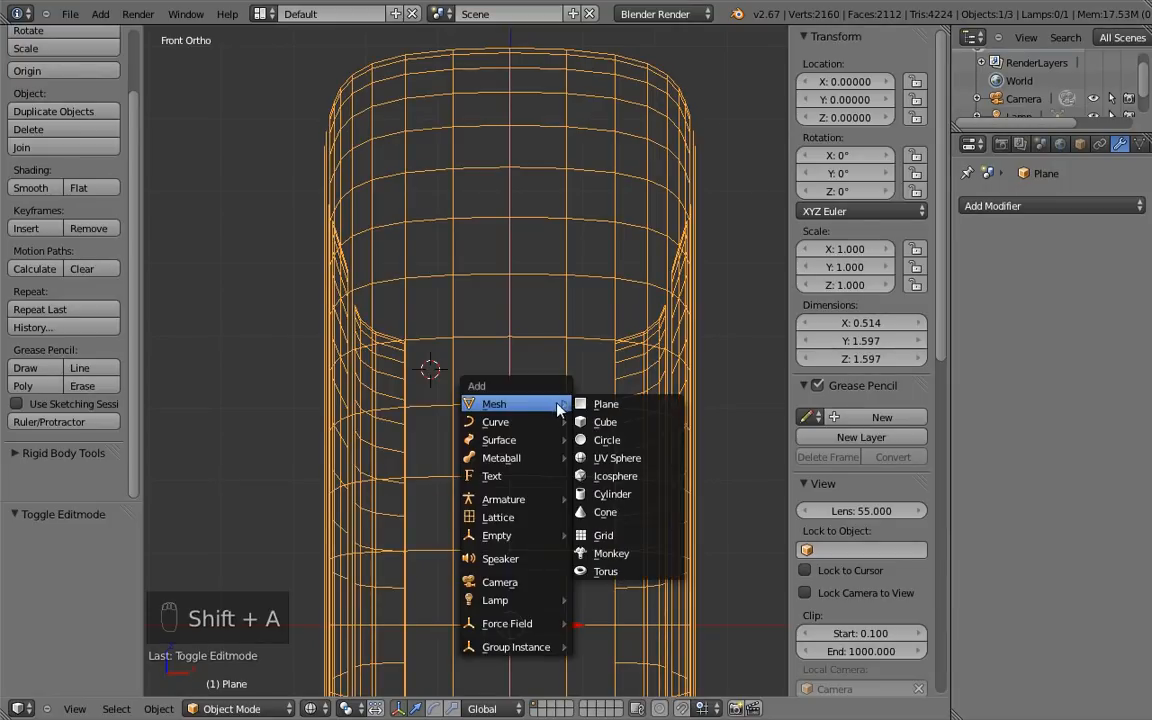
left_click(620, 408)
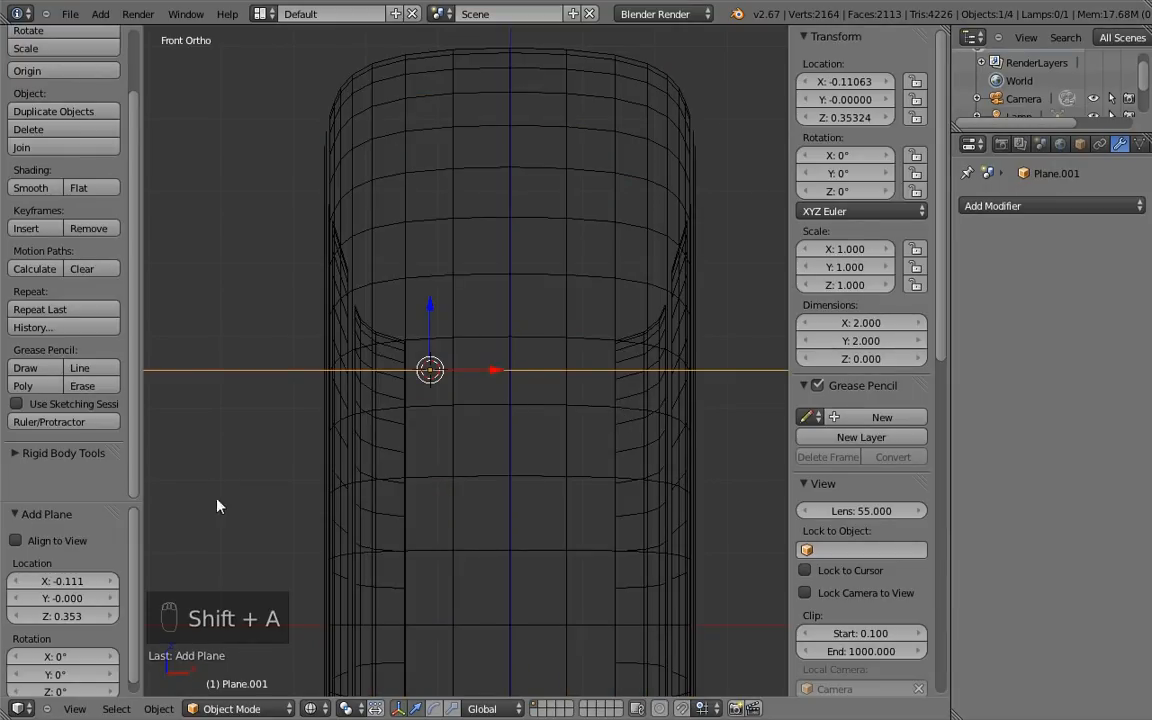
left_click(18, 541)
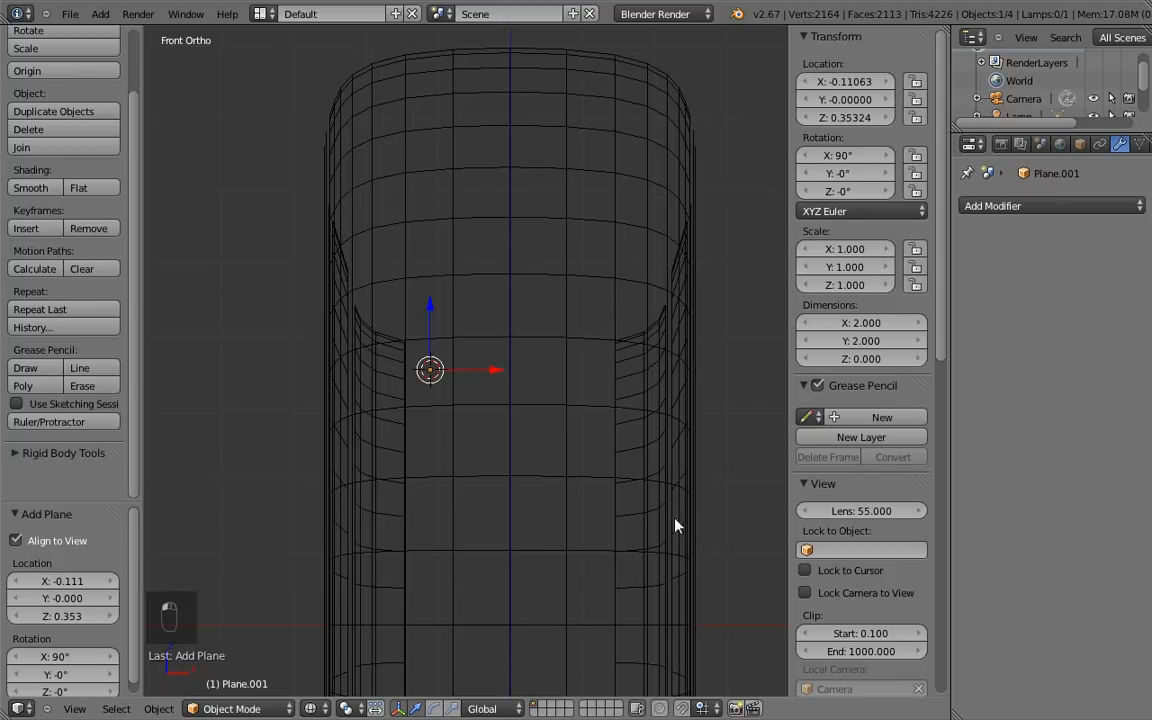
Step: Scale the new plane down to a tiny square about 0.0125 units wide
key("s")
left_click(476, 395)
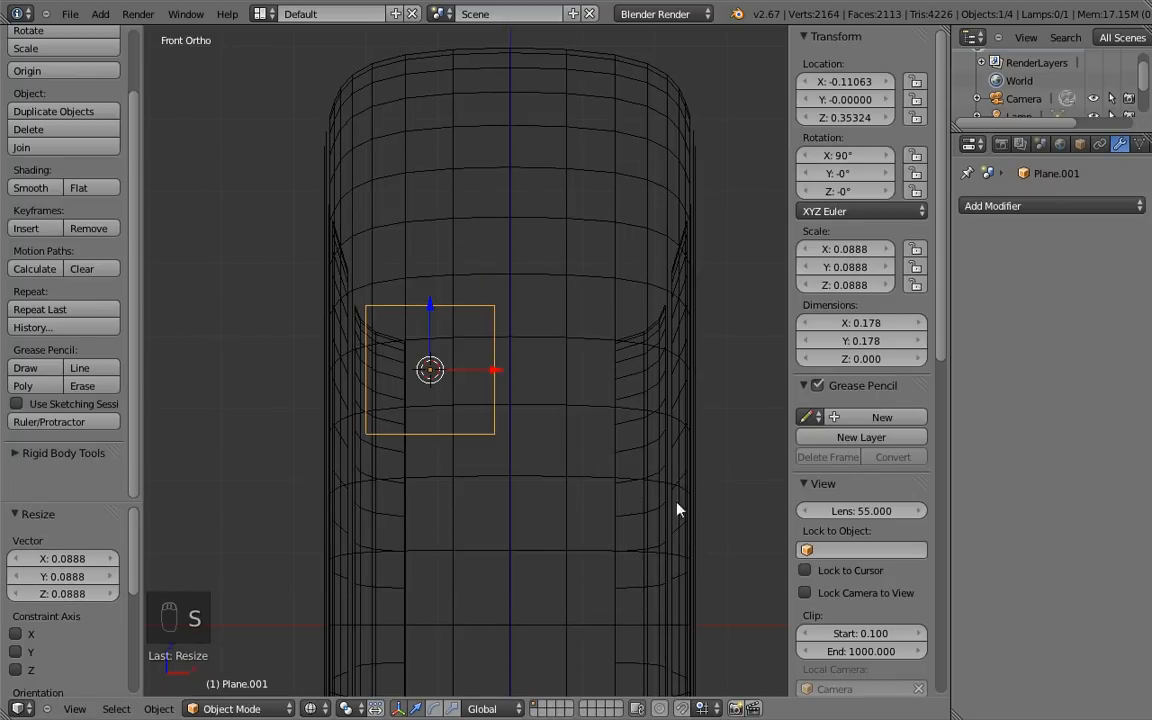
key("s")
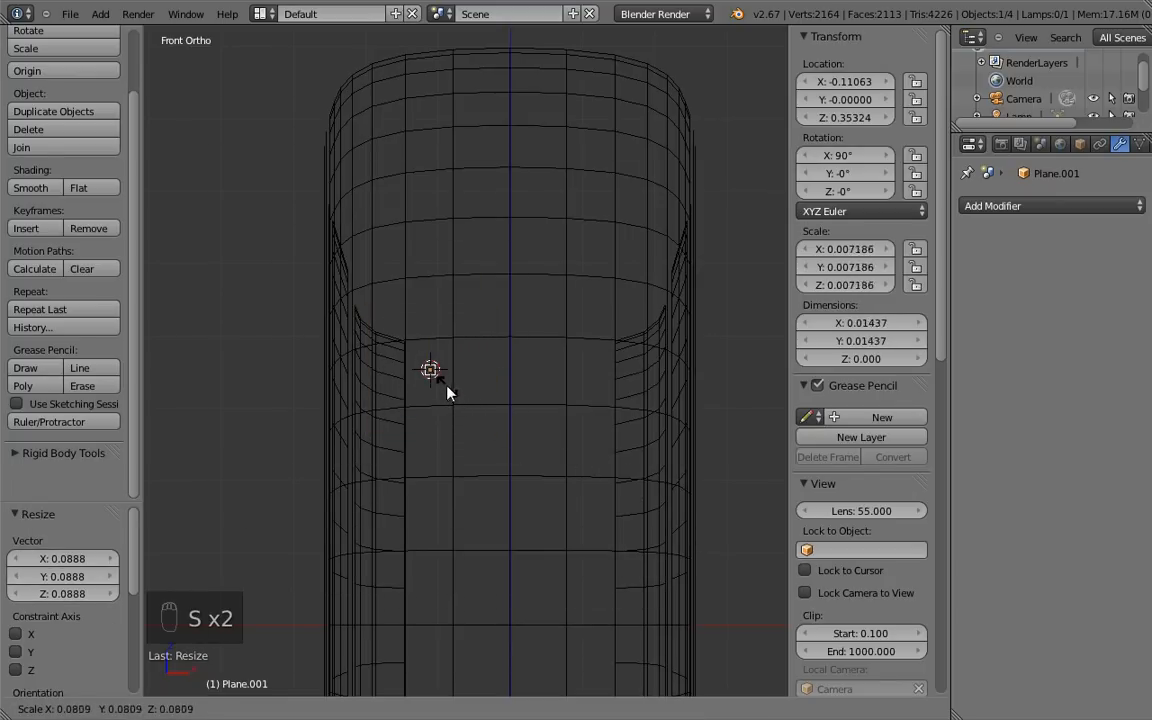
left_click(447, 389)
middle_click_drag(523, 401, 621, 468, "shift")
middle_click_drag(570, 508, 597, 365, "ctrl")
middle_click_drag(538, 316, 419, 211, "shift")
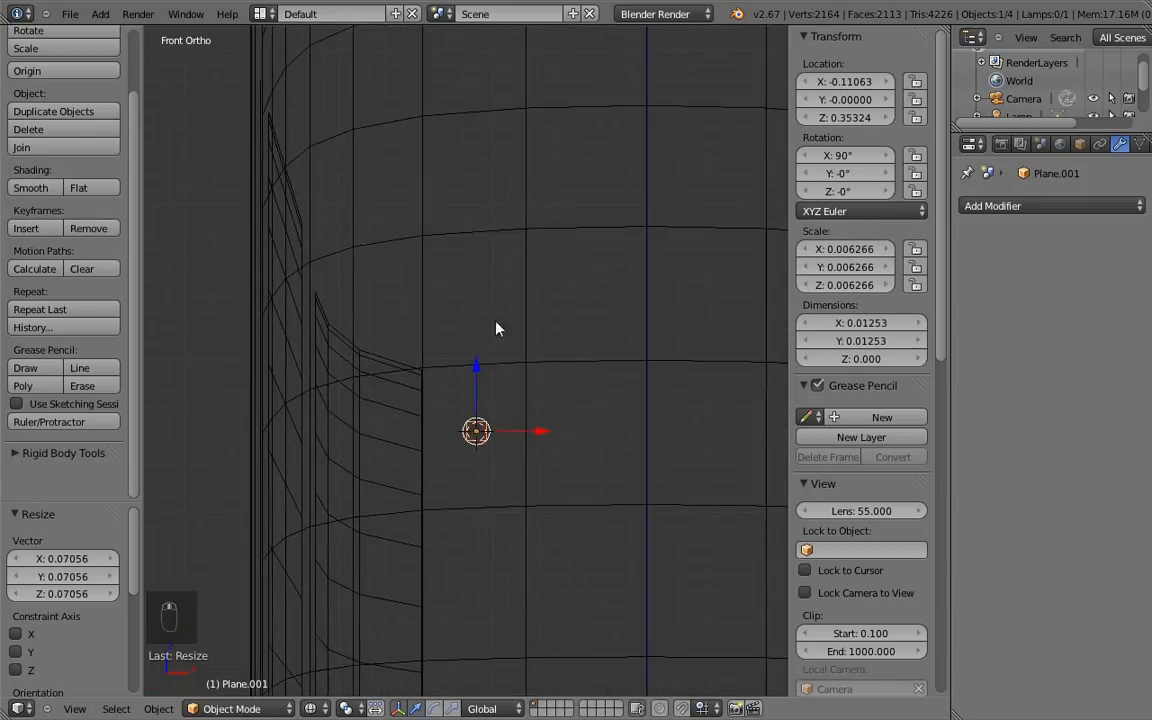
Step: Move the small square against the tire's left inner bead and scale it down slightly
left_click(362, 233)
key("g")
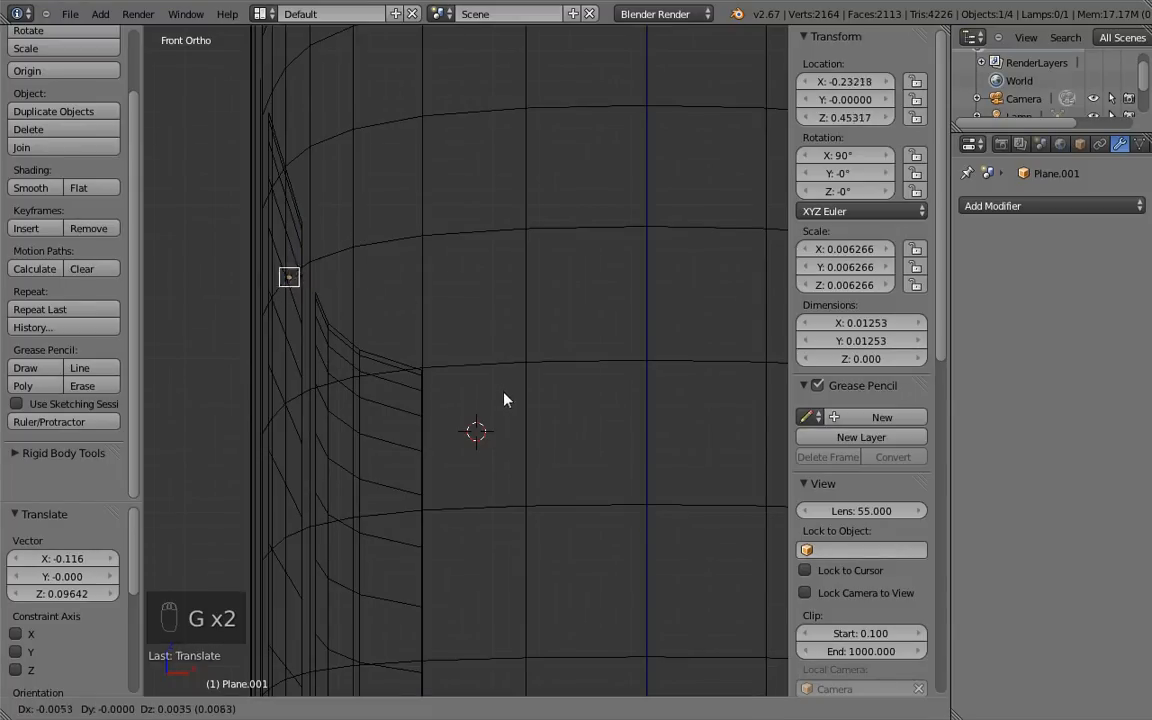
left_click(515, 404)
key("s")
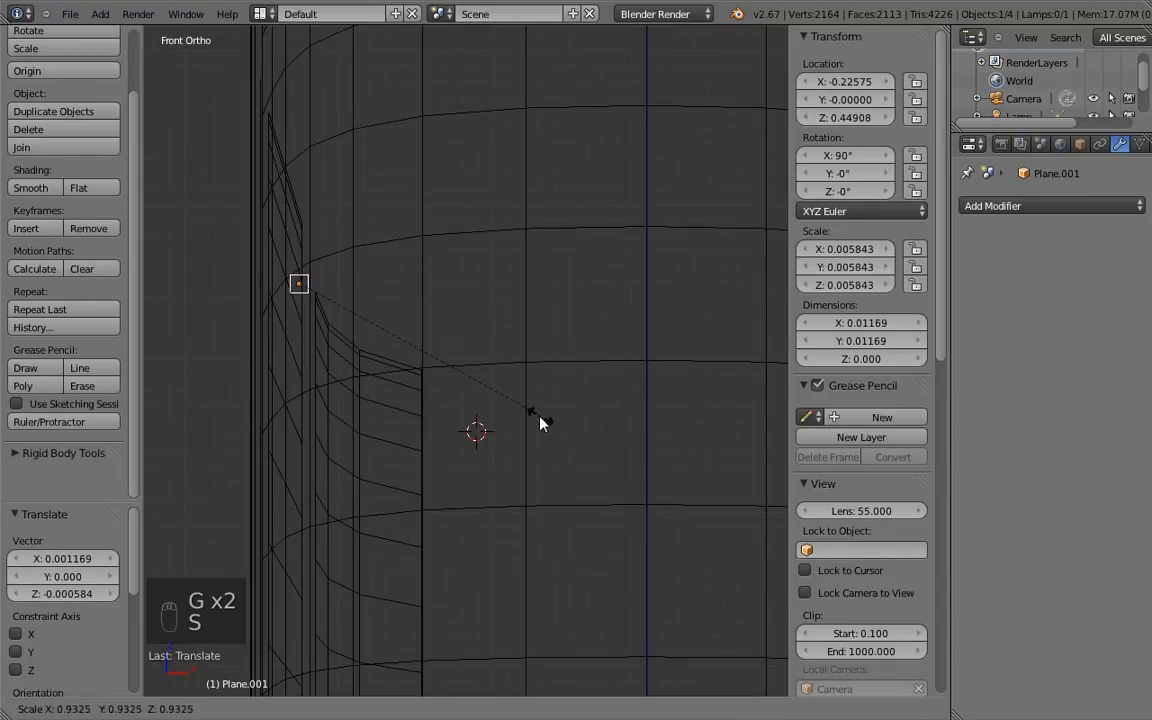
left_click(531, 410)
Step: Enter Edit Mode with edge selection, select the square's right edge, and extrude a first segment down toward the left bead
middle_click_drag(488, 350, 418, 262, "shift")
key("Tab")
key("ctrl+space")
key("ctrl+Tab")
left_click(522, 337)
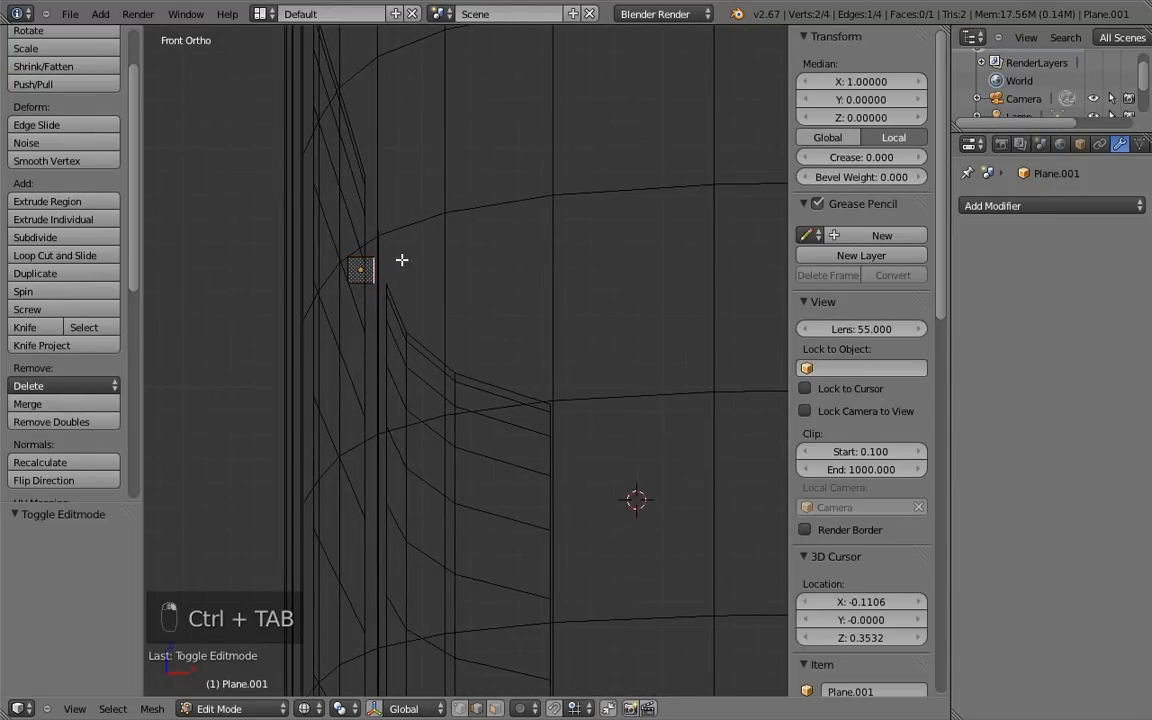
right_click(386, 288, "ctrl")
left_click(387, 308, "ctrl")
mouse_move(386, 309)
left_mouse_down("ctrl")
mouse_move(419, 363)
mouse_move(419, 414)
mouse_move(416, 390)
left_mouse_up("ctrl")
left_click(416, 400, "ctrl")
left_click(440, 413, "ctrl")
left_click(451, 423, "ctrl")
key("ctrl+z")
key("ctrl+z")
key("ctrl+z")
key("ctrl+z")
key("ctrl+z")
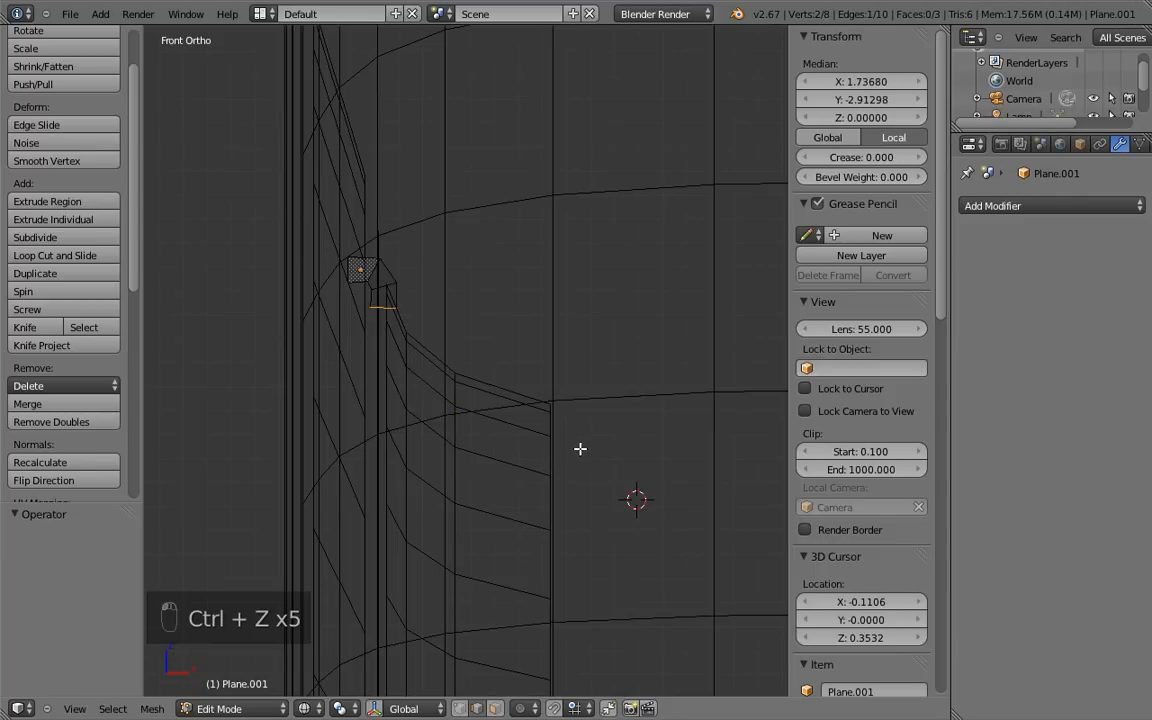
key("ctrl+z")
key("ctrl+z")
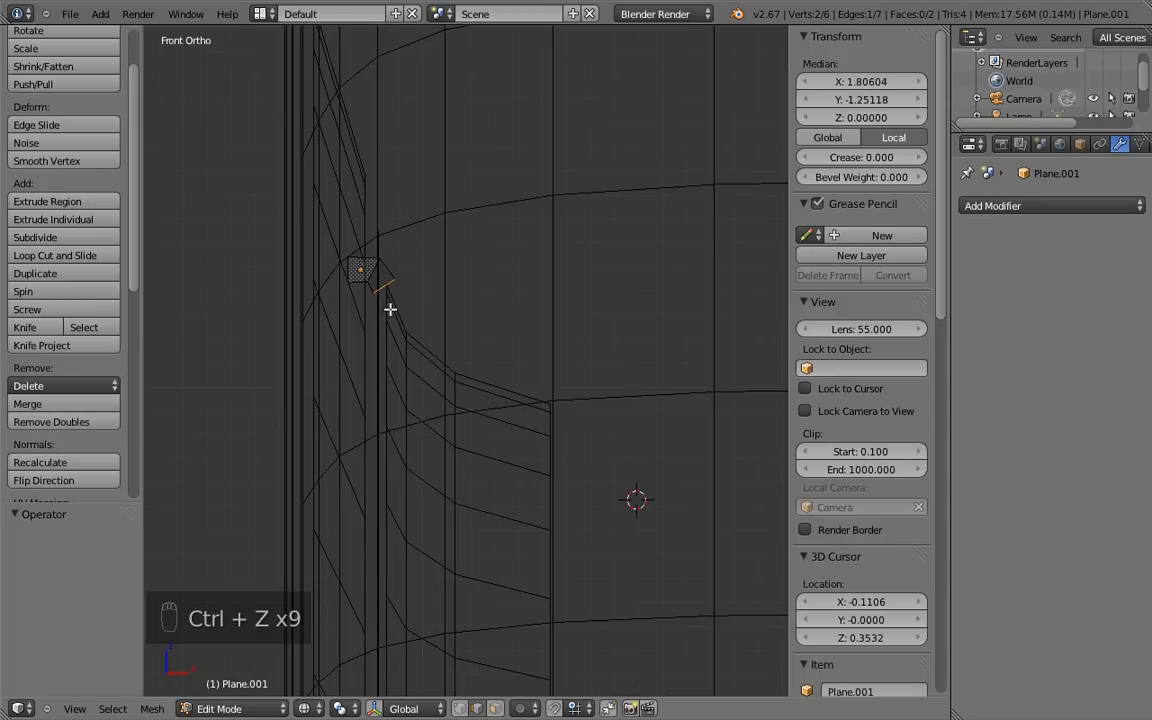
Step: Extrude the rim profile's end edge down and around the bend of the left tire bead
left_click(389, 304, "ctrl")
left_click(407, 391, "ctrl")
left_click(426, 406, "ctrl")
left_click(455, 420, "ctrl")
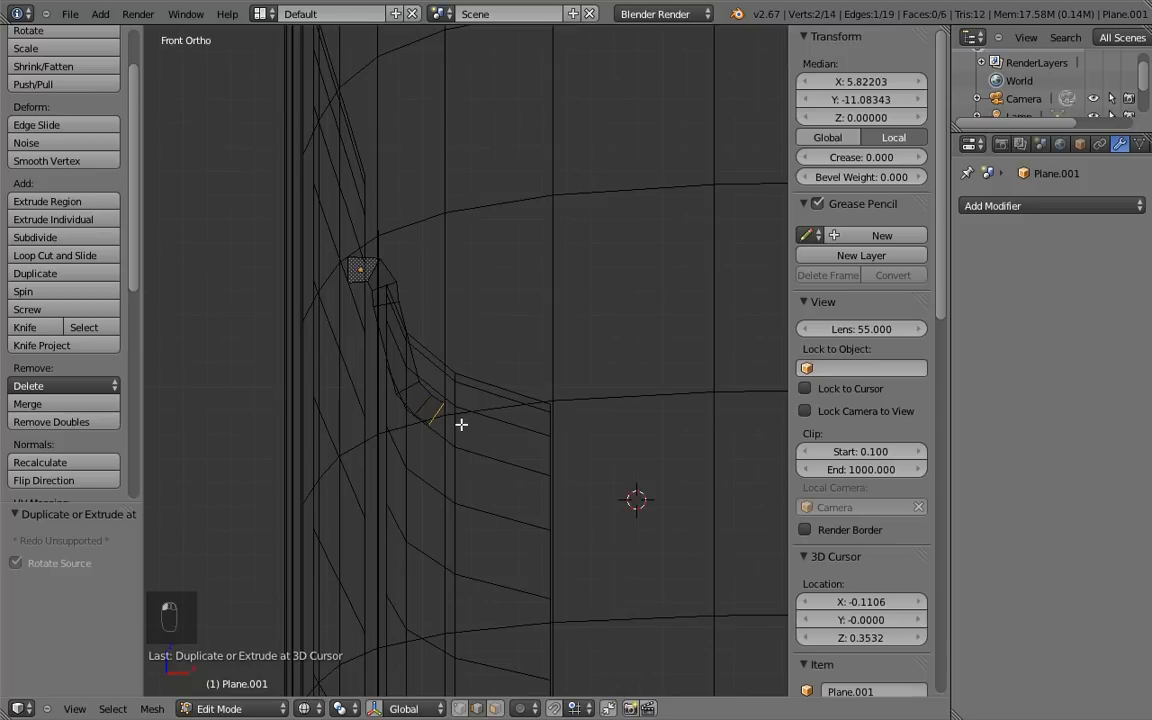
Step: Continue extruding the rim profile inward and down the left wall of the recessed center channel, with rounded corners
left_click(581, 446, "ctrl")
left_click(596, 463, "ctrl")
left_click(605, 482, "ctrl")
left_click(623, 570, "ctrl")
left_click(645, 590, "ctrl")
left_click(660, 603, "ctrl")
Step: Extrude the channel's flat floor and its right wall upward, ending with an outward bend at the top
middle_click_drag(679, 537, 507, 460, "shift")
left_click(622, 494, "ctrl")
left_click(640, 474, "ctrl")
left_click(653, 458, "ctrl")
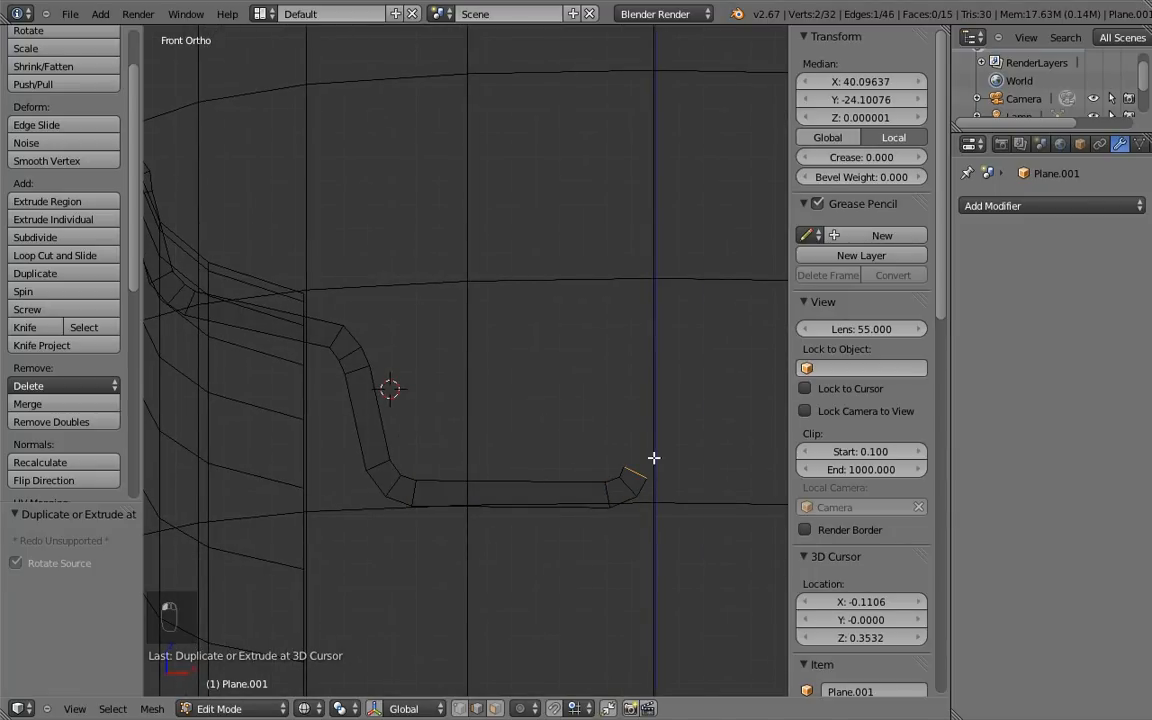
left_click(656, 369, "ctrl")
left_click(690, 338, "ctrl")
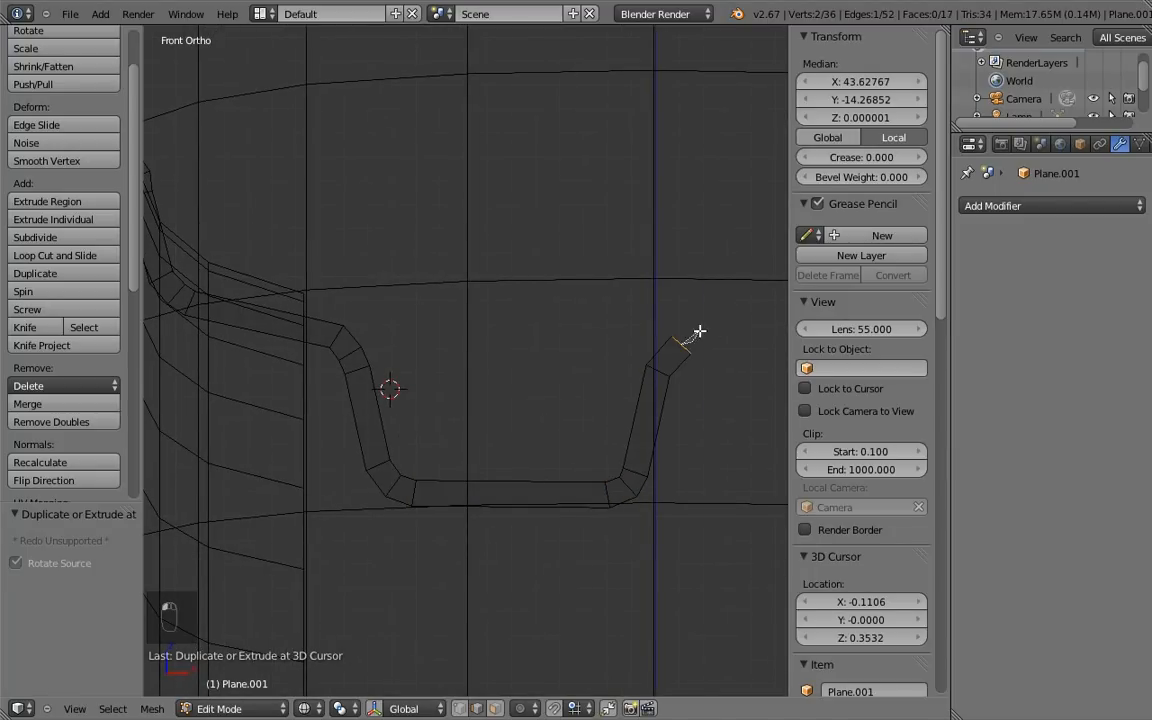
left_click(703, 335, "ctrl")
Step: Extrude the rim profile across to the right tire bead, following its curve up and out to the lip
scroll(692, 327, "down", 4)
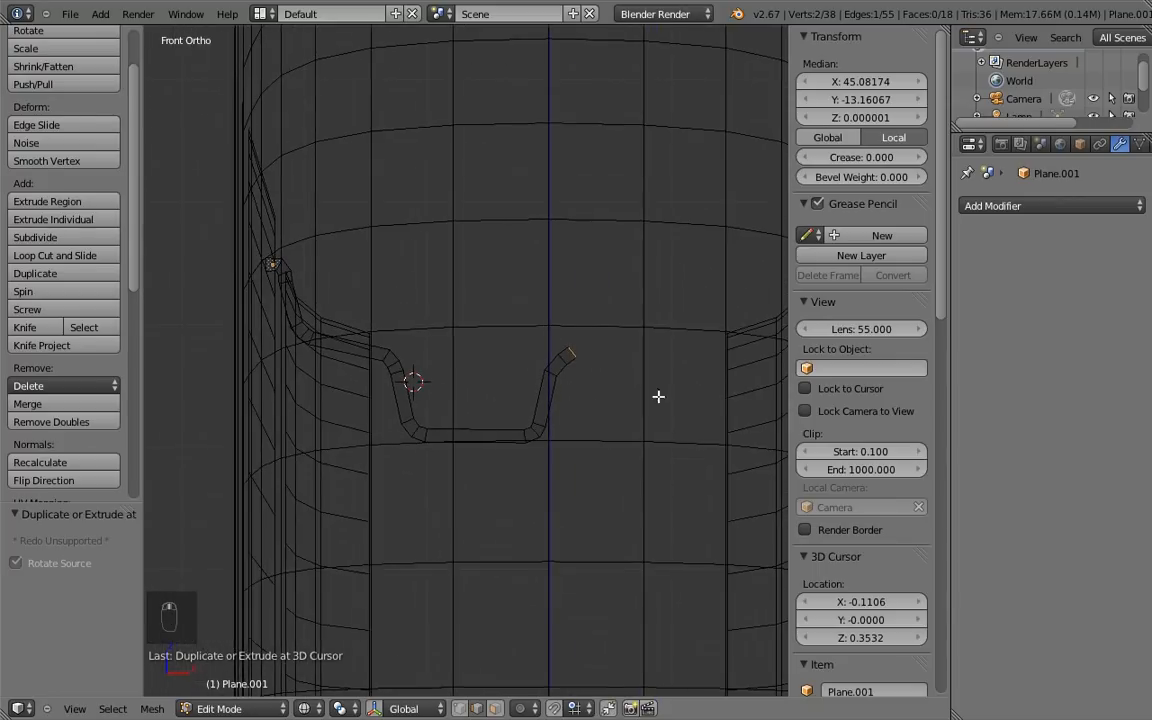
middle_click_drag(551, 382, 384, 399, "shift")
left_click(610, 347, "ctrl")
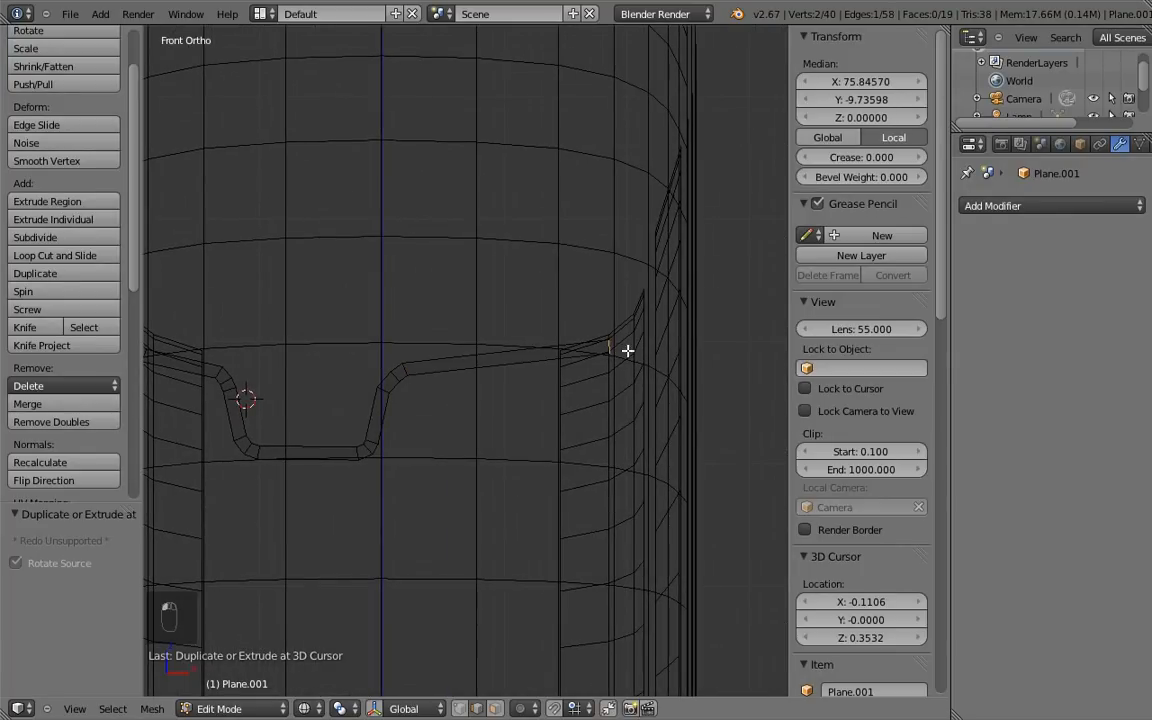
left_click(627, 336, "ctrl")
left_click(637, 316, "ctrl")
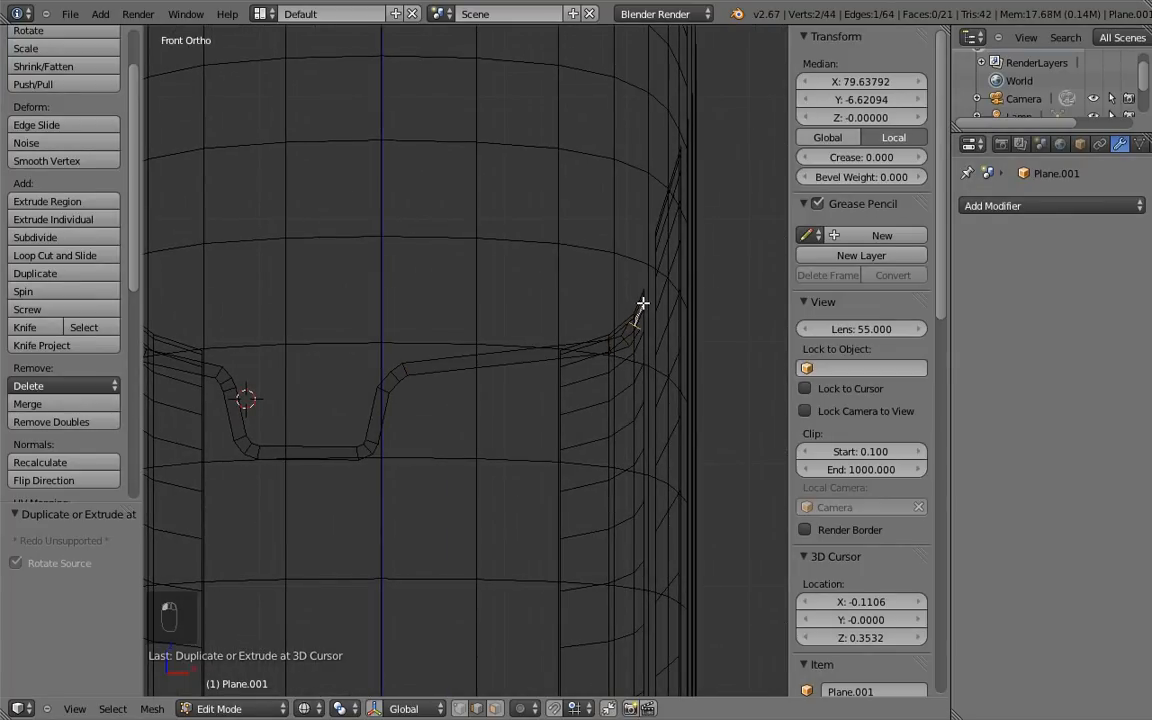
left_click(645, 297, "ctrl")
left_click(654, 287, "ctrl")
left_click(663, 283, "ctrl")
middle_click_drag(603, 339, 656, 351, "shift")
right_click(748, 309)
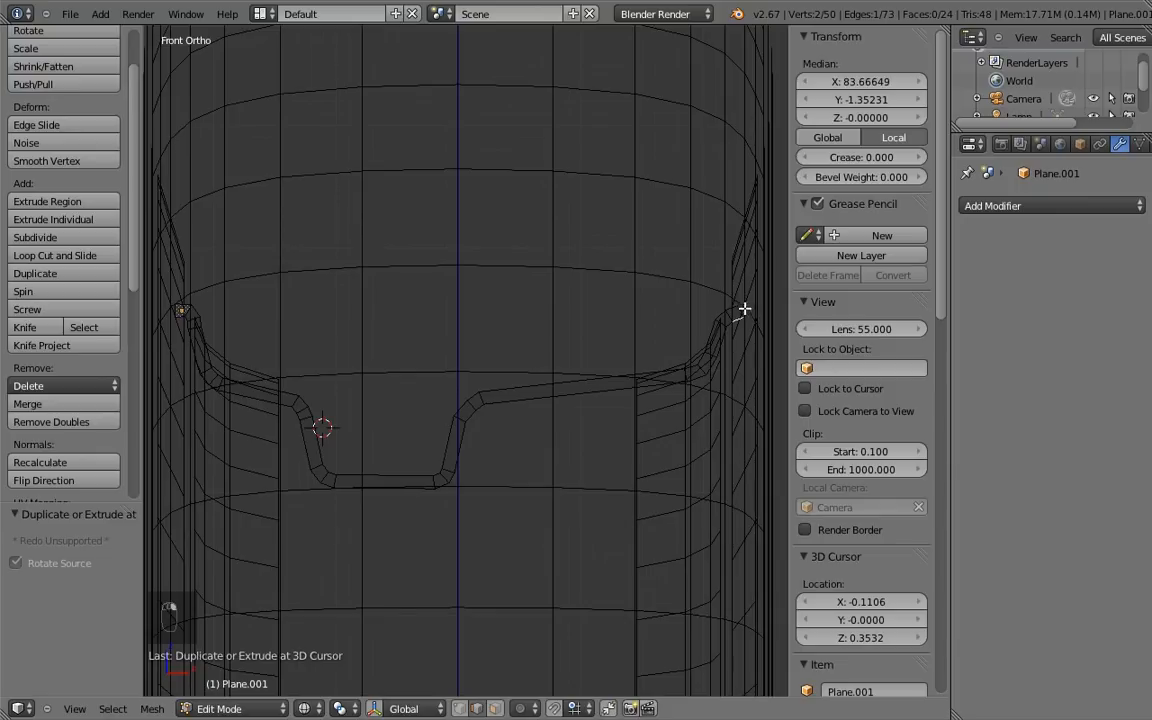
mouse_move(755, 308)
left_mouse_down("ctrl")
mouse_move(712, 334)
mouse_move(743, 300)
left_mouse_up("ctrl")
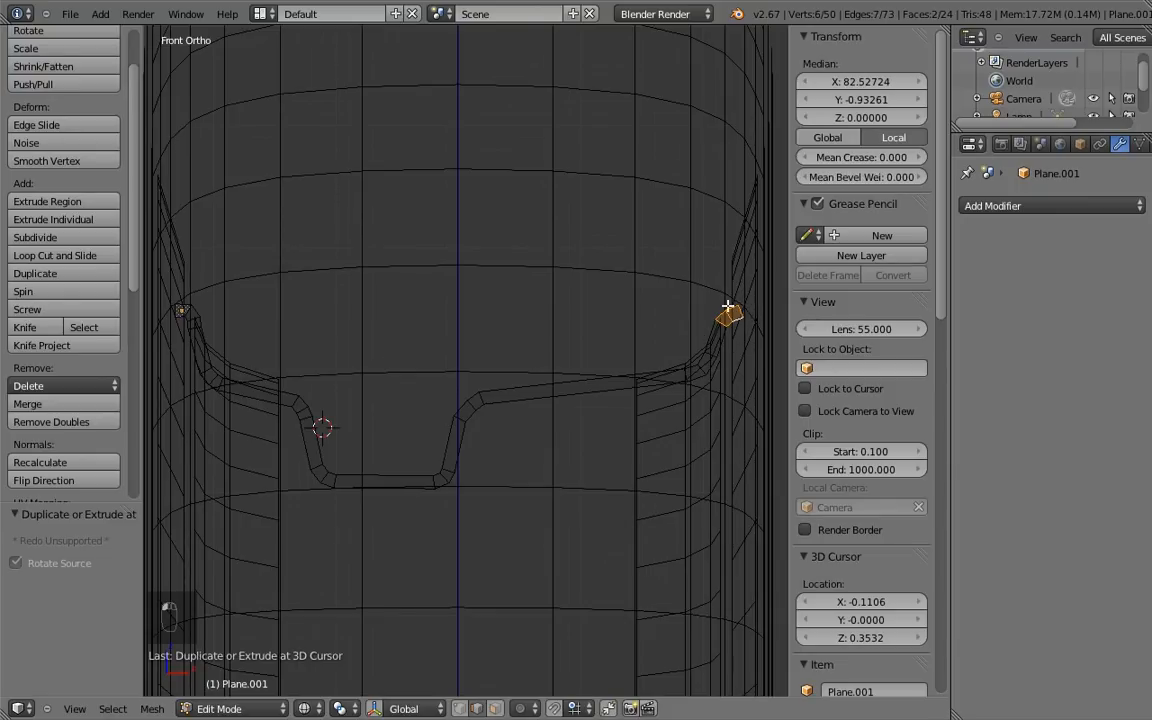
key("g")
key("x")
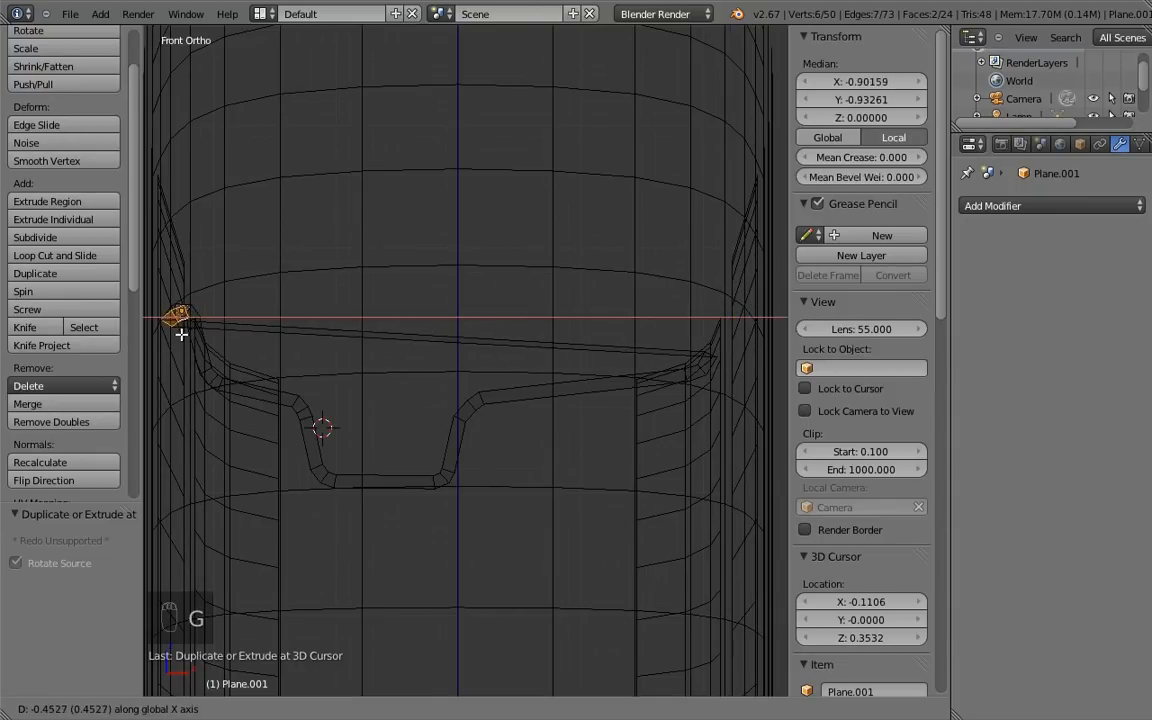
left_click(599, 365)
middle_click_drag(555, 317, 567, 309, "shift")
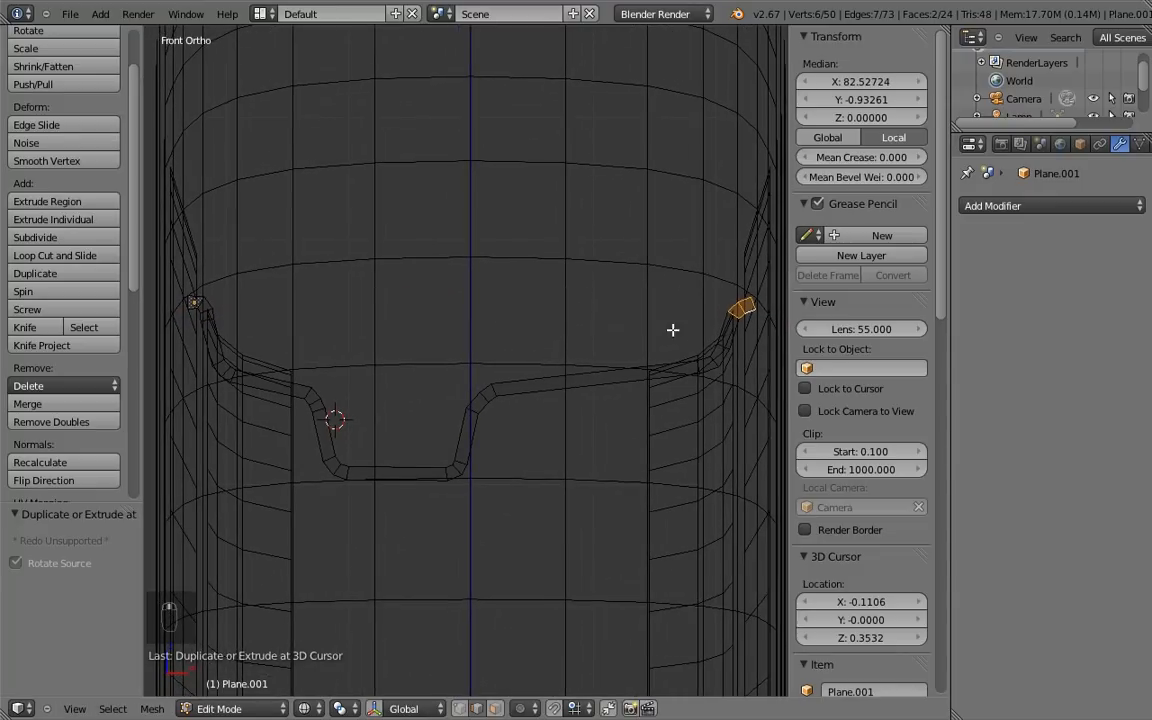
Step: Match an edge in the right bead bend to the left bend by sliding it across along X, adjusting it, and sliding it back
right_click(716, 358)
key("g")
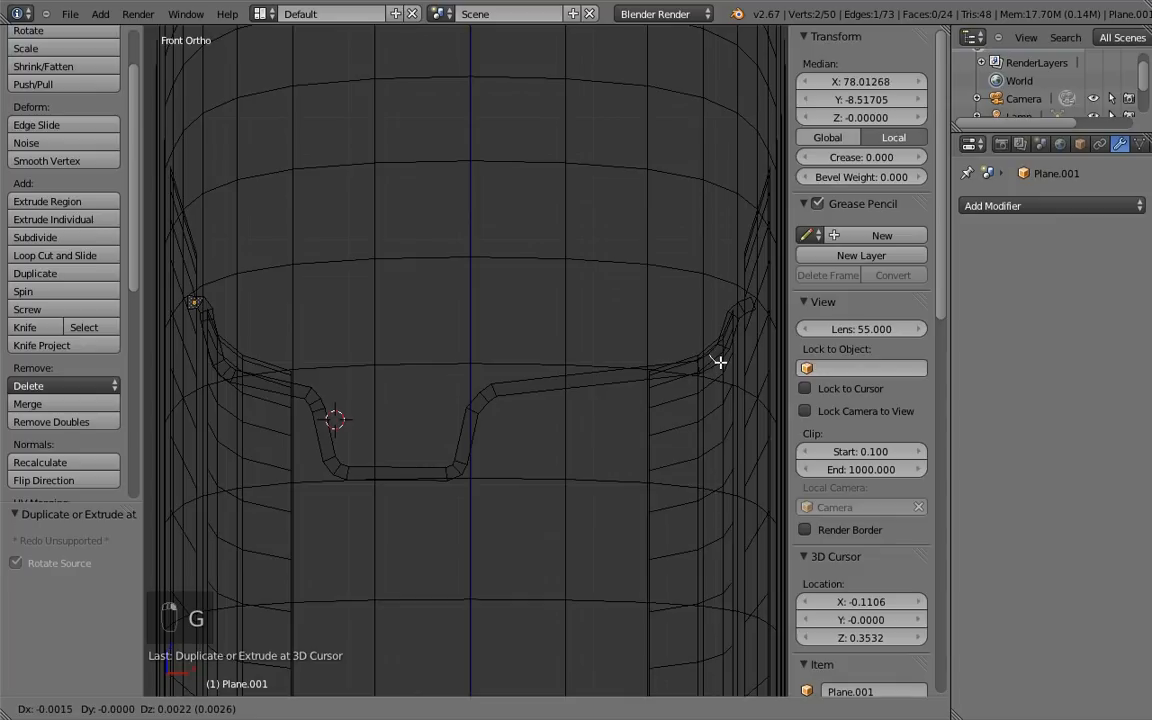
left_click(722, 364)
key("g")
key("x")
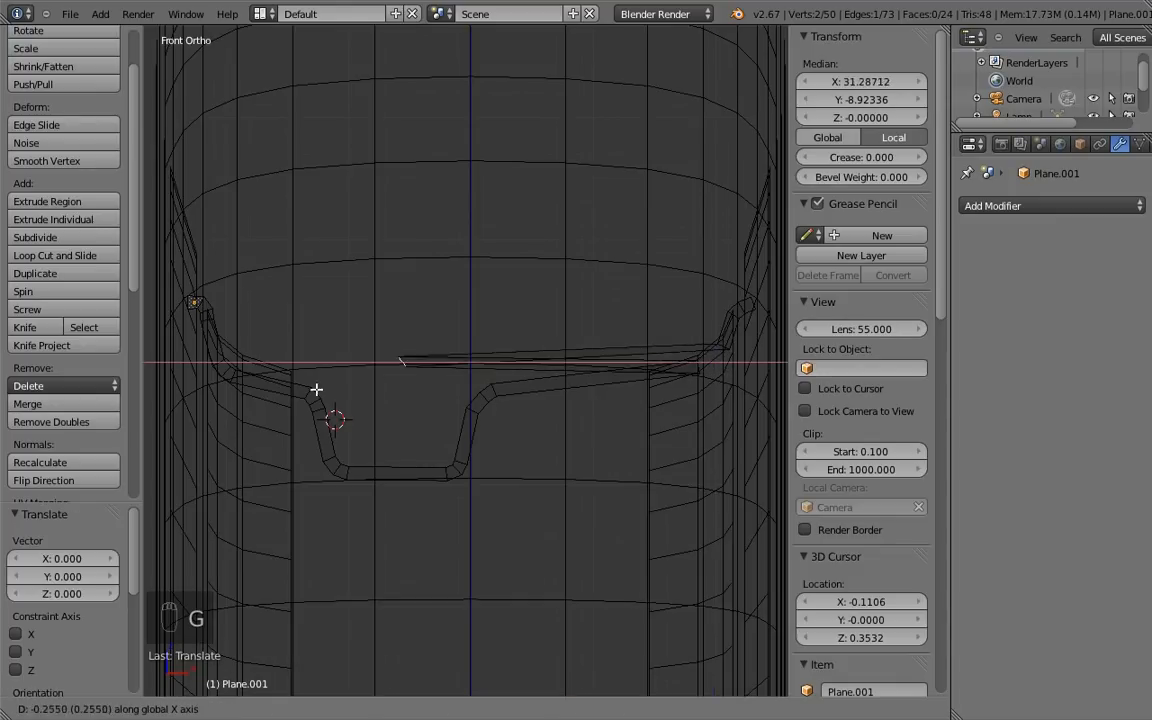
left_click(314, 388)
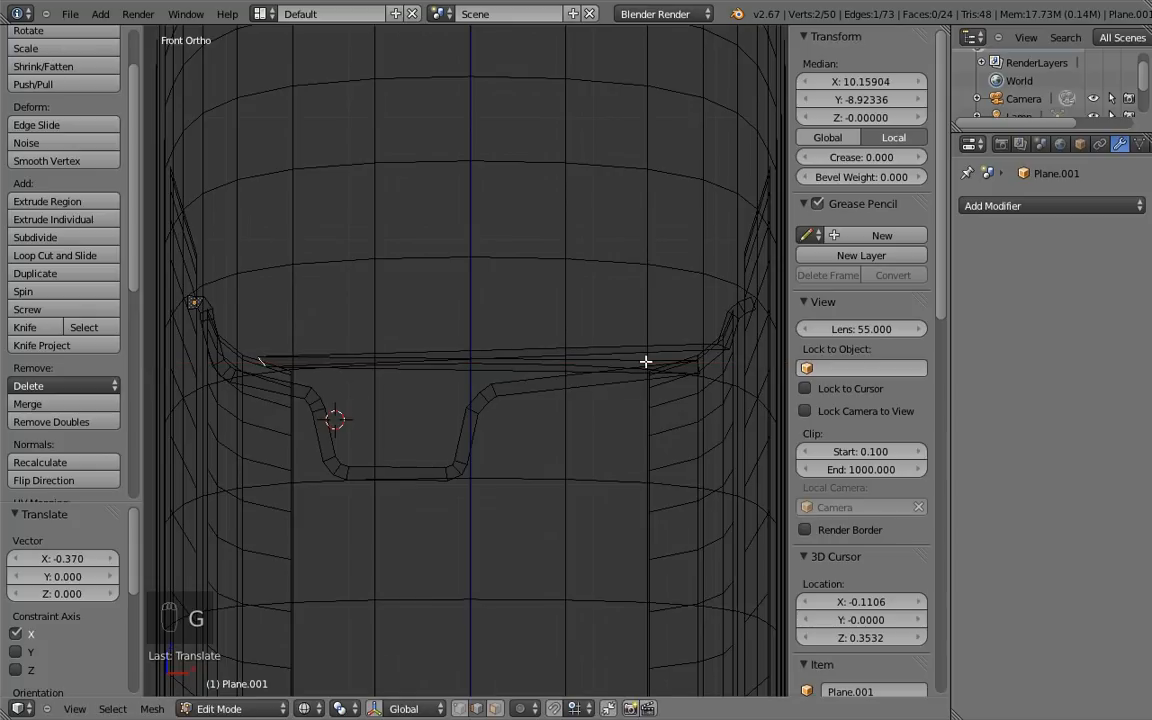
key("g")
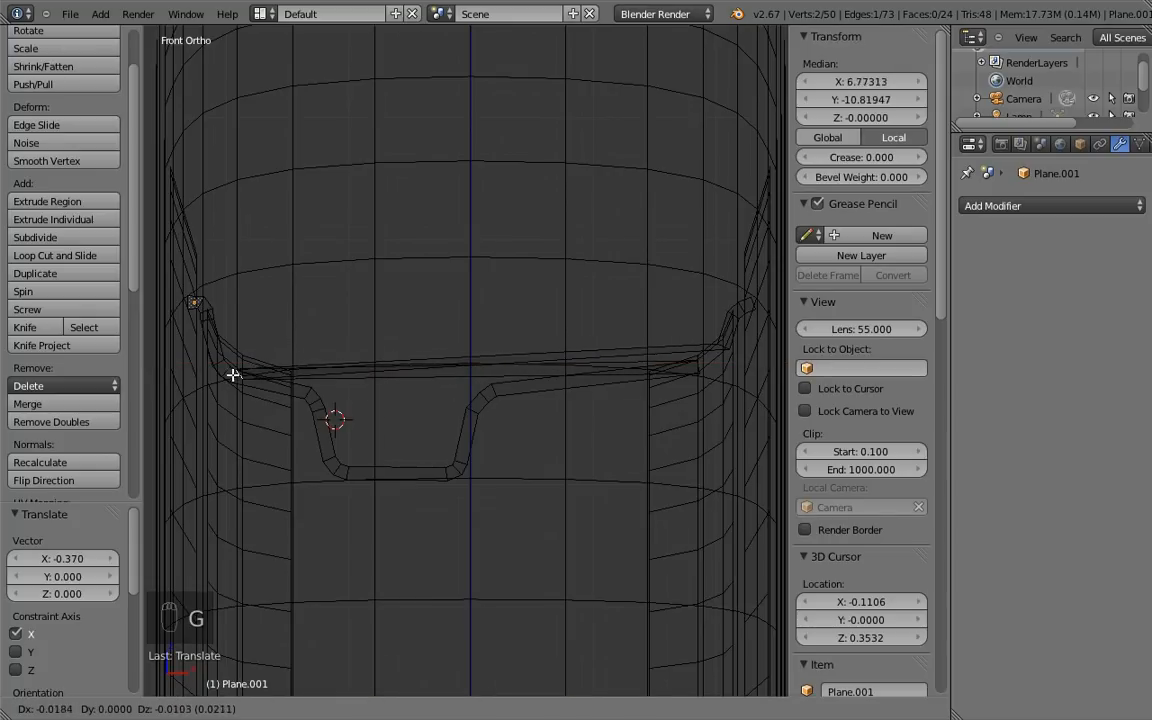
left_click(229, 371)
key("g")
middle_click(420, 387)
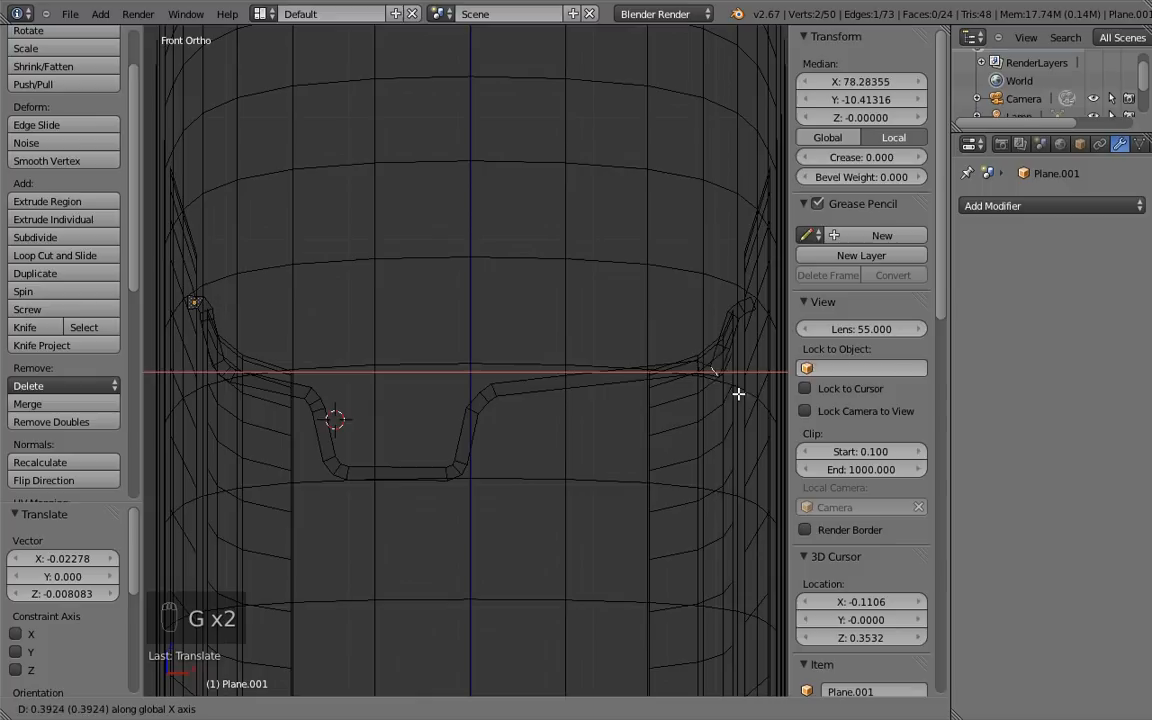
left_click(737, 349)
Step: Lower the neighbouring edges of the right bead bend so its curve mirrors the left bend
key("g")
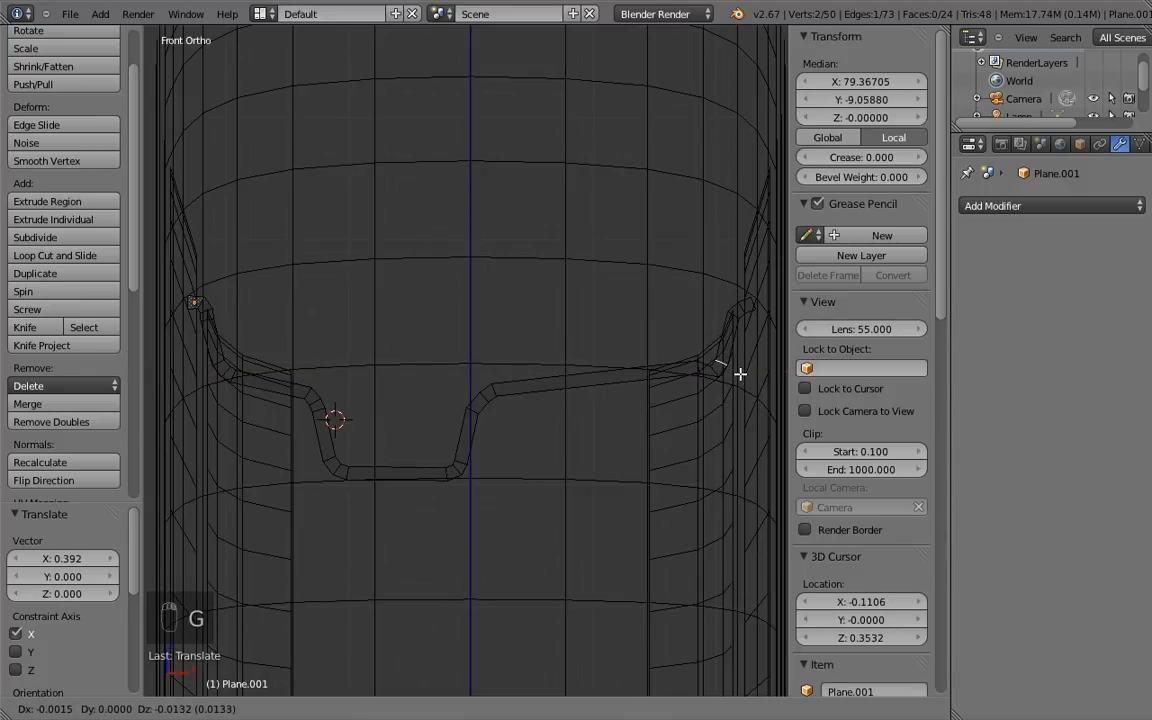
left_click(728, 366)
key("g")
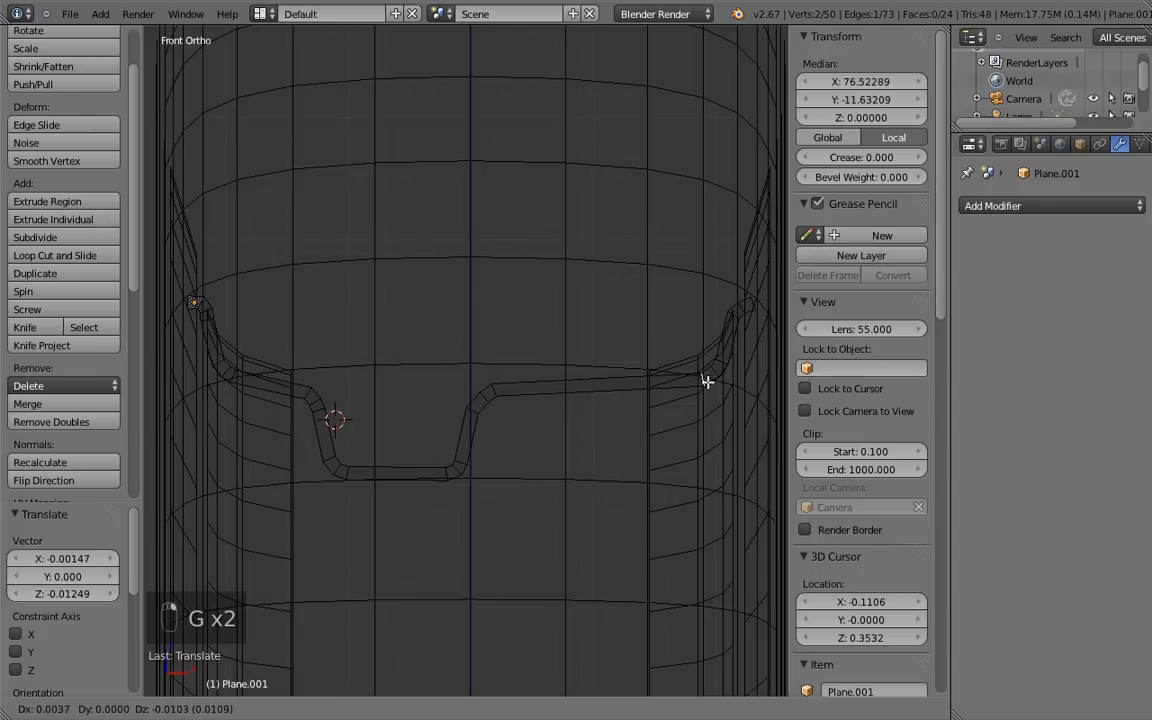
left_click(706, 380)
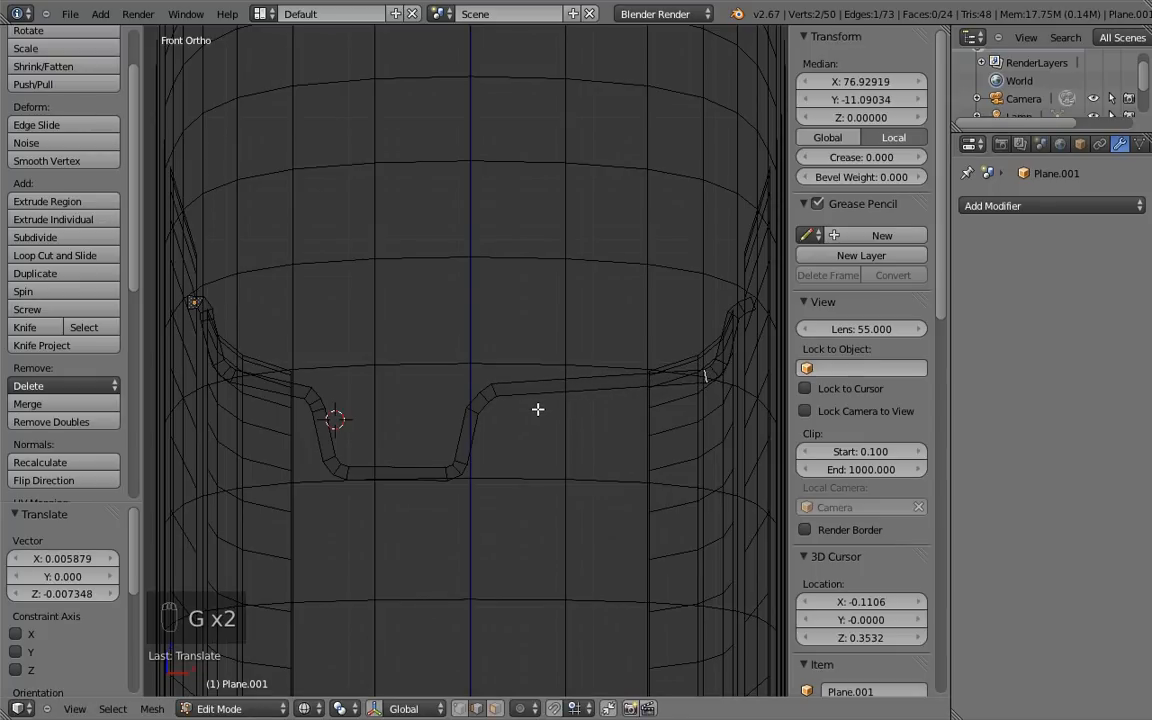
Step: Select the right wall segments of the center channel and shift them along X toward the left wall
key("a")
mouse_move(522, 401)
left_mouse_down("ctrl")
mouse_move(481, 360)
mouse_move(489, 507)
mouse_move(496, 426)
left_mouse_up("ctrl")
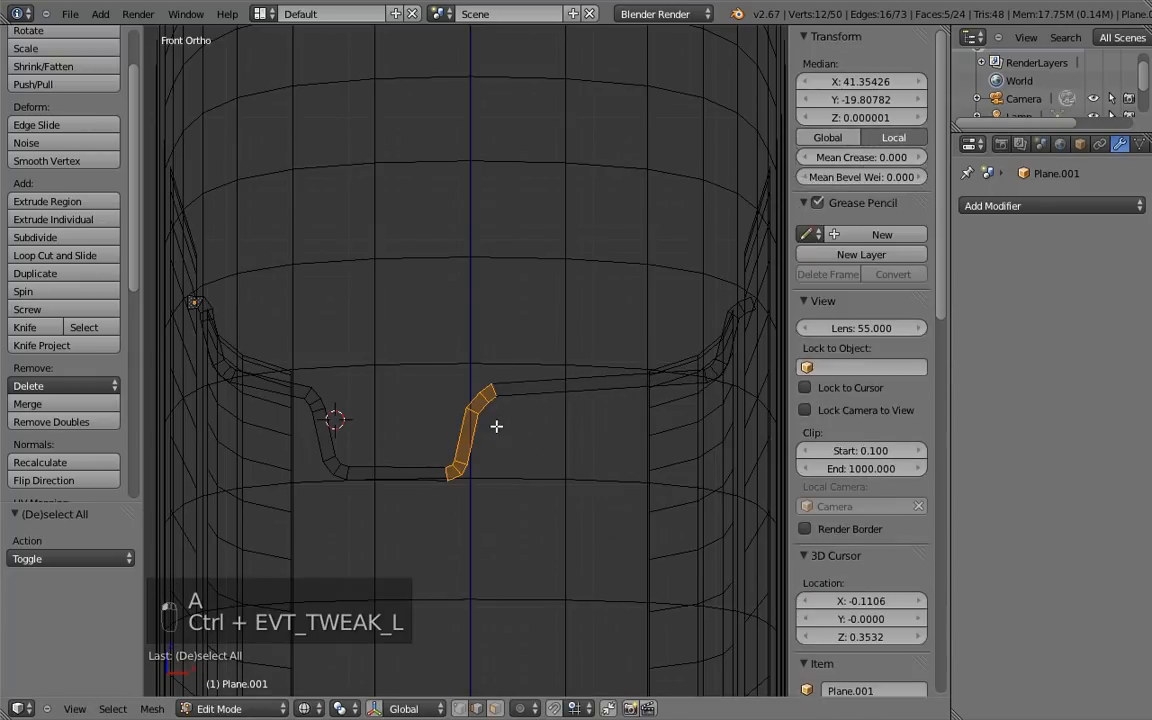
key("g")
key("x")
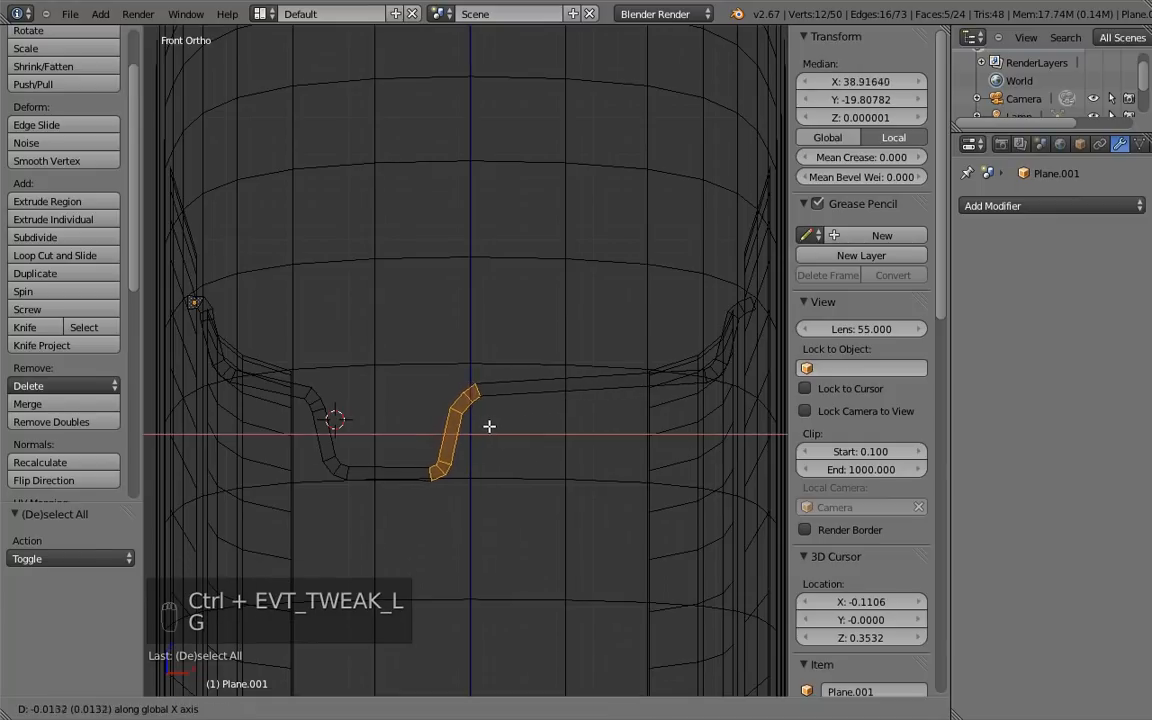
left_click(486, 412)
Step: Select the top bend segments of the channel's right wall and lower them by about 0.0125 units
key("a")
left_click_drag(499, 399, 507, 395, "ctrl")
key("g")
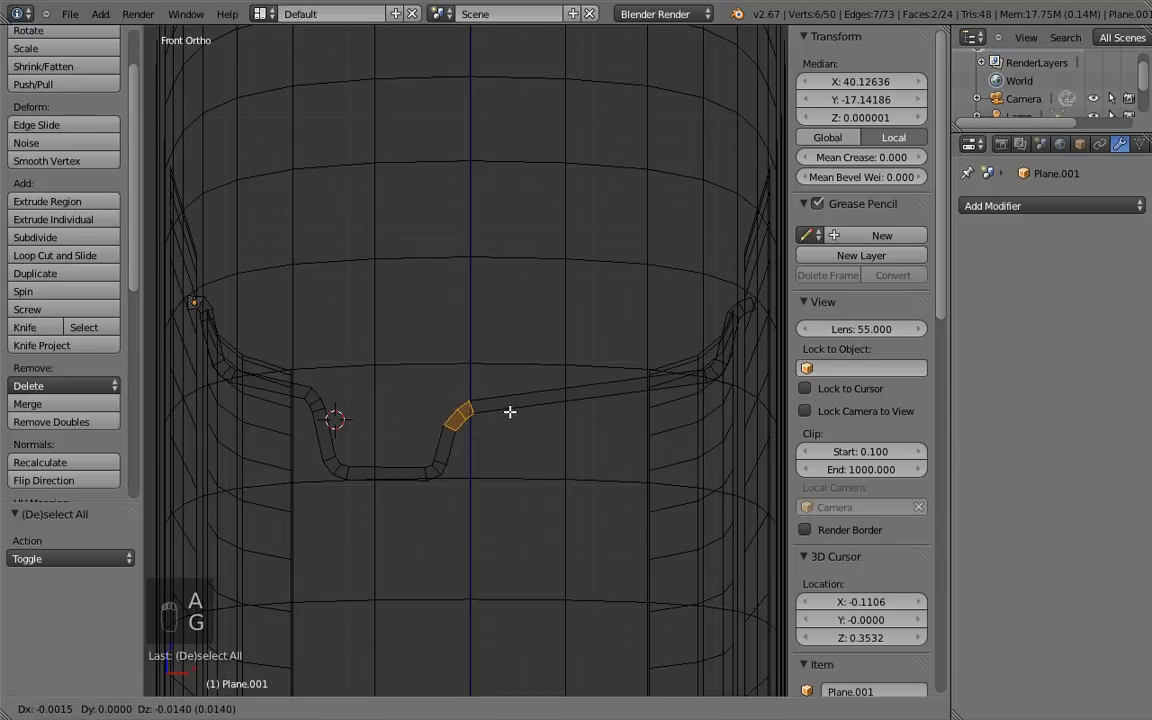
left_click(511, 410)
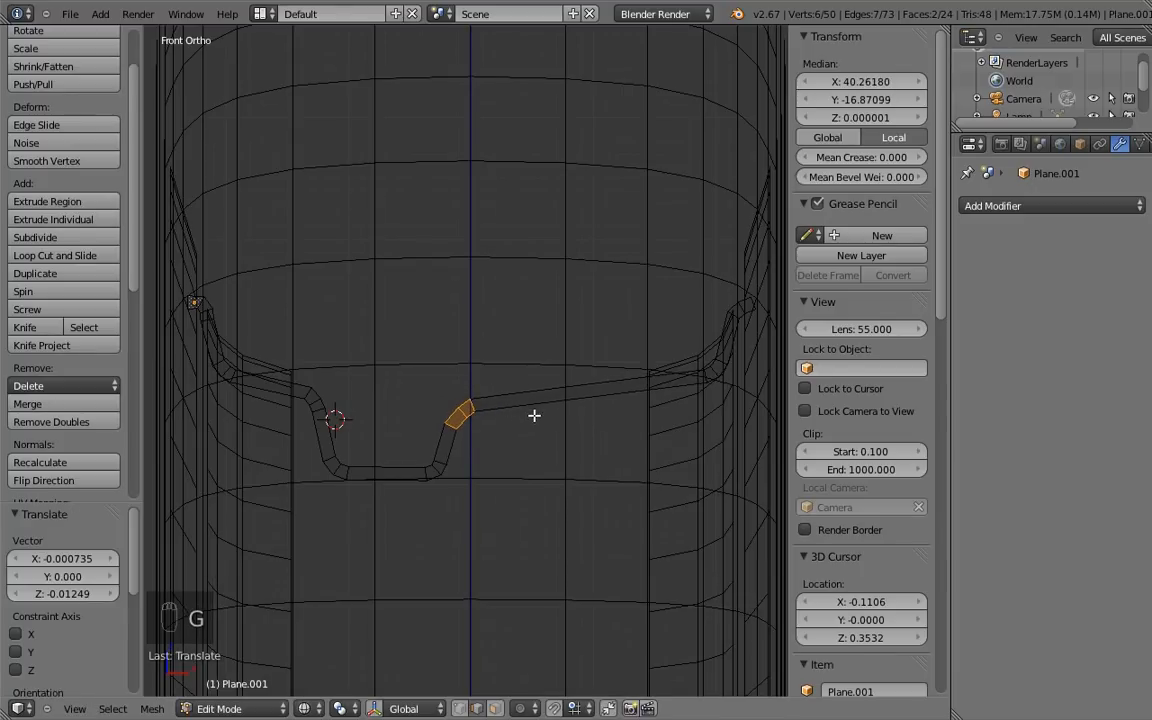
scroll(532, 414, "down", 3)
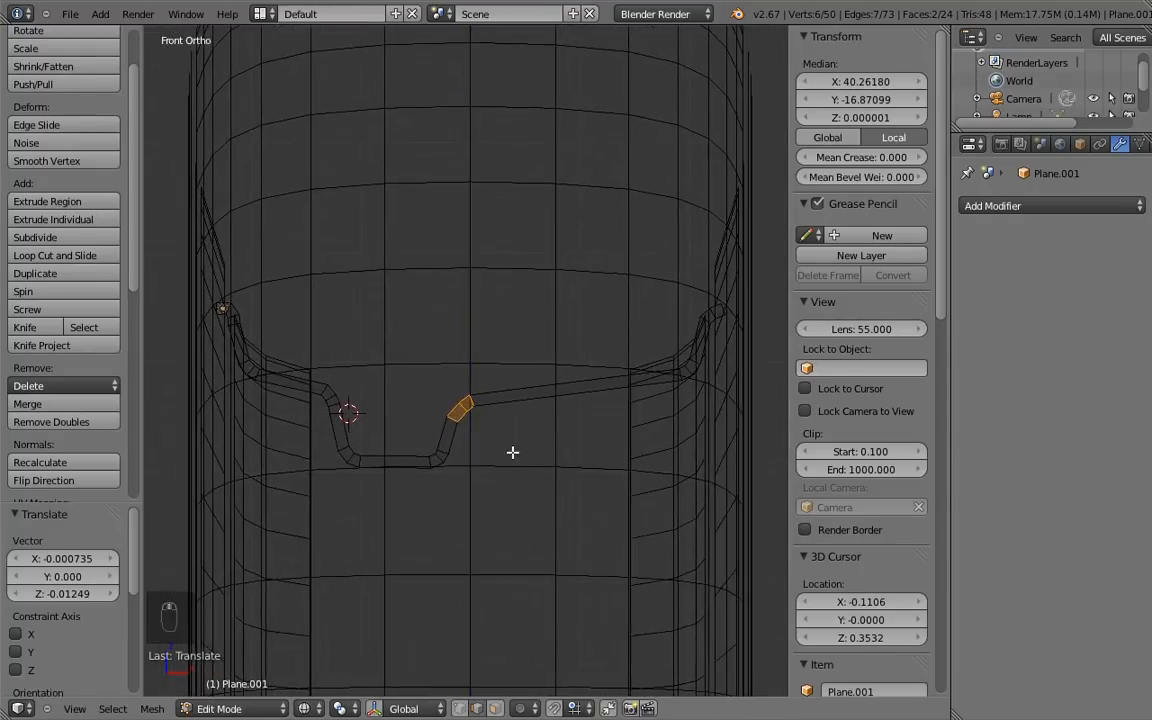
Step: Add two loop cuts near the middle of the center channel's floor, leaving a narrow segment between them
middle_click_drag(514, 452, 571, 368, "shift")
scroll(510, 407, "up", 3)
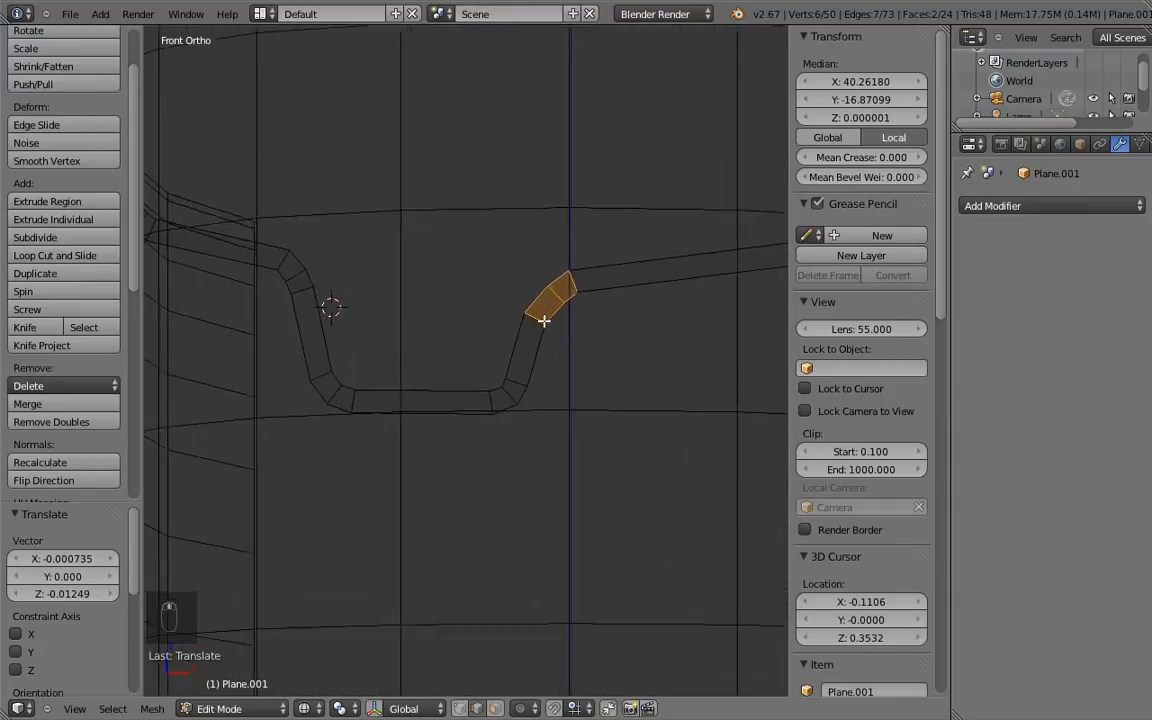
key("ctrl+r")
left_click(416, 394)
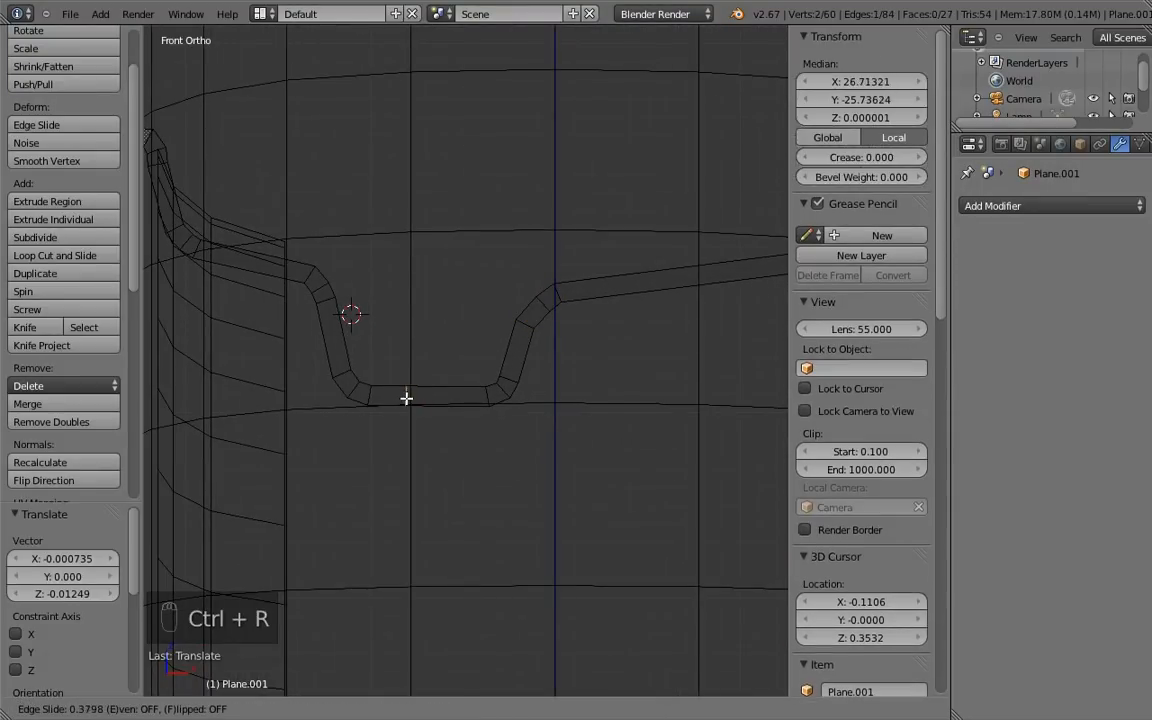
left_click(445, 401)
key("ctrl+r")
left_click(452, 397)
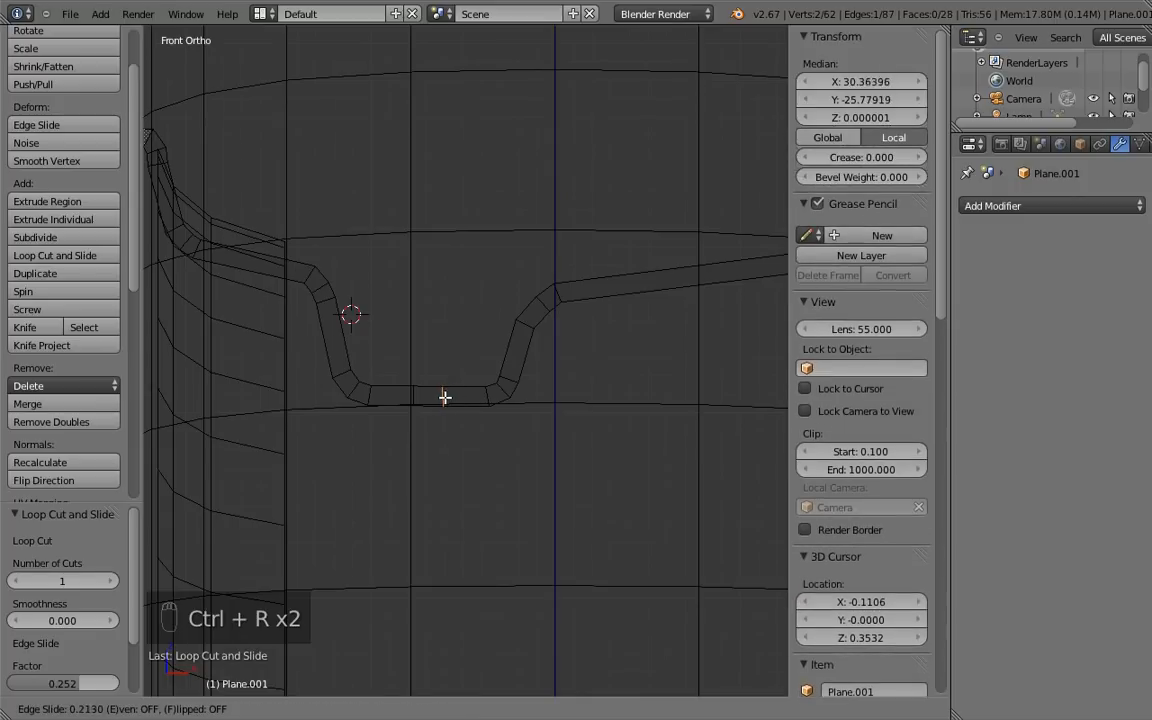
left_click(437, 401)
Step: Extrude the underside edge between the two floor cuts downward through two short segments and one long slanted segment to start the wheel disc
middle_click_drag(485, 458, 556, 421, "shift")
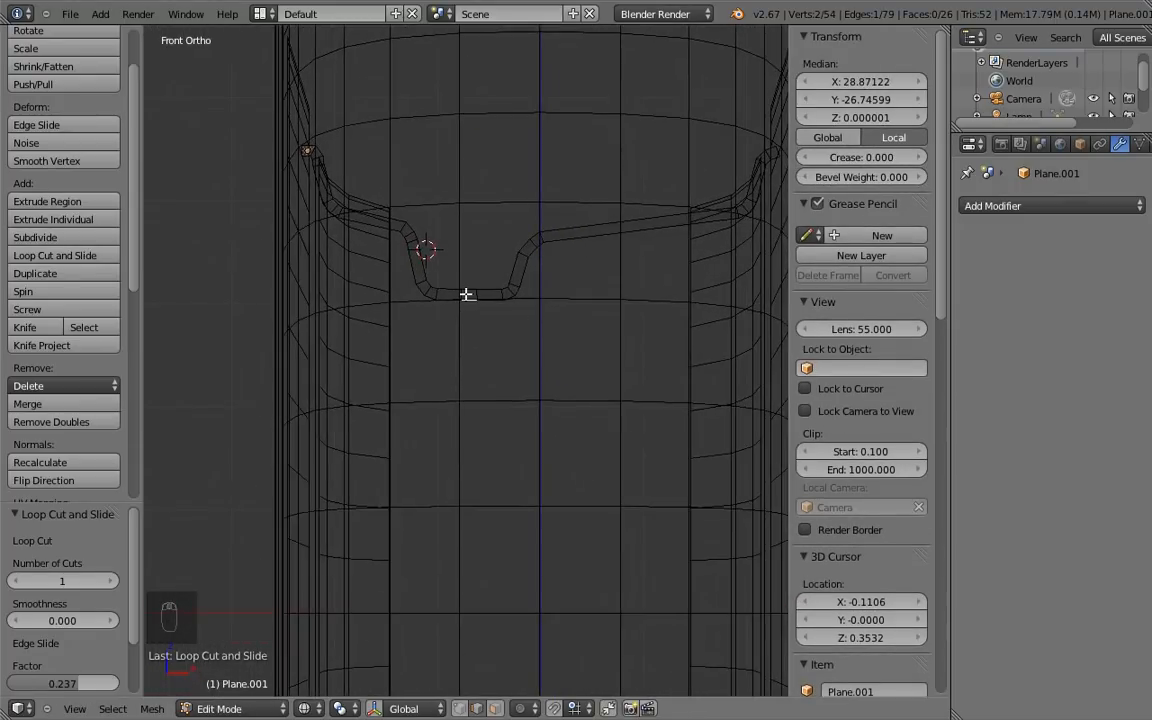
mouse_move(479, 310)
middle_mouse_down("ctrl")
mouse_move(486, 324)
mouse_move(470, 293)
middle_mouse_up("ctrl")
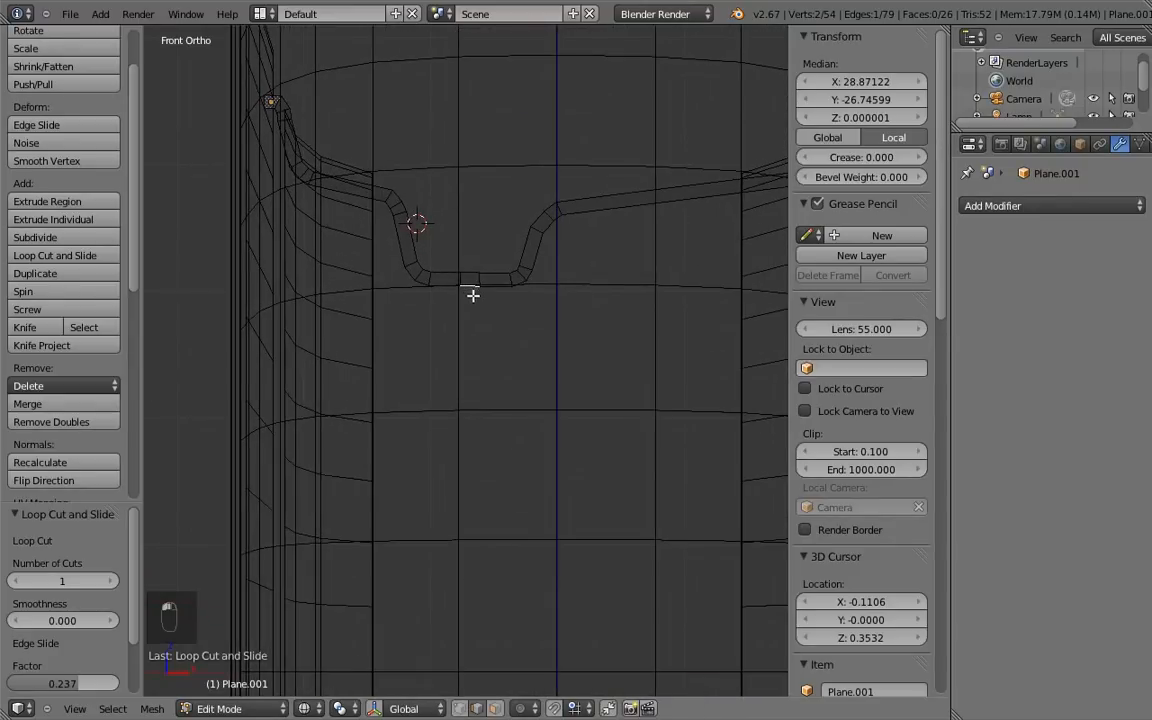
right_click(473, 295, "ctrl")
right_click(476, 310, "ctrl")
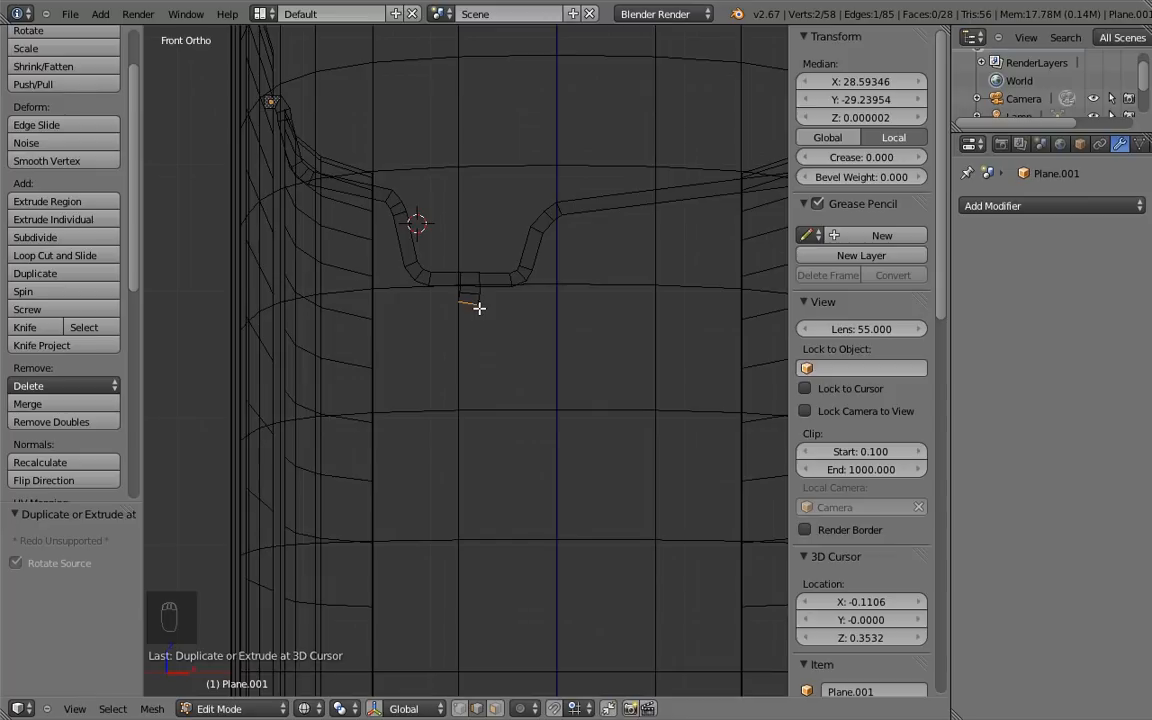
key("ctrl+z")
right_click(474, 308, "ctrl")
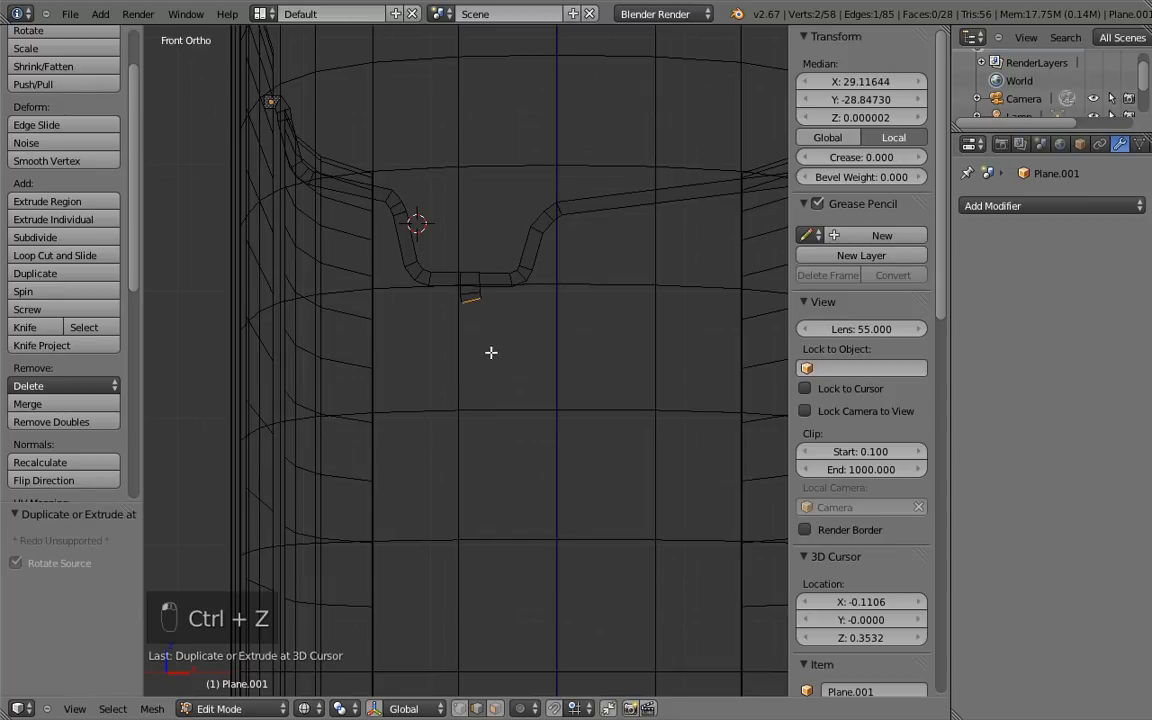
right_click(490, 441, "ctrl")
Step: Continue the disc by extruding a small bend back toward the left side and a straight segment downward
middle_click_drag(508, 441, 530, 325, "shift")
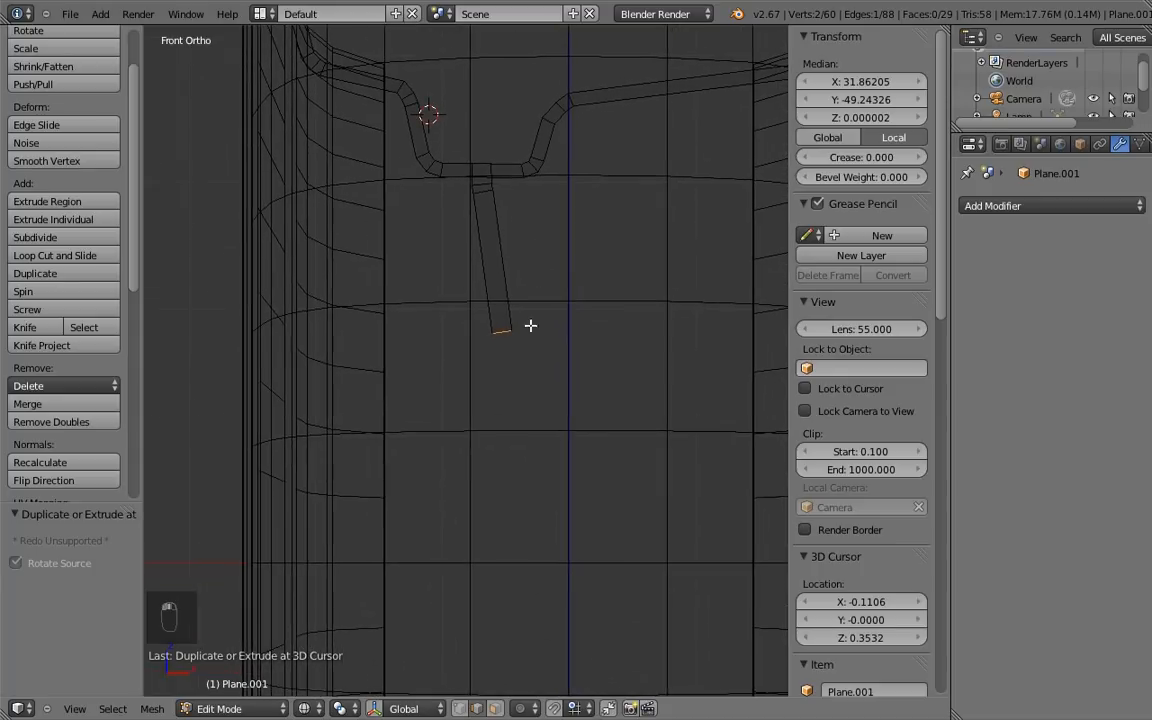
right_click(503, 341, "ctrl")
right_click(489, 359, "ctrl")
key("ctrl+z")
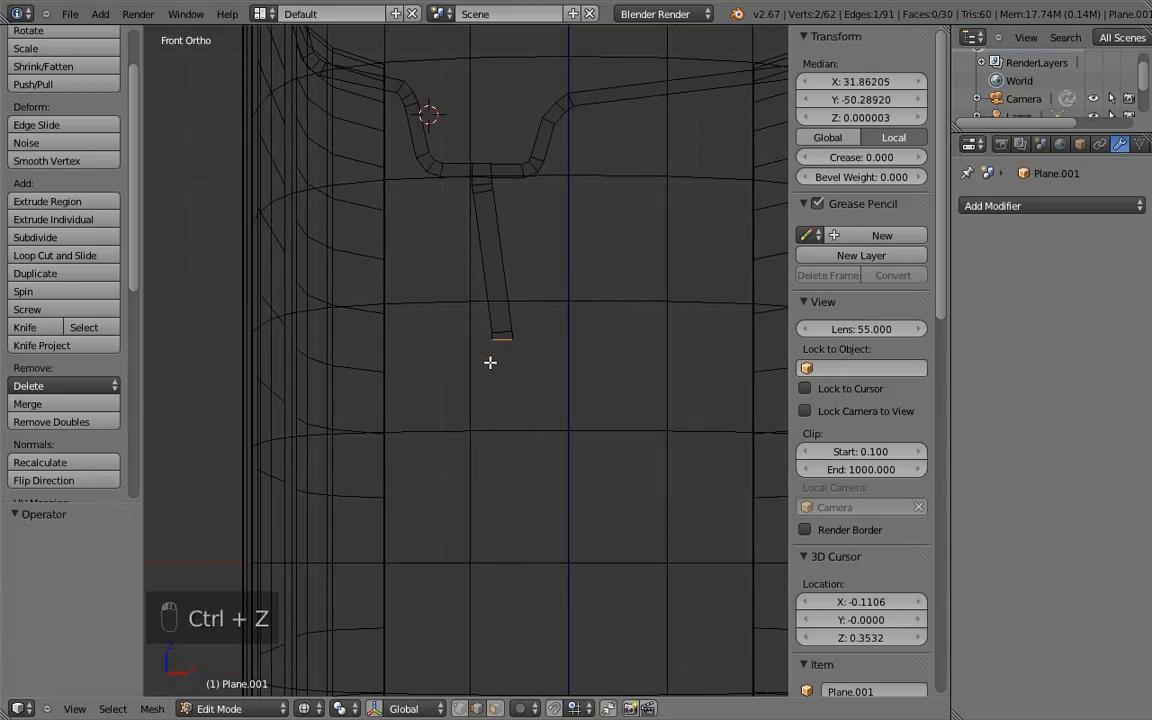
right_click(494, 351, "ctrl")
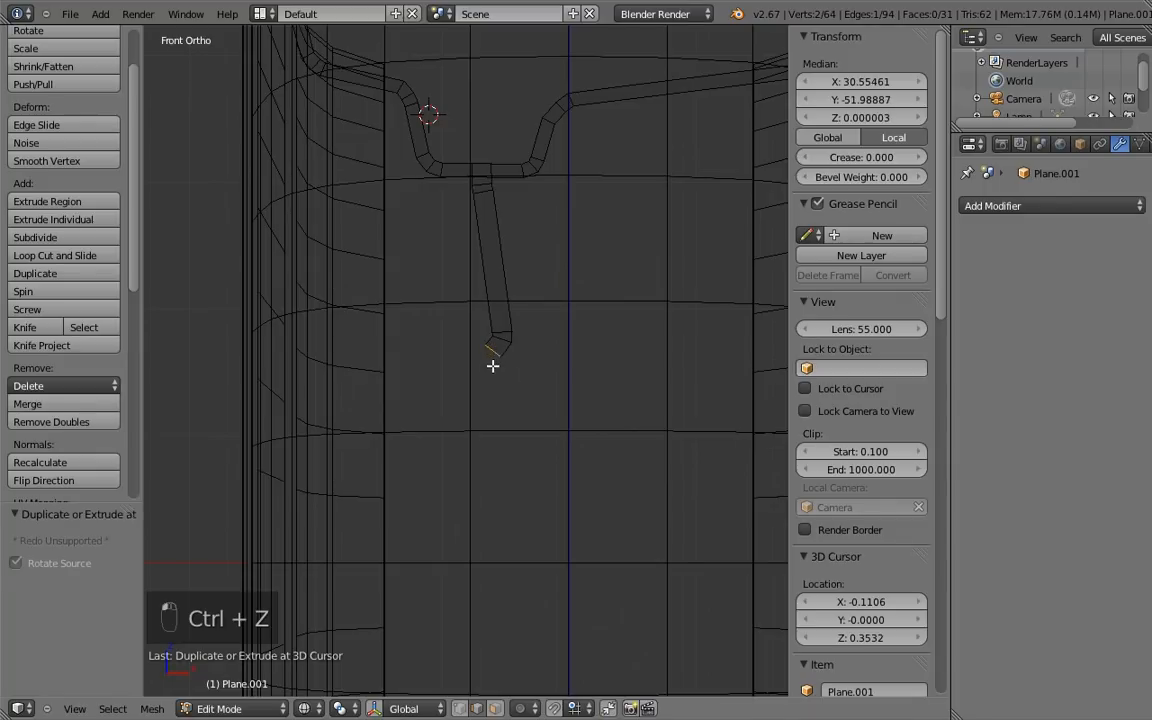
right_click(491, 361, "ctrl")
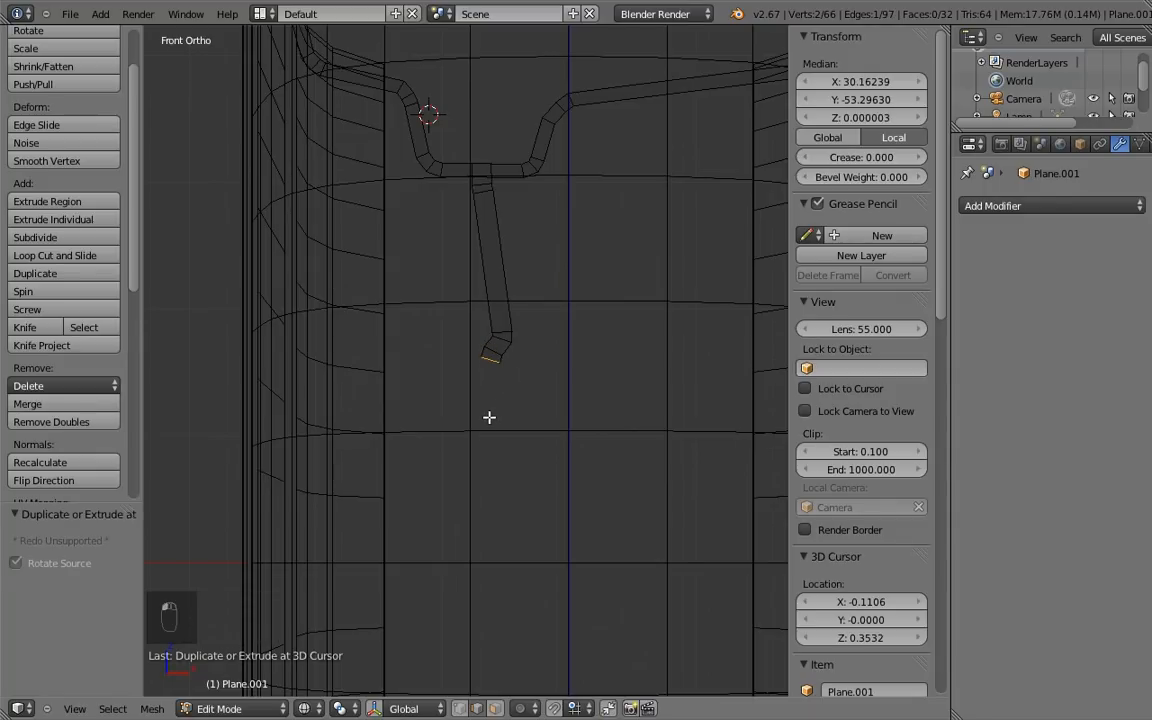
right_click(487, 423, "ctrl")
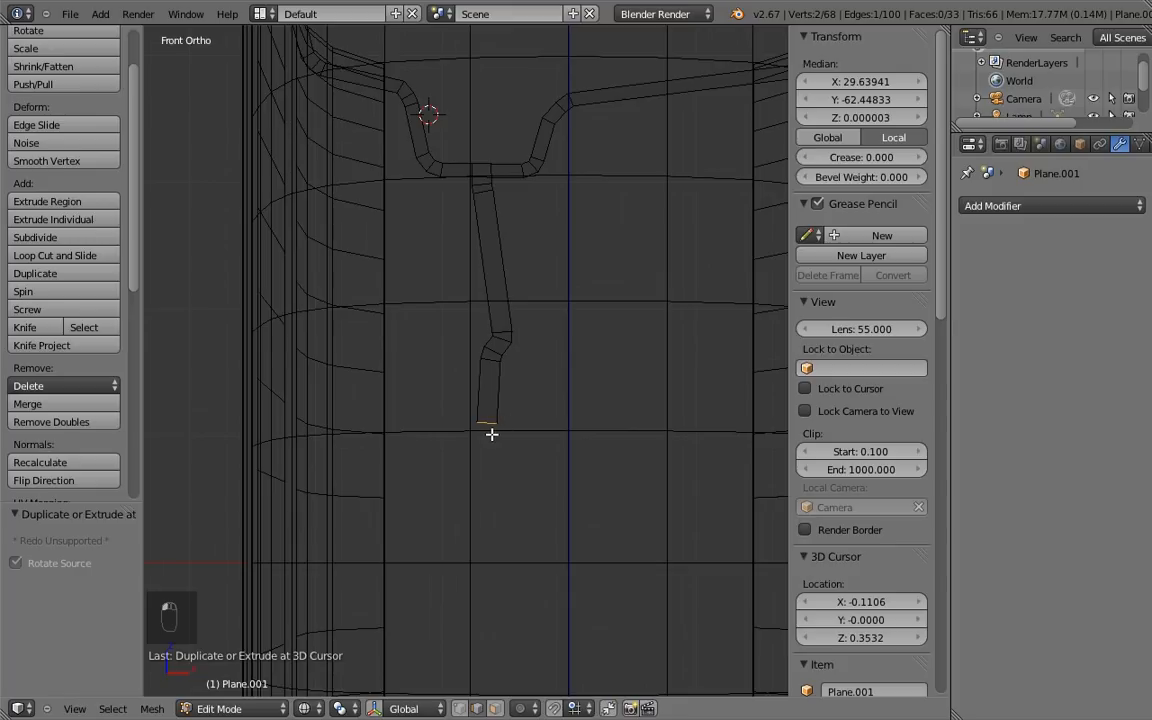
Step: Extrude the disc end around a corner into a leftward ledge and down to the wheel axis, shifting the end edge to make the last segment vertical
right_click(484, 448, "ctrl")
right_click(473, 458, "ctrl")
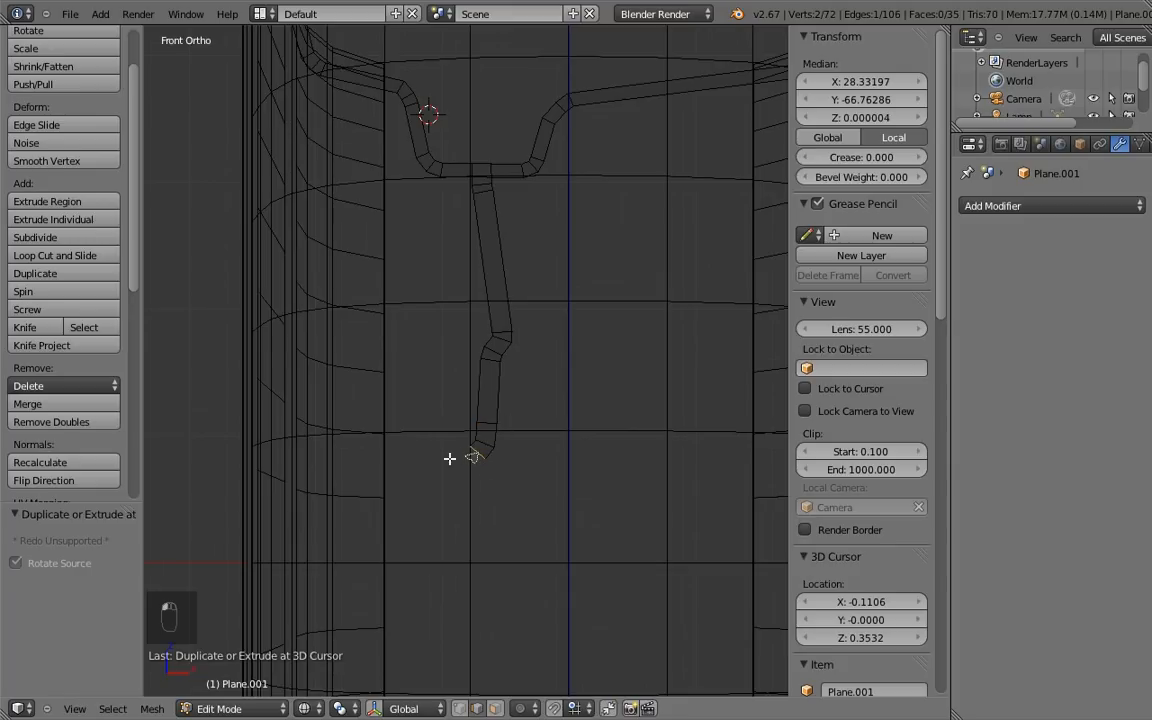
left_click_drag(430, 457, 429, 462, "ctrl")
right_click(432, 457, "ctrl")
right_click(425, 491, "ctrl")
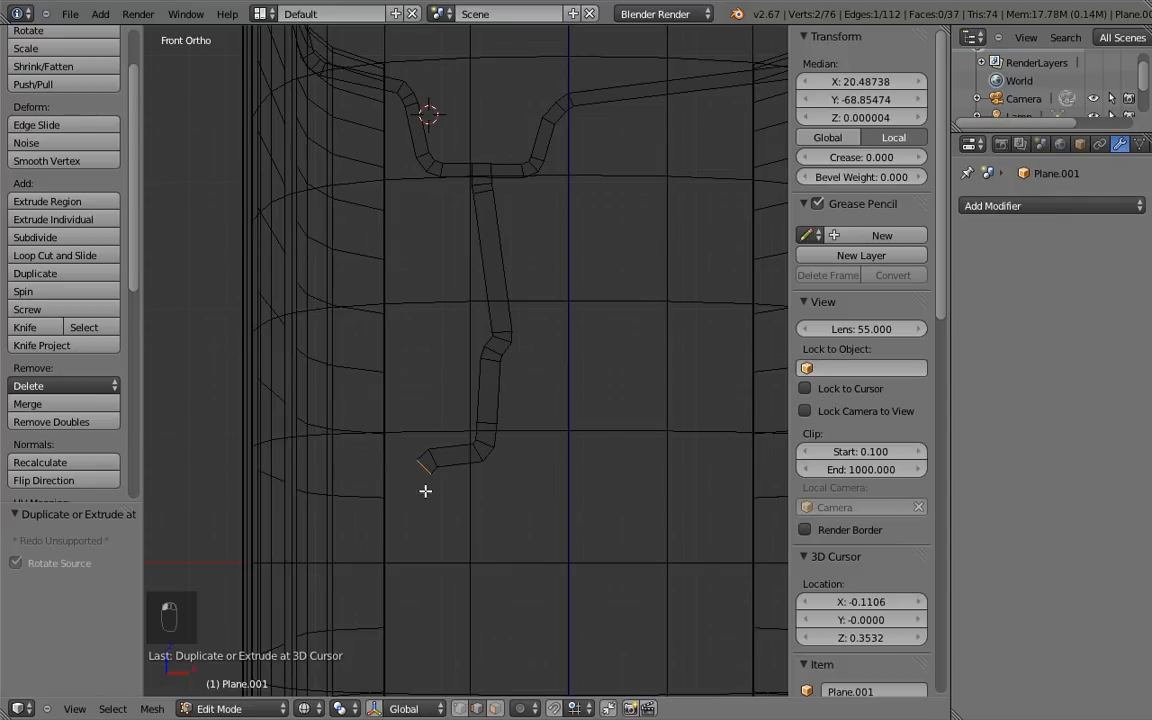
right_click(412, 563, "ctrl")
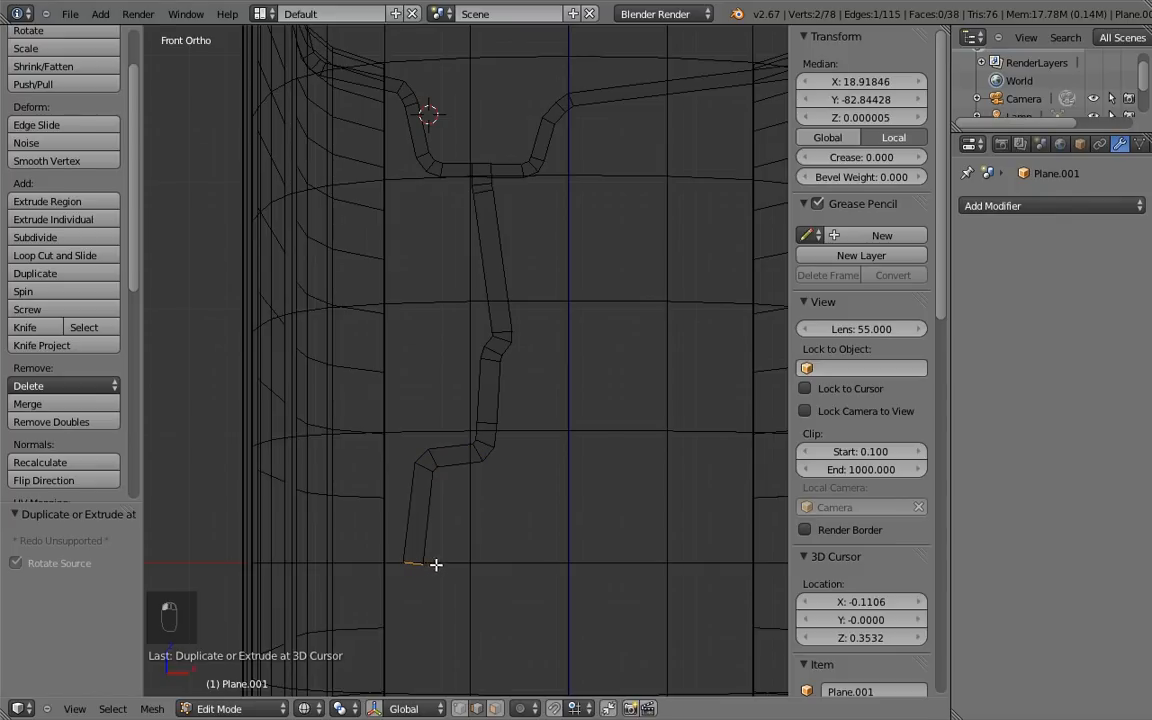
key("g")
left_click(451, 562)
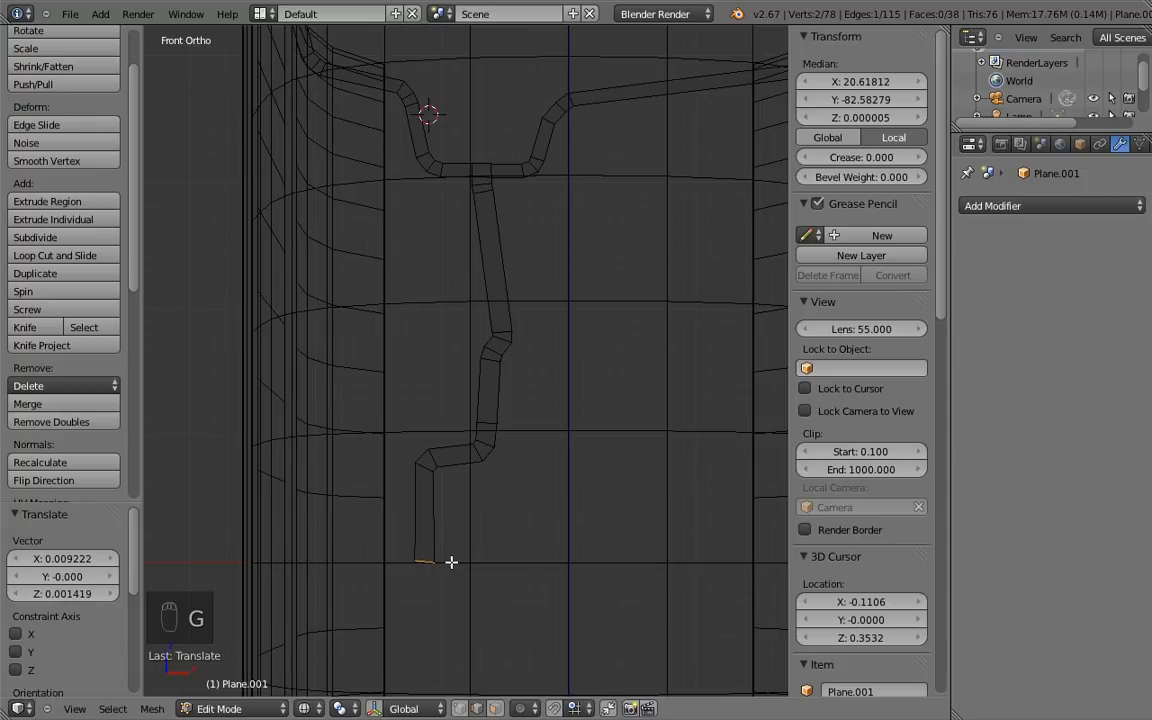
Step: Select the disc's lower corner and ledge segments and lower them by about 0.015 units along Z
middle_click_drag(490, 462, 489, 512, "shift")
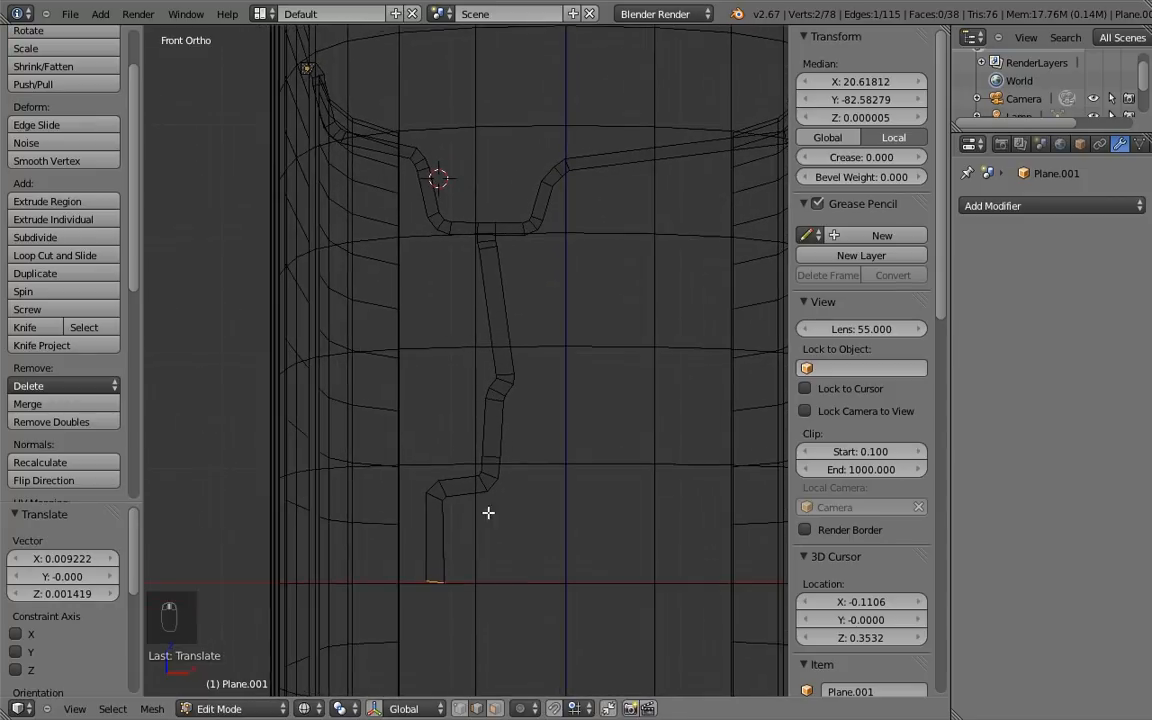
key("a")
mouse_move(495, 445)
left_mouse_down("ctrl")
mouse_move(422, 499)
mouse_move(514, 491)
left_mouse_up("ctrl")
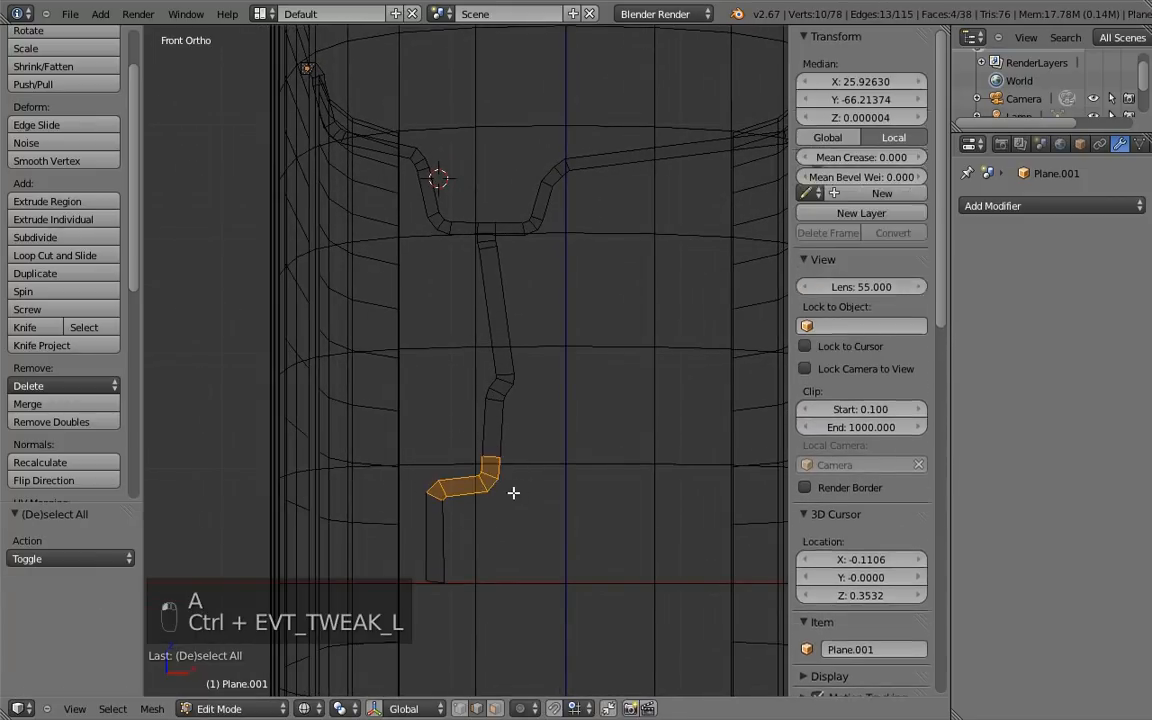
key("g")
key("z")
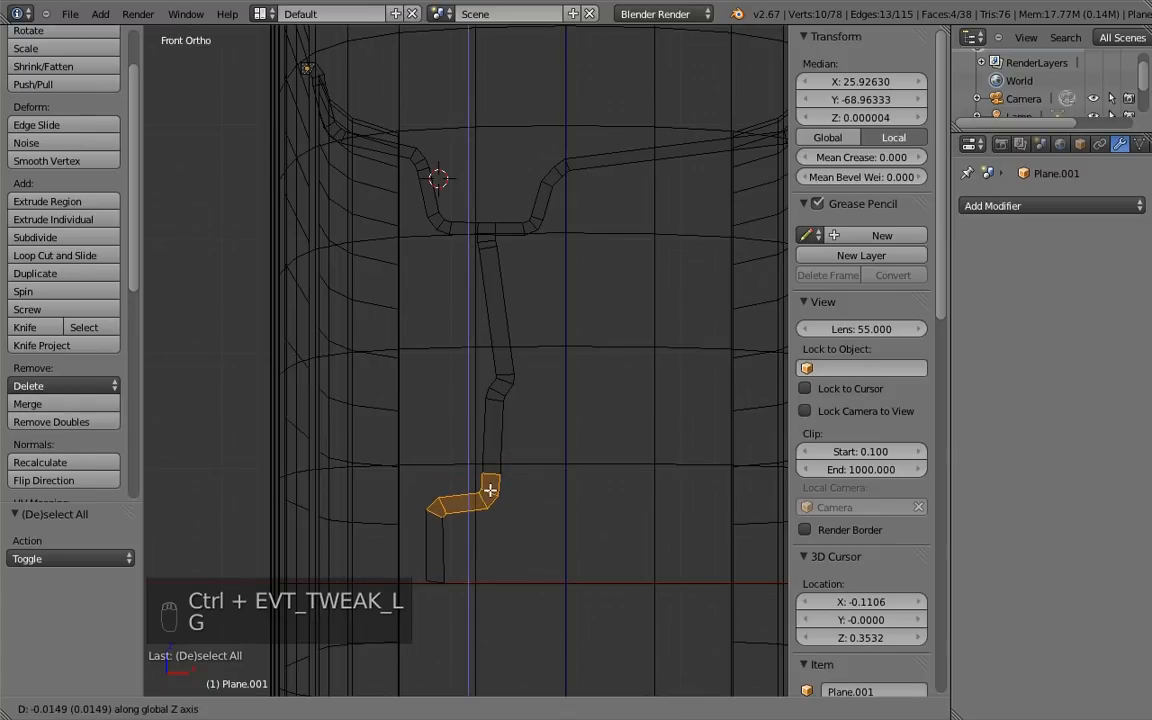
left_click(515, 463)
Step: Lower the disc's upper bend segments about 0.045 units along Z, and nudge them by about -0.003 in X and 0.0055 in Z
key("a")
mouse_move(527, 404)
left_mouse_down("ctrl")
mouse_move(494, 419)
mouse_move(524, 378)
left_mouse_up("ctrl")
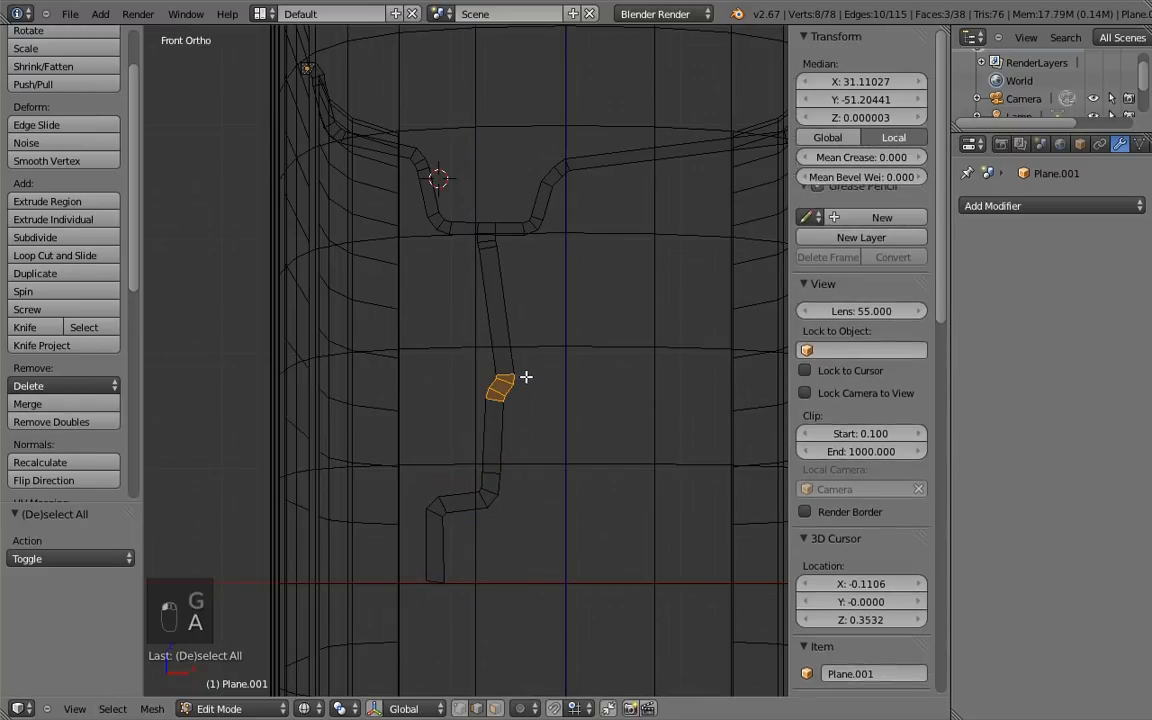
key("g")
key("z")
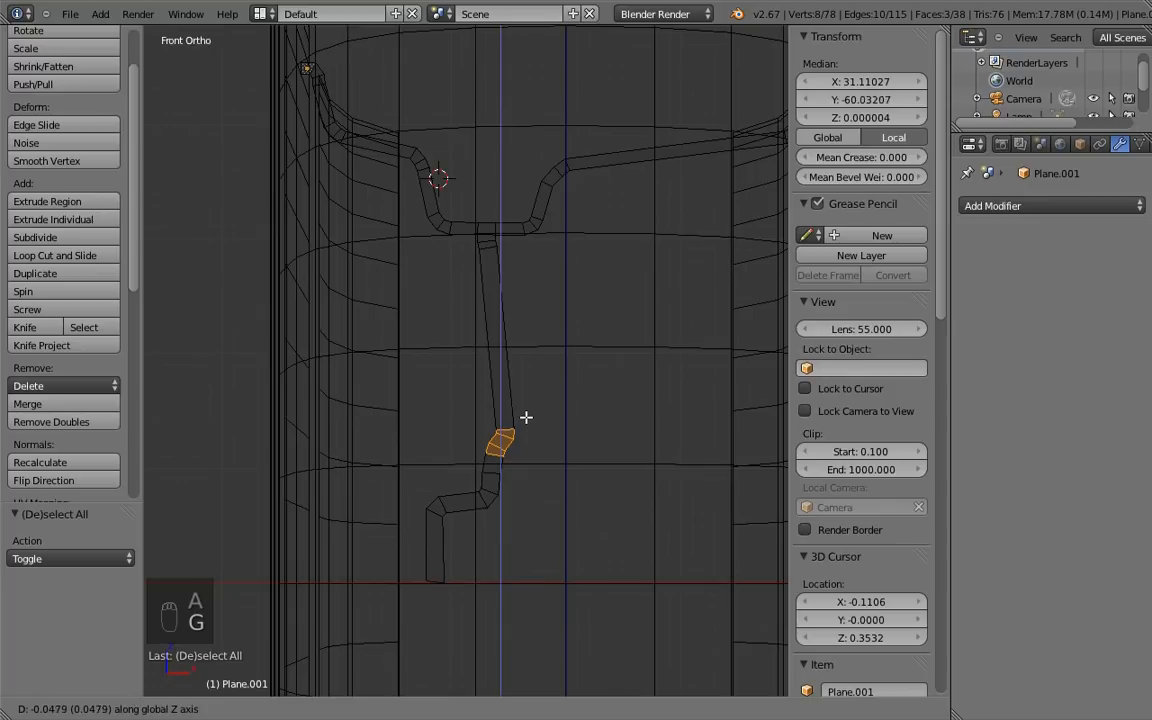
left_click(529, 414)
key("g")
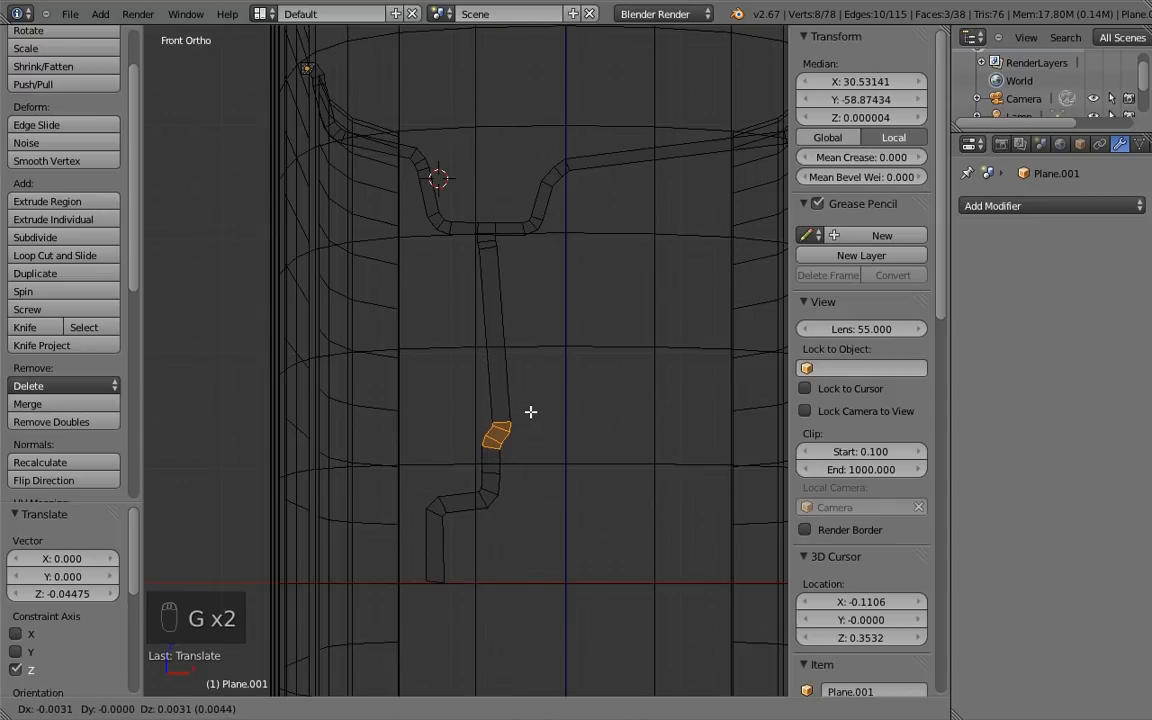
left_click(530, 409)
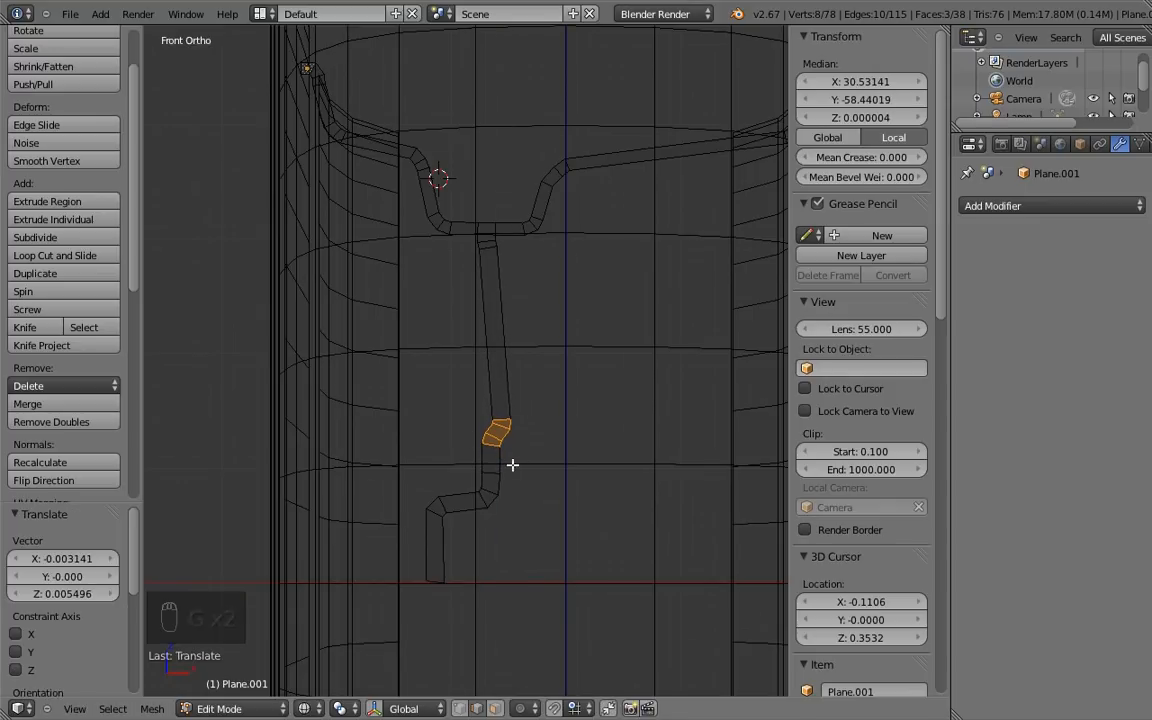
Step: Select the right-hand edges of the disc from the upper bend to the lower corner and shift them -0.0031 units along X
right_click(509, 459)
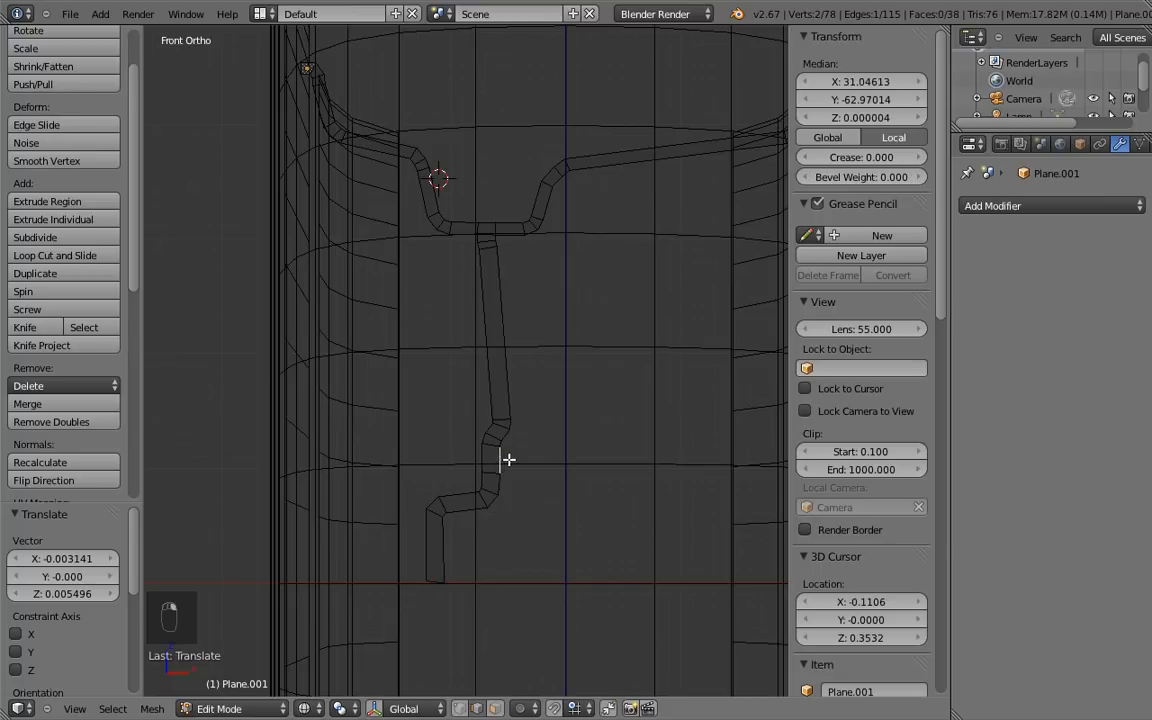
right_click(502, 449, "shift")
right_click(514, 437, "shift")
right_click(506, 483, "shift")
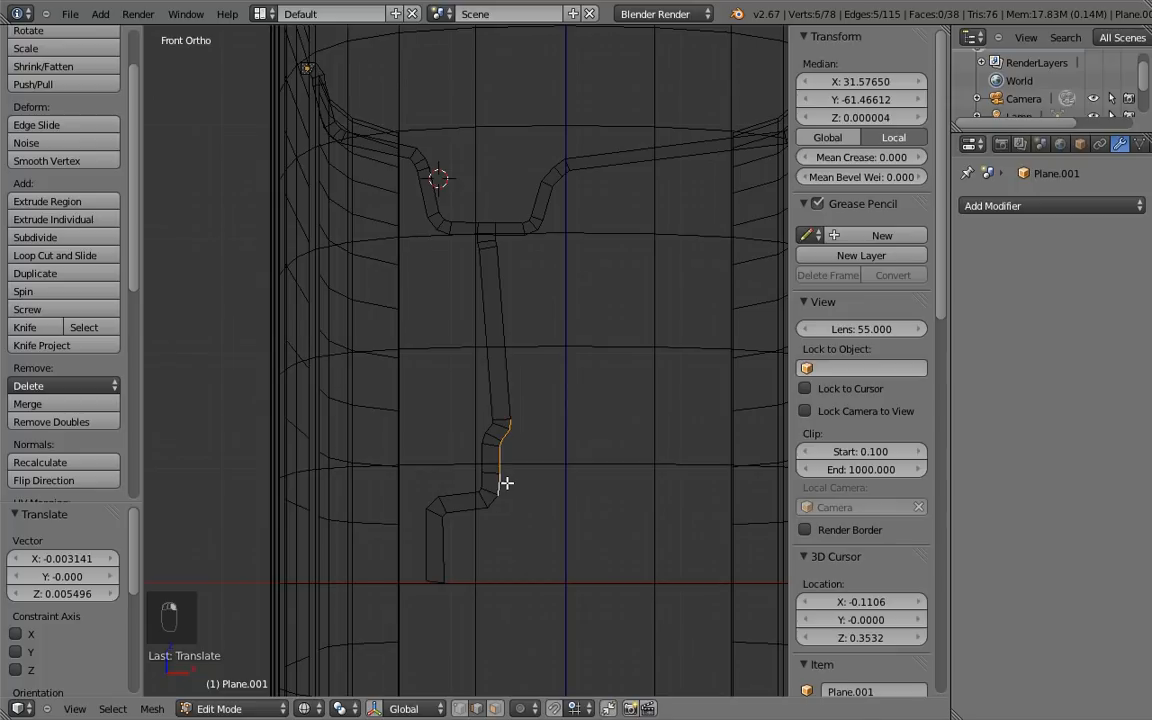
key("g")
key("x")
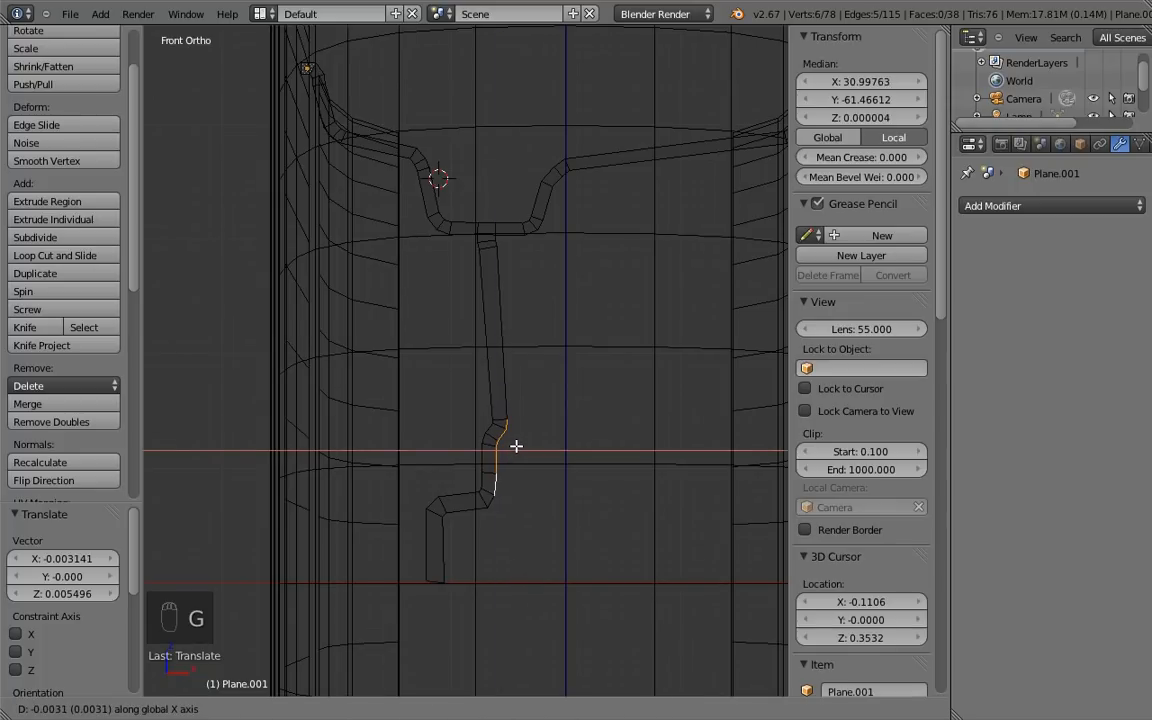
left_click(517, 444)
Step: Delete the end edge that closes the disc profile at the wheel axis
middle_click_drag(530, 260, 604, 355, "shift")
middle_click_drag(483, 522, 493, 398, "shift")
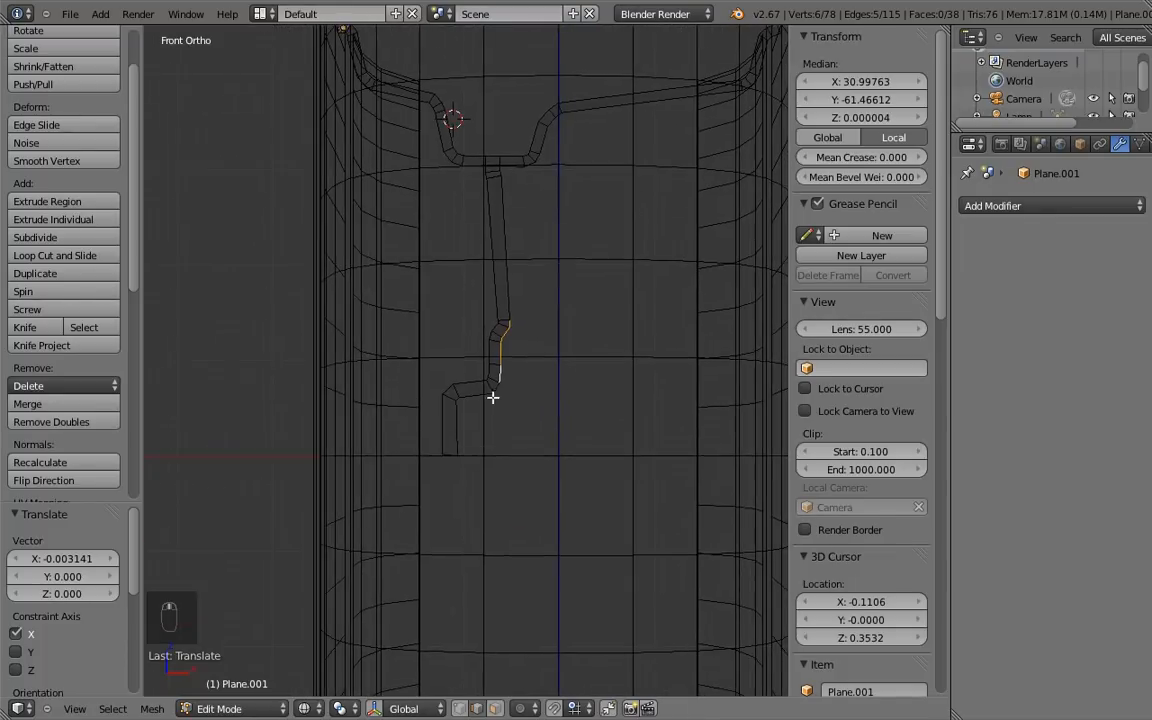
right_click(451, 455)
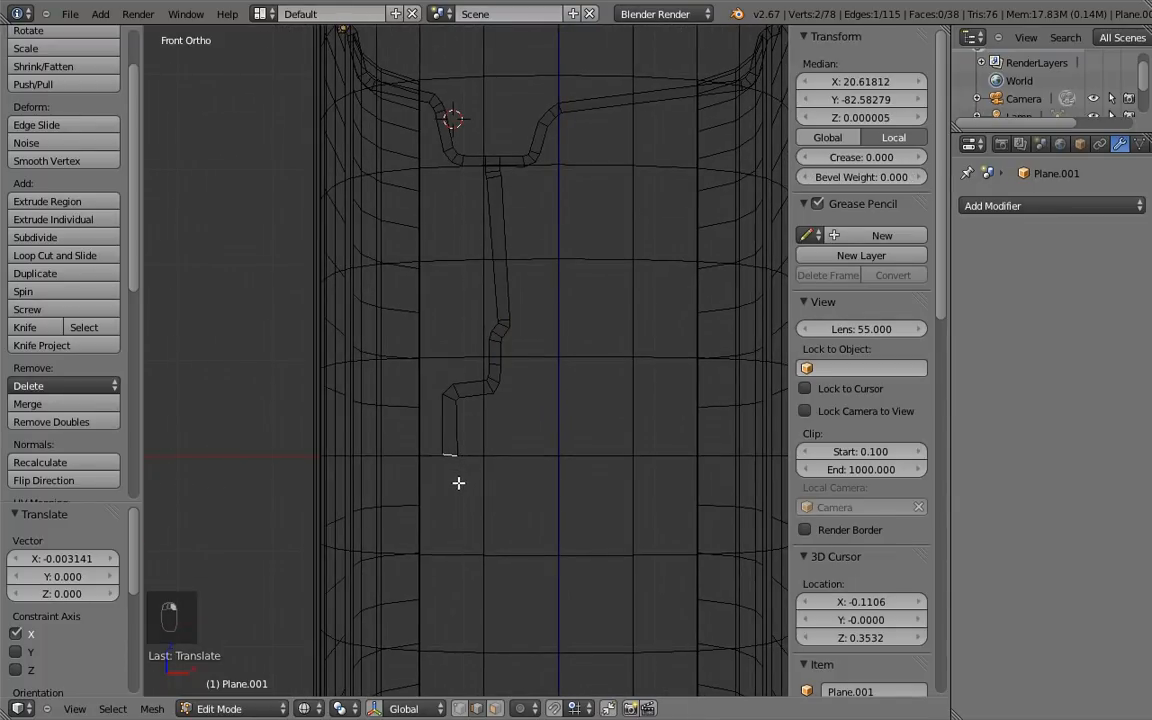
key("x")
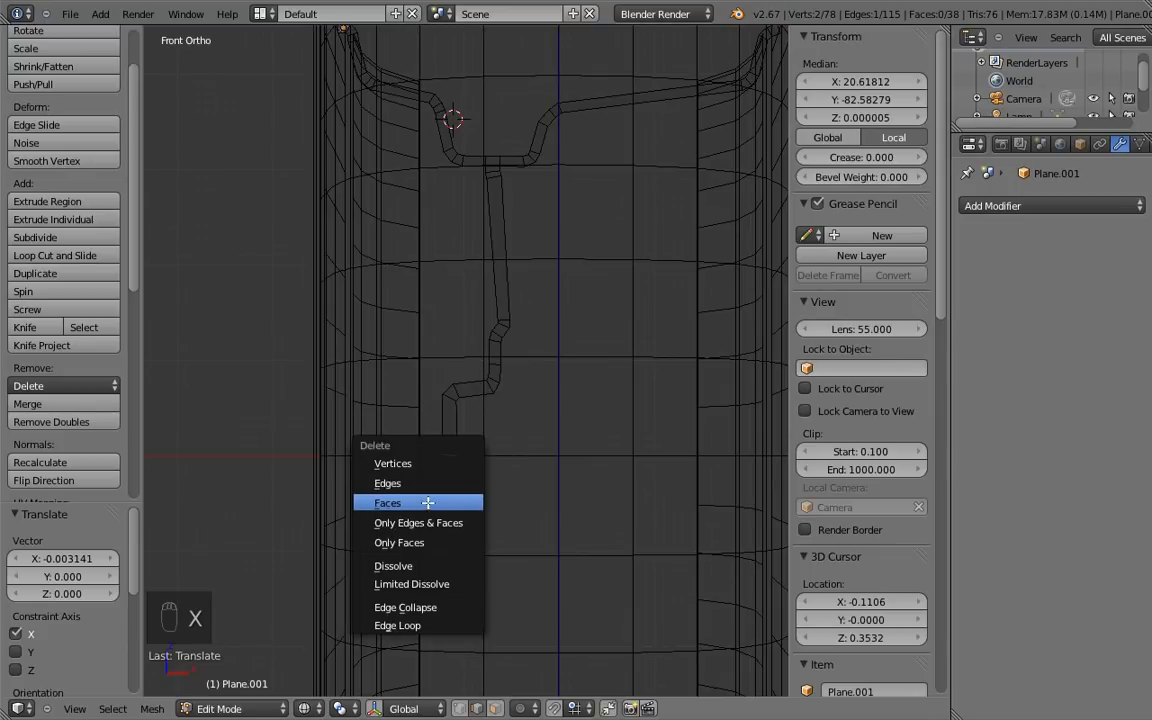
left_click(427, 503)
Step: Switch to vertex selection and set the local Z coordinate of both end vertices at the wheel axis to 0
key("ctrl+Tab")
left_click(437, 454)
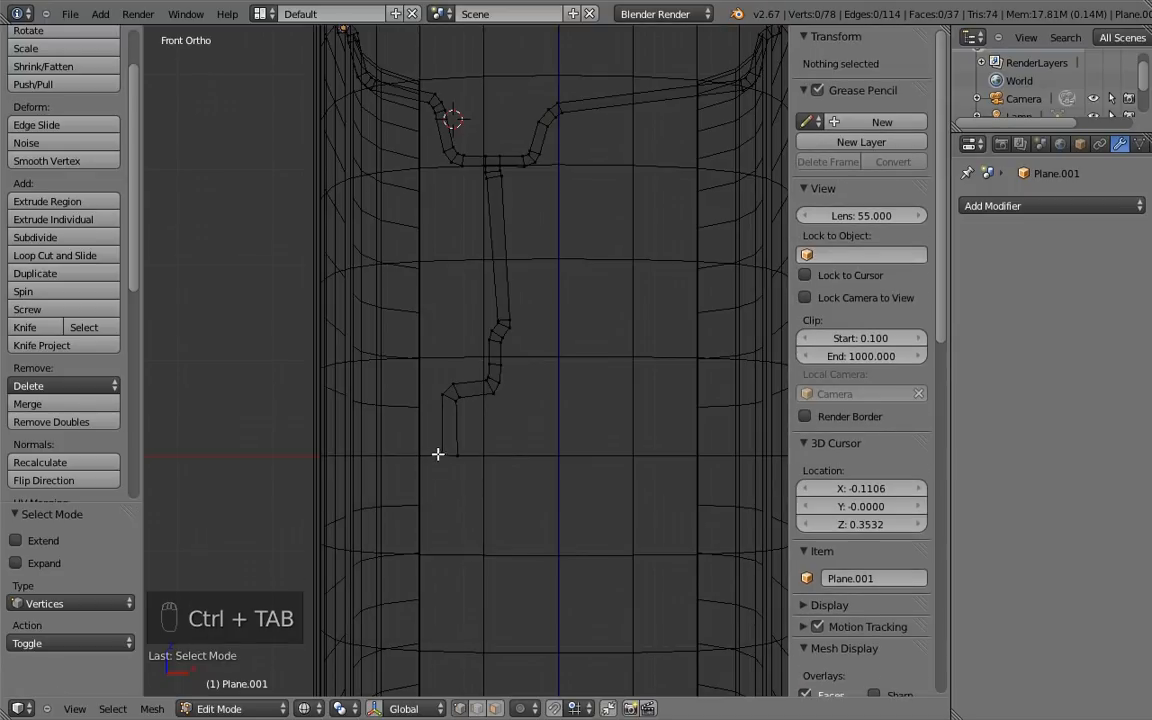
right_click(437, 454)
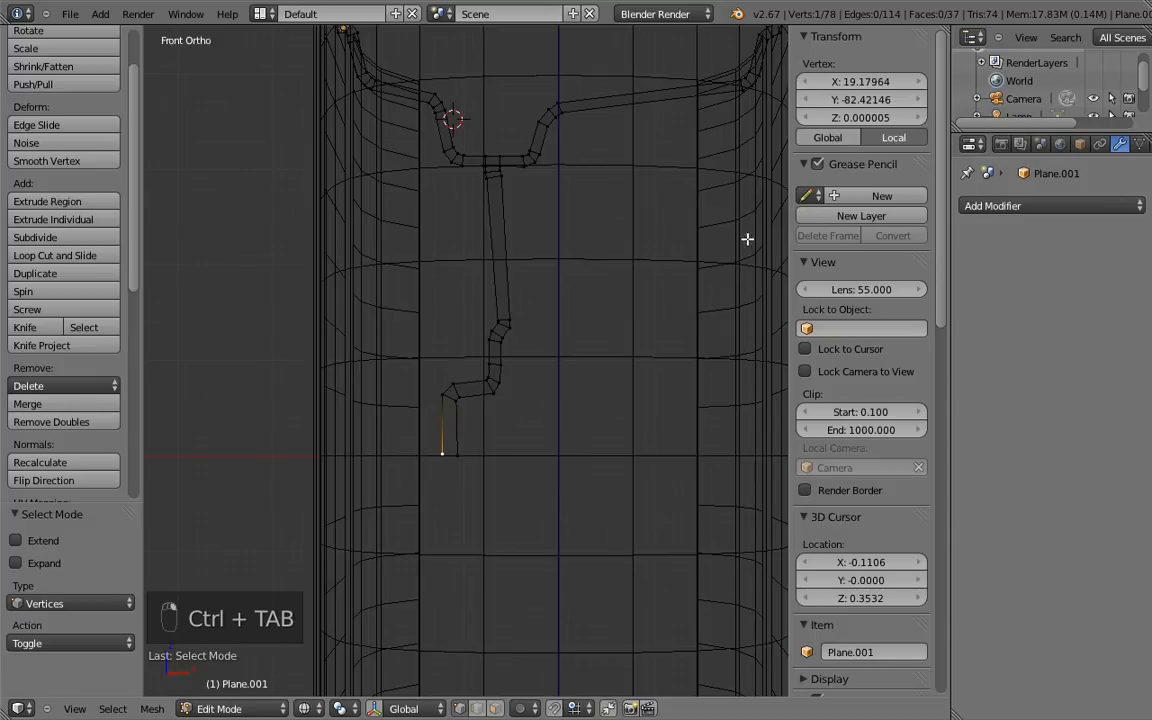
left_click(862, 120)
type("0")
key("Return")
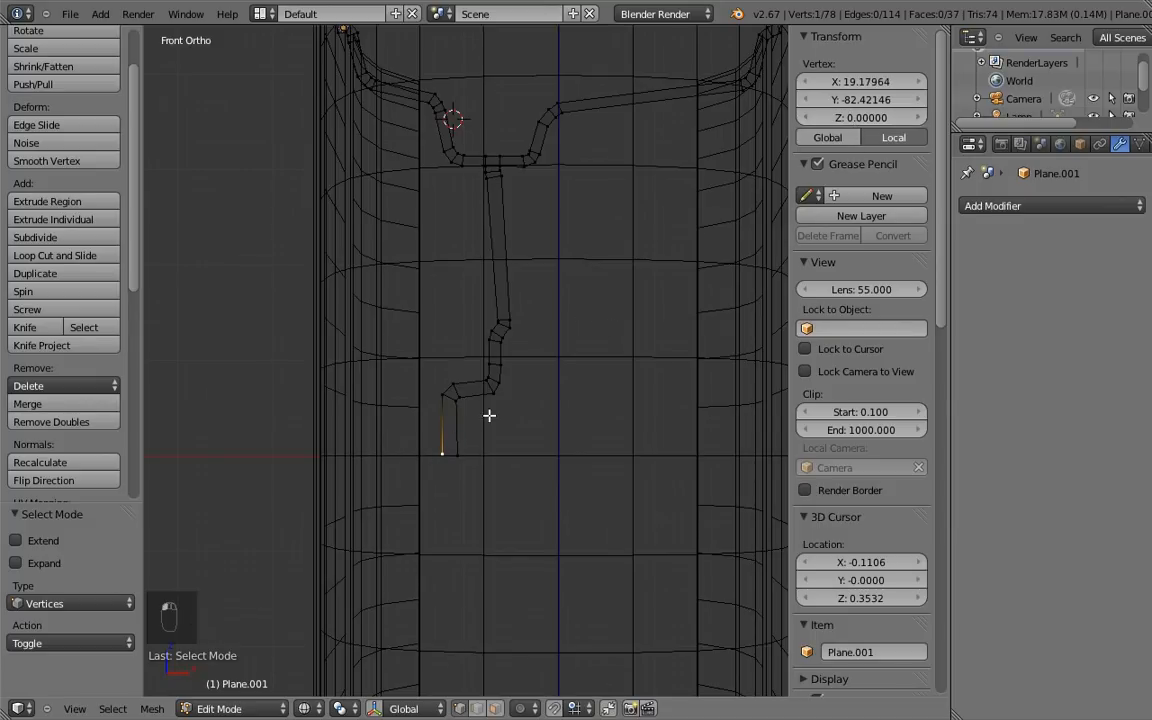
right_click(464, 453)
left_click(862, 117)
type("0")
key("Return")
right_click(439, 455)
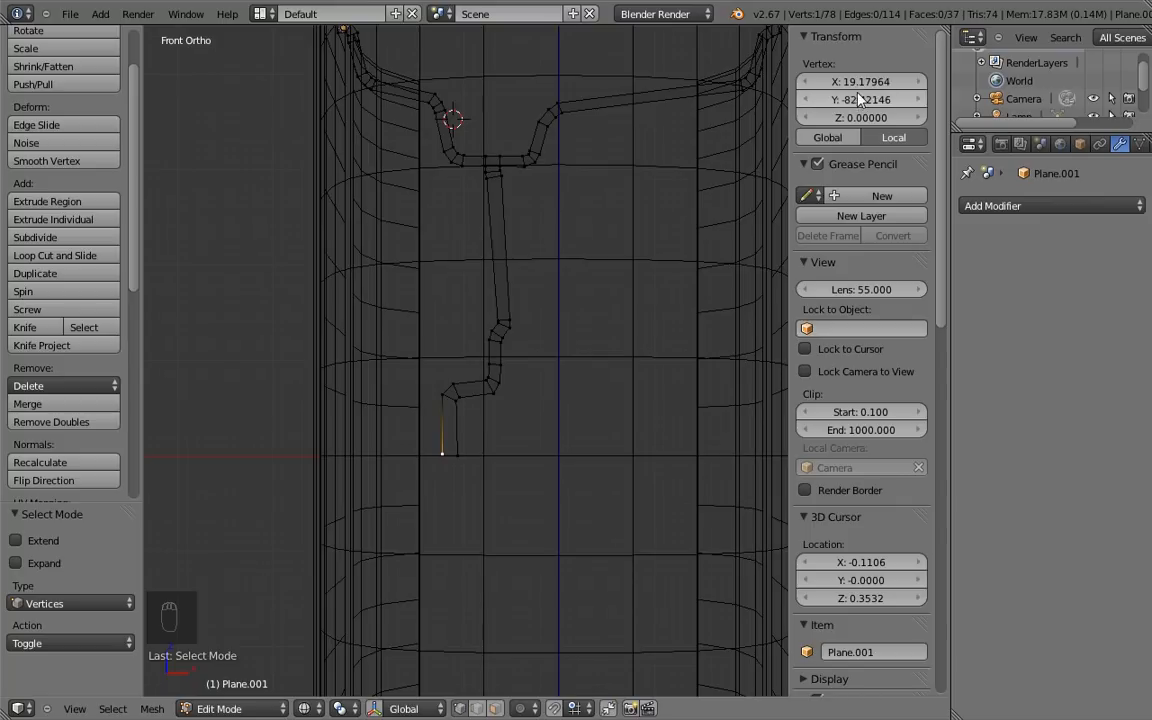
Step: Return to Object Mode and show the whole rim profile in front view
key("Tab")
middle_click_drag(532, 371, 487, 408, "shift")
key("KP_1")
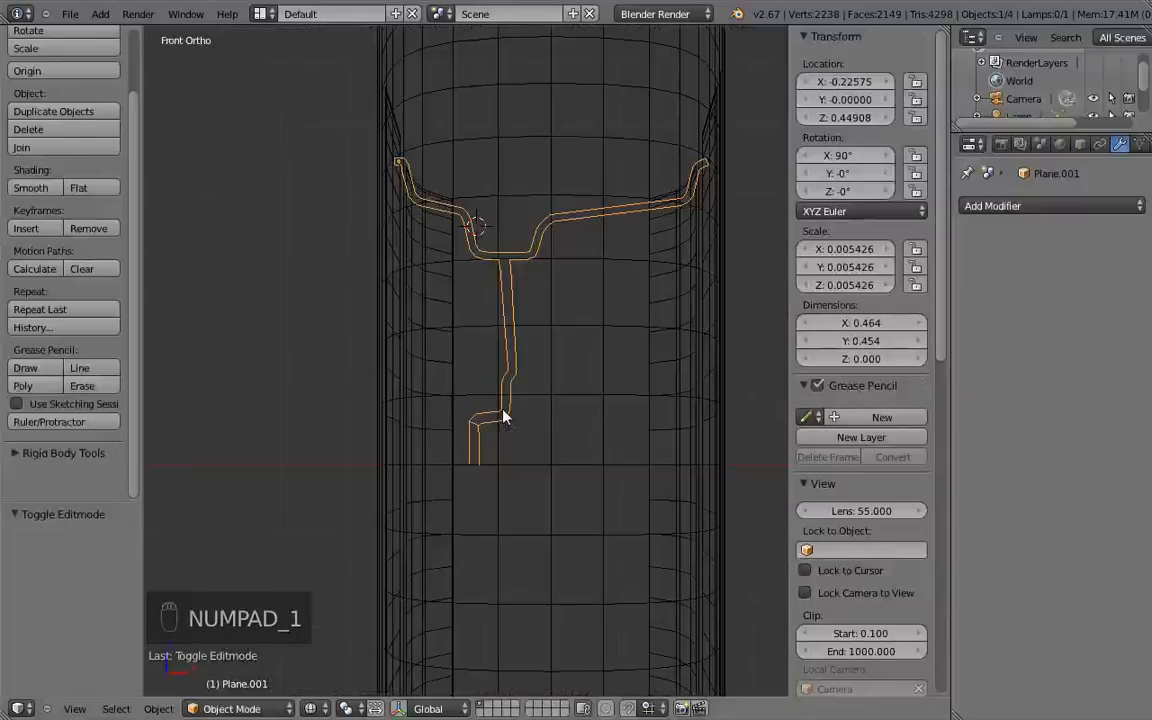
key("Tab")
key("Tab")
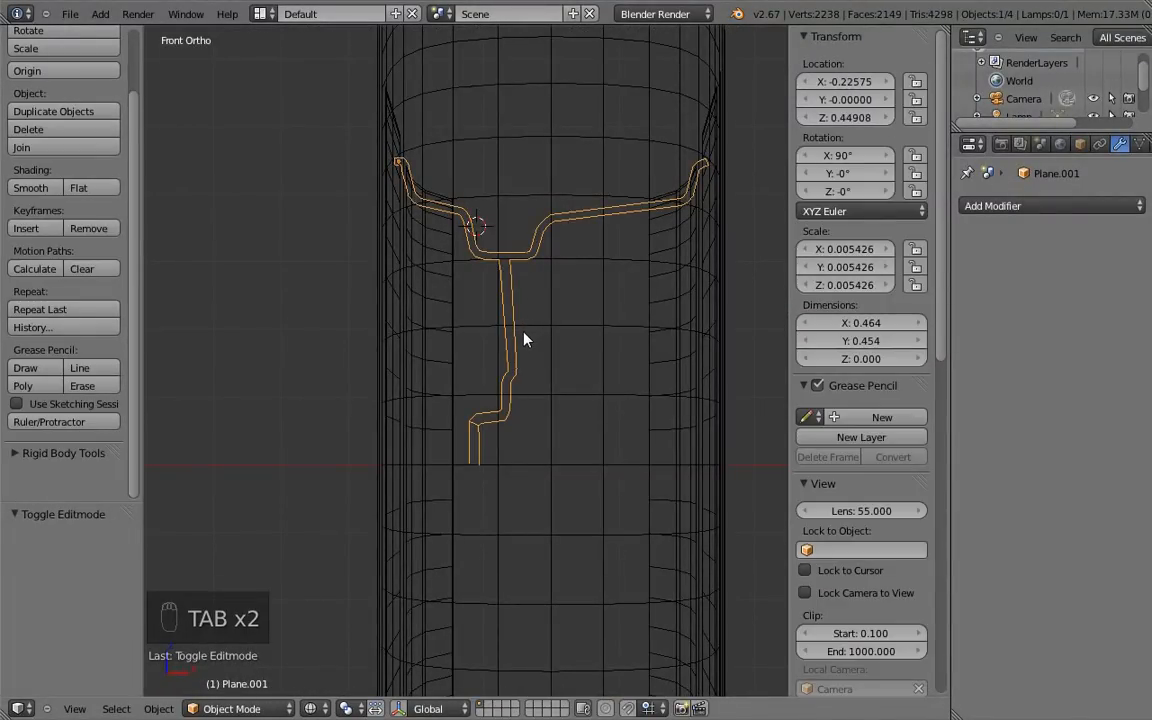
Step: Snap the 3D cursor to the scene center and set the rim profile's origin to the 3D cursor
key("shift+s")
left_click(524, 336)
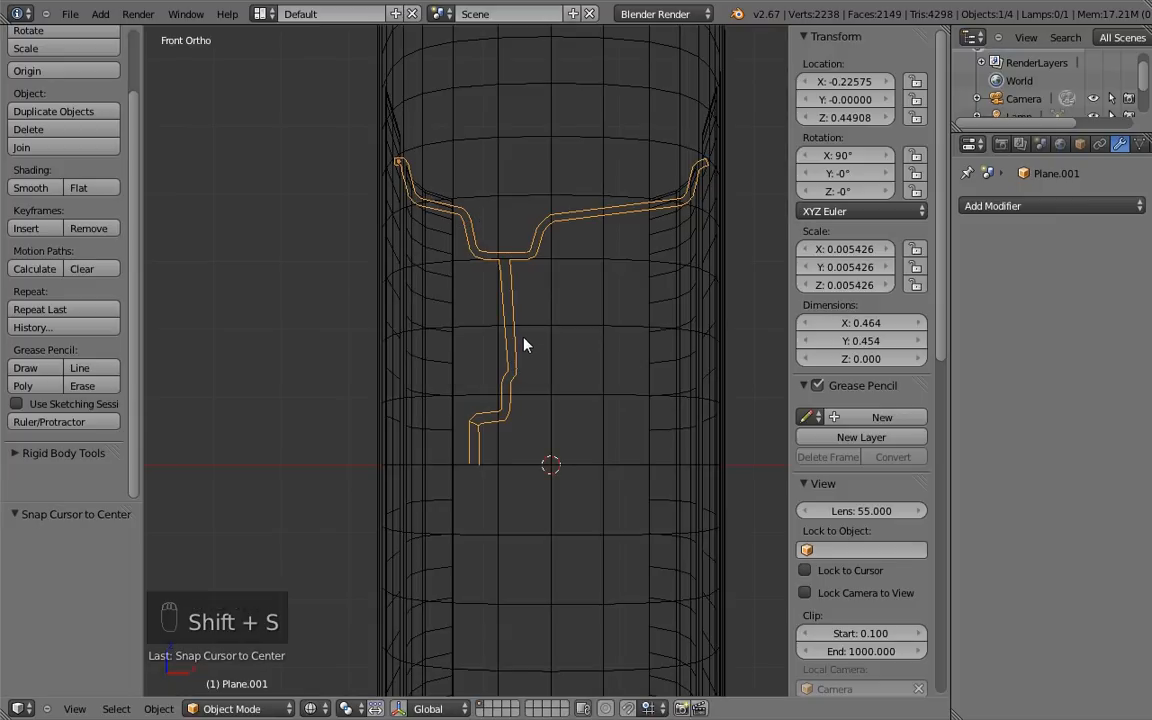
key("ctrl+shift+alt+c")
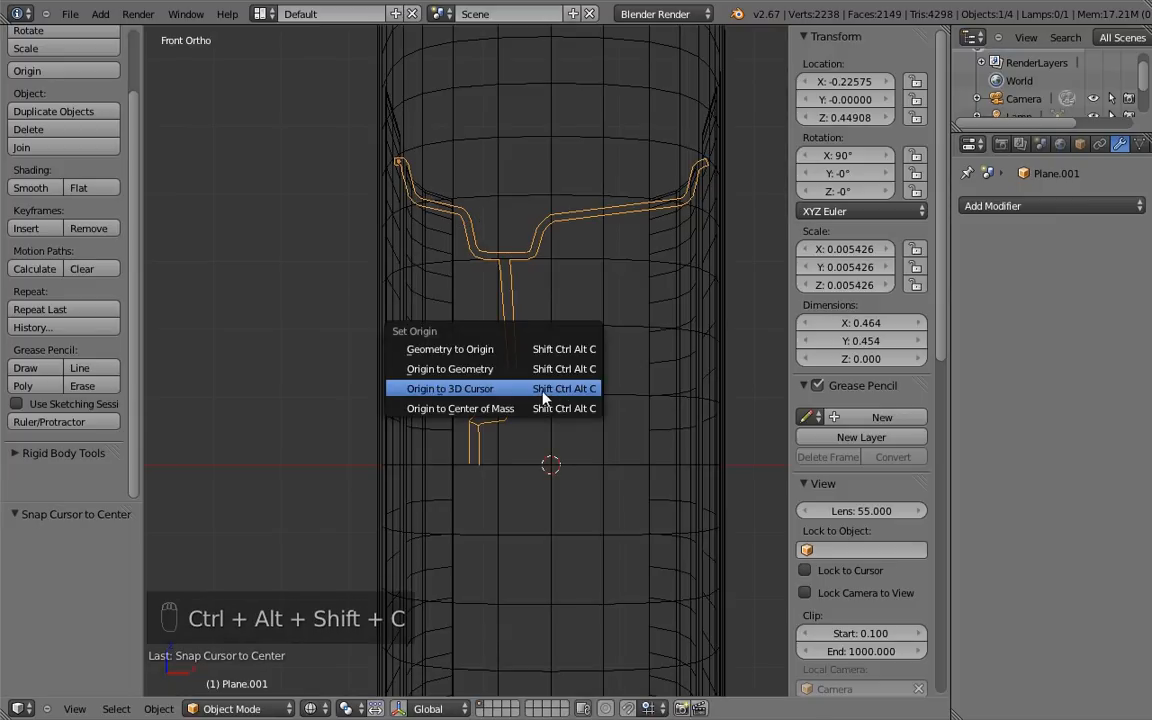
left_click(541, 389)
scroll(560, 400, "down", 1)
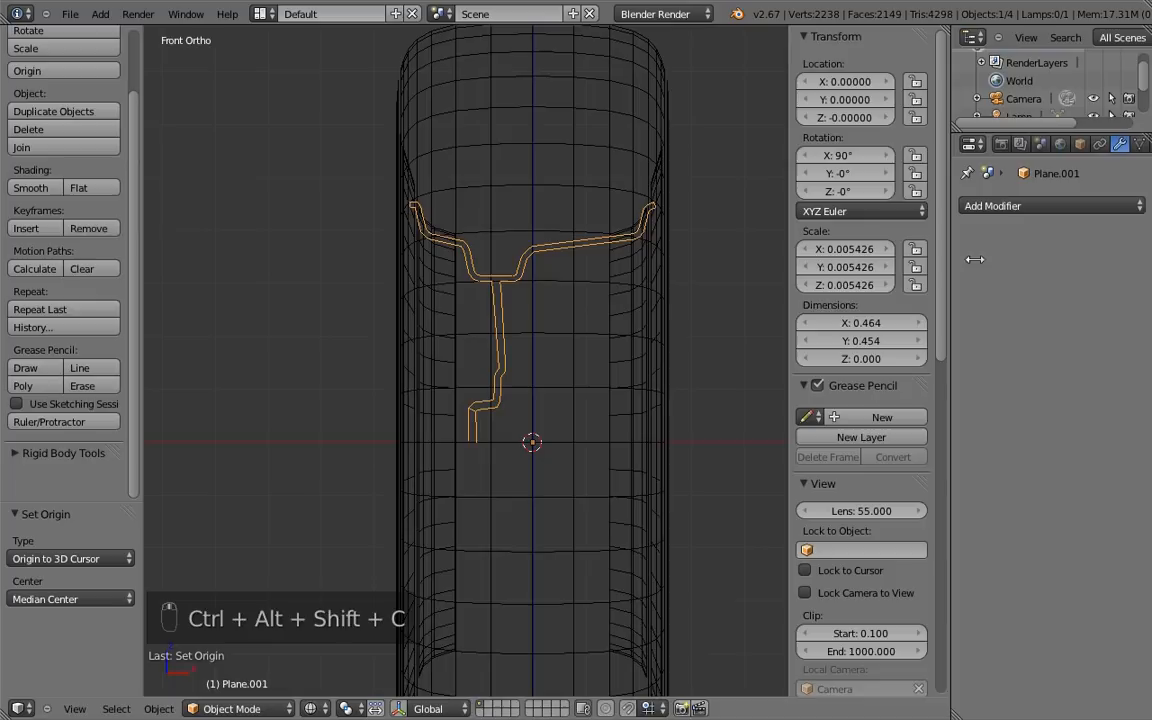
Step: In Edit Mode with edge selection, select all outline edges of the rim and disc profile, including both rim lip ends
key("Tab")
scroll(532, 350, "up", 2, "shift")
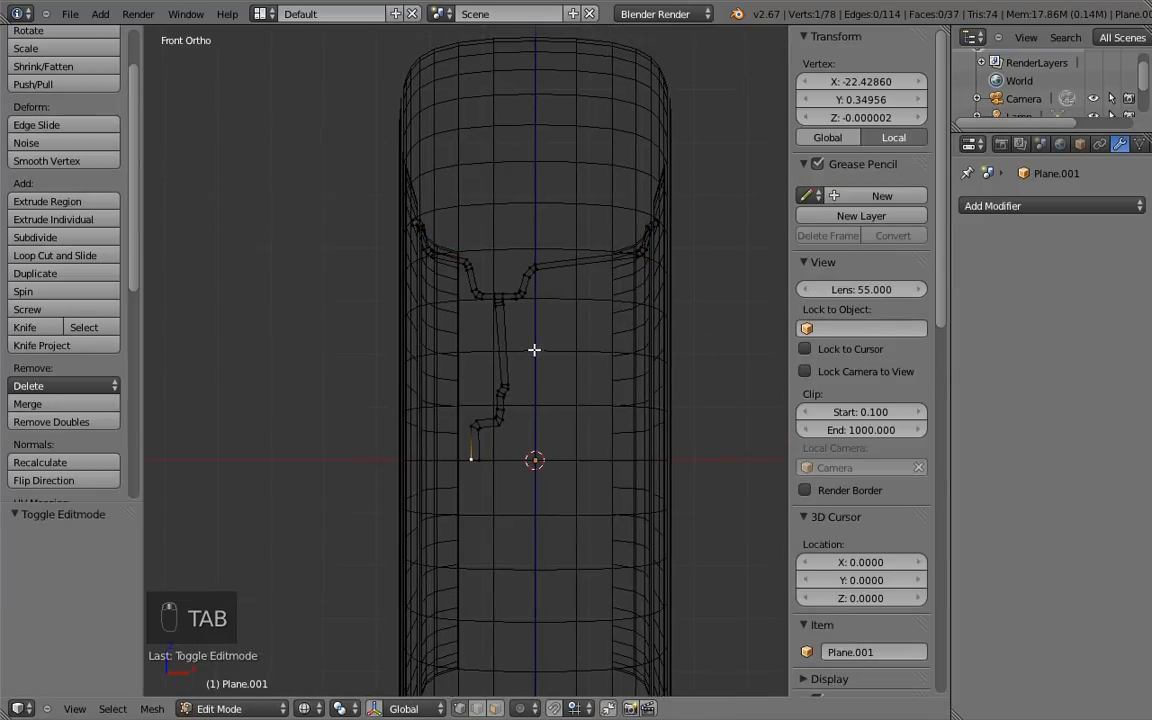
scroll(551, 331, "up", 4)
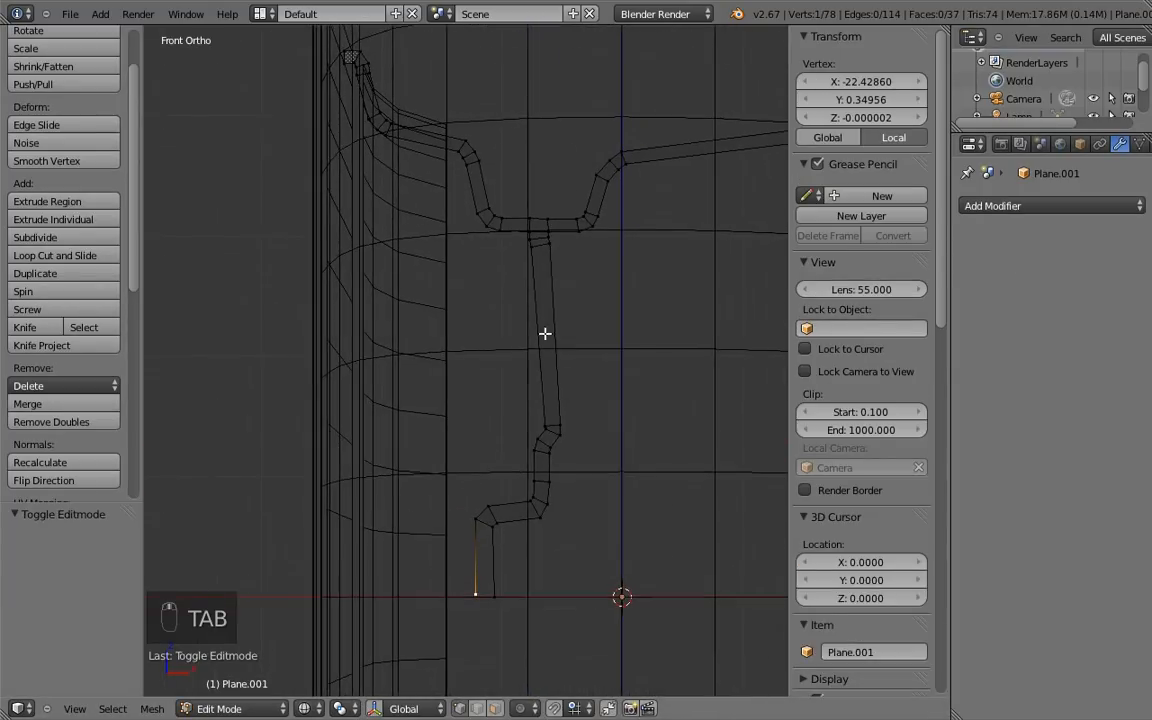
key("ctrl+Tab")
left_click(537, 371)
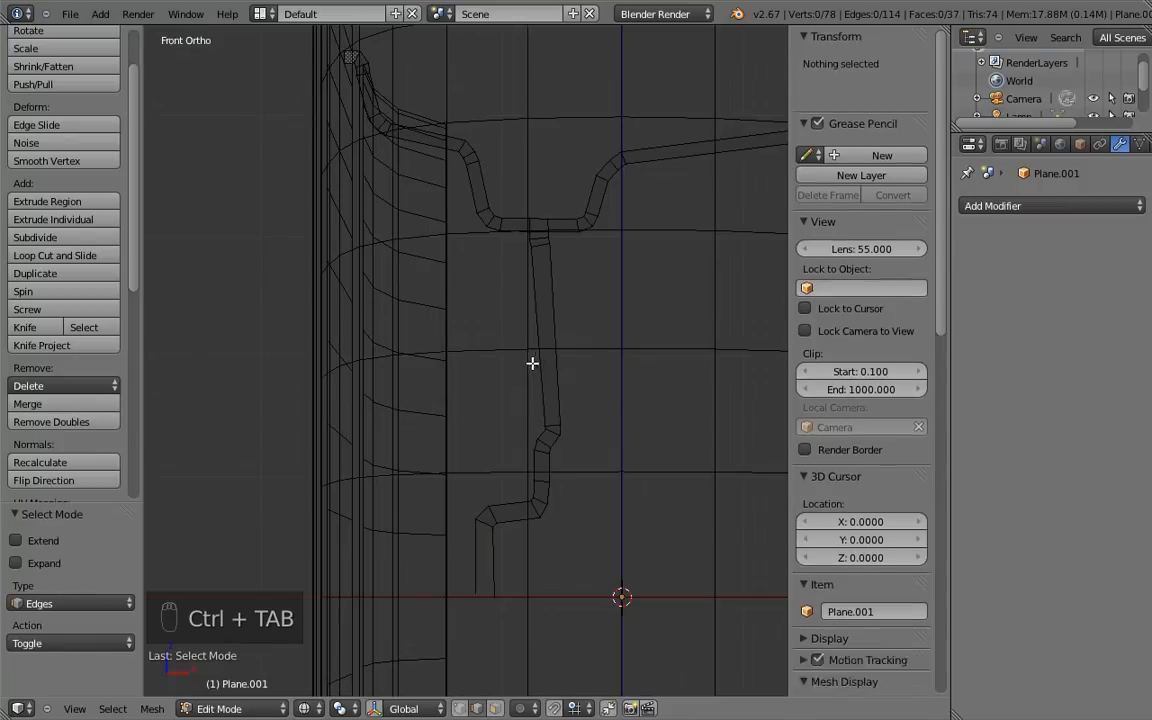
left_click(475, 550)
left_click(495, 546, "shift")
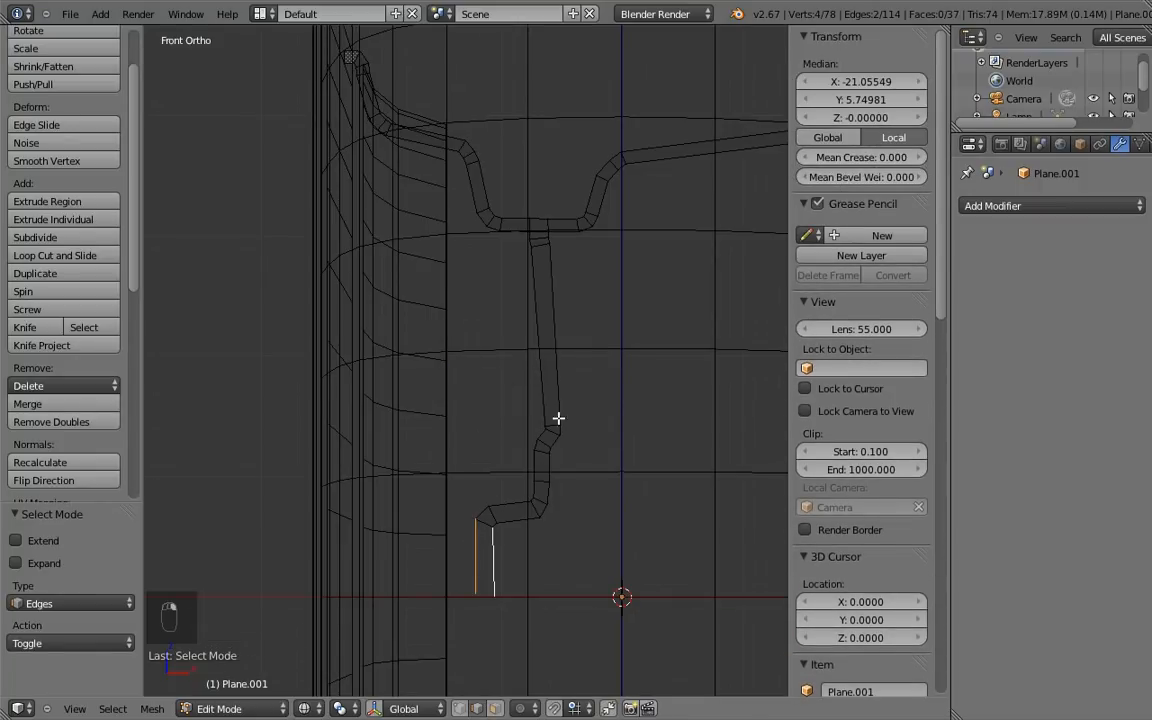
left_click(486, 508, "shift")
left_click(511, 520, "alt+shift")
left_click(541, 395, "alt+shift")
right_click(511, 212, "alt+shift")
middle_click_drag(528, 236, 559, 402, "shift")
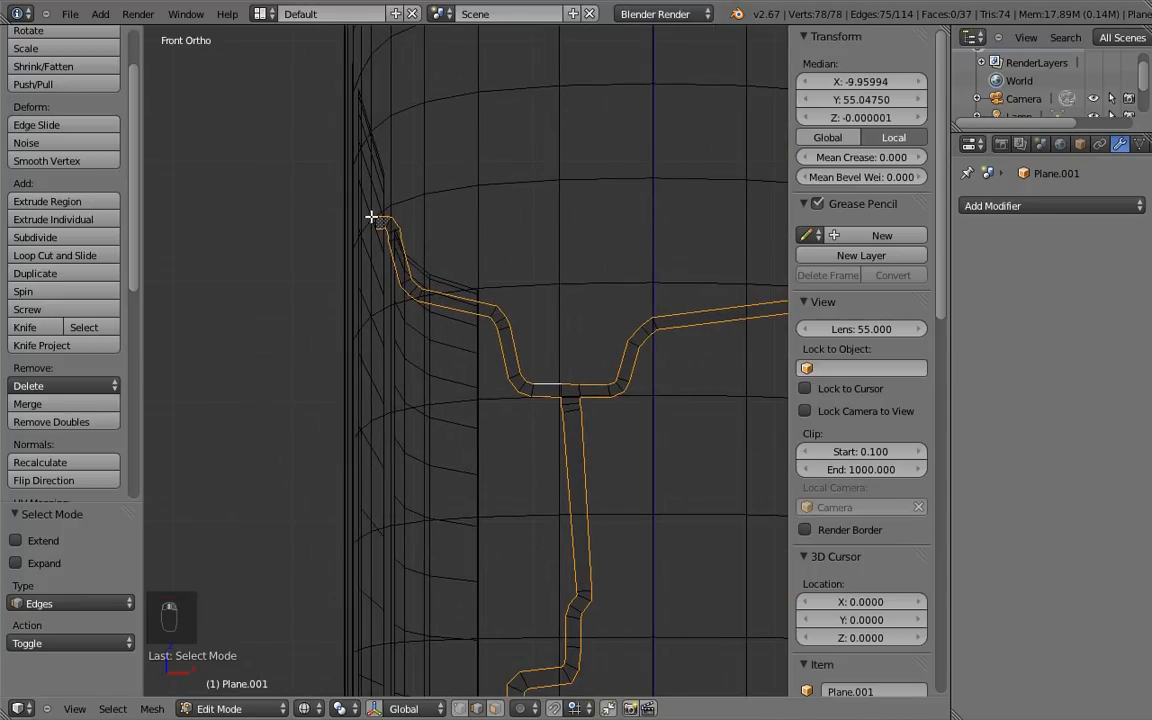
middle_click_drag(679, 250, 234, 296, "shift")
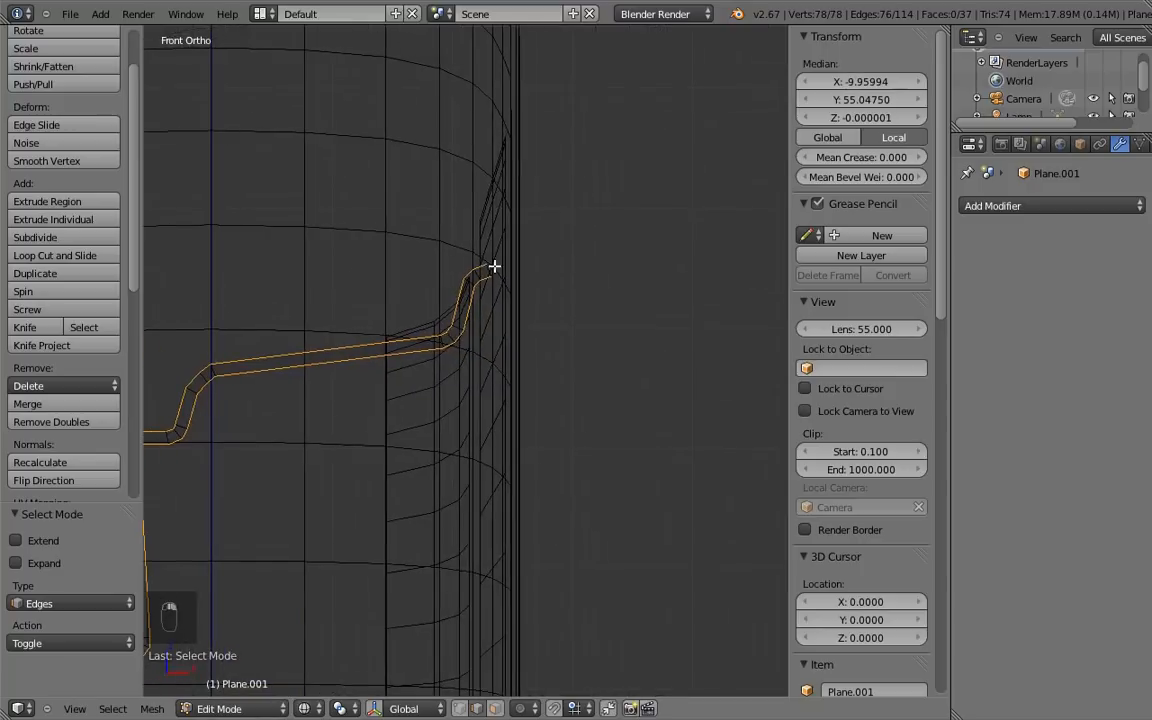
middle_click_drag(269, 341, 566, 289, "shift")
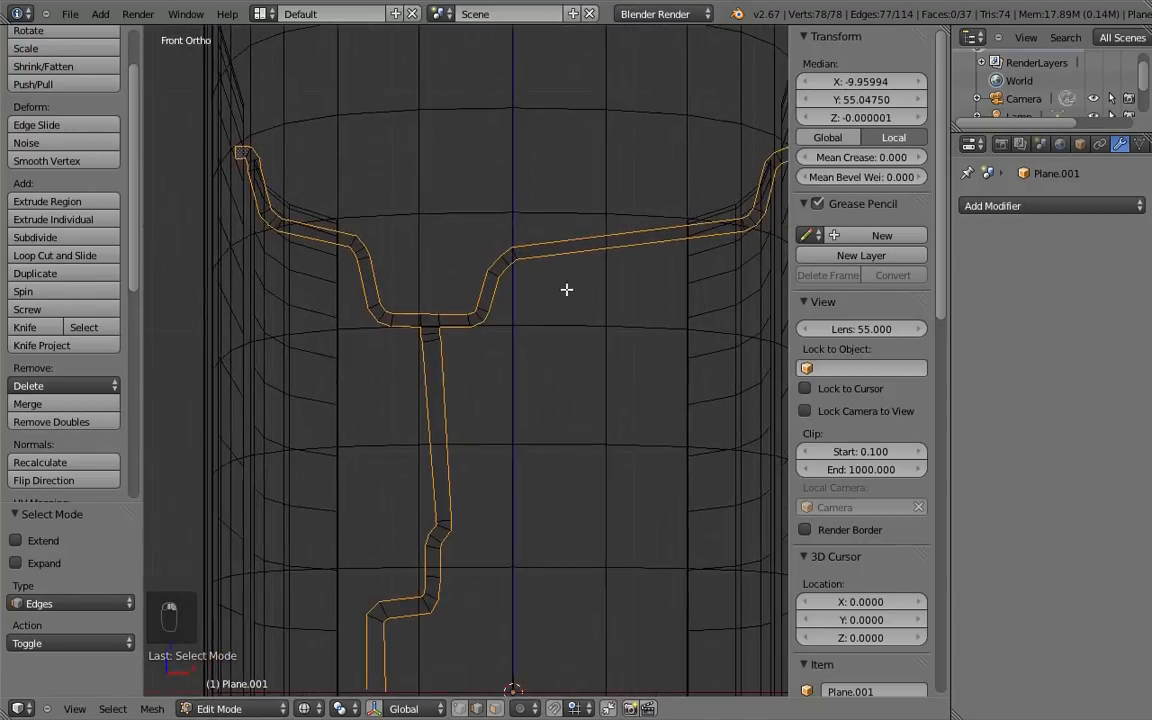
Step: Invert the selection, delete the short inner cross edges of the profile, and return to Object Mode
key("ctrl+i")
key("Delete")
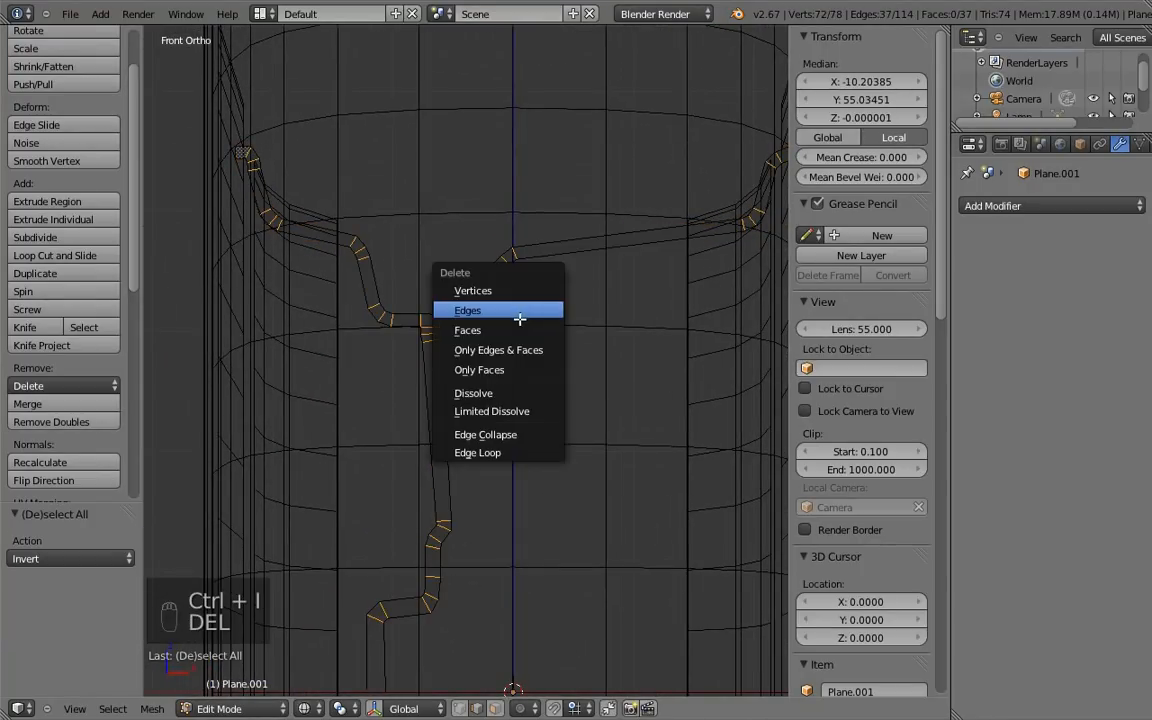
left_click(516, 312)
middle_click_drag(473, 460, 514, 306, "shift")
key("Tab")
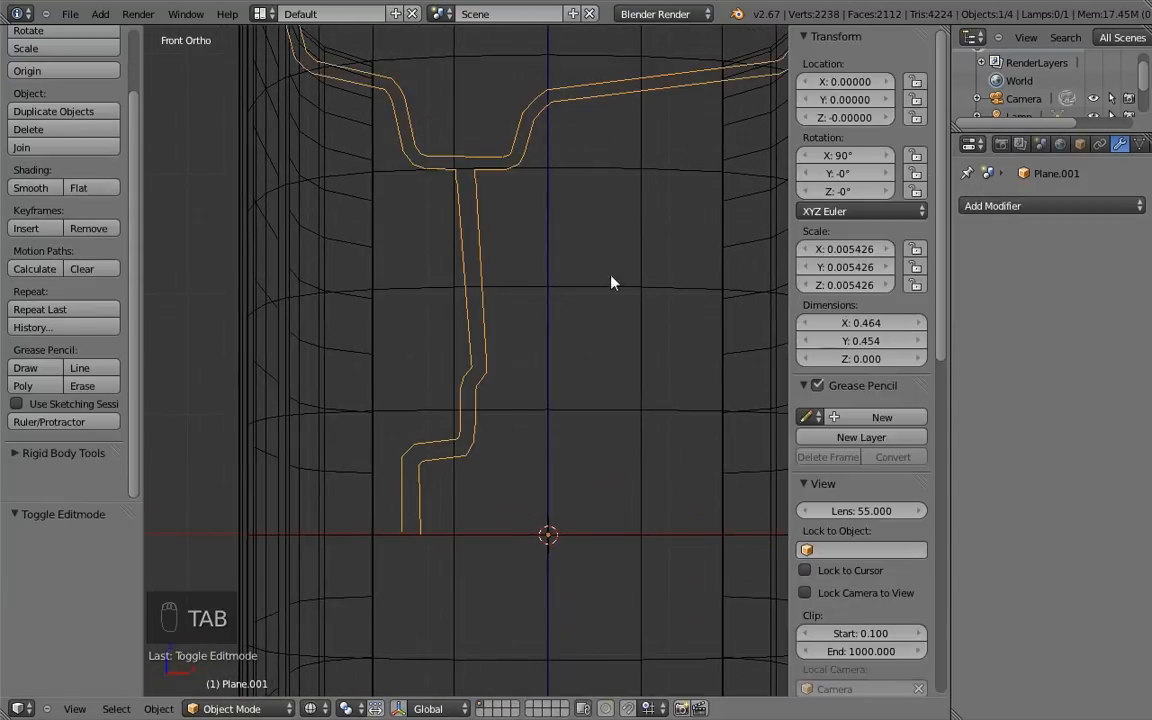
Step: Add a Screw modifier to the profile around the X axis with 48 steps and apply it
left_click(1023, 206)
left_click(763, 444)
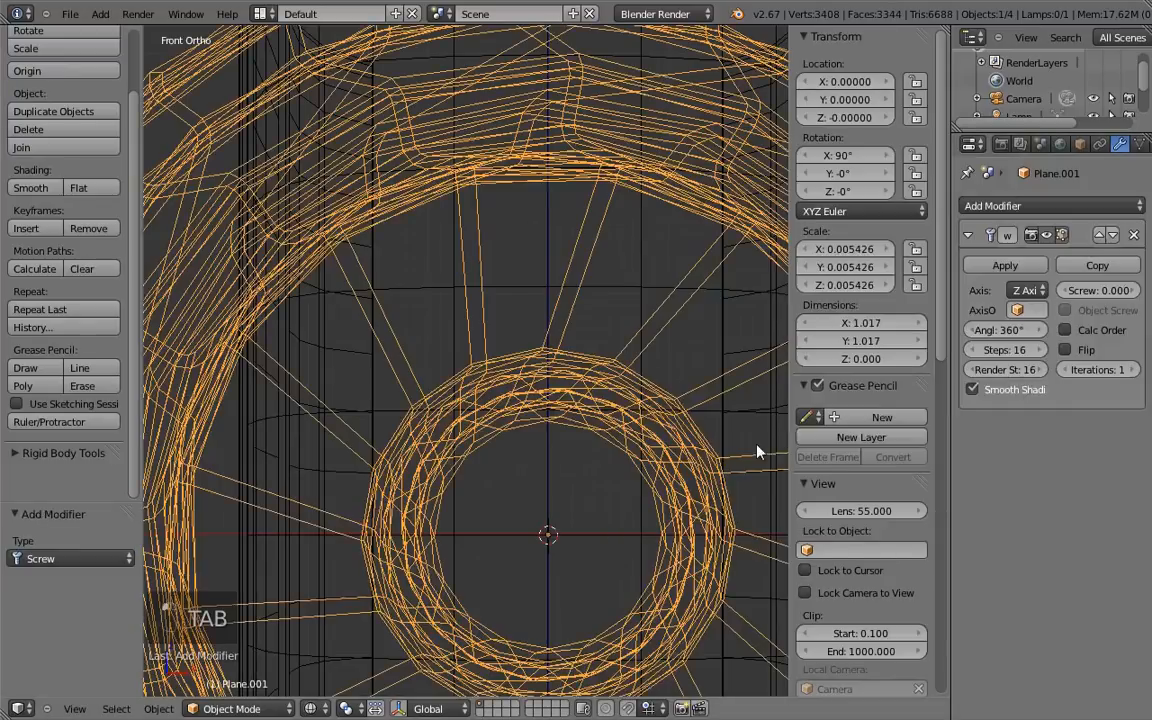
left_click(1030, 290)
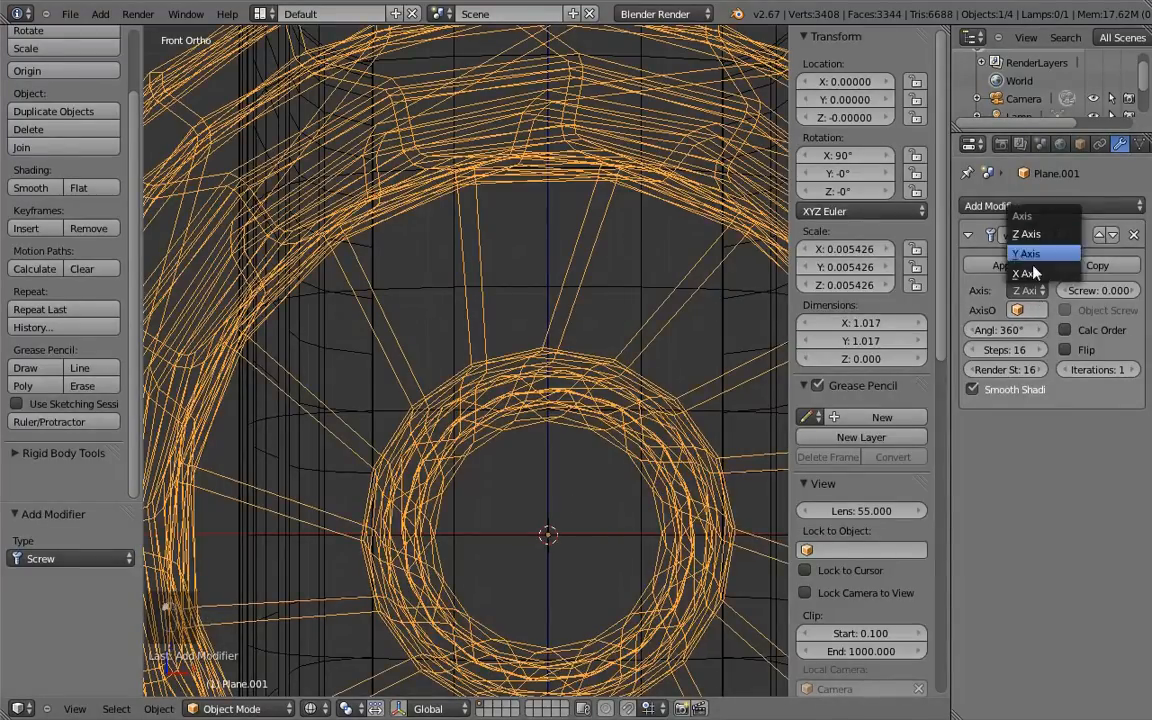
left_click(1027, 273)
left_click(1008, 350)
type("48")
key("Return")
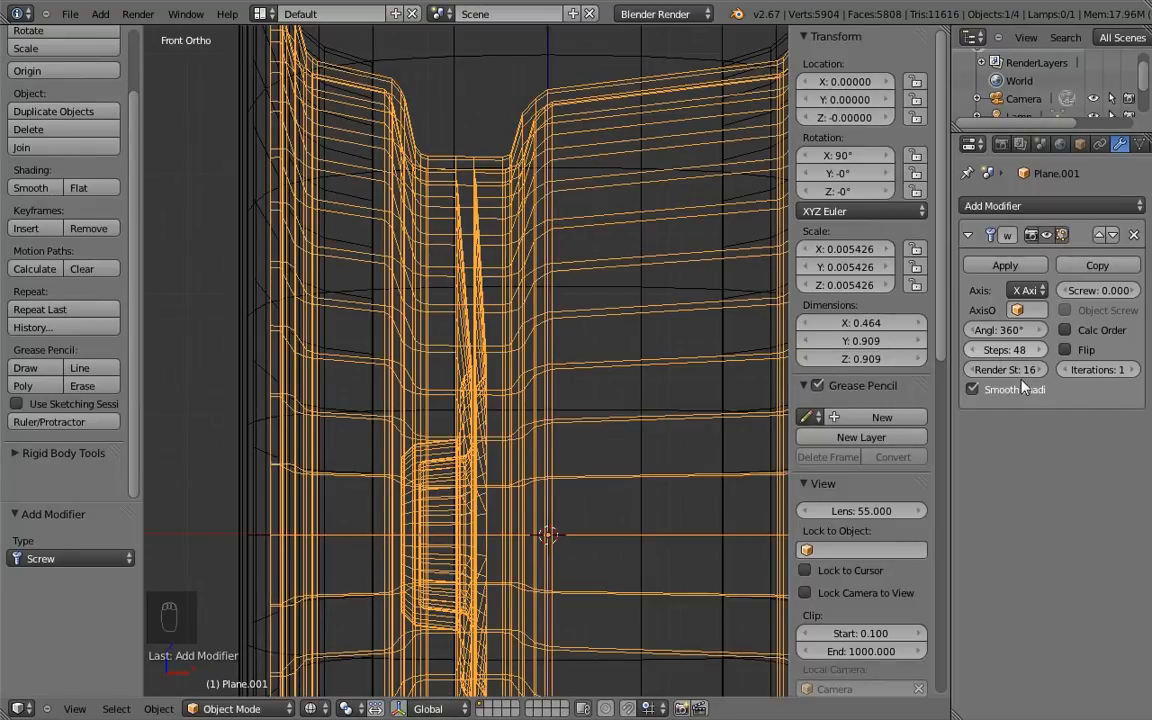
left_click(978, 265)
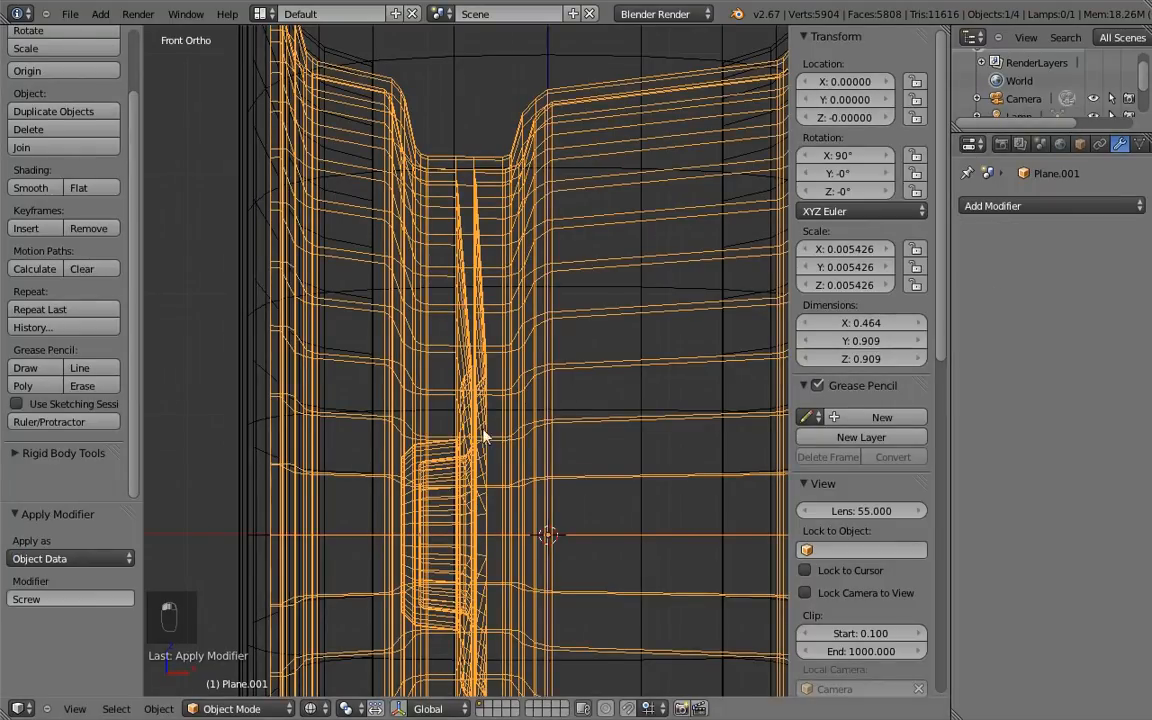
Step: Show the revolved rim in solid shading and recalculate the normals of all its faces
key("z")
mouse_move(473, 411)
middle_mouse_down()
mouse_move(632, 404)
mouse_move(596, 377)
mouse_move(586, 450)
mouse_move(571, 424)
middle_mouse_up()
key("Tab")
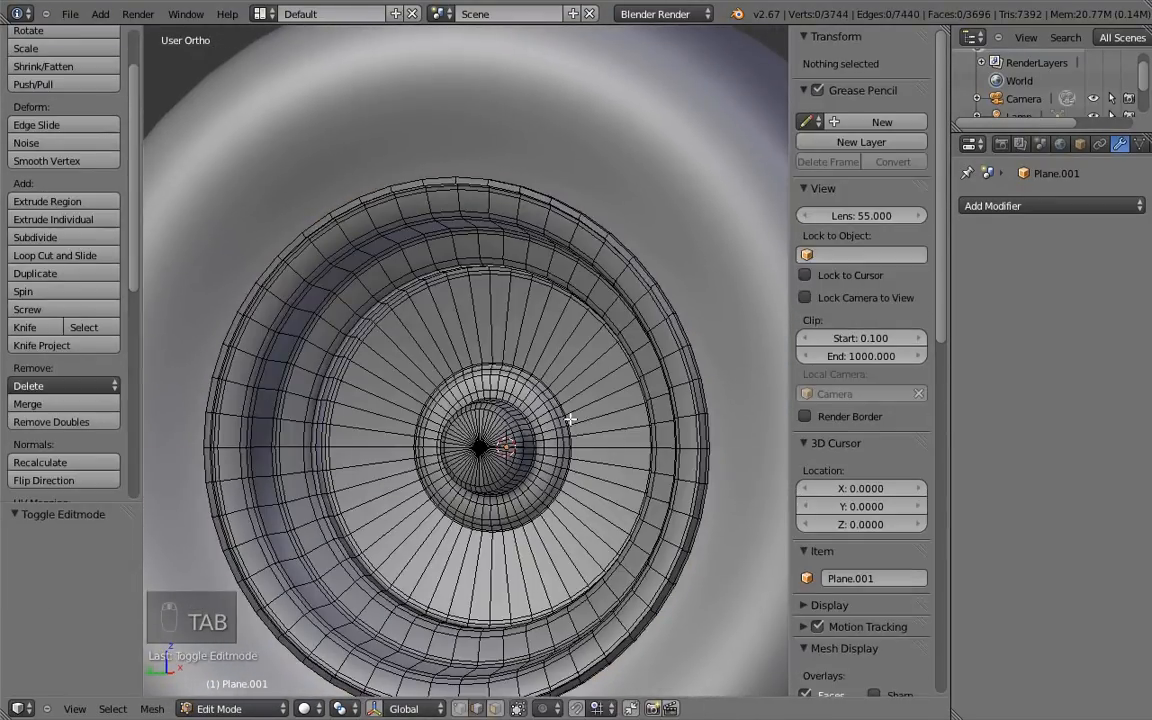
key("ctrl+Tab")
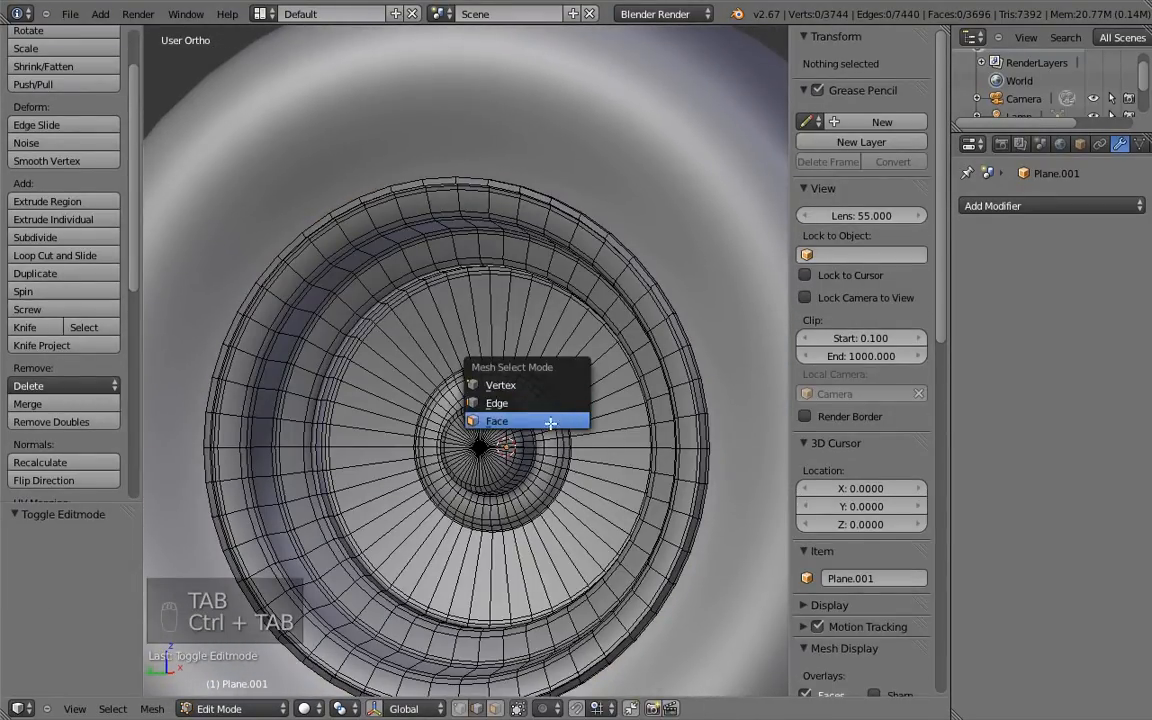
left_click(553, 420)
key("a")
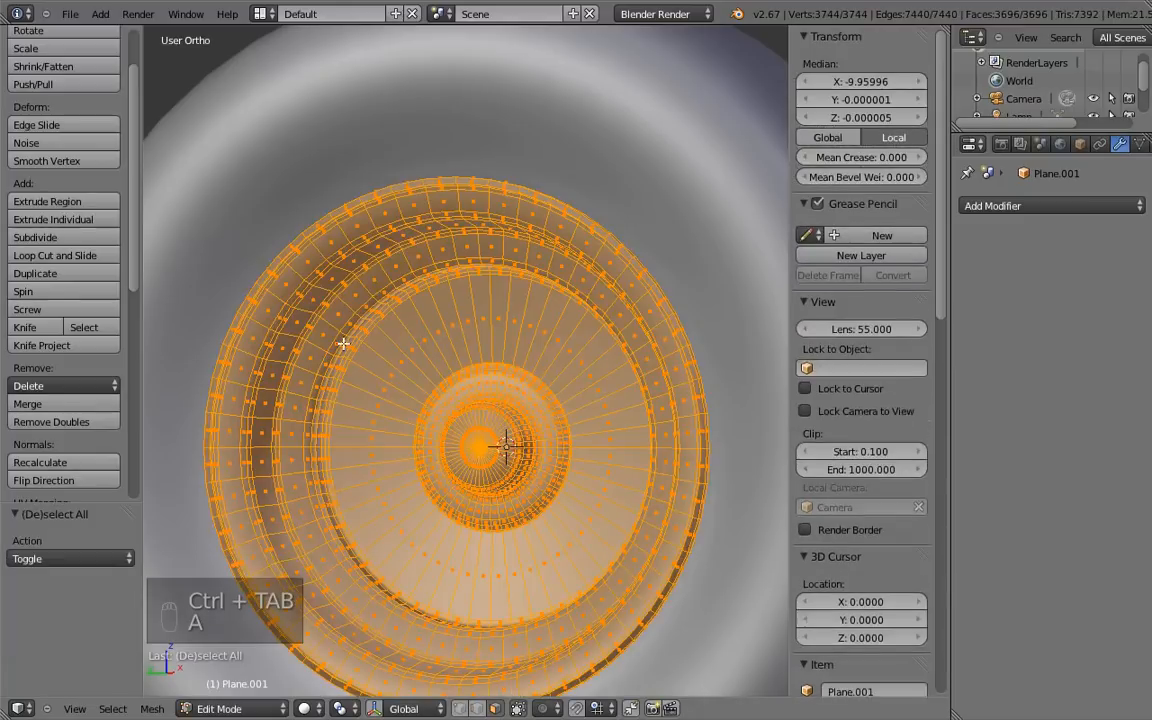
left_click(74, 466)
key("Tab")
Step: Switch to vertex selection and merge the vertices around the tiny hole in the hub's outer face at their center
middle_click_drag(567, 365, 568, 401)
scroll(566, 396, "up", 3)
middle_click_drag(582, 322, 486, 279)
key("Tab")
key("a")
key("a")
middle_click_drag(517, 328, 594, 370, "shift")
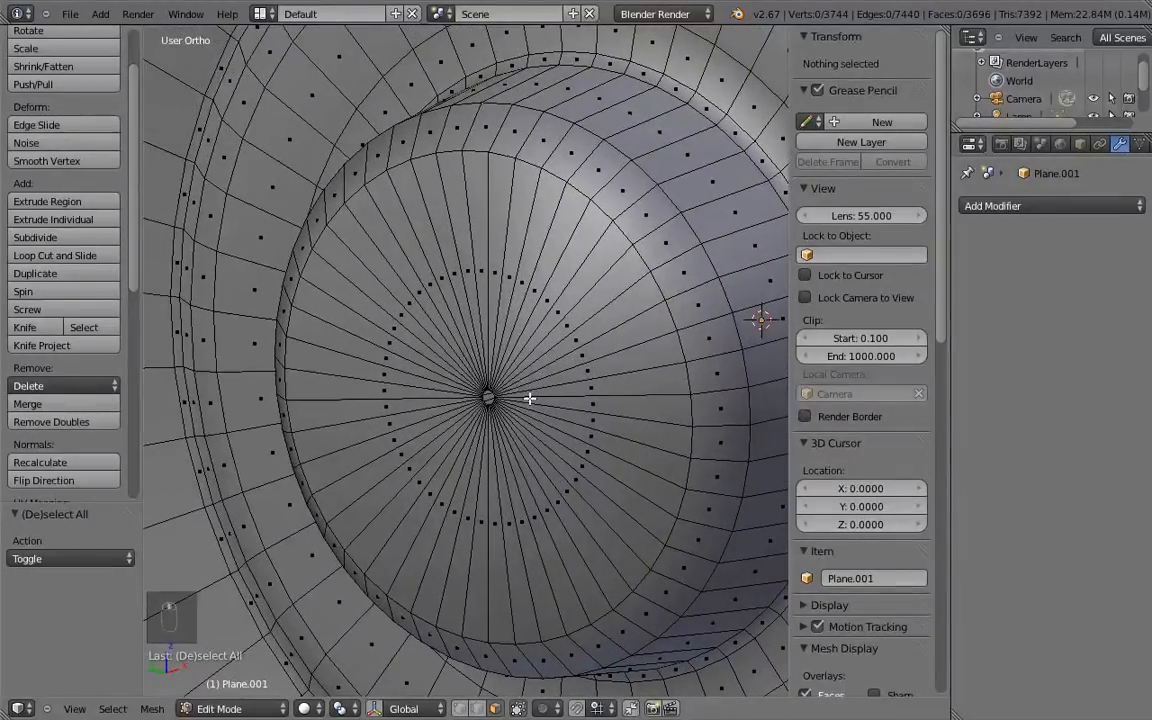
key("ctrl+Tab")
left_click(465, 328)
mouse_move(509, 408)
left_mouse_down("ctrl")
mouse_move(440, 360)
mouse_move(506, 404)
left_mouse_up("ctrl")
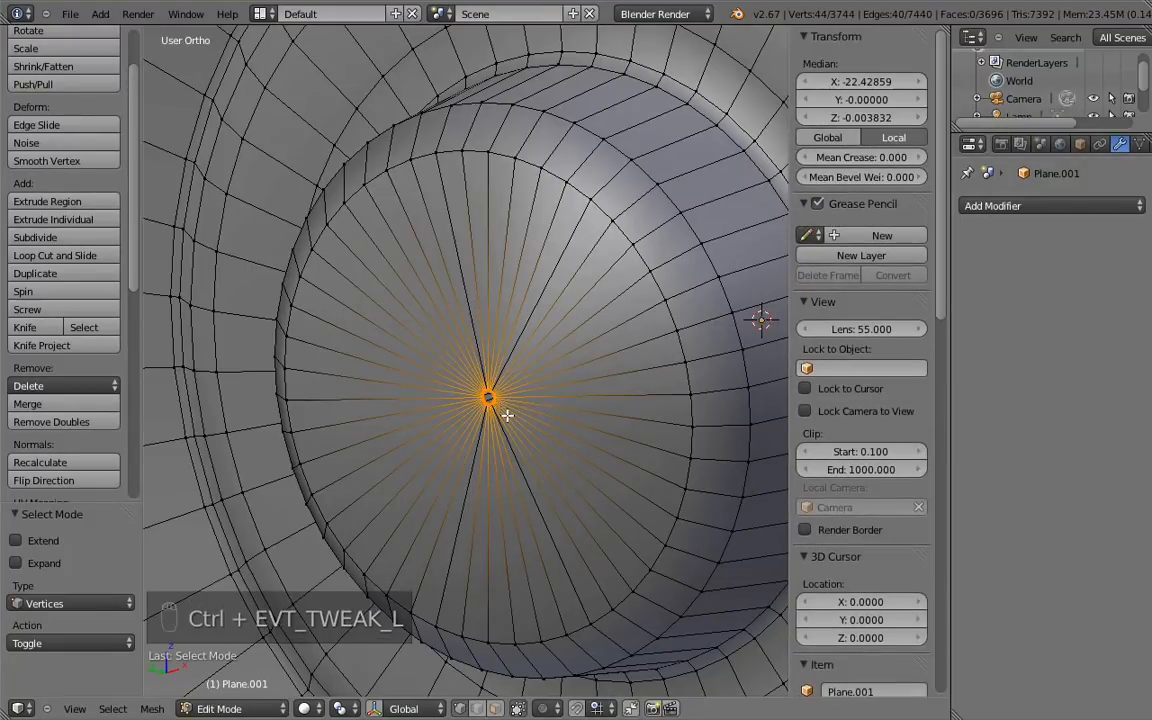
key("alt+m")
left_click(472, 416)
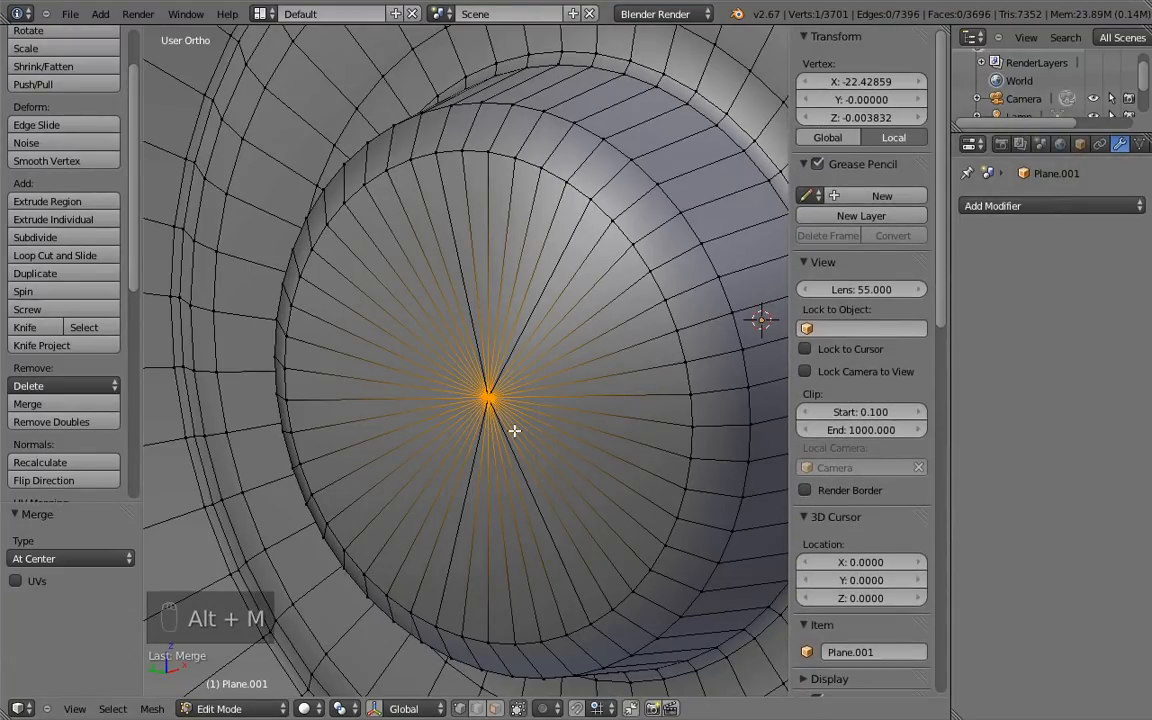
Step: In wireframe, lasso the ring of vertices at the center of the hub's inner face and merge them at center
key("z")
key("a")
mouse_move(540, 388)
left_mouse_down("ctrl")
mouse_move(538, 412)
mouse_move(528, 396)
left_mouse_up("ctrl")
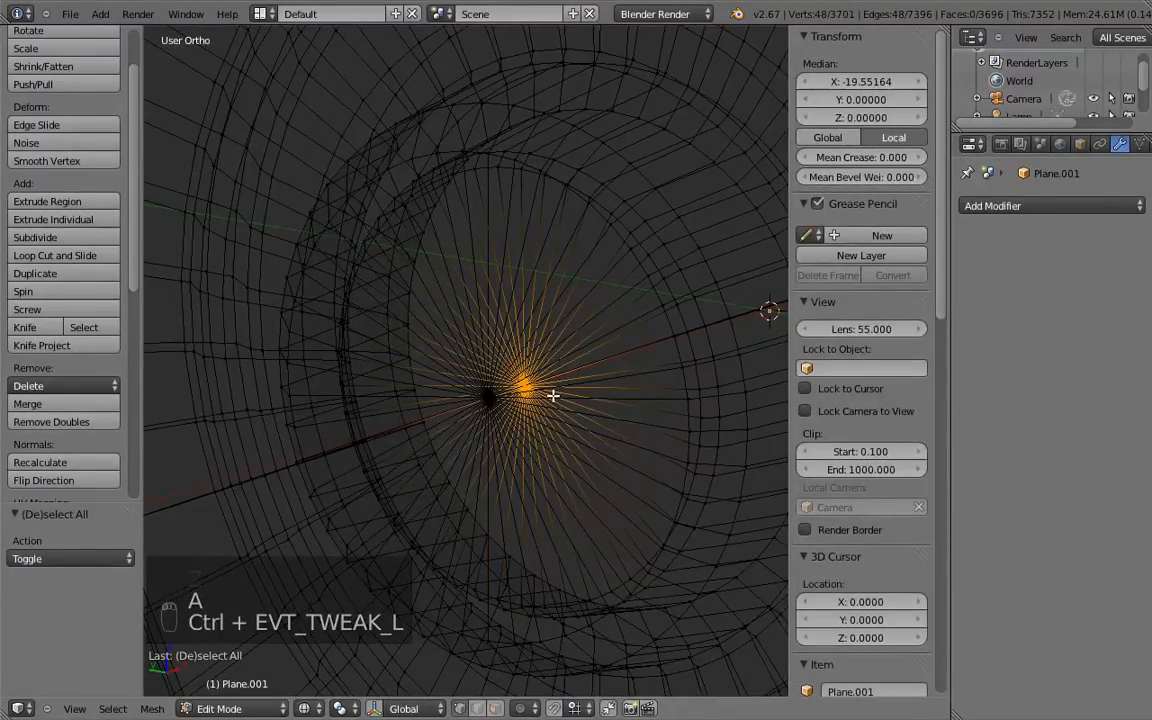
key("alt+m")
left_click(550, 396)
middle_click_drag(537, 363, 537, 550)
key("a")
Step: In left view, place the 3D cursor on the disc above the hub and add a 32-vertex circle aligned to the view
middle_click_drag(538, 445, 508, 447)
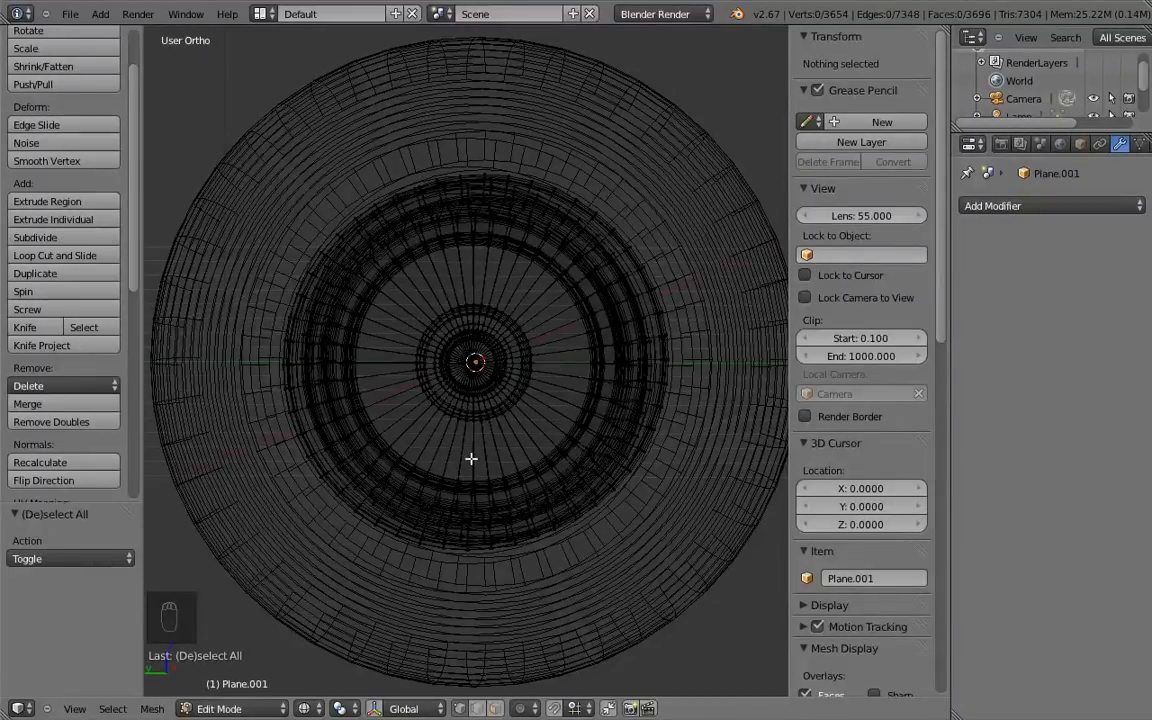
key("ctrl+KP_3")
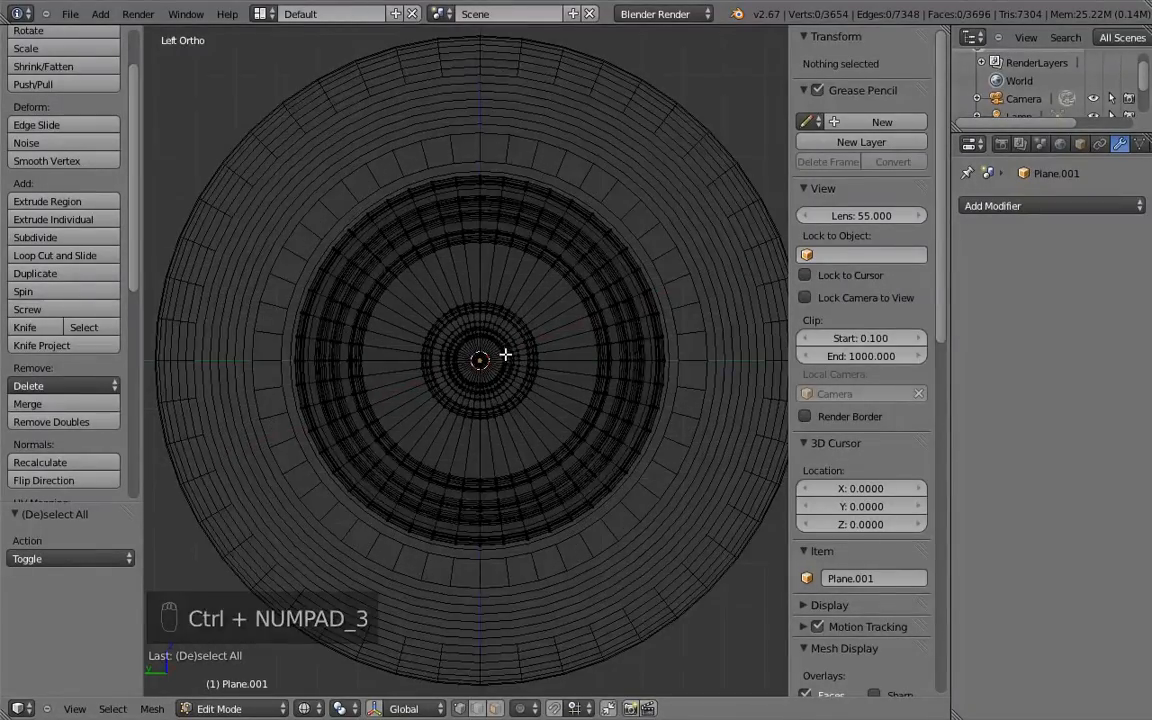
middle_click_drag(505, 314, 511, 341, "shift")
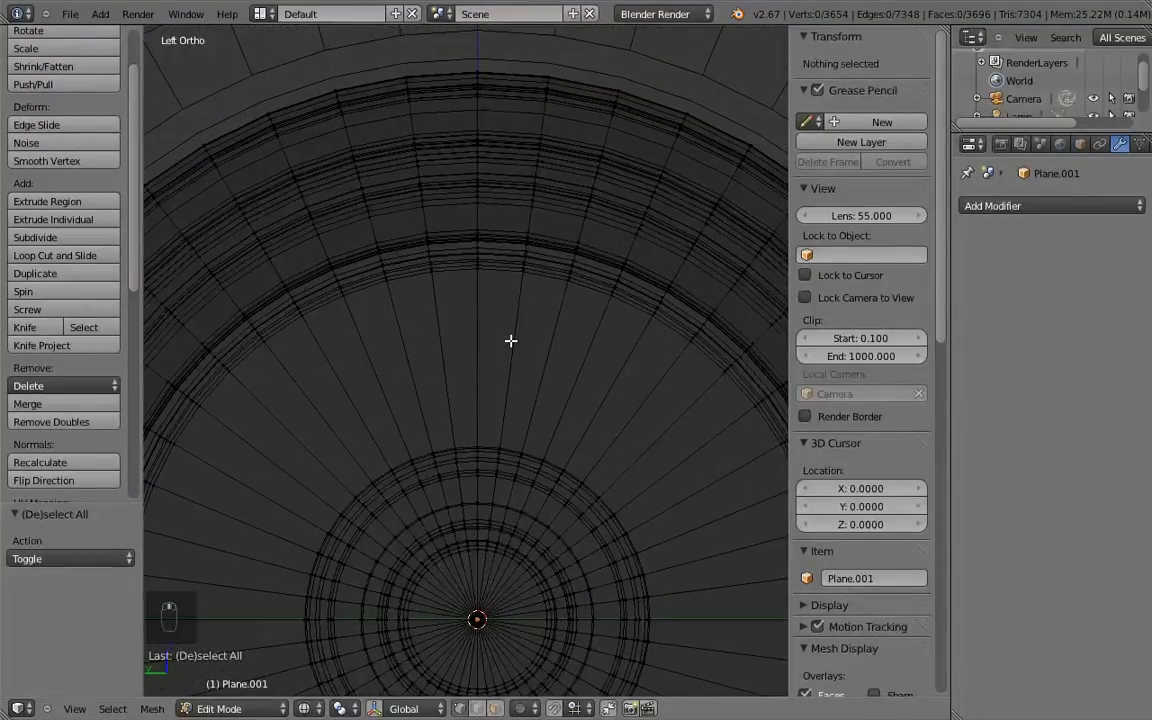
left_click(478, 350)
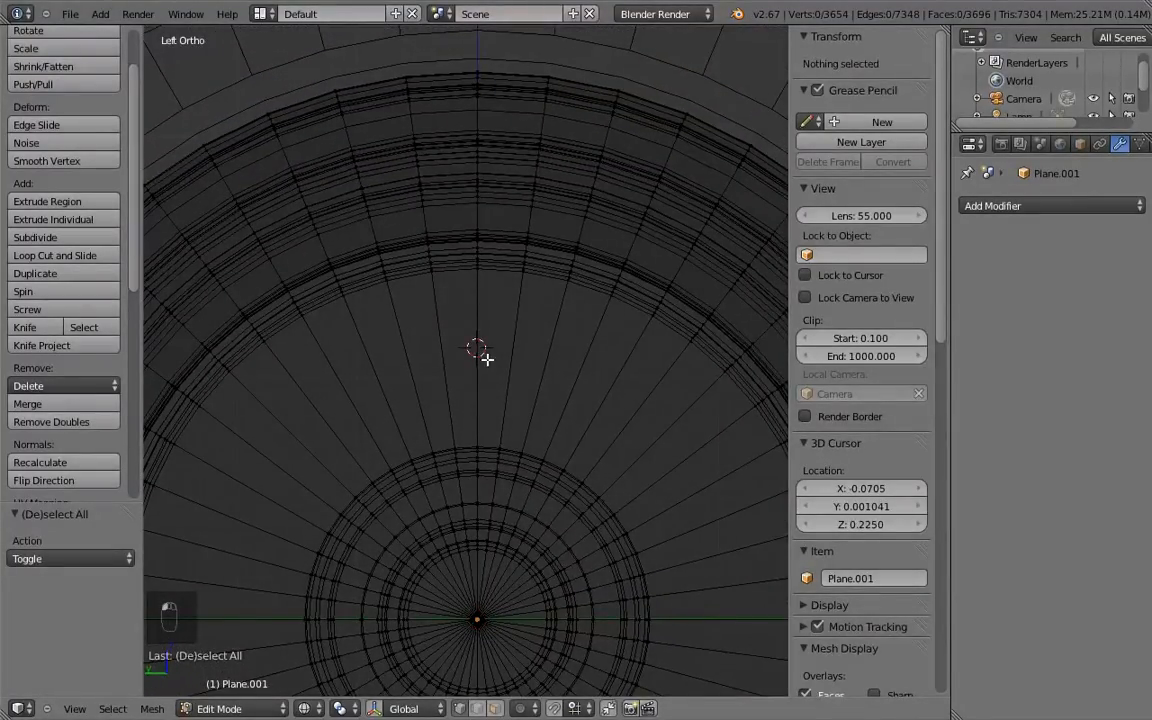
key("shift+a")
left_click(437, 322)
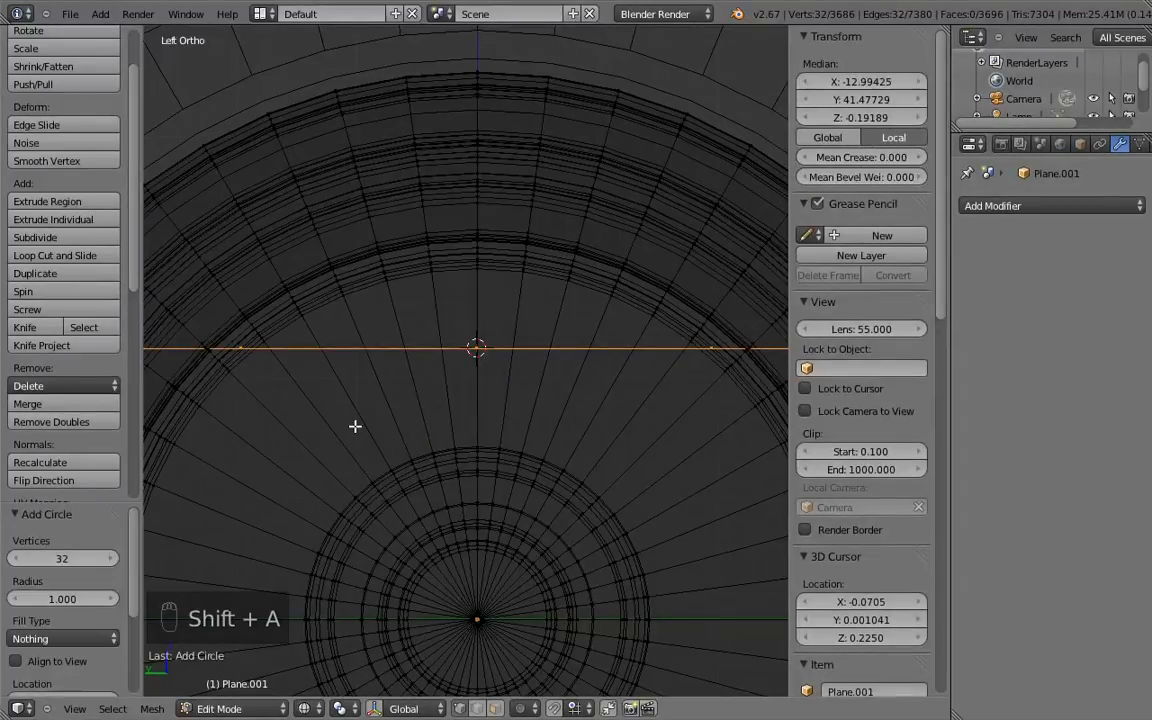
left_click(15, 661)
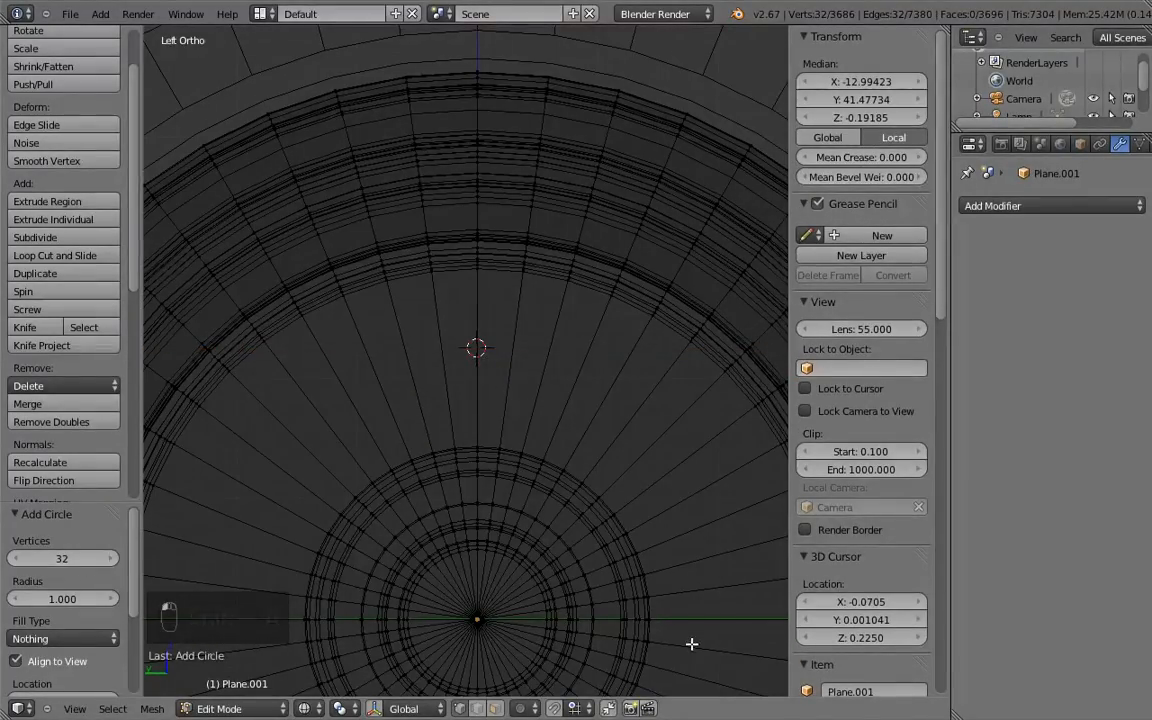
Step: Scale the new circle by about 0.157 and again by about 0.451 to fit it between hub and rim
key("s")
left_click(489, 401)
key("s")
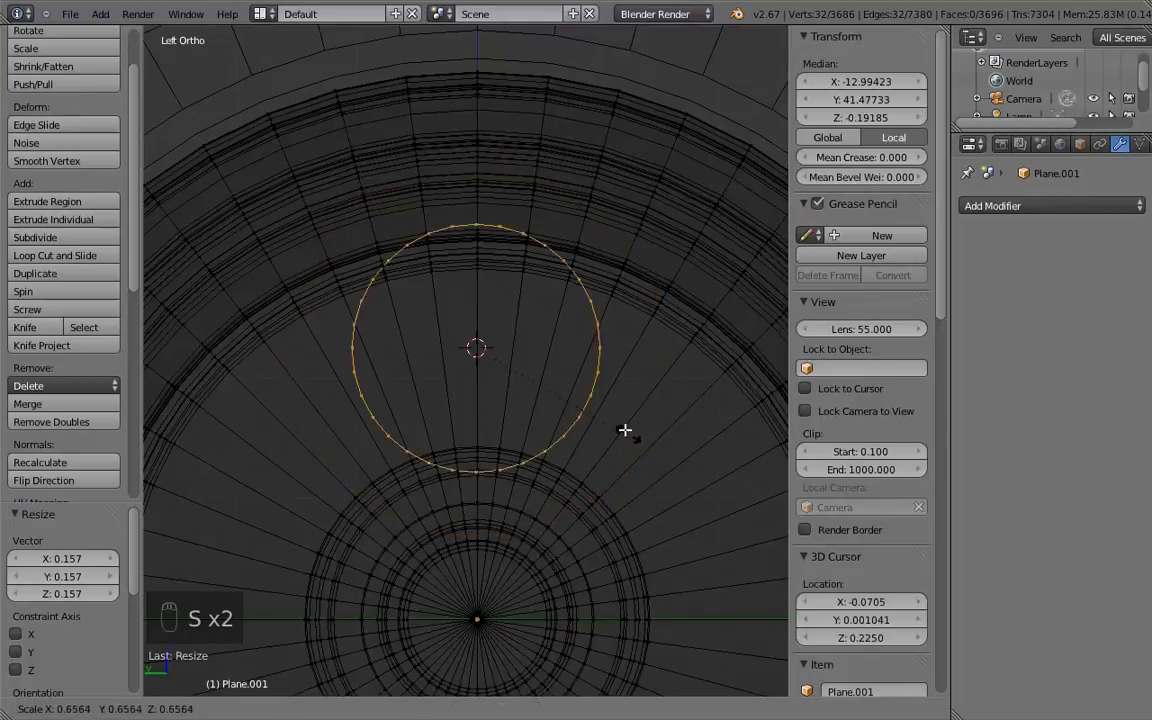
left_click(595, 394)
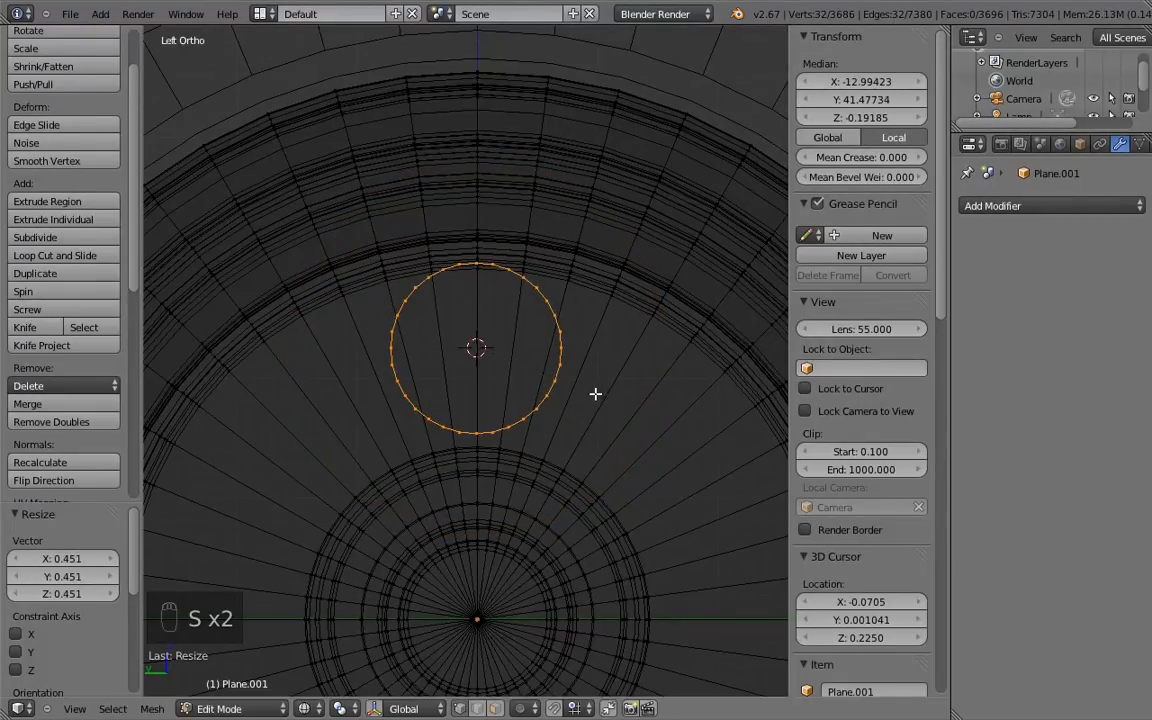
Step: Move the circle about -0.0075 units along Z and scale it by about 0.86
key("g")
middle_click(527, 360)
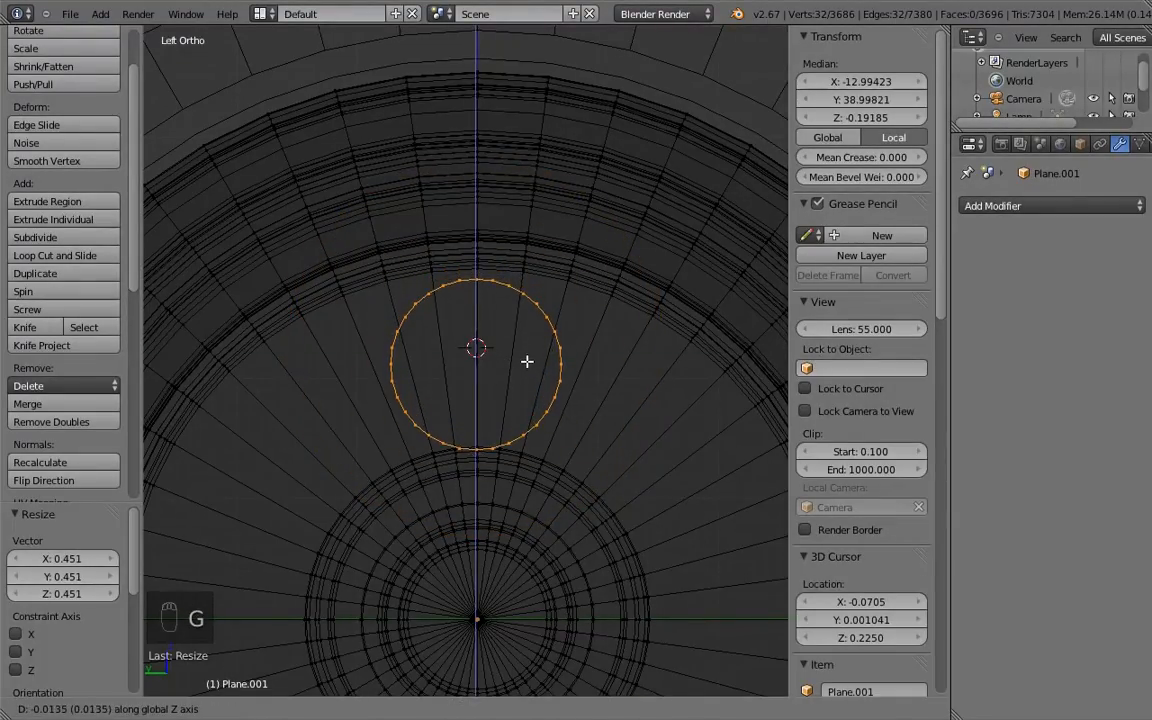
left_click(527, 357)
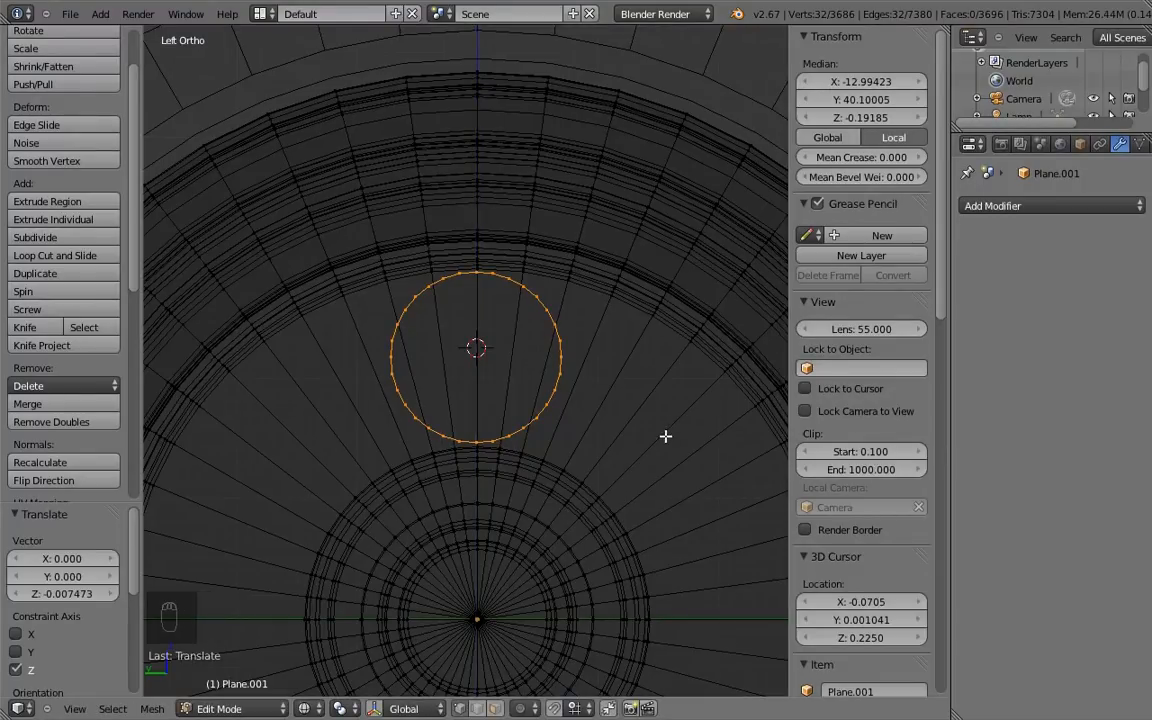
key("s")
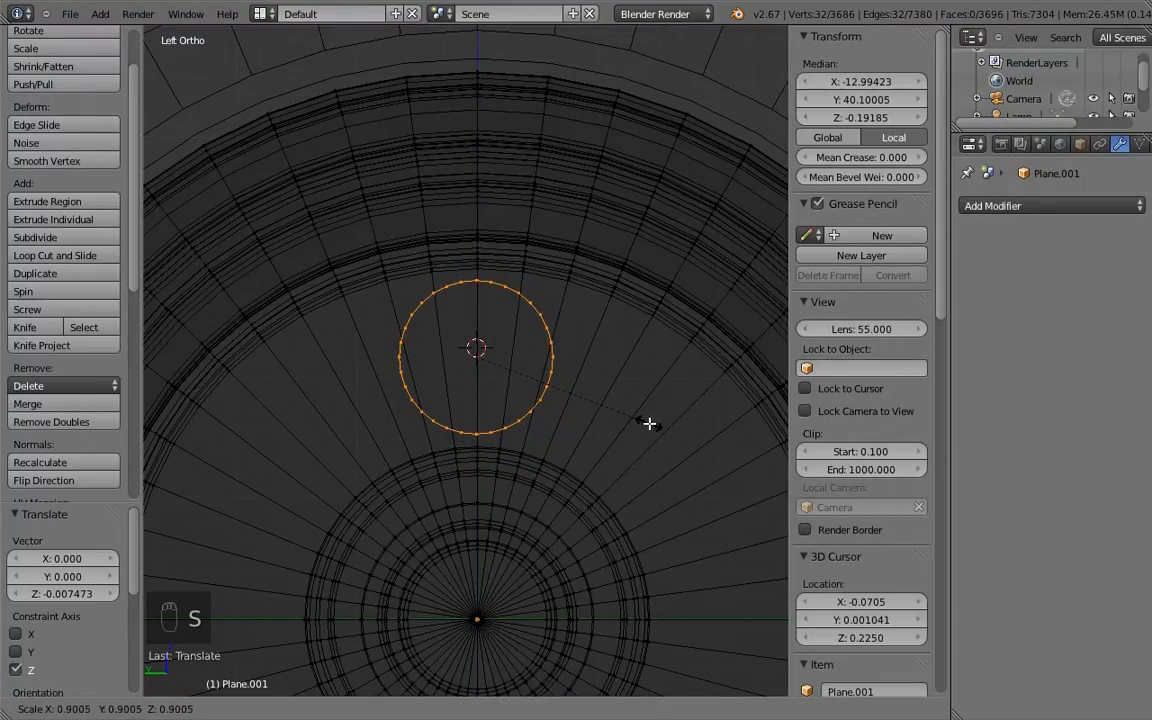
left_click(644, 421)
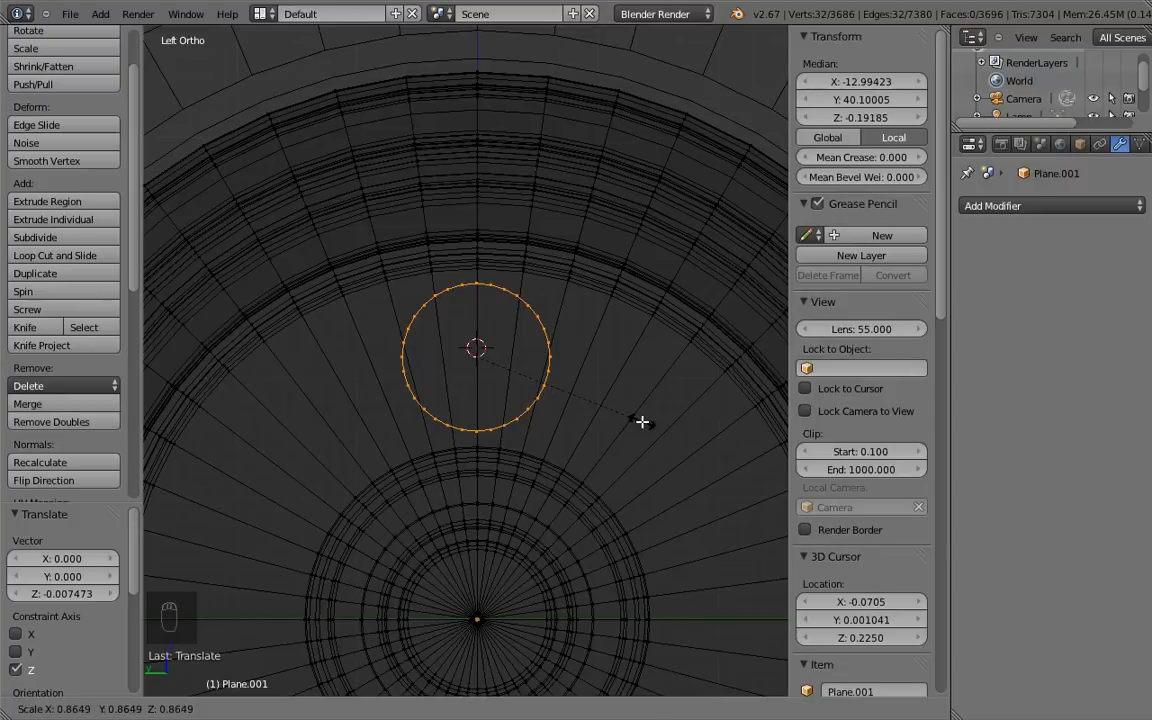
Step: Scale the circle by about 1.33 and again by about 0.734 to refine its fit between hub and rim
middle_click_drag(529, 359, 542, 317, "ctrl")
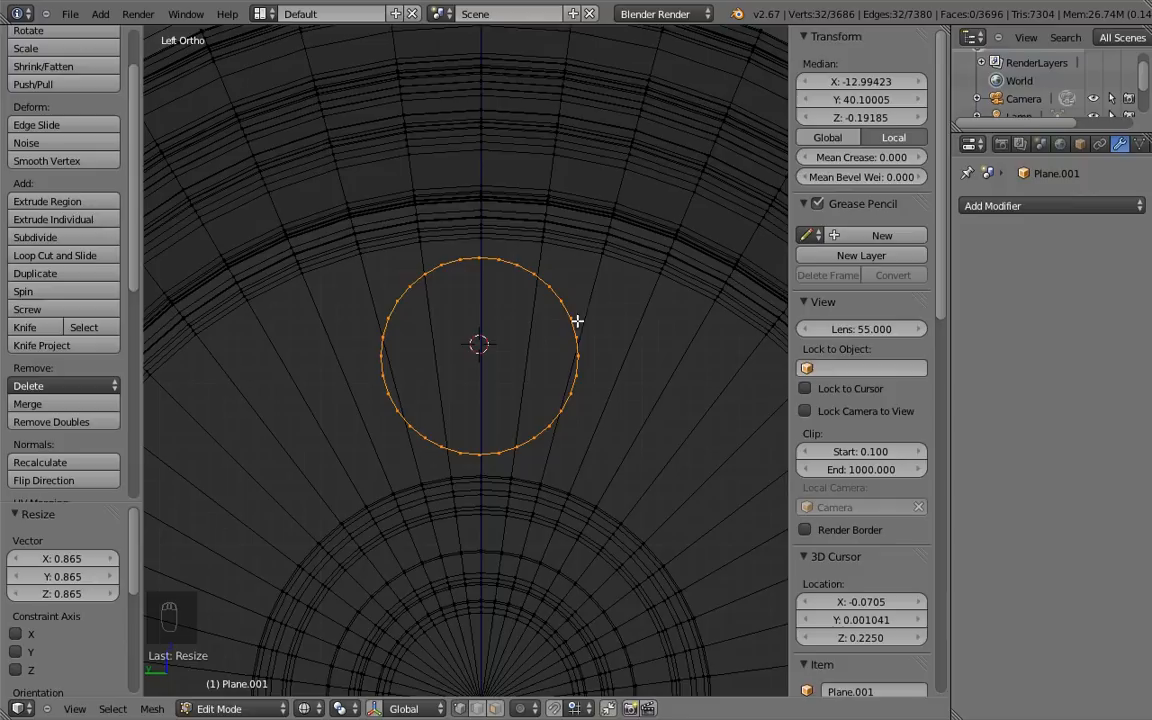
middle_click_drag(573, 312, 566, 275, "ctrl")
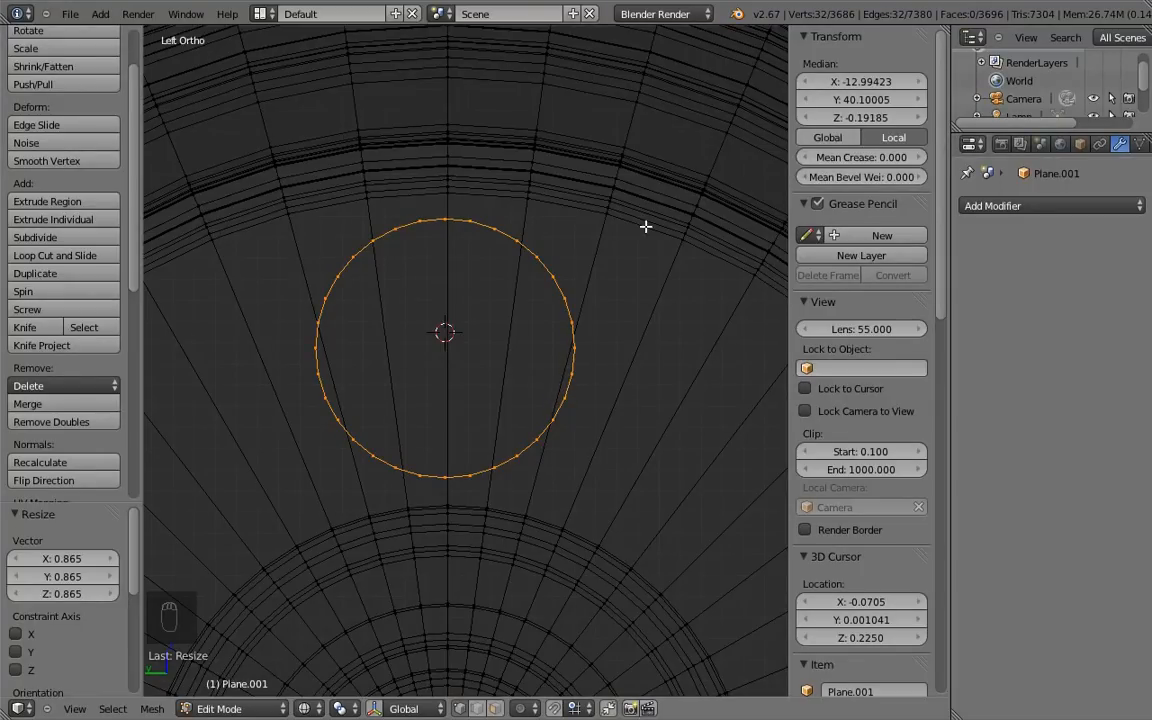
mouse_move(543, 401)
middle_mouse_down("shift")
mouse_move(573, 416)
mouse_move(543, 409)
middle_mouse_up("shift")
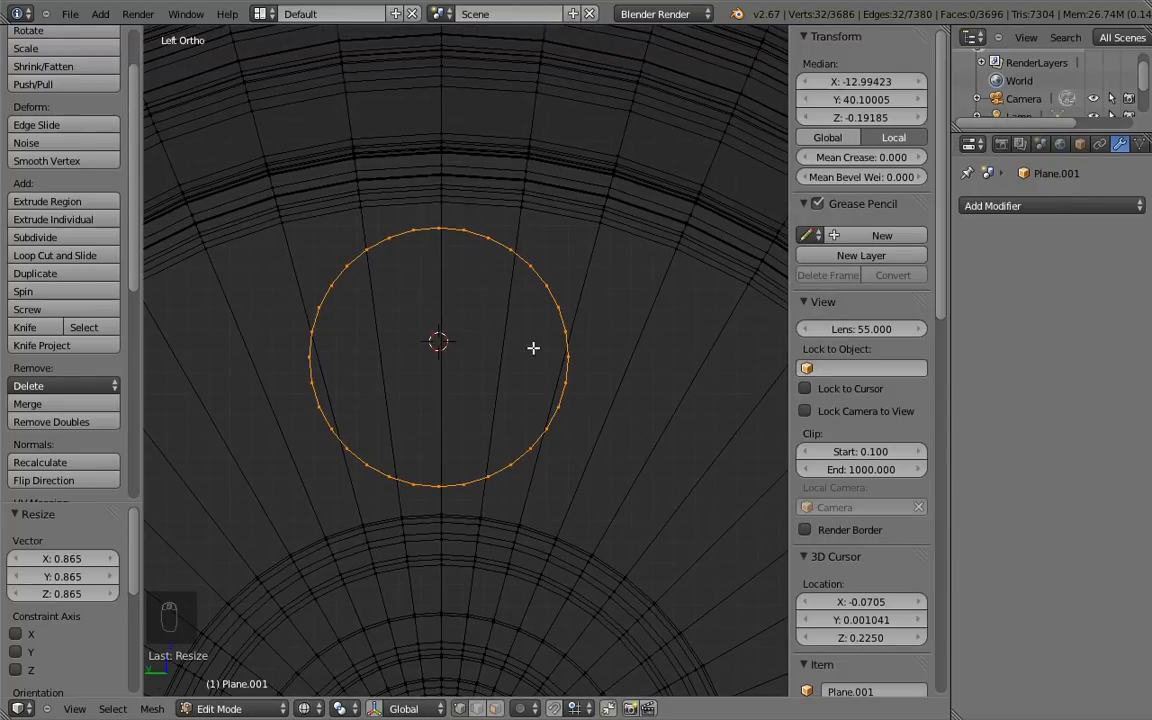
key("s")
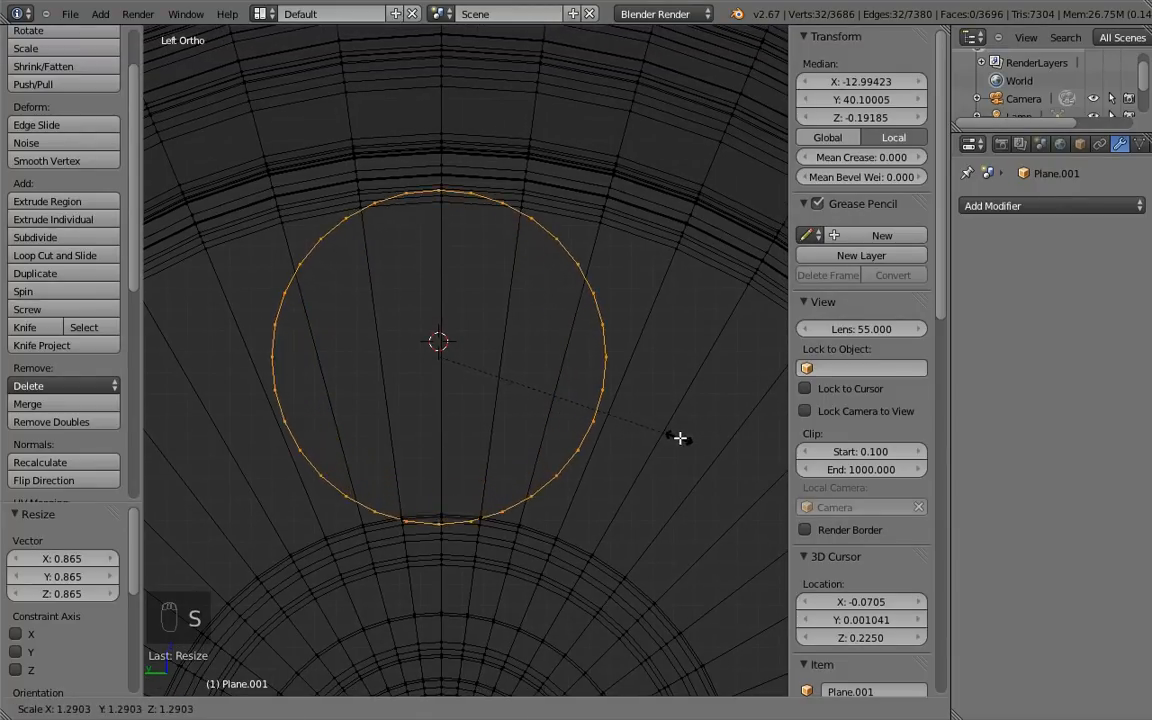
left_click(609, 281)
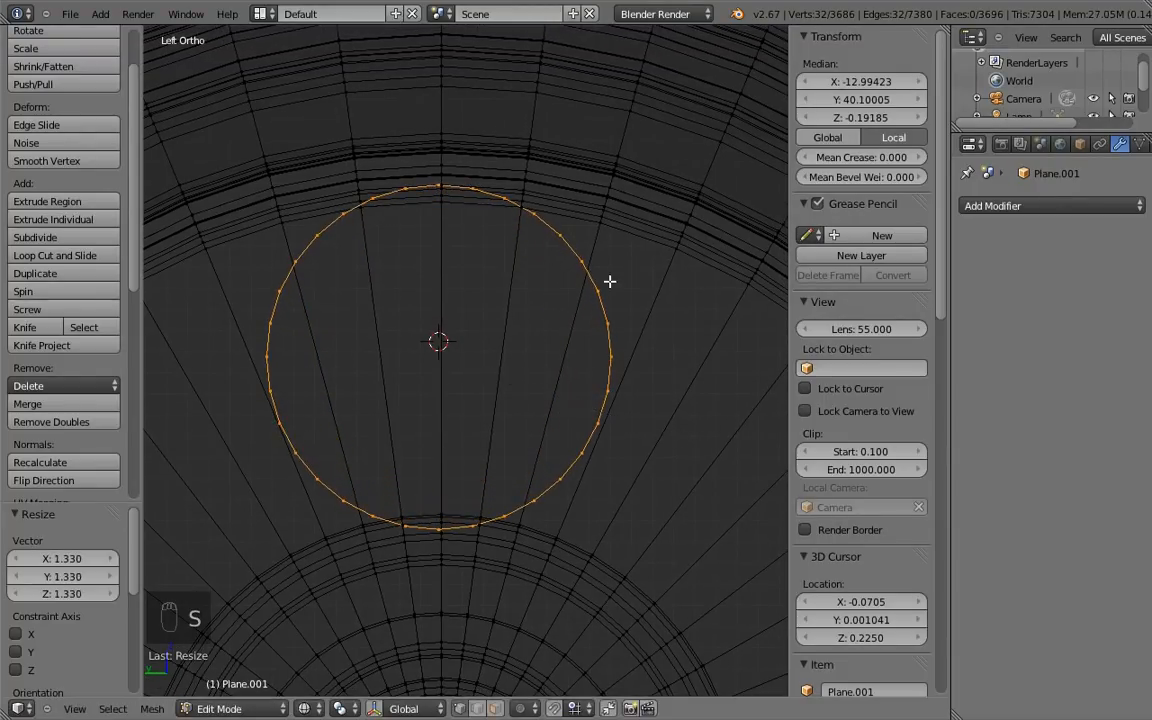
left_click(560, 480)
key("s")
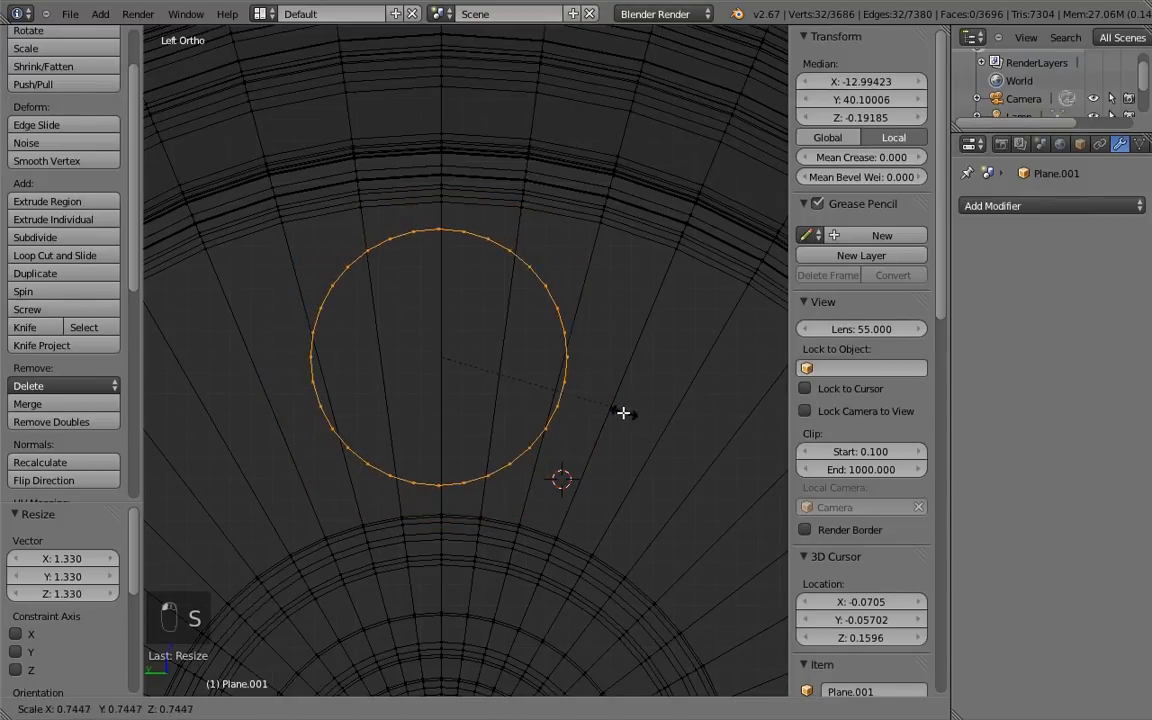
left_click(622, 413)
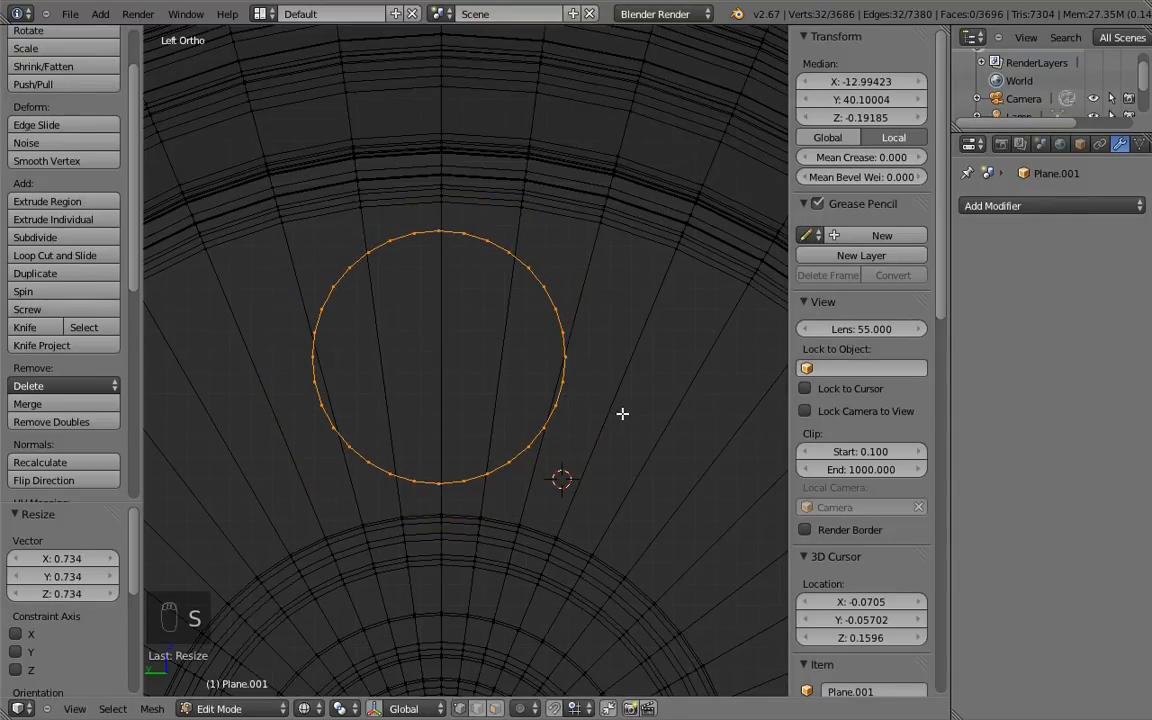
Step: Place the 3D cursor just above the hub's center and move the circle about -0.0013 units along Y
middle_click_drag(478, 332, 494, 353, "shift")
left_click(459, 593)
middle_click_drag(510, 410, 514, 337, "shift")
key("g")
key("y")
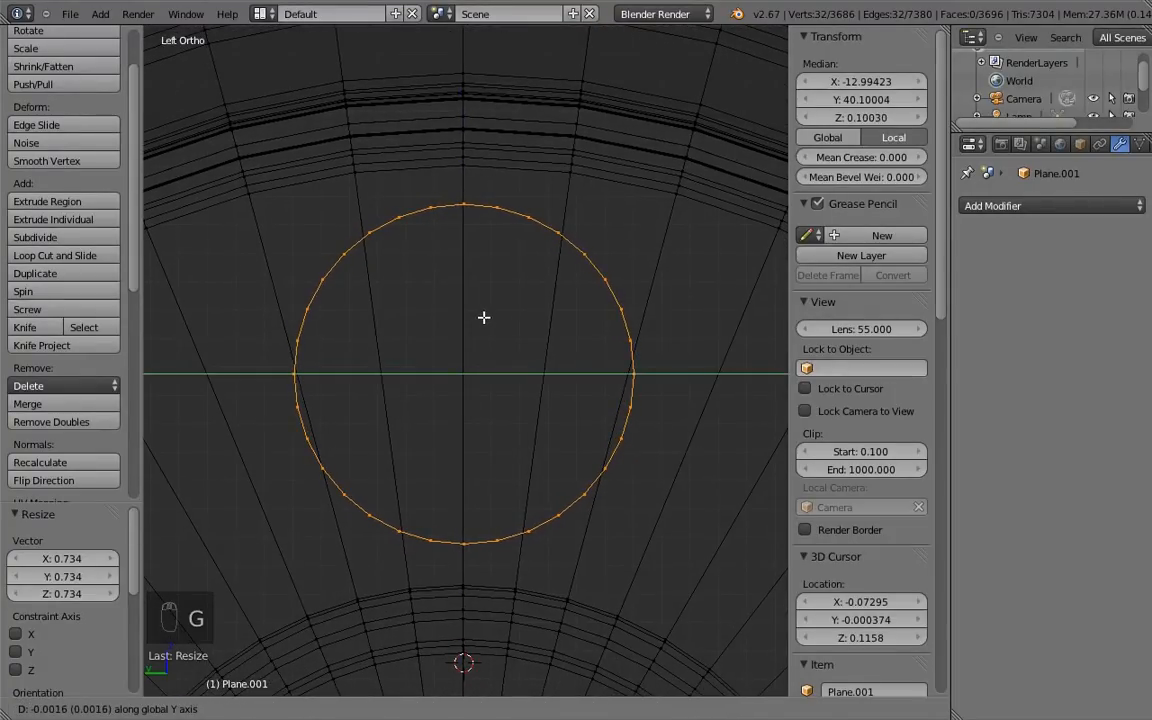
left_click(484, 316)
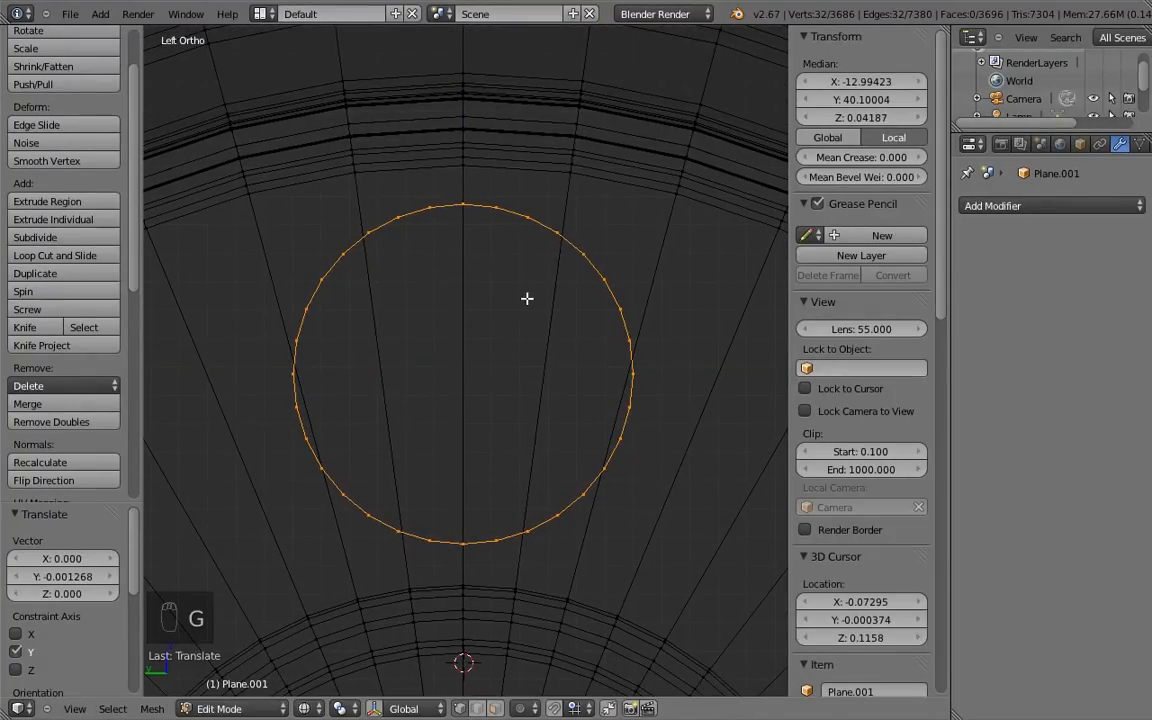
Step: In face select mode, use the Knife tool to cut a closed outline into the disc faces following the whole circle
key("ctrl+Tab")
left_click(645, 332)
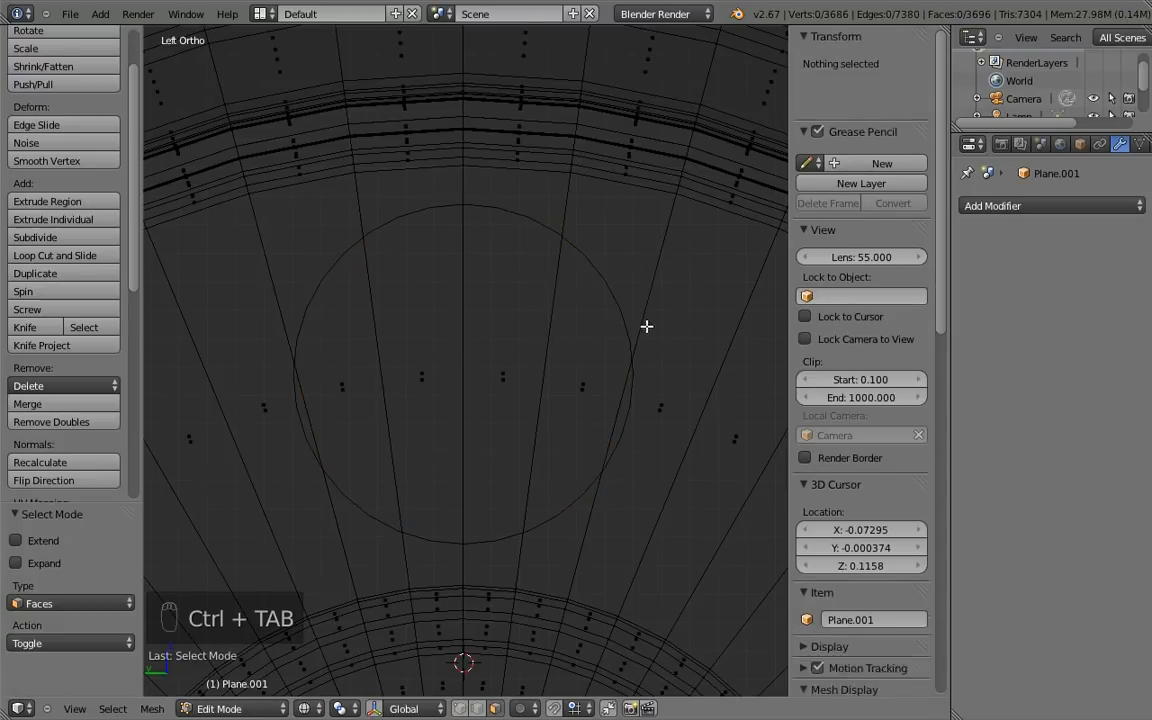
middle_click_drag(495, 400, 566, 229, "ctrl")
key("k")
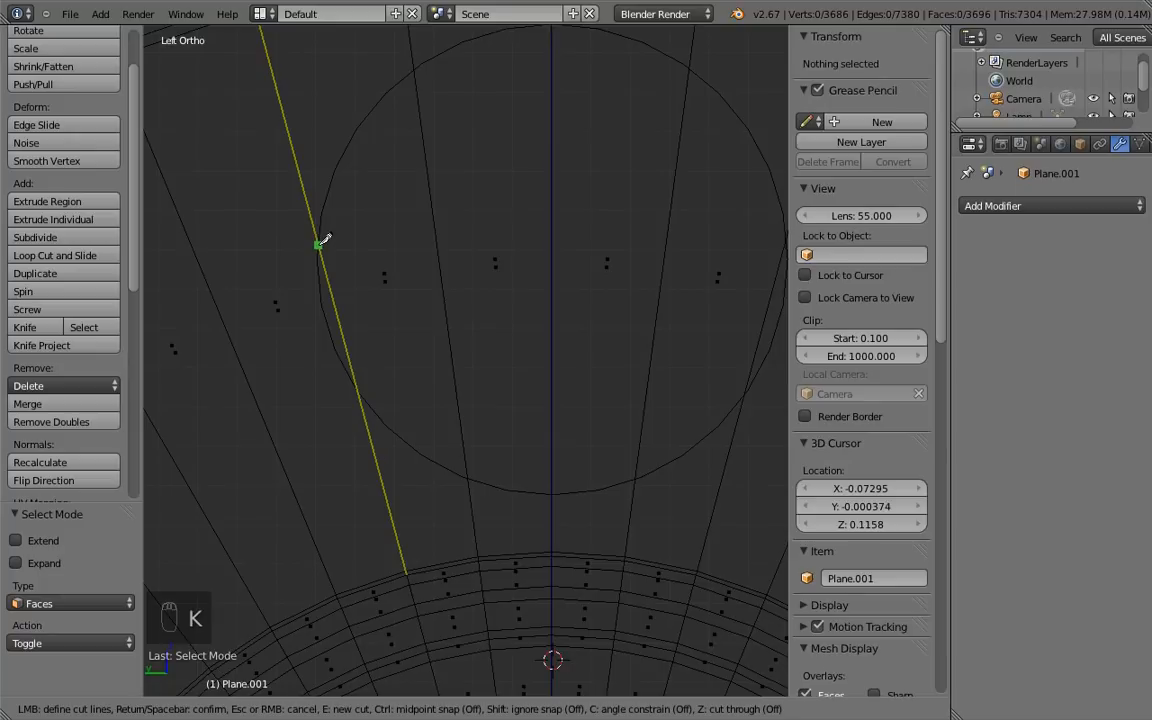
left_click(332, 209)
left_click(335, 174)
left_click(368, 113)
left_click(414, 70)
middle_click_drag(507, 110, 472, 287, "shift")
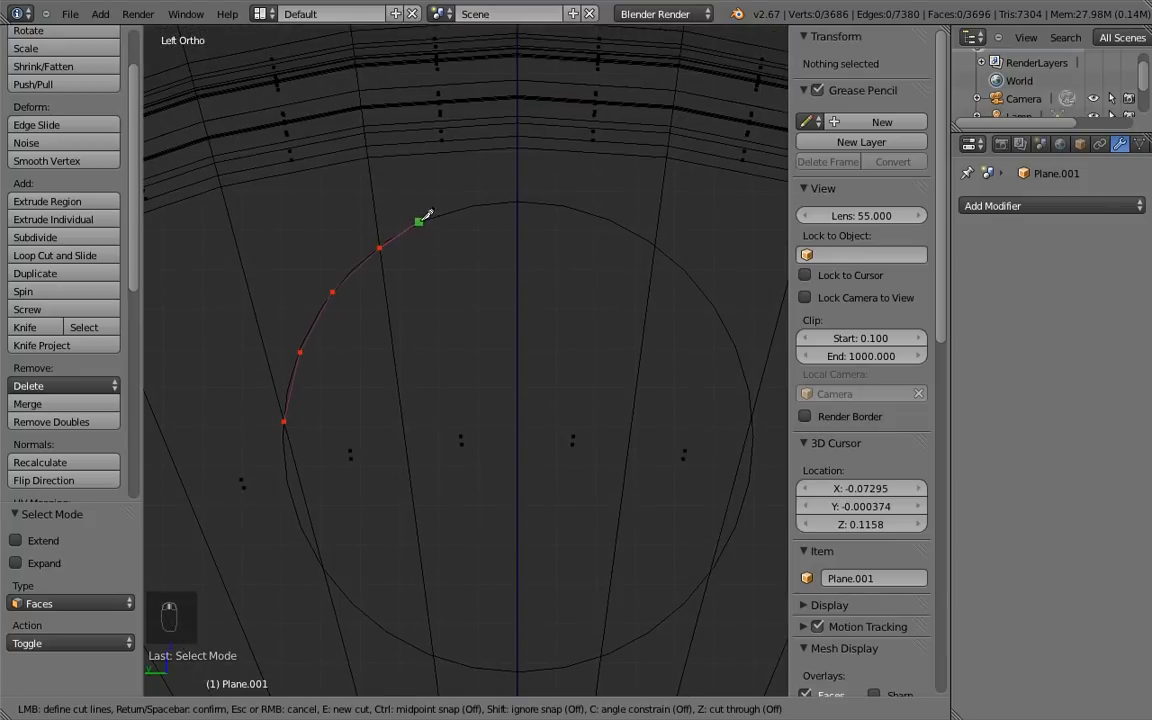
left_click(477, 202)
left_click(519, 197)
left_click(567, 201)
left_click(619, 220)
left_click(657, 243)
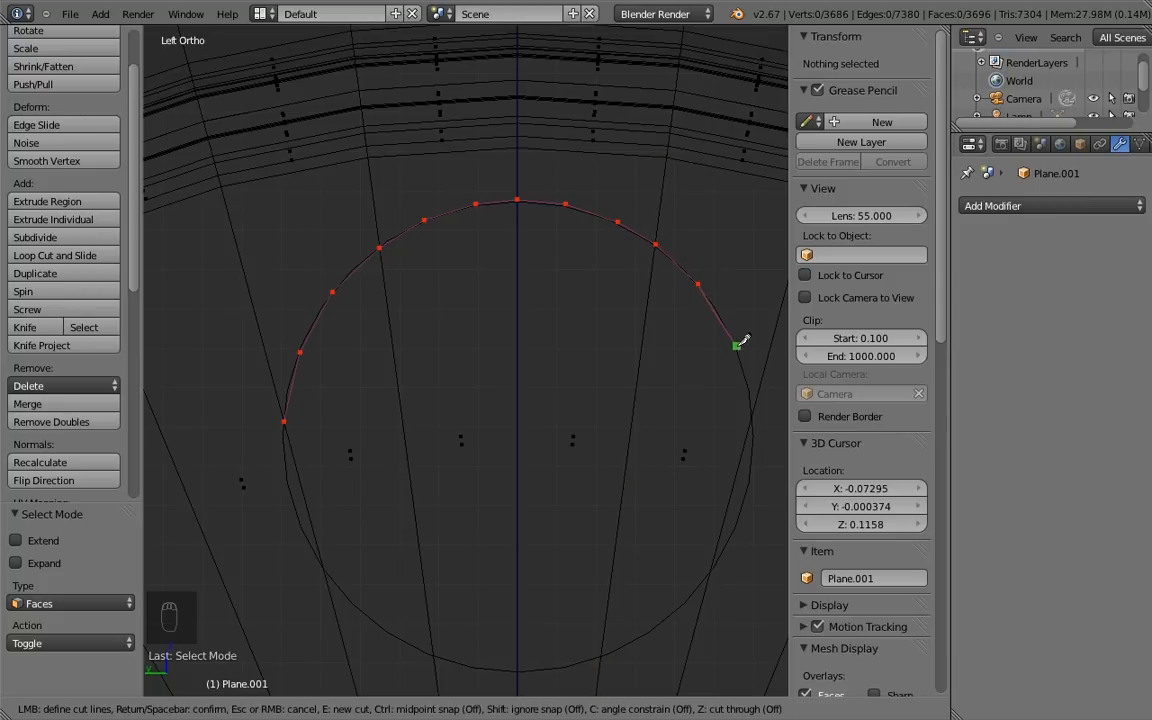
left_click(740, 333)
left_click(757, 407)
left_click(756, 466)
left_click(728, 550)
left_click(711, 569)
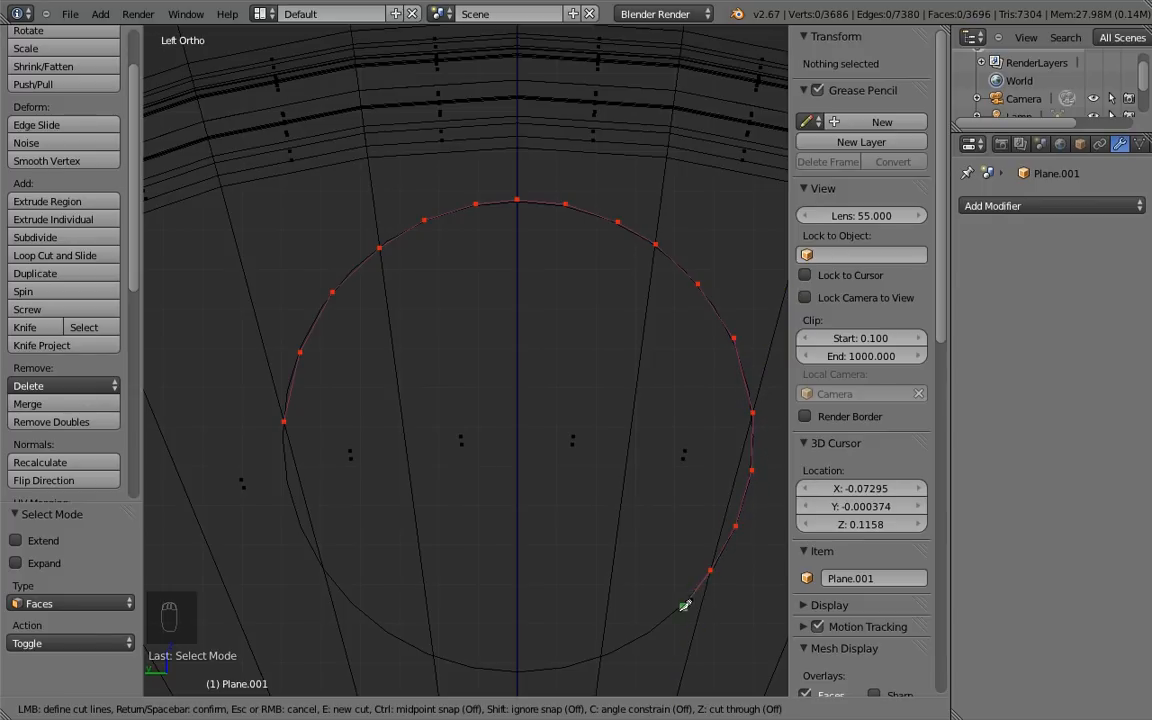
left_click(600, 653)
left_click(559, 665)
left_click(433, 655)
left_click(395, 635)
left_click(354, 603)
left_click(324, 567)
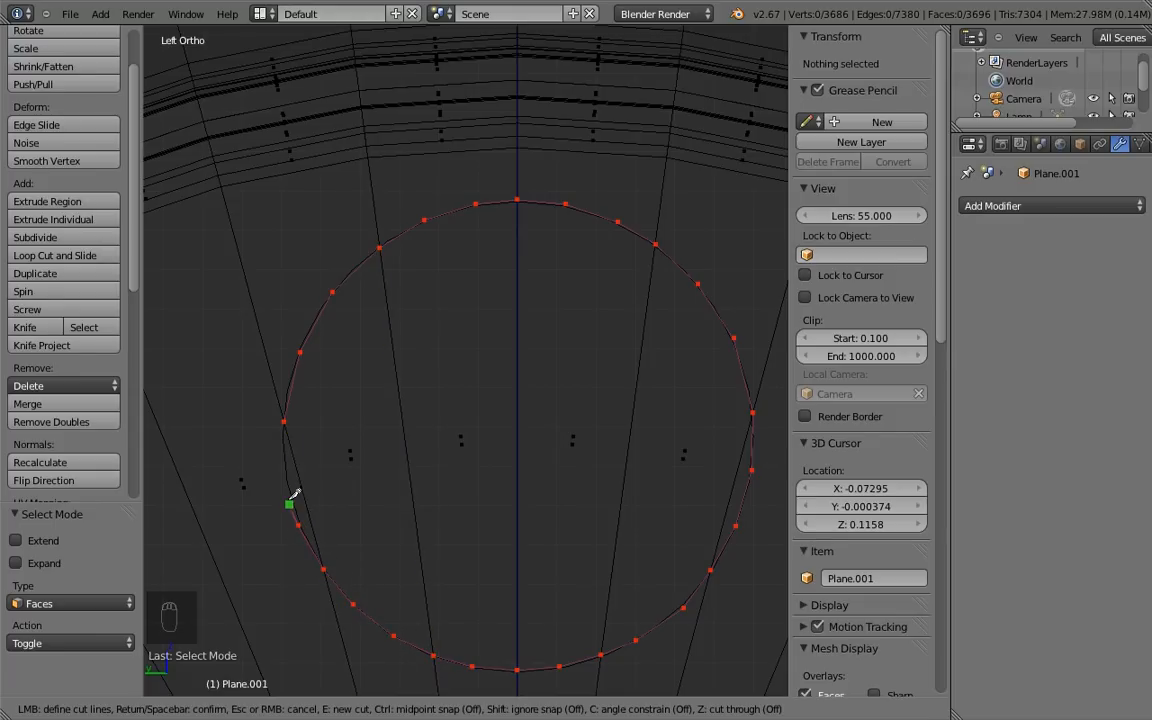
left_click(288, 468)
left_click(285, 420)
key("Return")
scroll(502, 365, "down", 4)
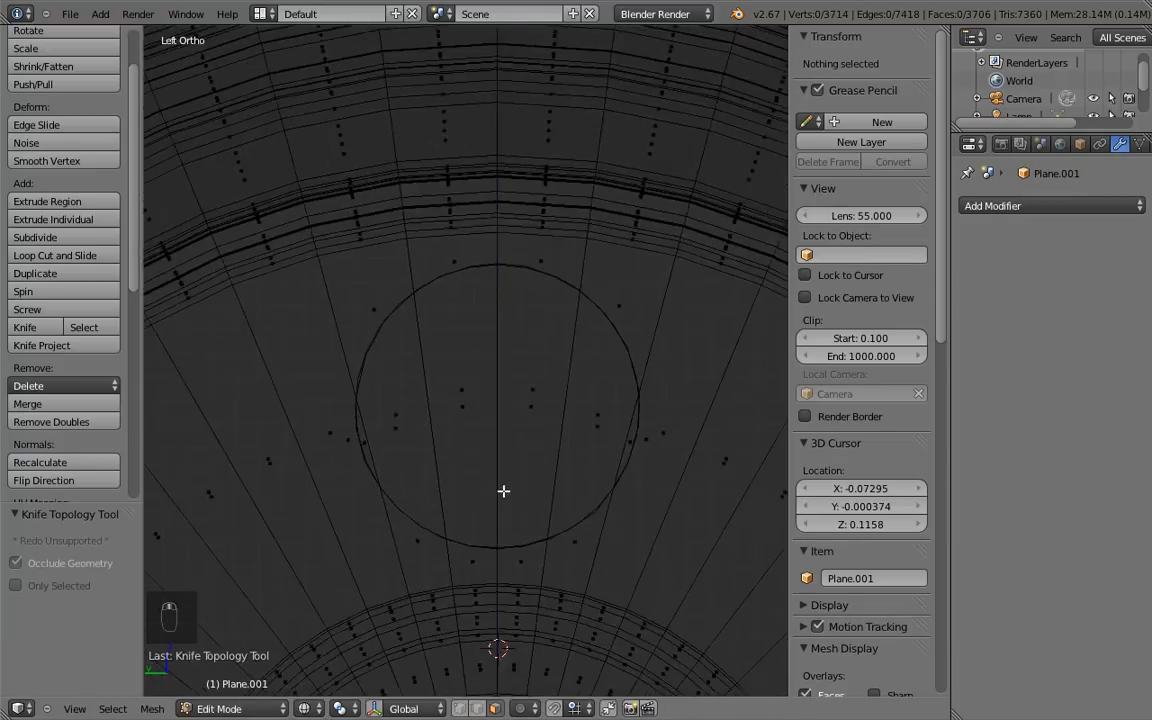
Step: Switch to edge select mode and solid shading, and select an edge on the circular outline
key("Tab")
key("Tab")
middle_click_drag(494, 422, 540, 429)
key("ctrl+Tab")
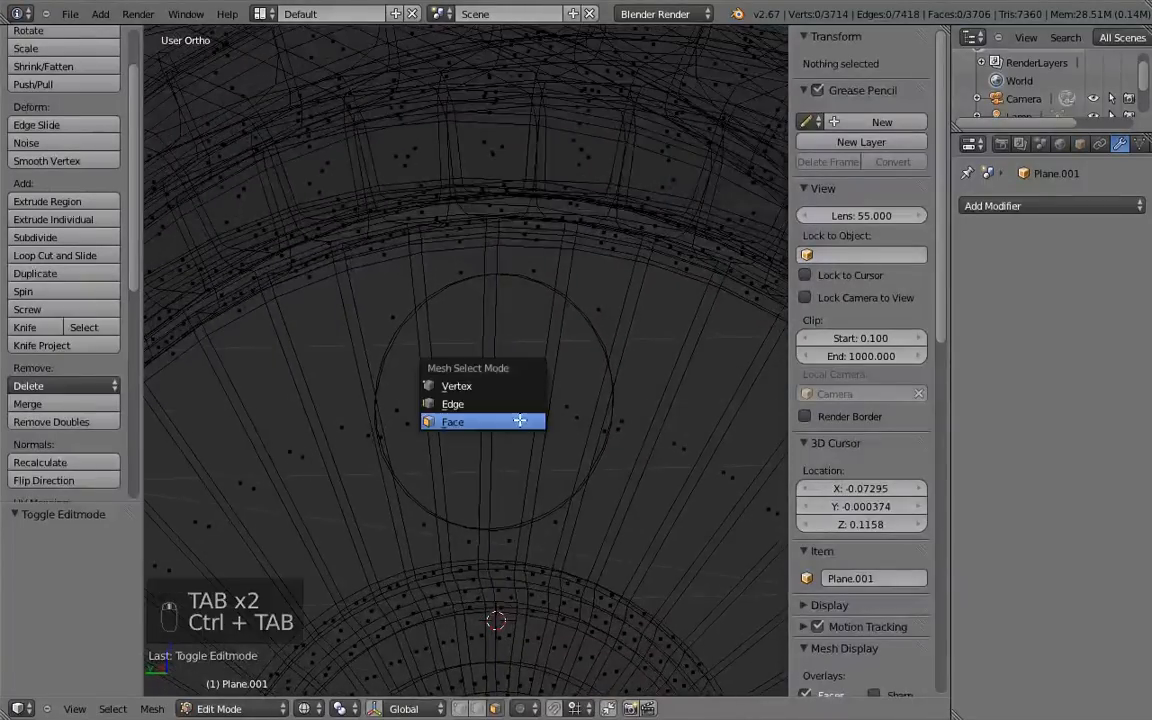
left_click(452, 396)
right_click(412, 322)
mouse_move(445, 340)
middle_mouse_down()
mouse_move(532, 283)
mouse_move(537, 293)
mouse_move(427, 327)
mouse_move(457, 337)
mouse_move(404, 311)
mouse_move(455, 288)
mouse_move(489, 321)
mouse_move(522, 327)
mouse_move(494, 350)
mouse_move(530, 396)
mouse_move(491, 323)
middle_mouse_up()
key("z")
middle_click_drag(530, 414, 501, 417)
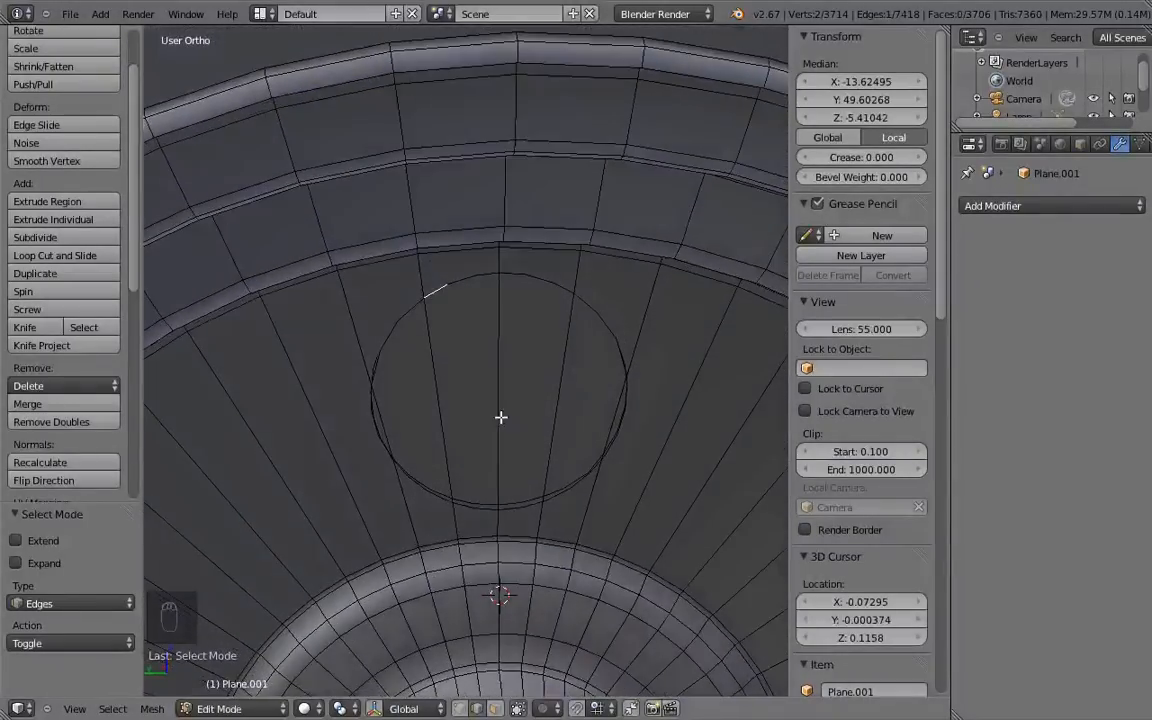
Step: Select the edge loop of the loose guide circle over the disc and delete its edges
key("g")
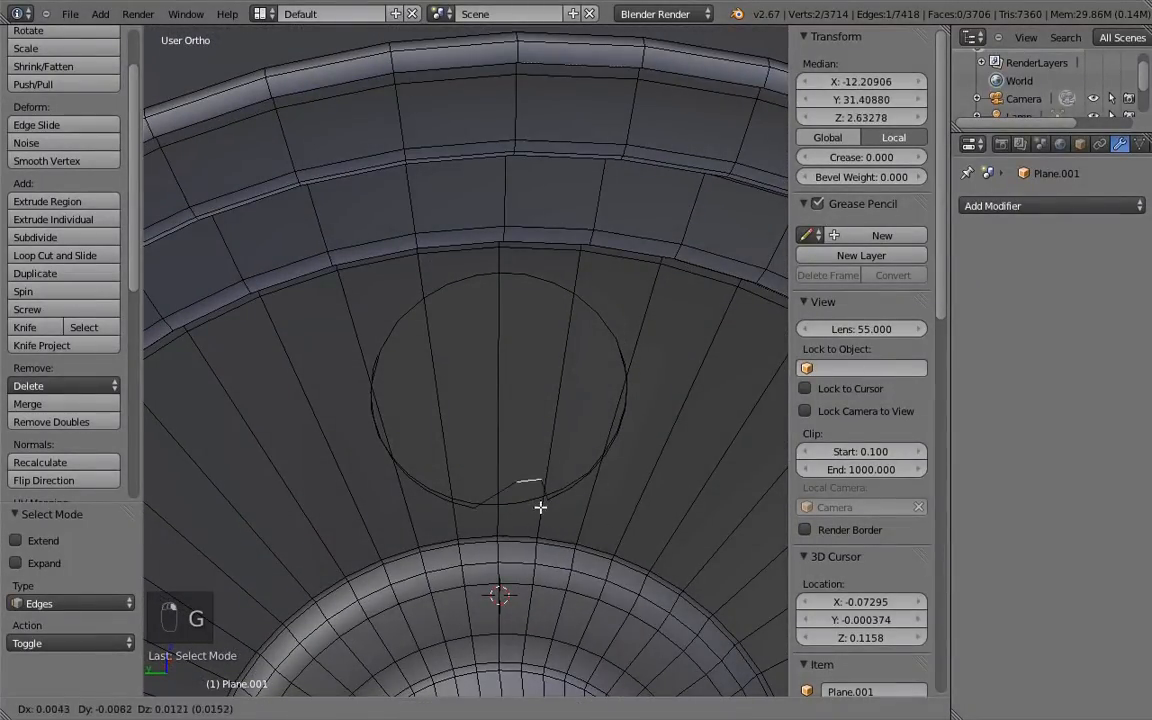
right_click(546, 529)
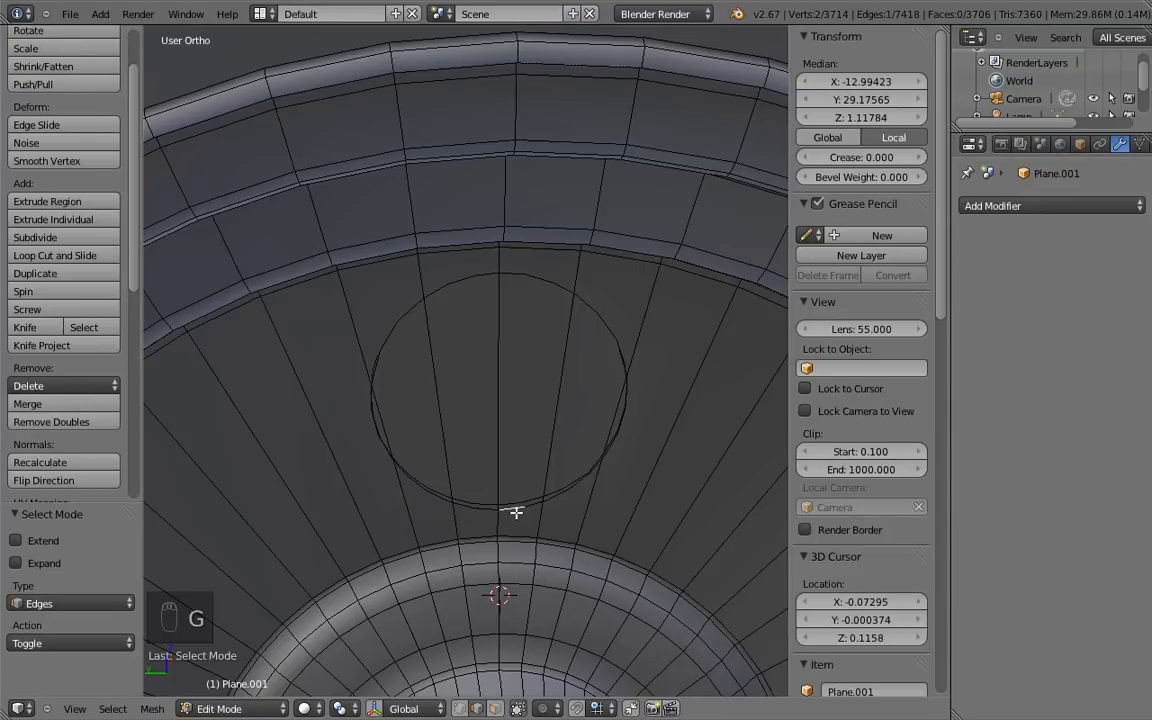
right_click(518, 511, "alt")
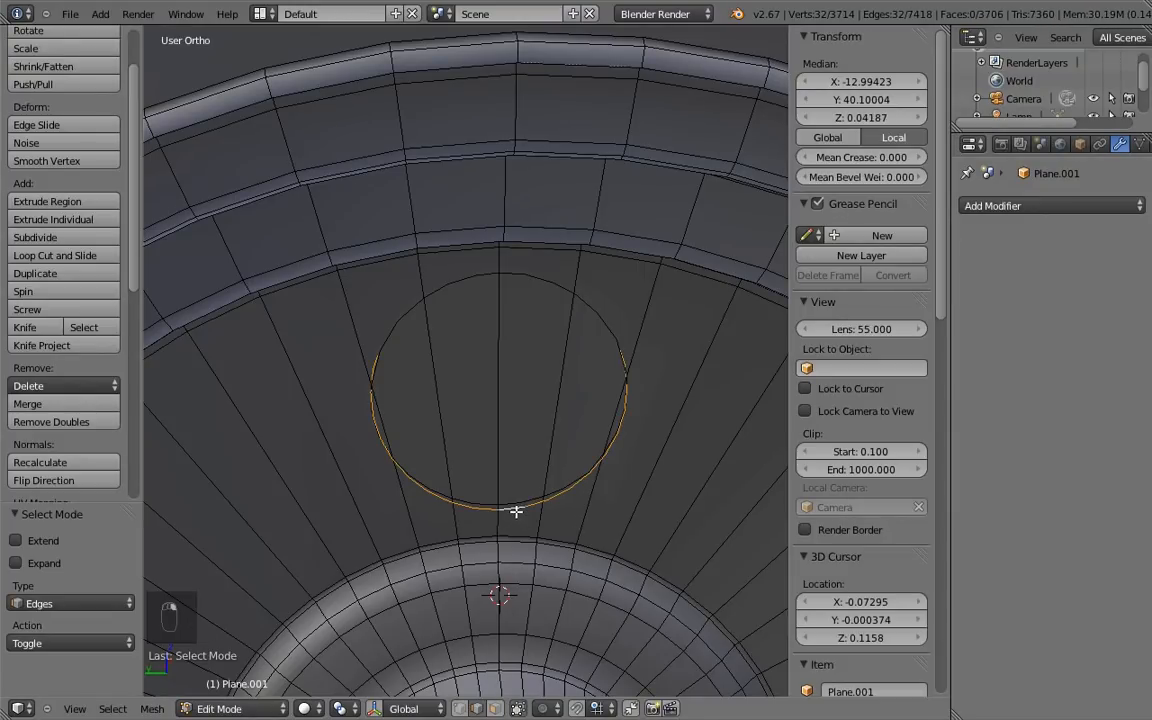
key("x")
left_click(511, 515)
mouse_move(525, 481)
middle_mouse_down()
mouse_move(537, 524)
mouse_move(532, 458)
mouse_move(534, 469)
middle_mouse_up()
Step: In face select mode, select the six faces inside the circular cut on one side of the disc and delete them
key("ctrl+Tab")
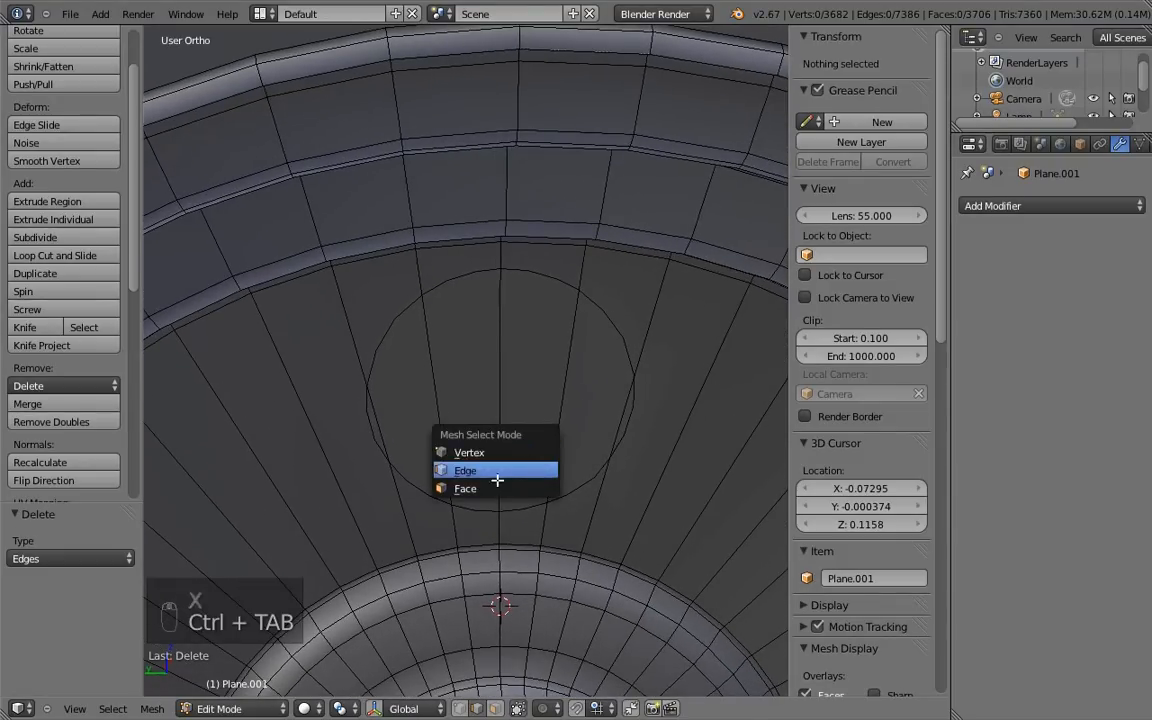
left_click(500, 488)
right_click(373, 435)
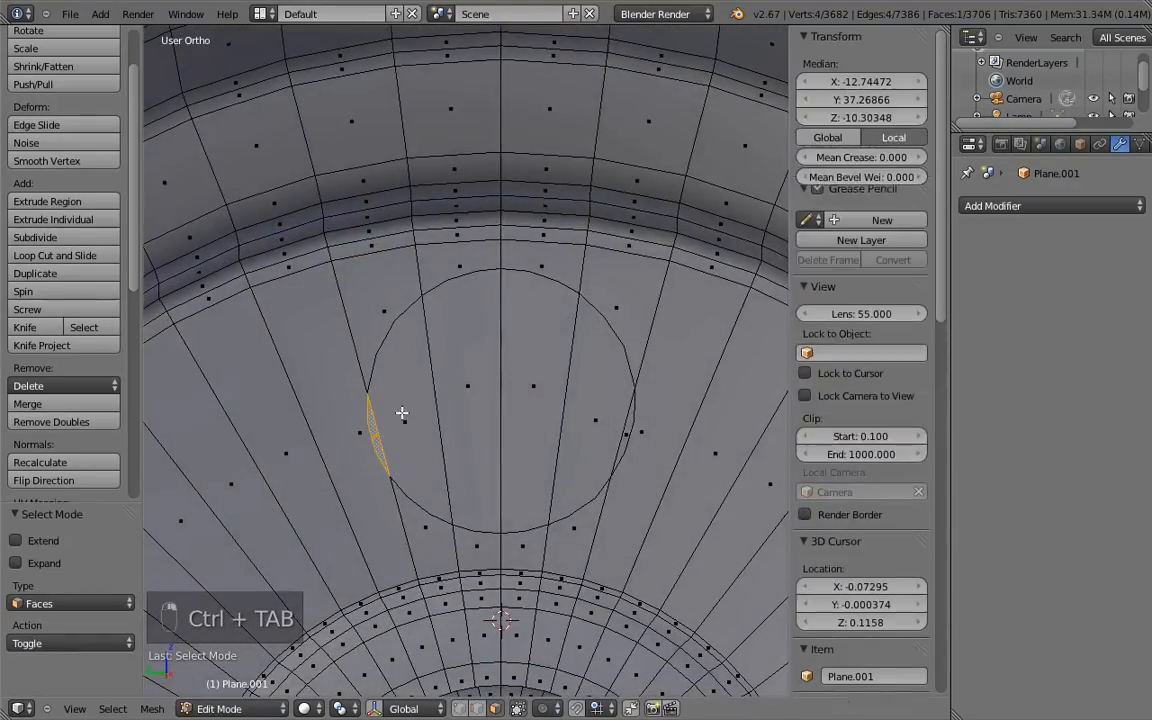
right_click(404, 416, "shift")
right_click(469, 381, "shift")
right_click(535, 386, "shift")
right_click(605, 416, "shift")
right_click(628, 431, "shift")
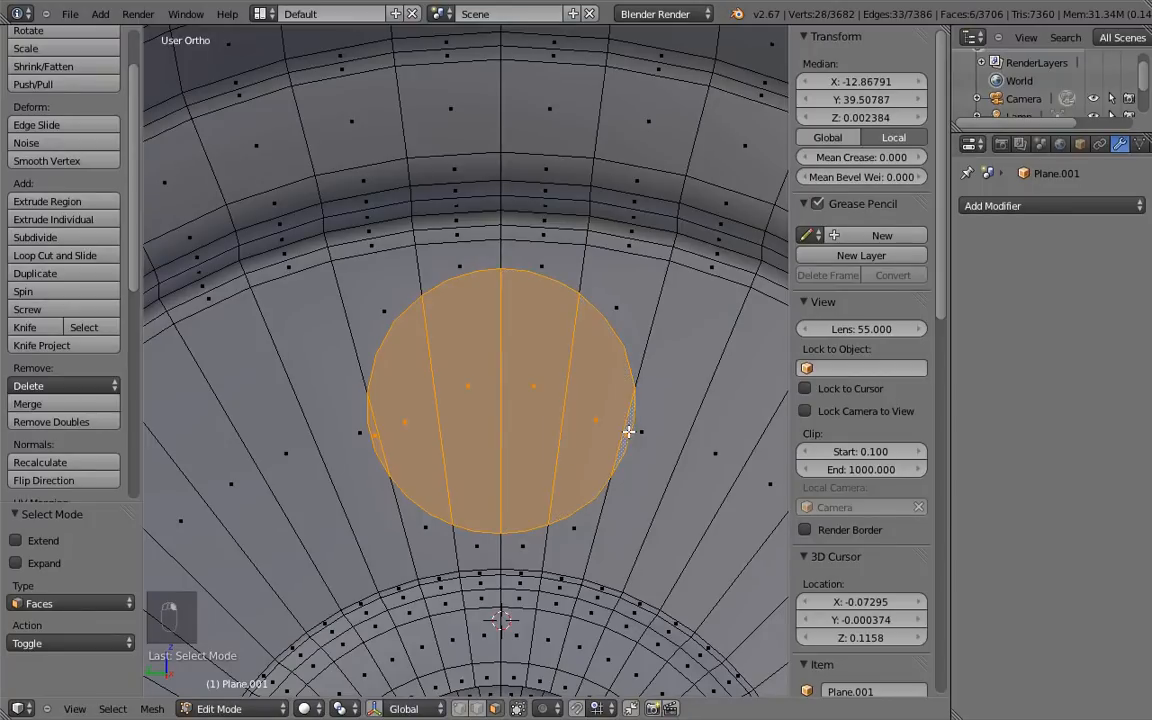
key("x")
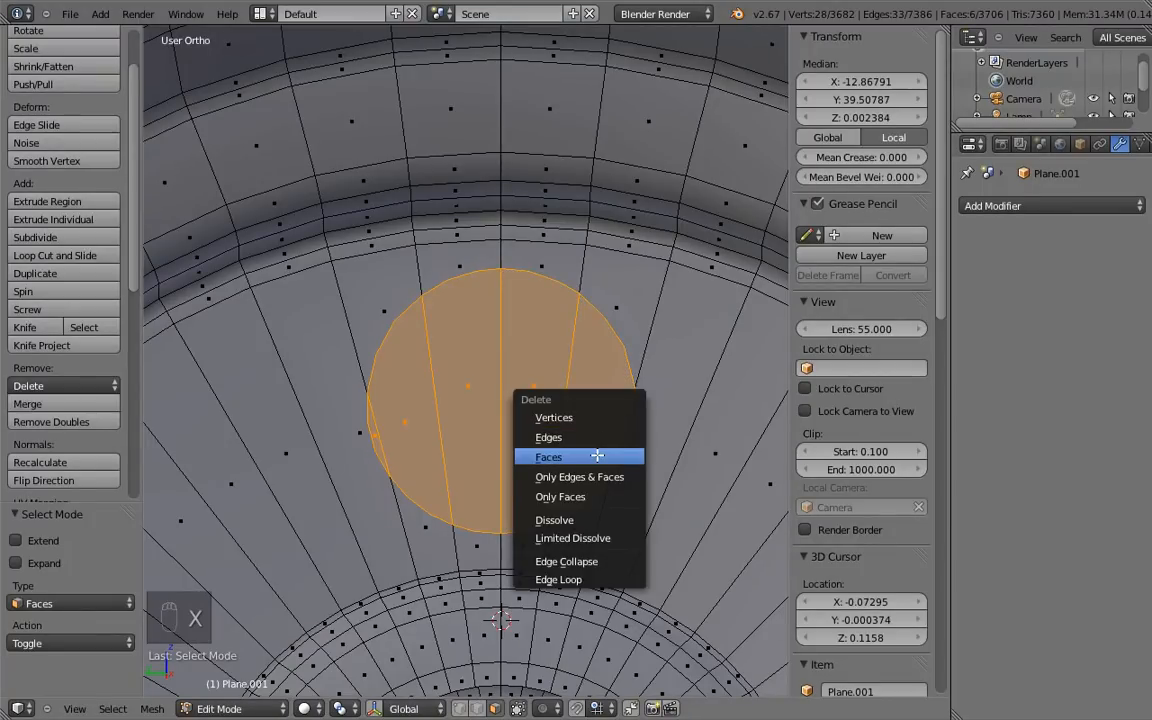
left_click(594, 456)
Step: Select the six faces inside the circular cut on the disc's other layer and delete them to open the hole
scroll(550, 420, "up", 3)
middle_click_drag(555, 372, 406, 422)
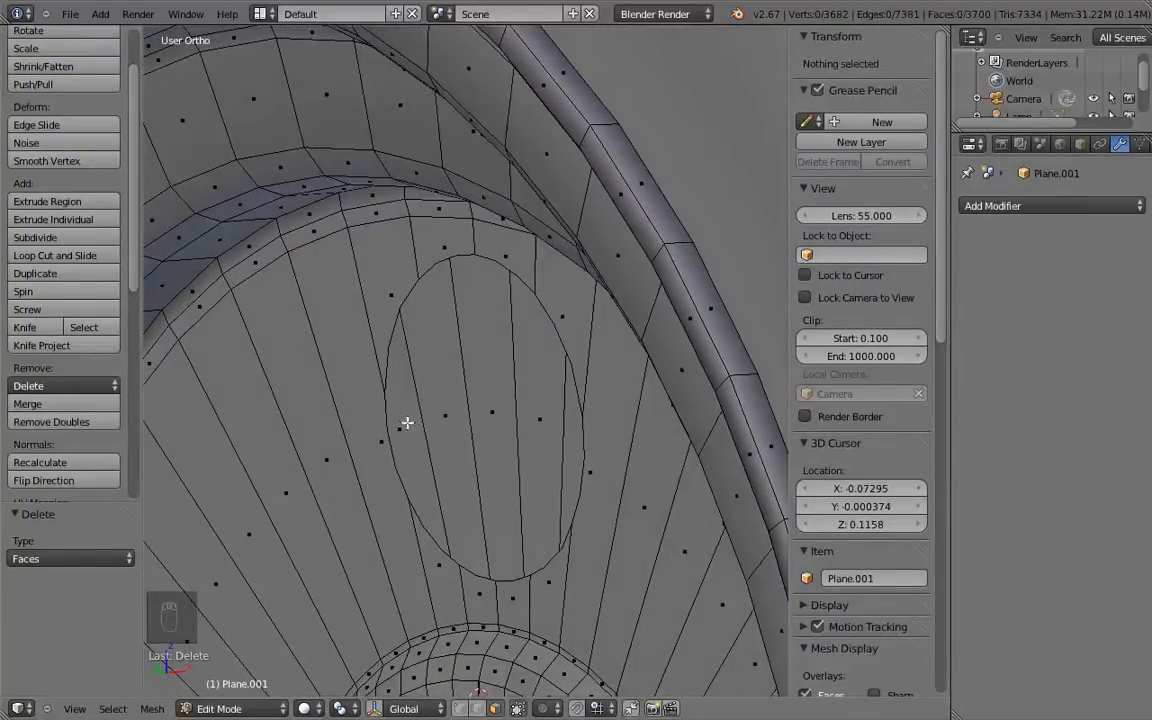
right_click(406, 423)
right_click(445, 414, "shift")
right_click(491, 409, "shift")
right_click(532, 418, "shift")
middle_click_drag(506, 423, 655, 297)
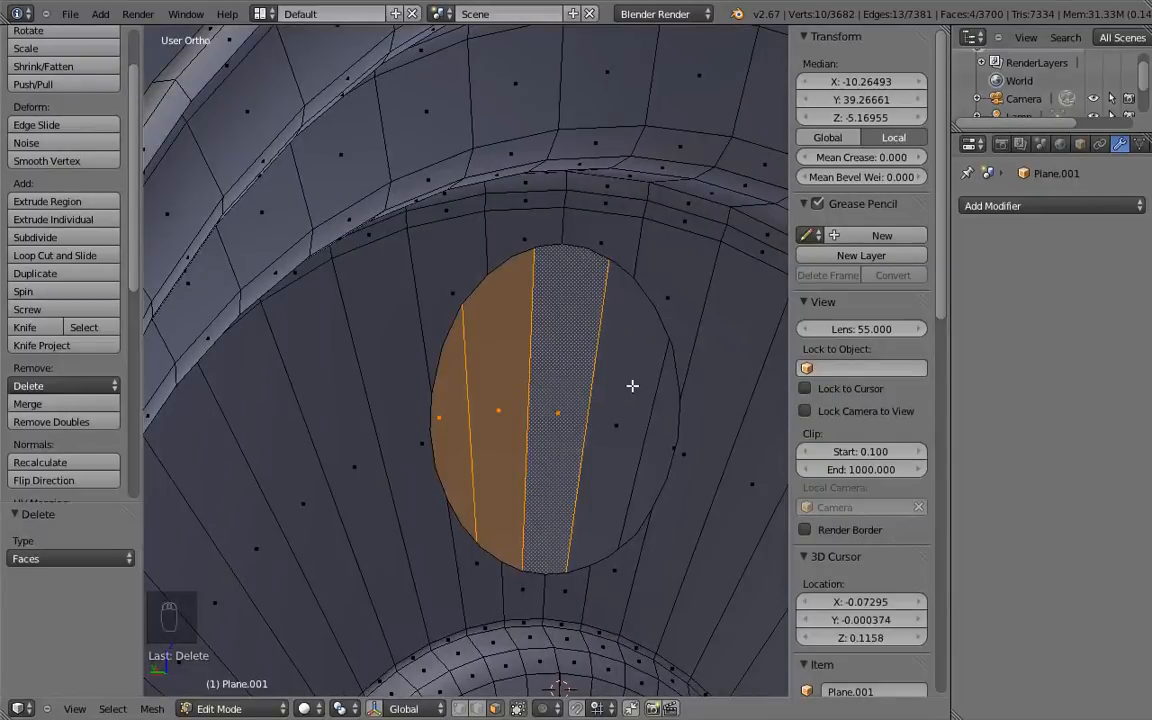
right_click(630, 419, "shift")
right_click(661, 435, "shift")
middle_click_drag(661, 435, 334, 380)
key("x")
left_click(556, 432)
Step: Select the ten disc faces surrounding the hole, duplicate them about 0.030 units along X and flip the duplicate's normals
right_click(334, 380)
right_click(370, 297, "shift")
right_click(465, 242, "shift")
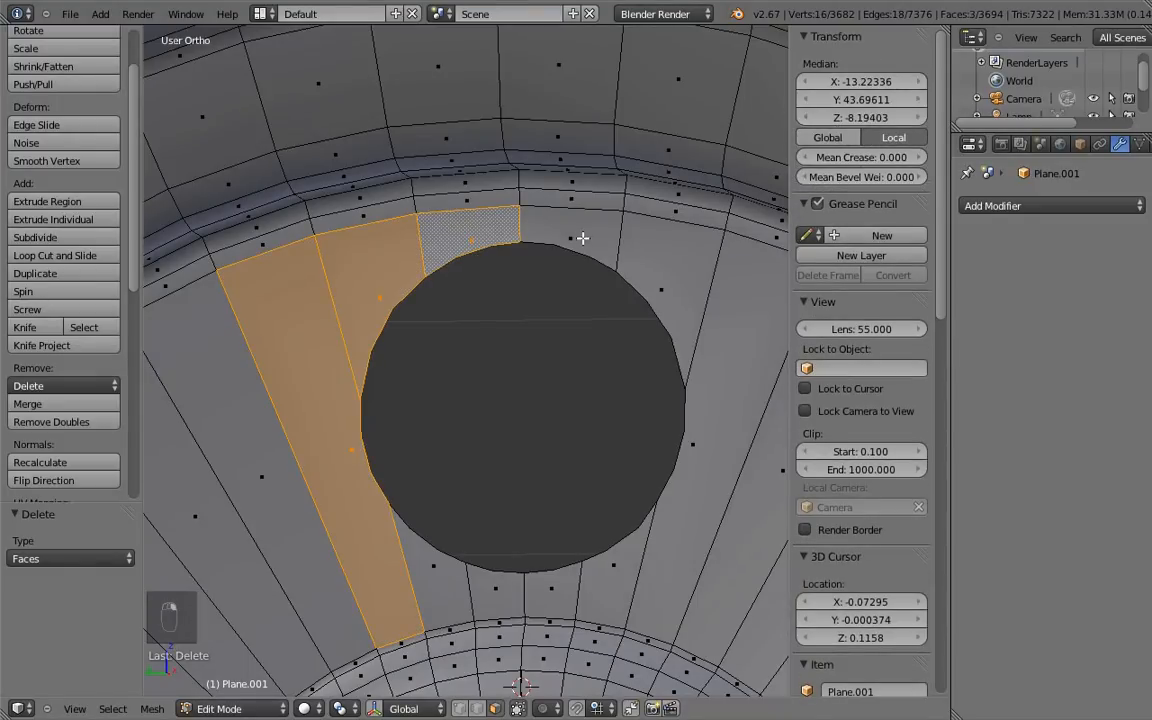
right_click(578, 239, "shift")
right_click(690, 315, "shift")
right_click(657, 469, "shift")
right_click(601, 588, "shift")
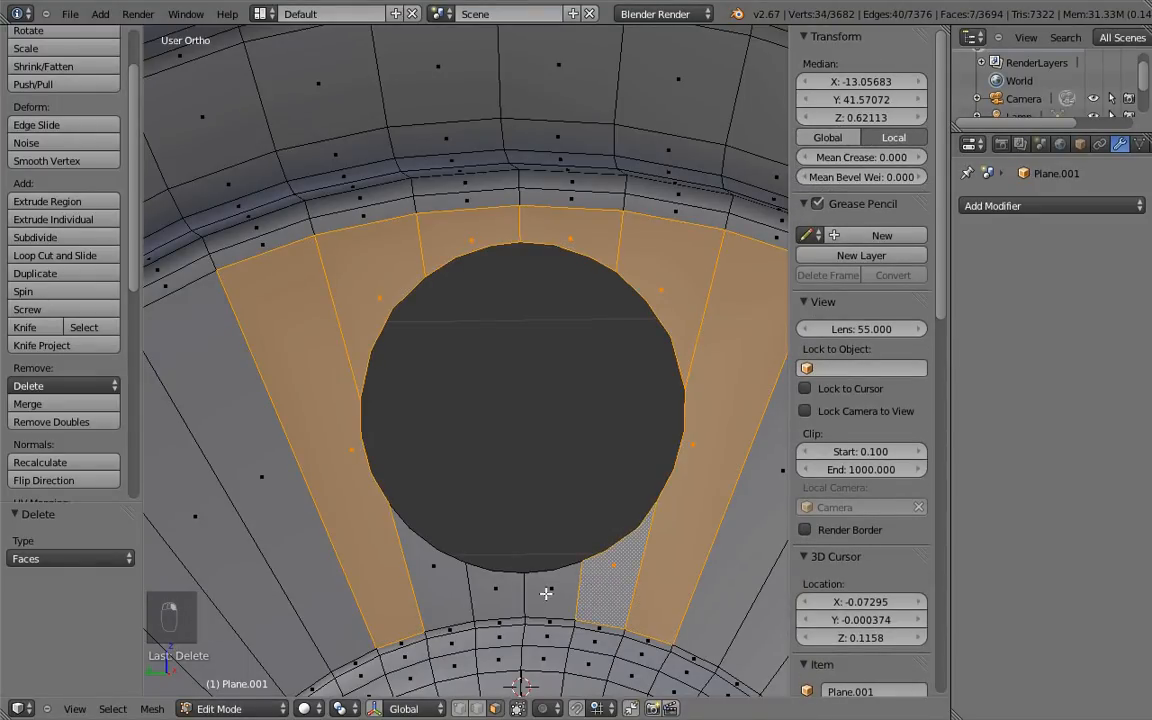
right_click(545, 597, "shift")
right_click(476, 594, "shift")
right_click(444, 592, "shift")
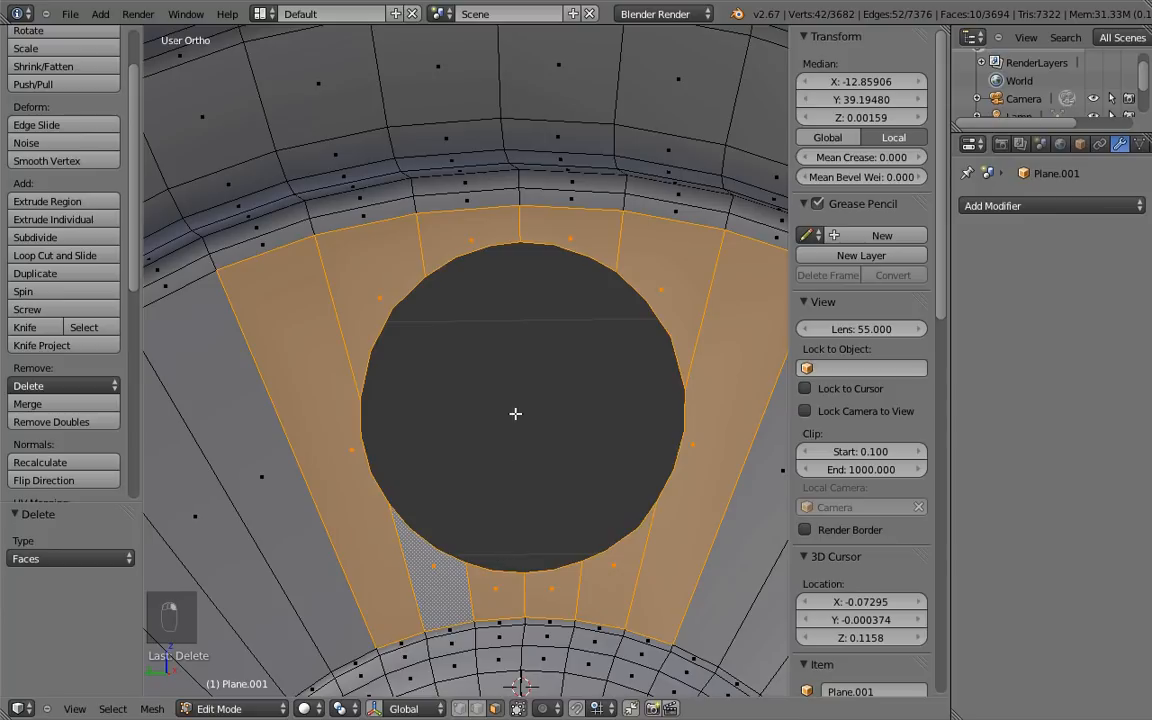
middle_click_drag(522, 395, 474, 412)
key("shift+d")
key("x")
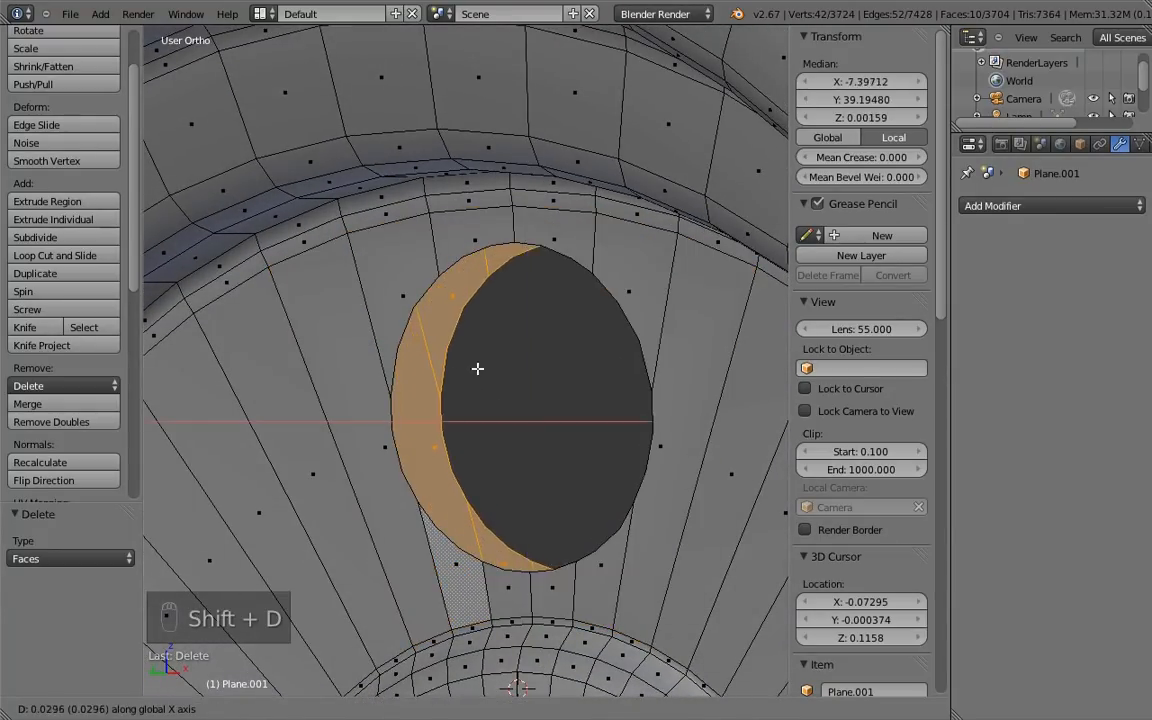
left_click(459, 378)
middle_click_drag(459, 378, 411, 319)
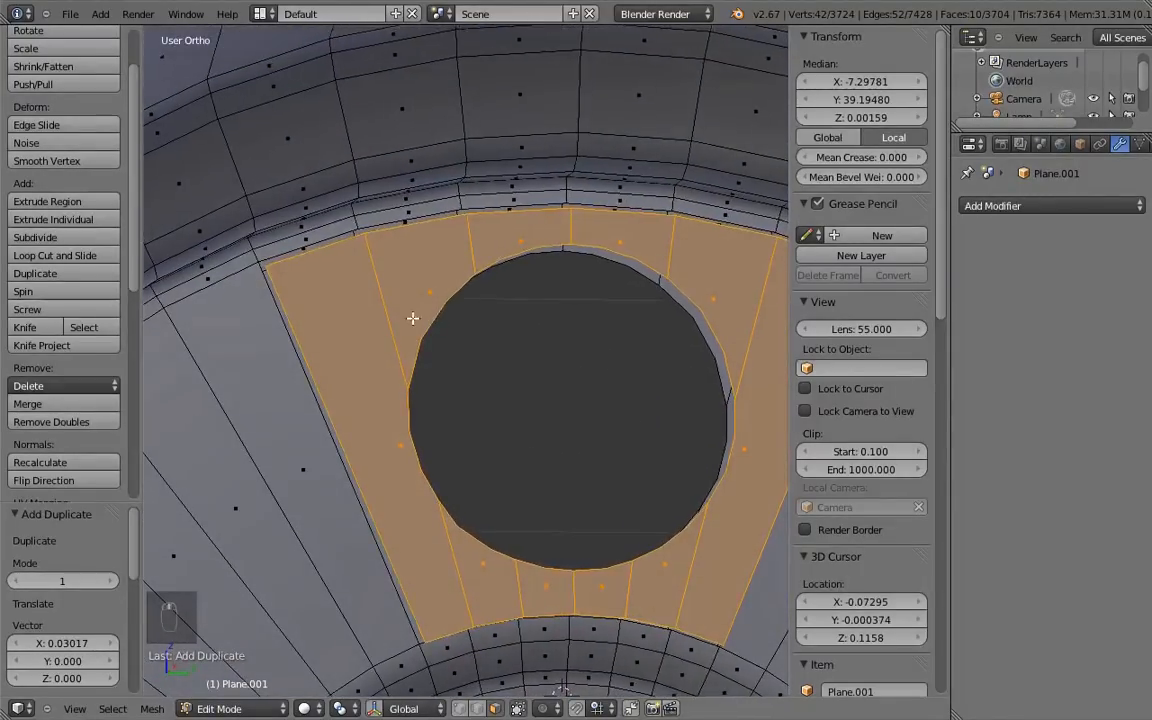
left_click(60, 480)
Step: Open the choice of snap elements
middle_click_drag(481, 374, 539, 383)
left_click(600, 708)
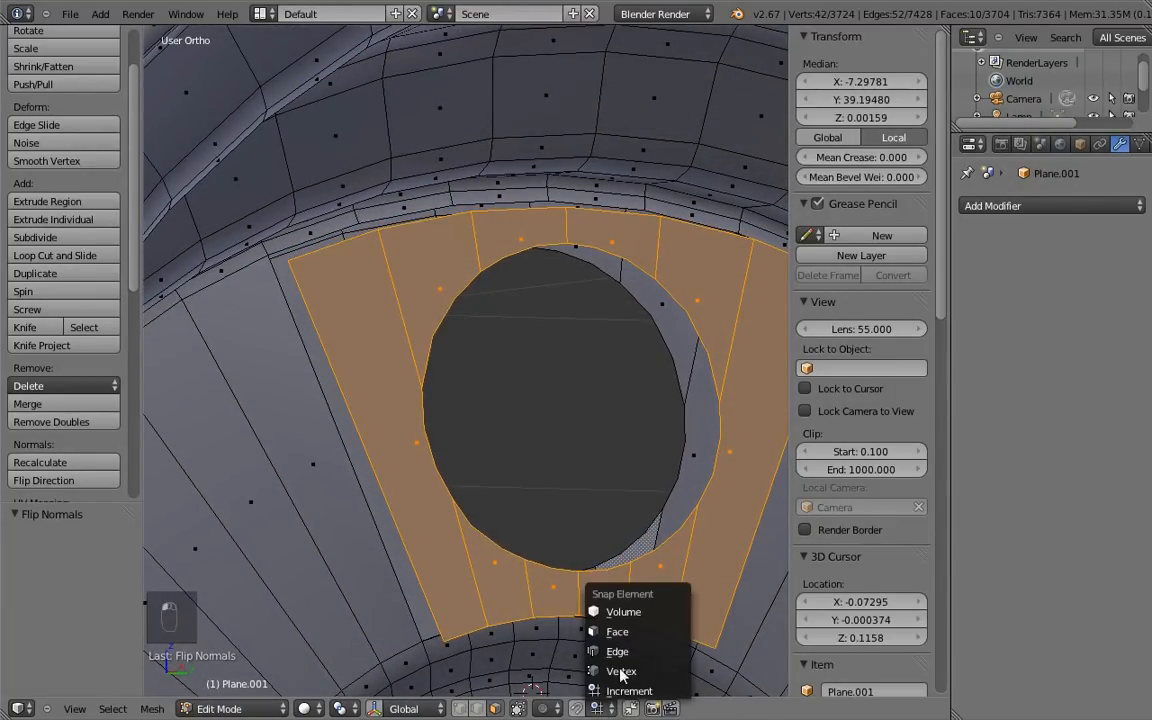
Step: Enable snapping to Vertex and move the selected holed segment so its outer left corner snaps to the wheel disc's matching vertex
left_click(626, 671)
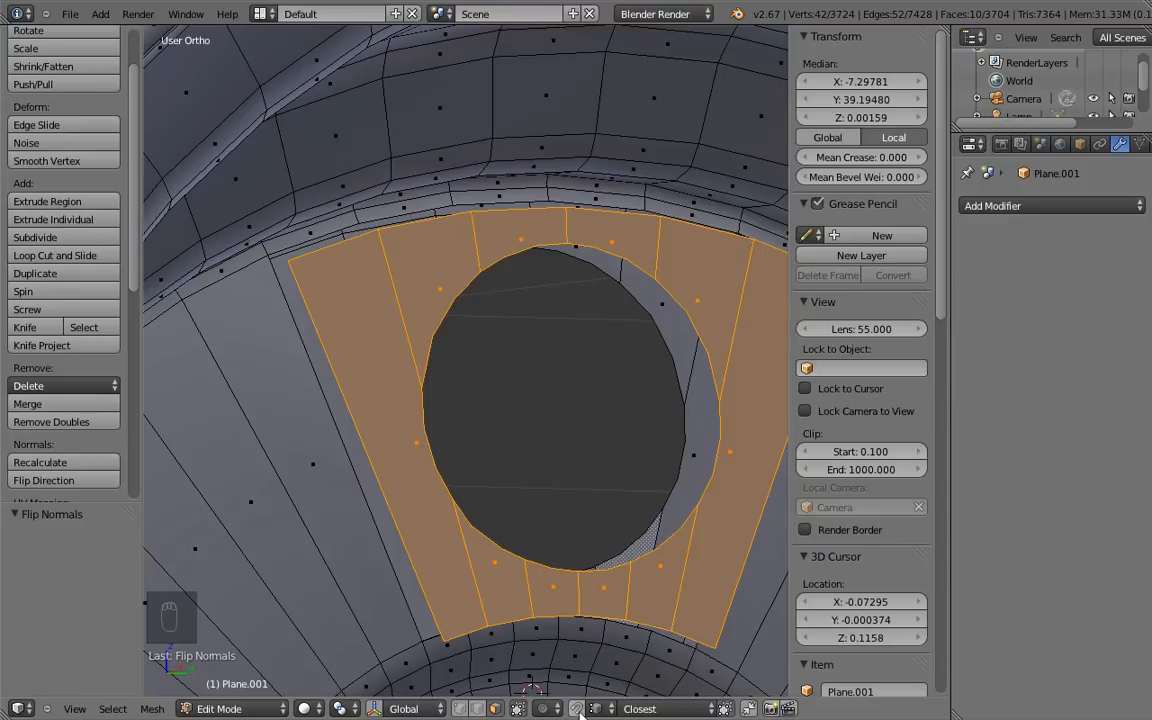
middle_click_drag(406, 352, 406, 380, "shift")
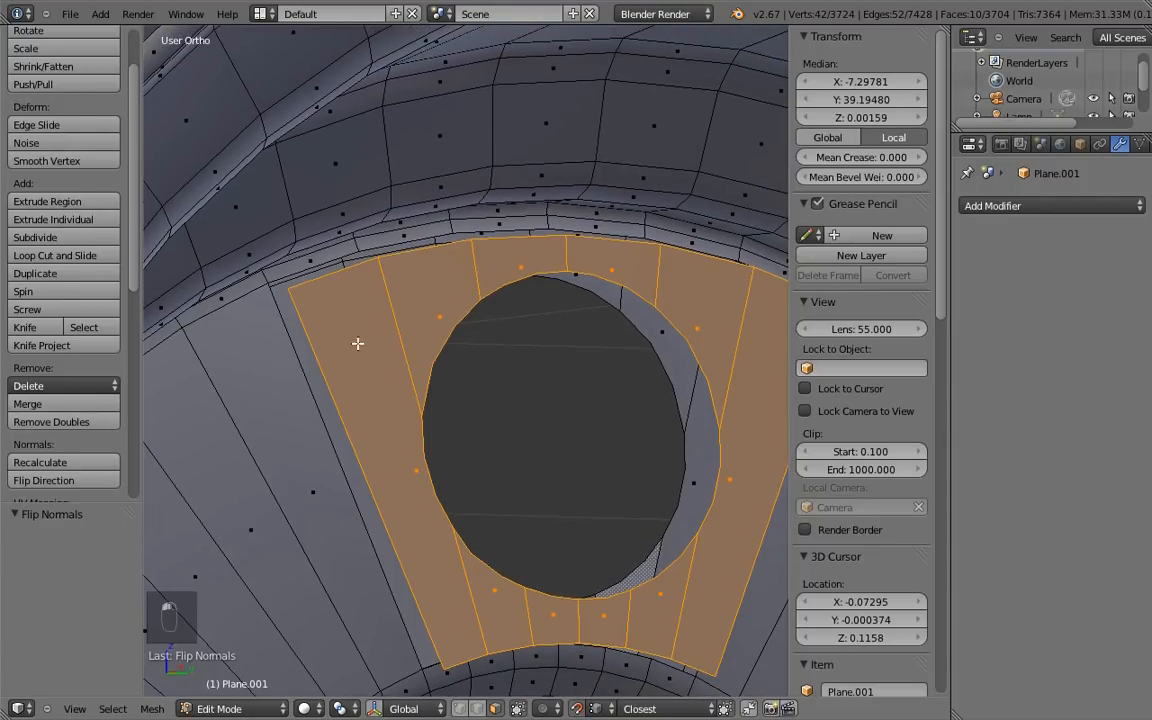
key("g")
left_click(268, 283)
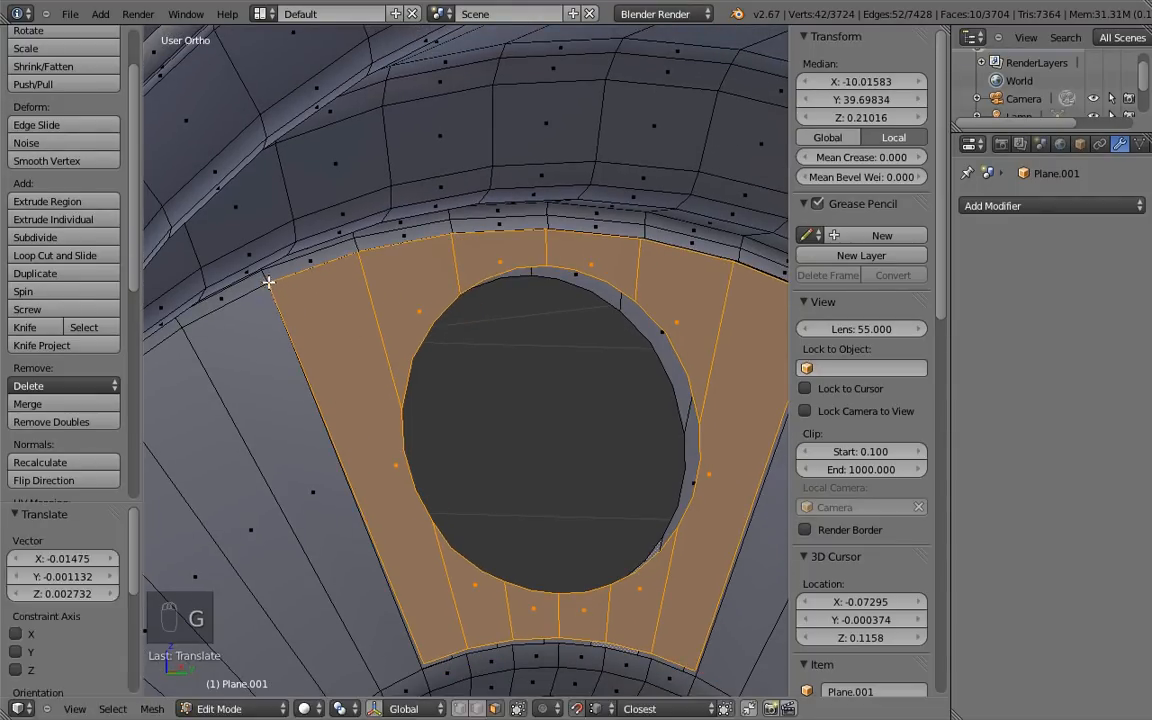
middle_click_drag(459, 311, 409, 173, "shift")
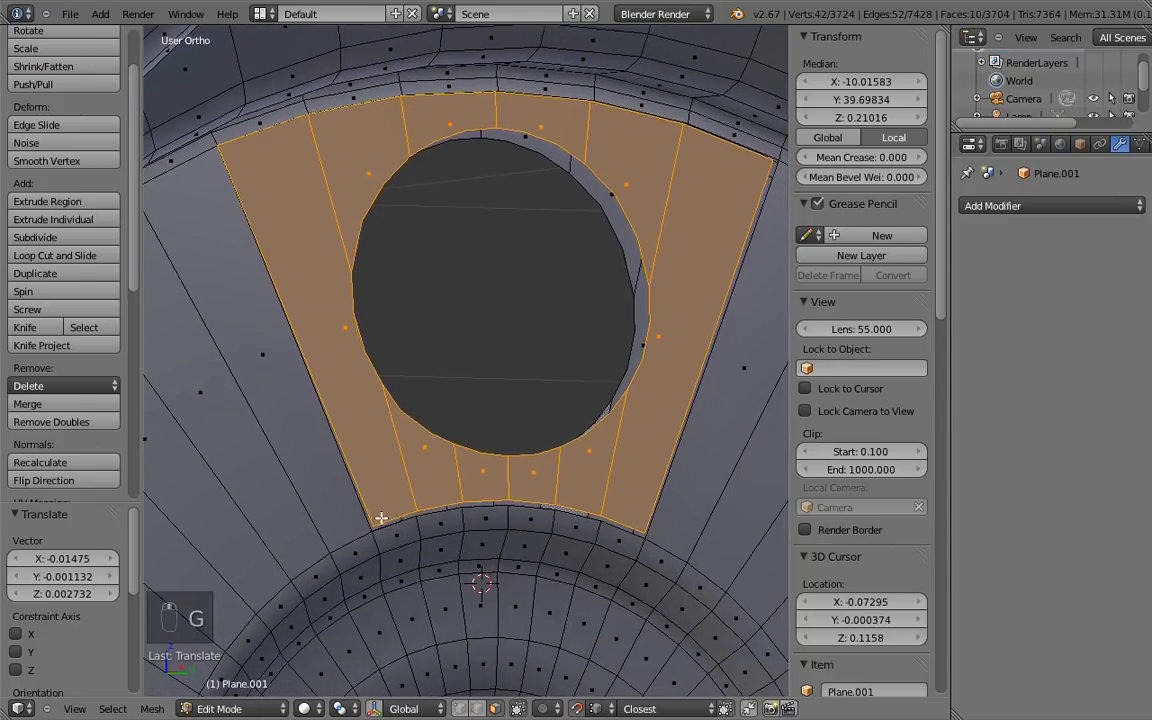
middle_click_drag(652, 489, 501, 398)
Step: Switch to vertex selection and snap the segment's first four inner-edge vertices, from the left corner rightward, onto the adjoining hub ring vertices
key("ctrl+Tab")
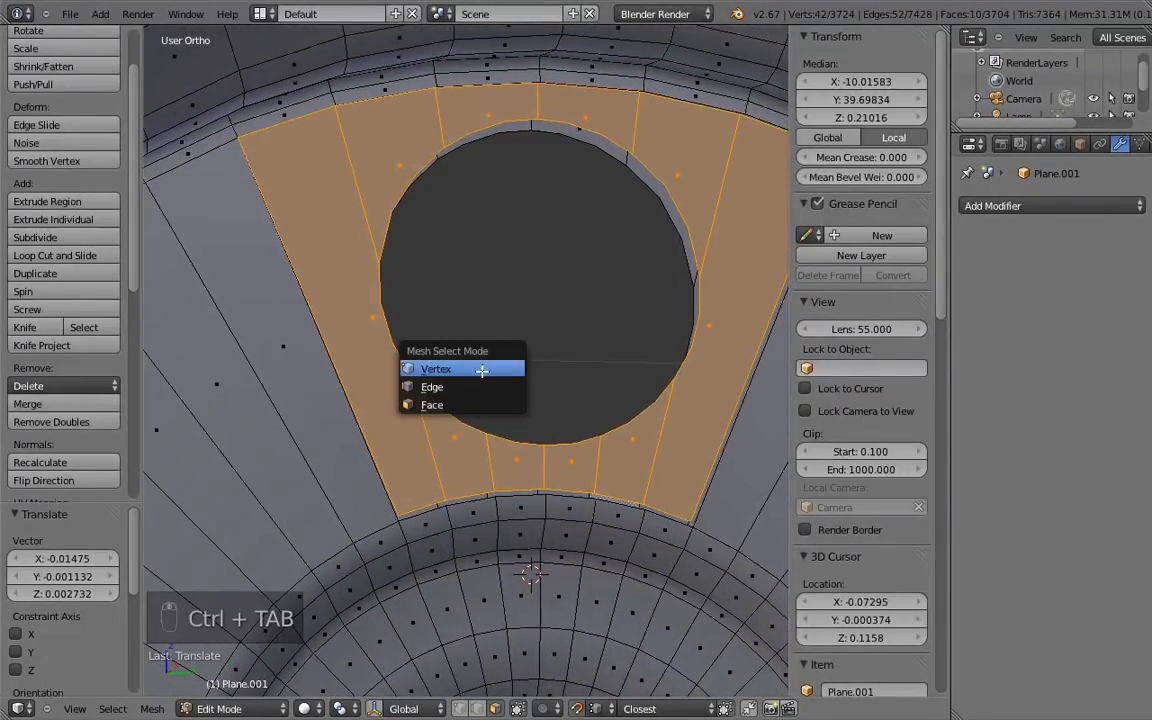
left_click(505, 368)
middle_click_drag(473, 355, 466, 262, "shift")
scroll(427, 429, "up", 3)
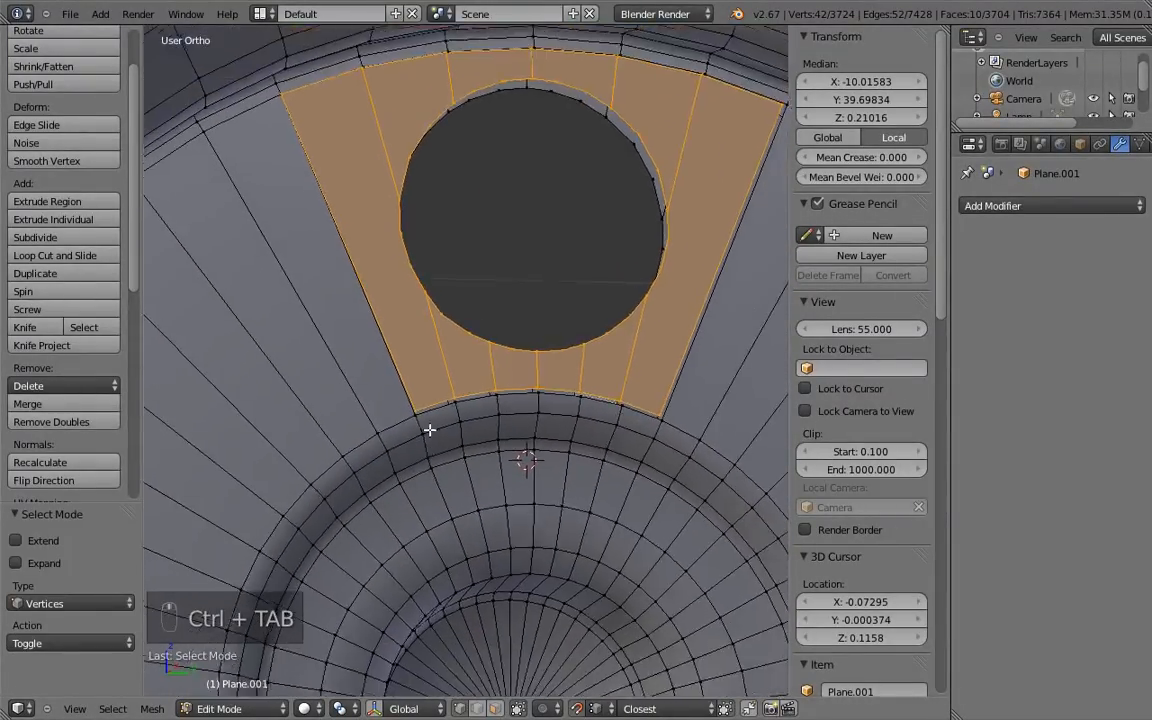
right_click(371, 456)
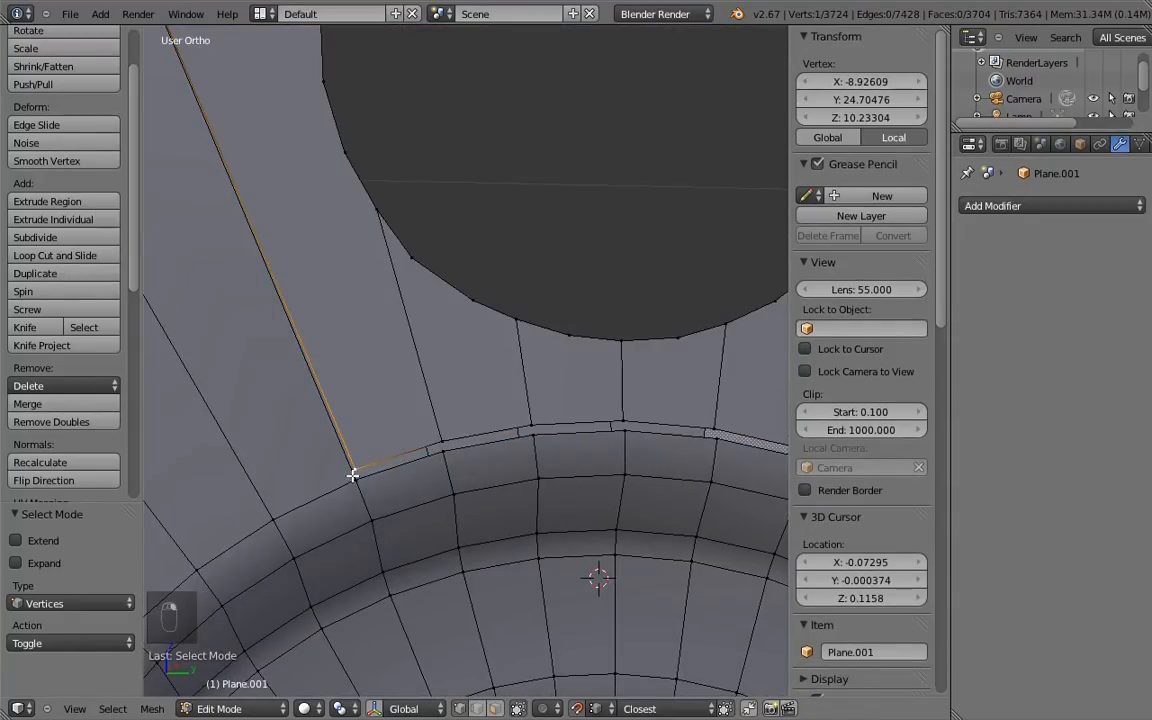
key("g")
left_click(391, 463)
key("g")
left_click(448, 451)
key("g")
left_click(537, 429)
key("g")
left_click(634, 432)
Step: Snap the remaining three inner-edge vertices, ending at the right corner, onto the hub ring's vertices
right_click(719, 429)
key("g")
left_click(727, 441)
middle_click_drag(702, 403, 416, 397, "shift")
right_click(533, 433)
key("g")
left_click(544, 452)
right_click(618, 467)
key("g")
left_click(627, 478)
Step: Snap the segment's outer right corner and the vertex beside it onto the matching rim vertices
middle_click_drag(621, 347, 522, 525, "shift")
middle_click_drag(694, 225, 612, 386, "shift")
middle_click_drag(650, 285, 585, 379, "shift")
right_click(636, 236)
key("g")
left_click(660, 226)
key("g")
left_click(478, 176)
Step: Snap the three middle vertices of the segment's outer edge, above the round hole, onto the rim's vertices
middle_click_drag(527, 319, 793, 460, "shift")
middle_click_drag(586, 347, 570, 306)
key("g")
right_click(536, 265)
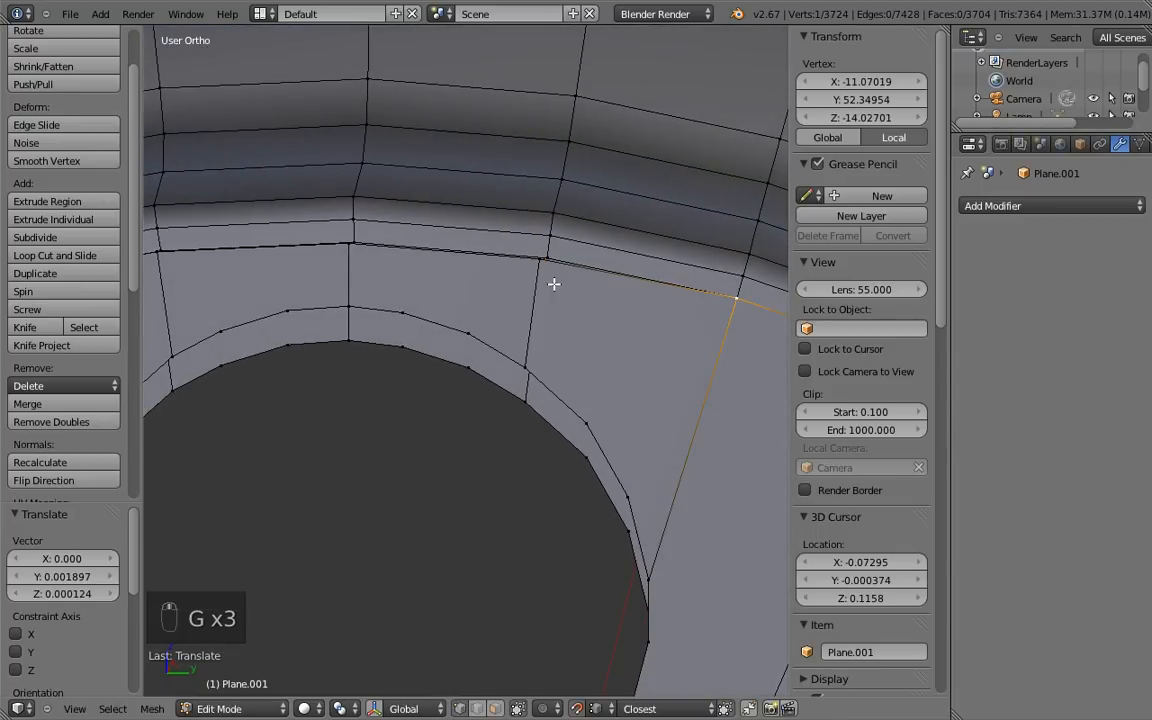
key("g")
left_click(520, 254)
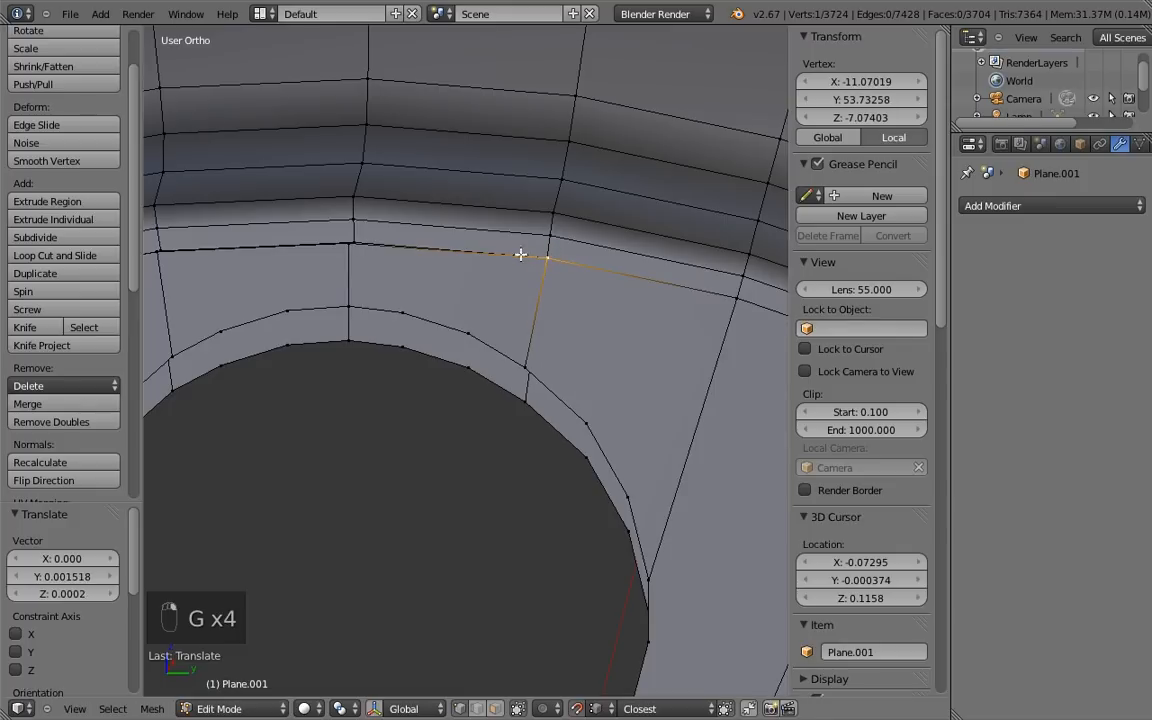
key("g")
left_click(355, 250)
middle_click_drag(360, 267, 565, 344)
key("g")
left_click(443, 330)
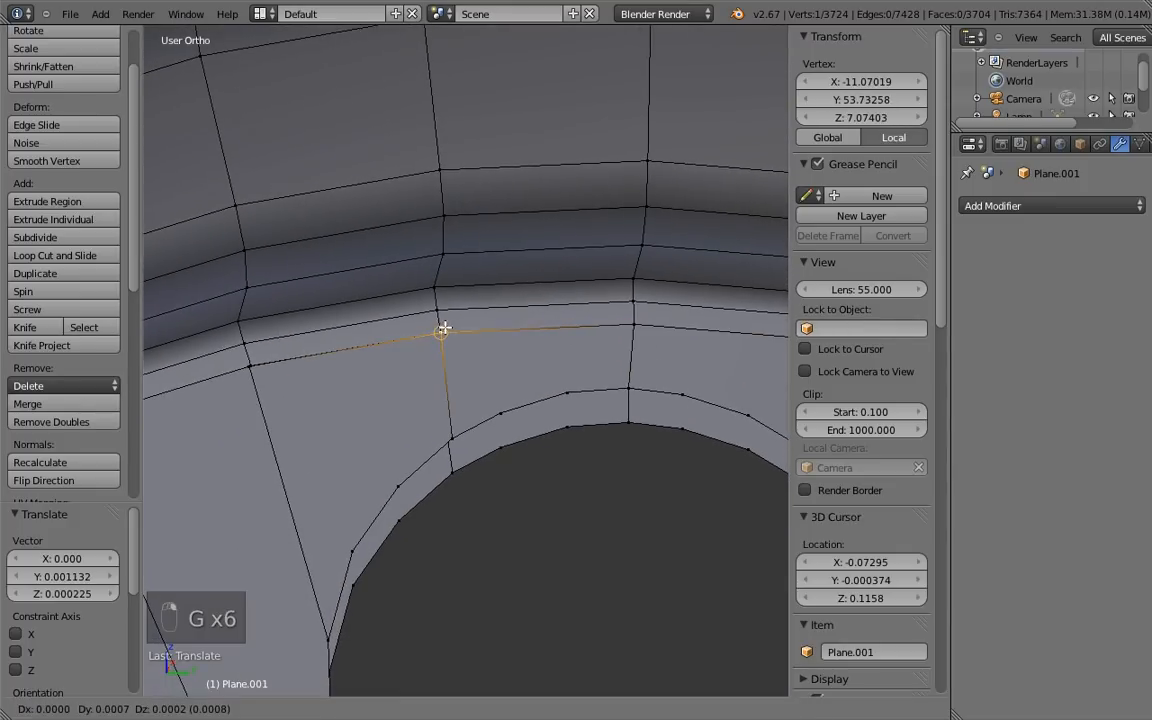
Step: Snap the last two vertices at the left end of the segment's outer edge, including the corner, onto the rim
middle_click_drag(339, 355, 422, 355, "shift")
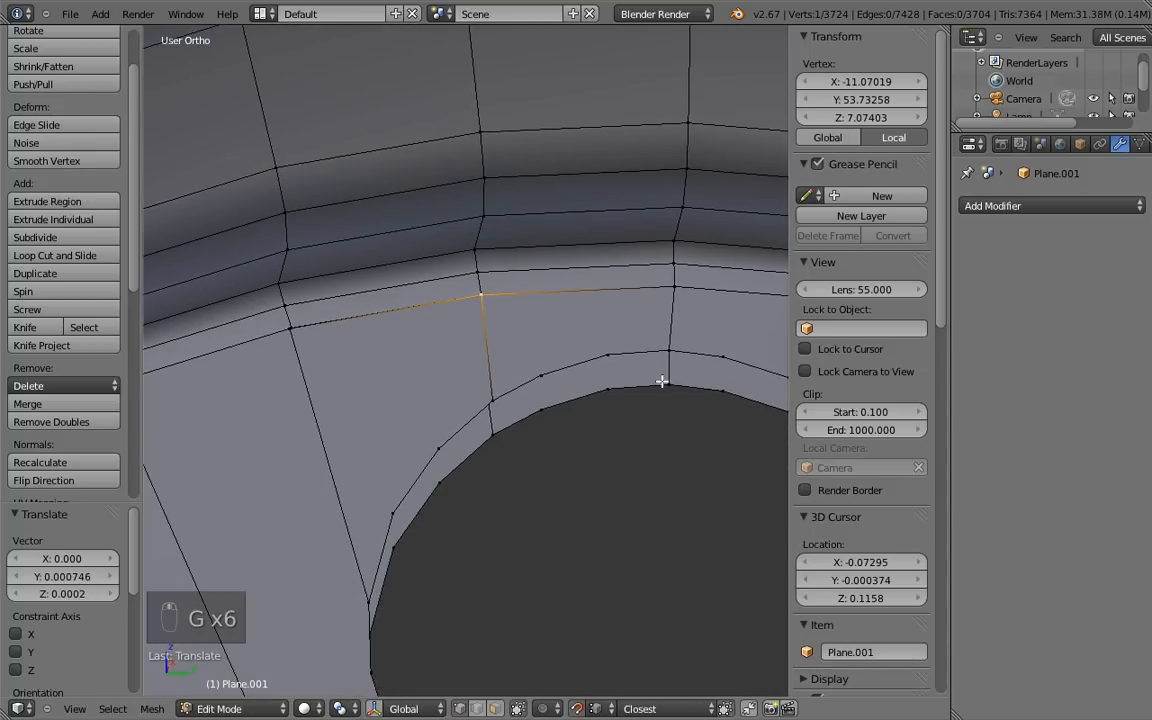
middle_click_drag(570, 368, 627, 370)
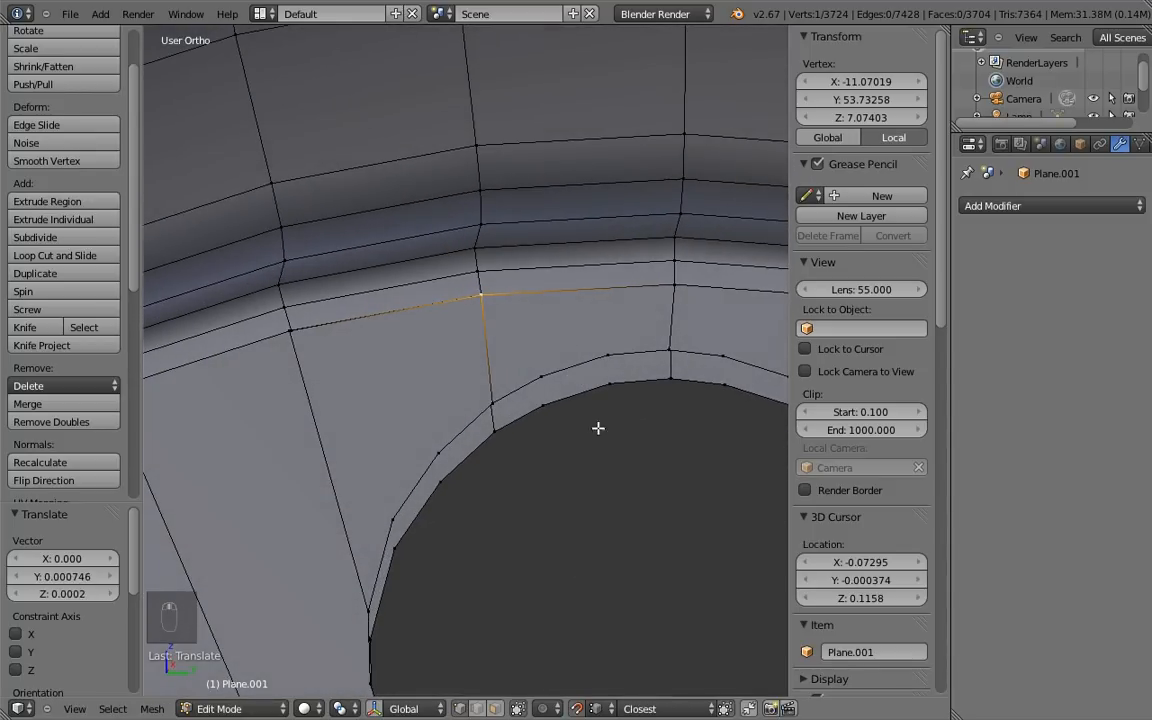
middle_click_drag(498, 378, 527, 391, "shift")
key("g")
left_click(331, 341)
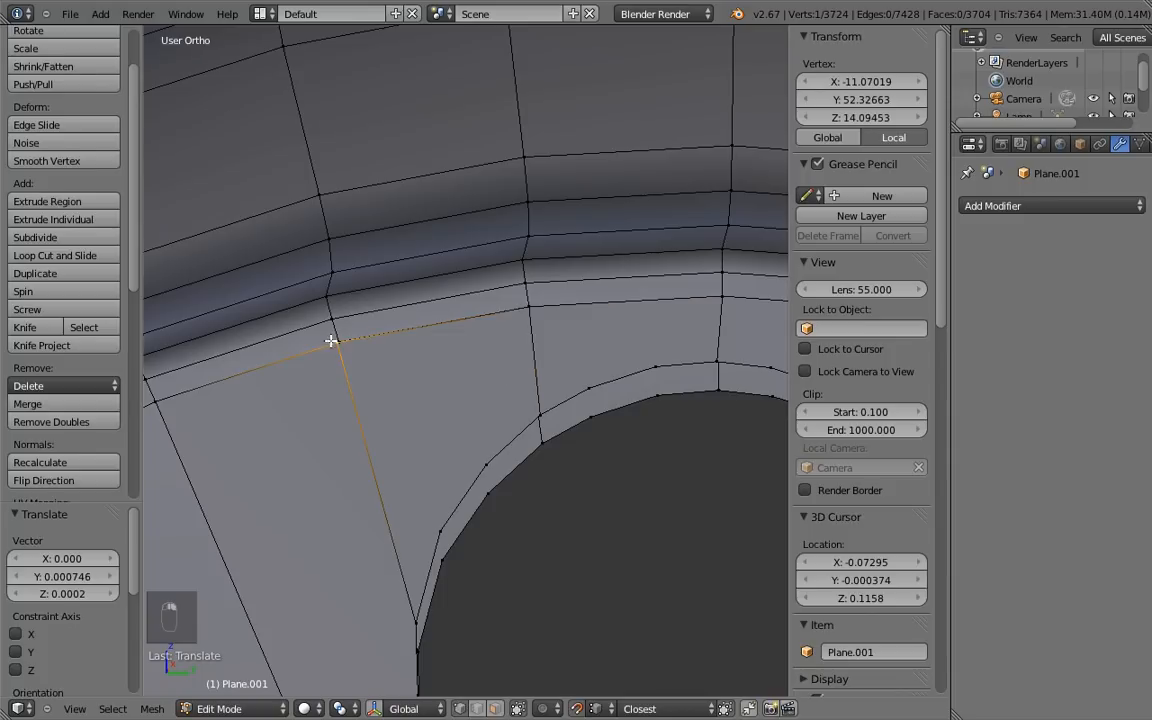
mouse_move(372, 351)
middle_mouse_down()
mouse_move(350, 355)
mouse_move(352, 345)
middle_mouse_up()
right_click(352, 343)
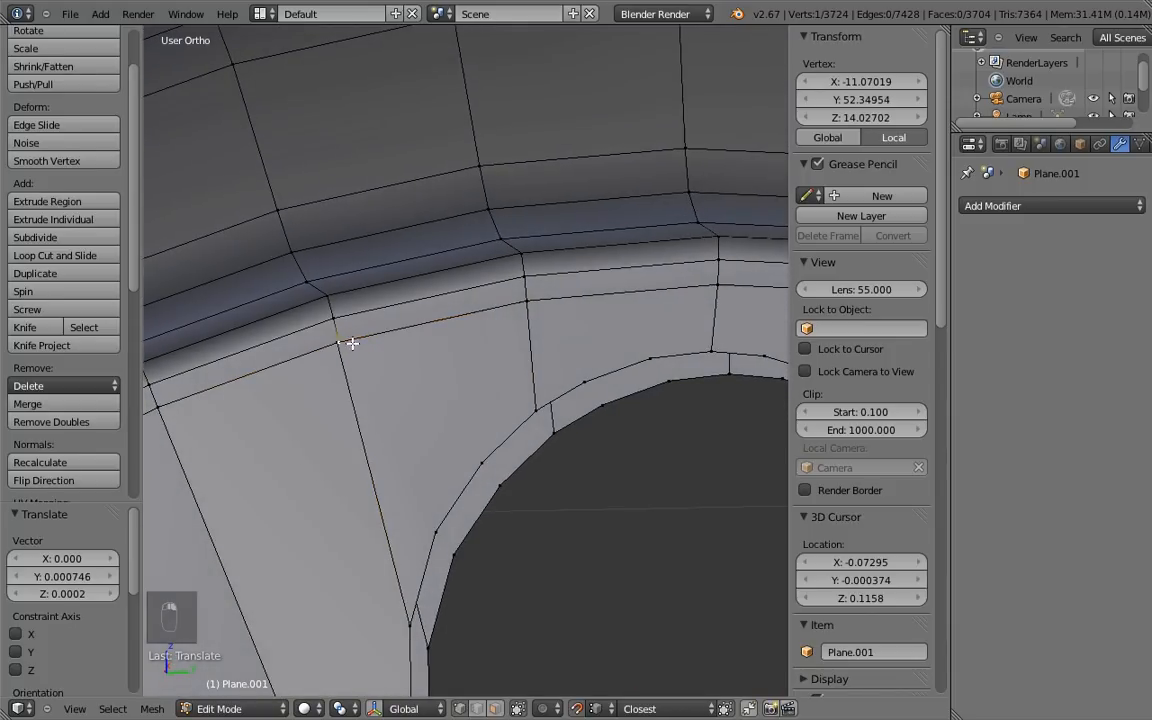
right_click(337, 345)
key("g")
left_click(354, 347)
middle_click_drag(365, 365, 488, 337, "shift")
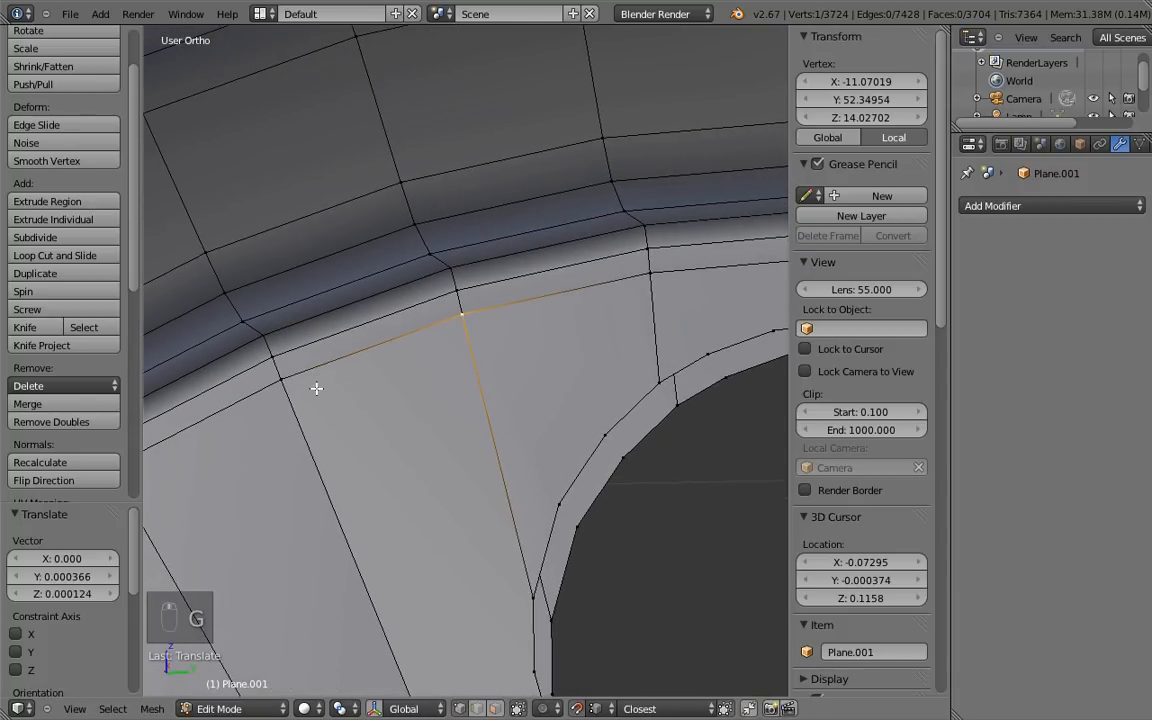
right_click(285, 383)
key("g")
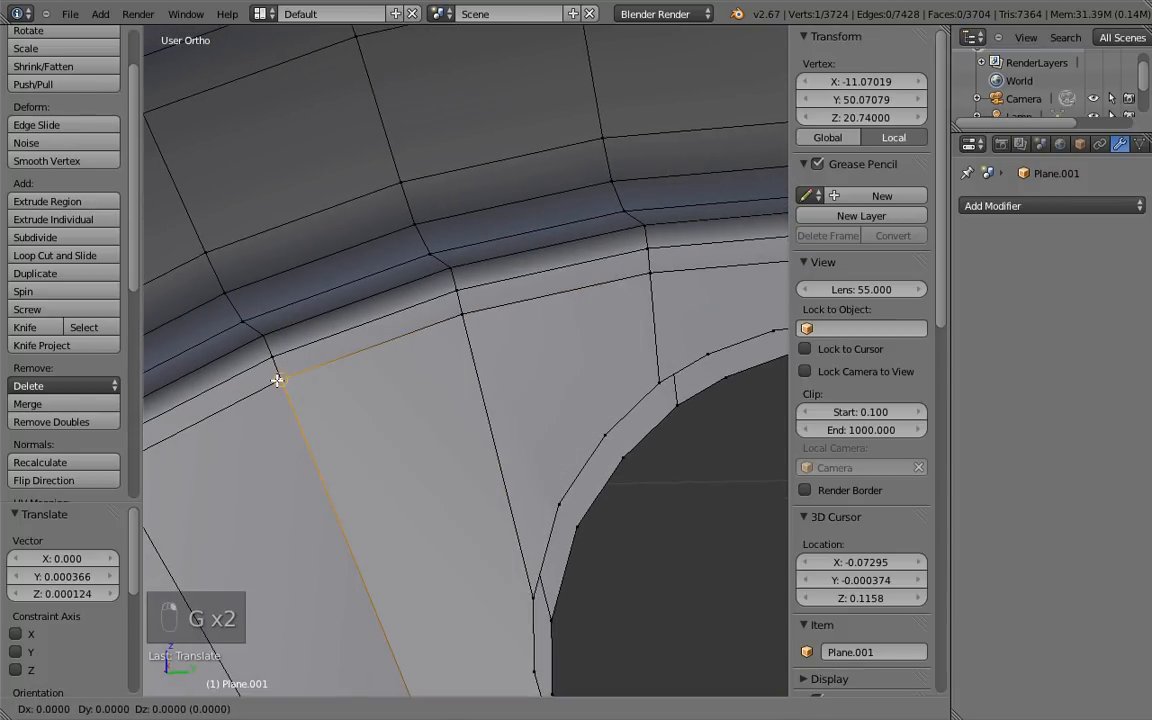
left_click(278, 382)
scroll(512, 450, "down", 6)
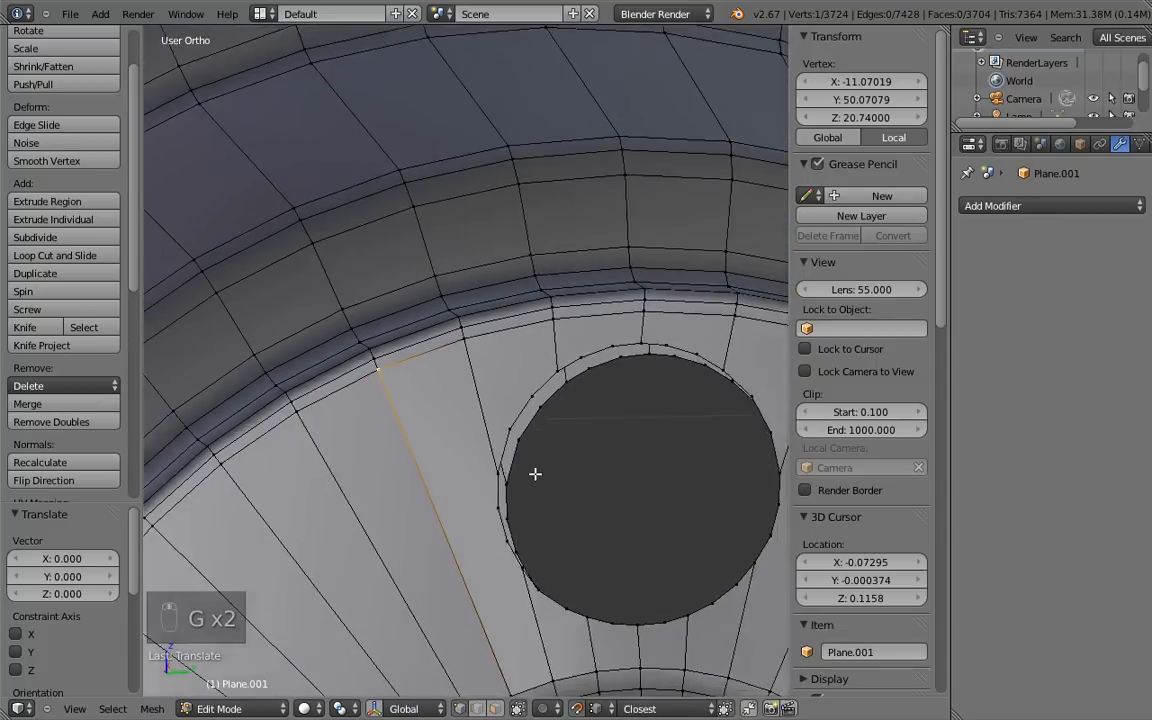
middle_click_drag(542, 405, 504, 293, "shift")
Step: In face selection and wireframe display, select the plain disc faces on both sides of the wheel around the holed segment and delete them
key("Tab")
key("Tab")
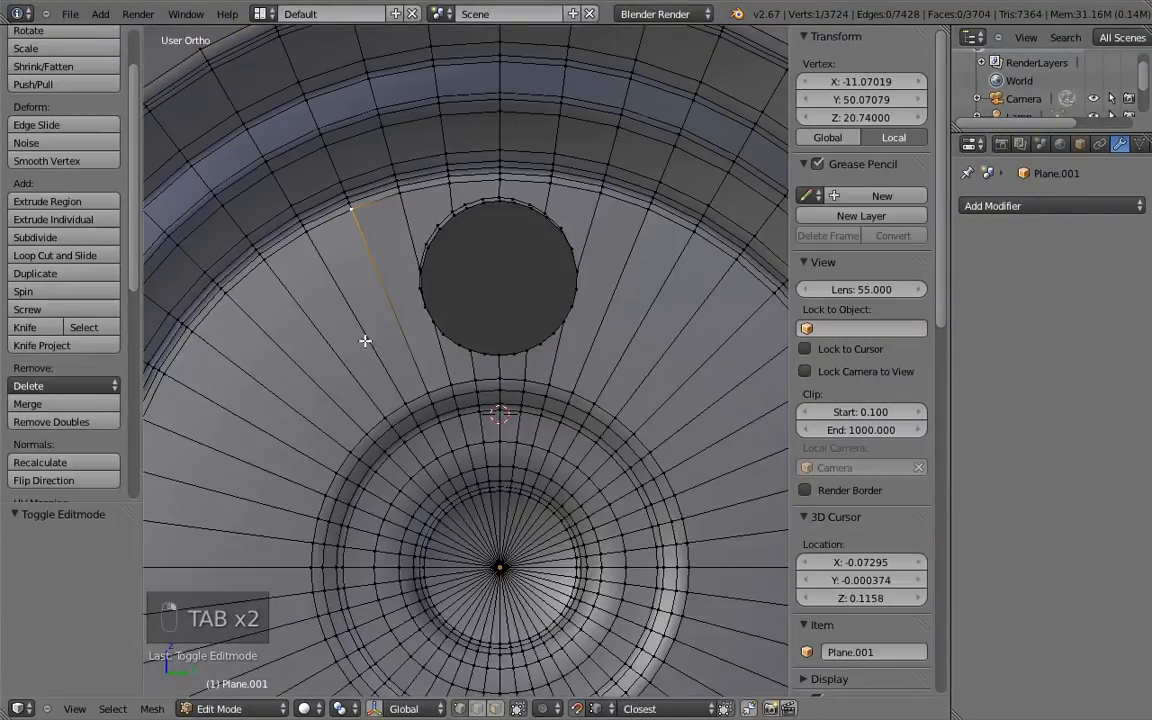
key("ctrl+Tab")
left_click(349, 379)
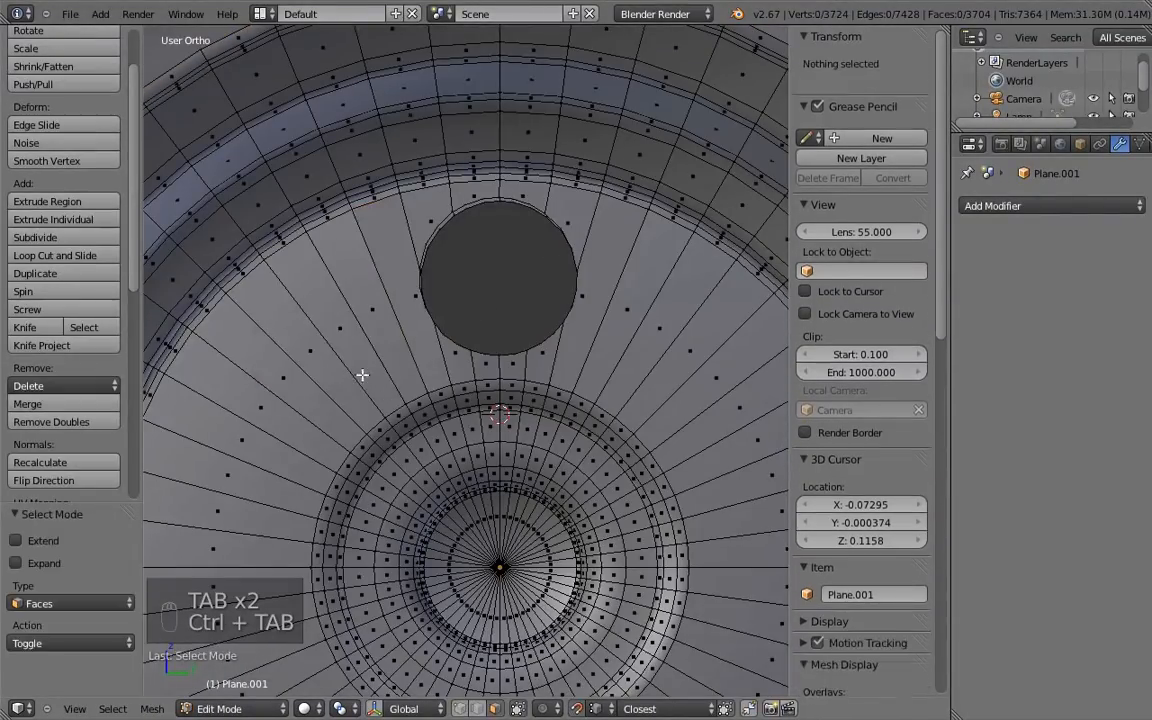
middle_click_drag(360, 375, 386, 329, "shift")
key("z")
right_click(410, 272)
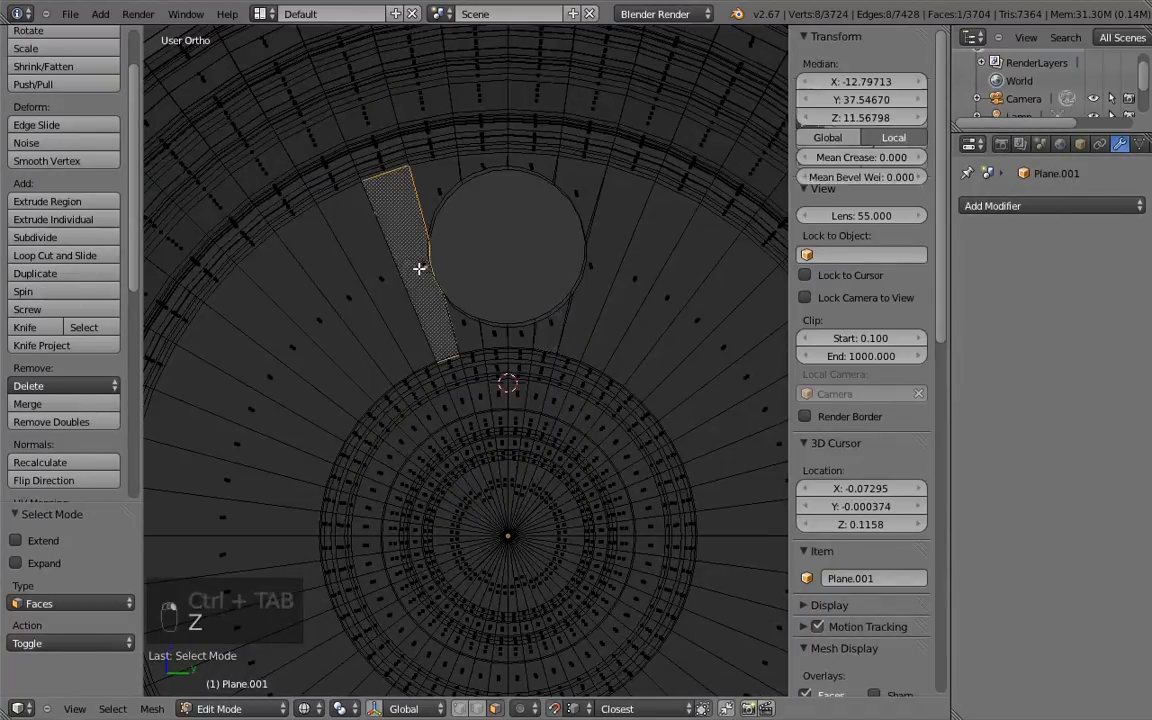
right_click(372, 291, "alt")
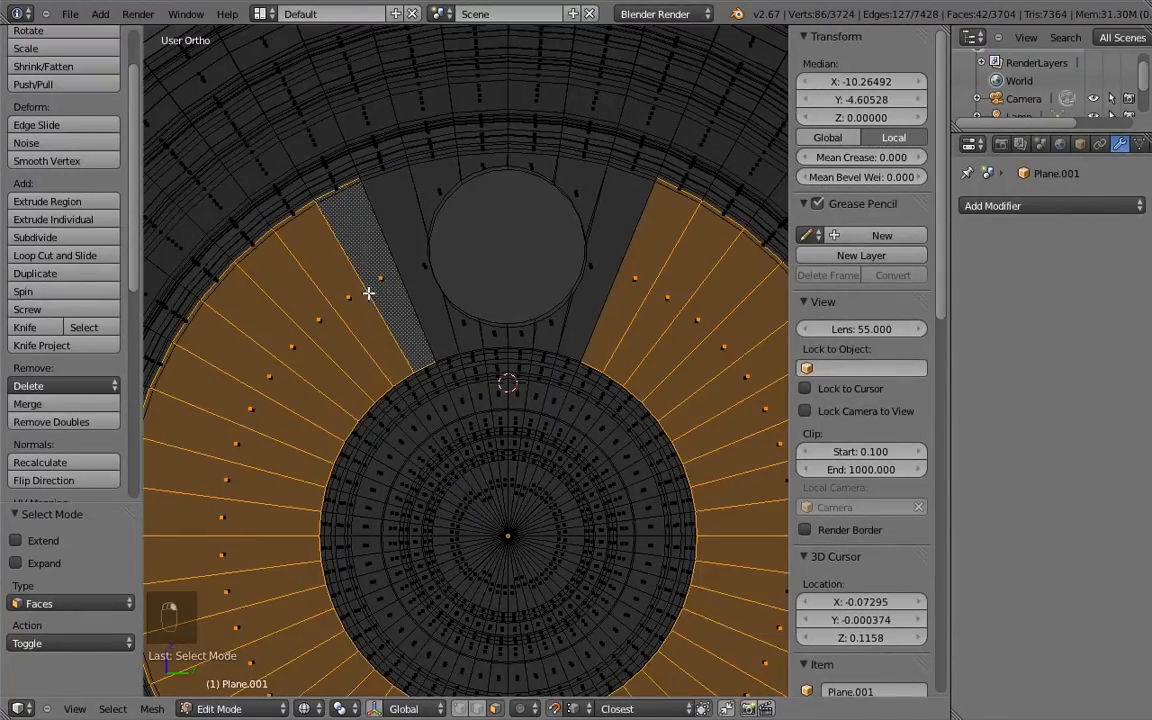
right_click(369, 293, "alt+shift")
key("x")
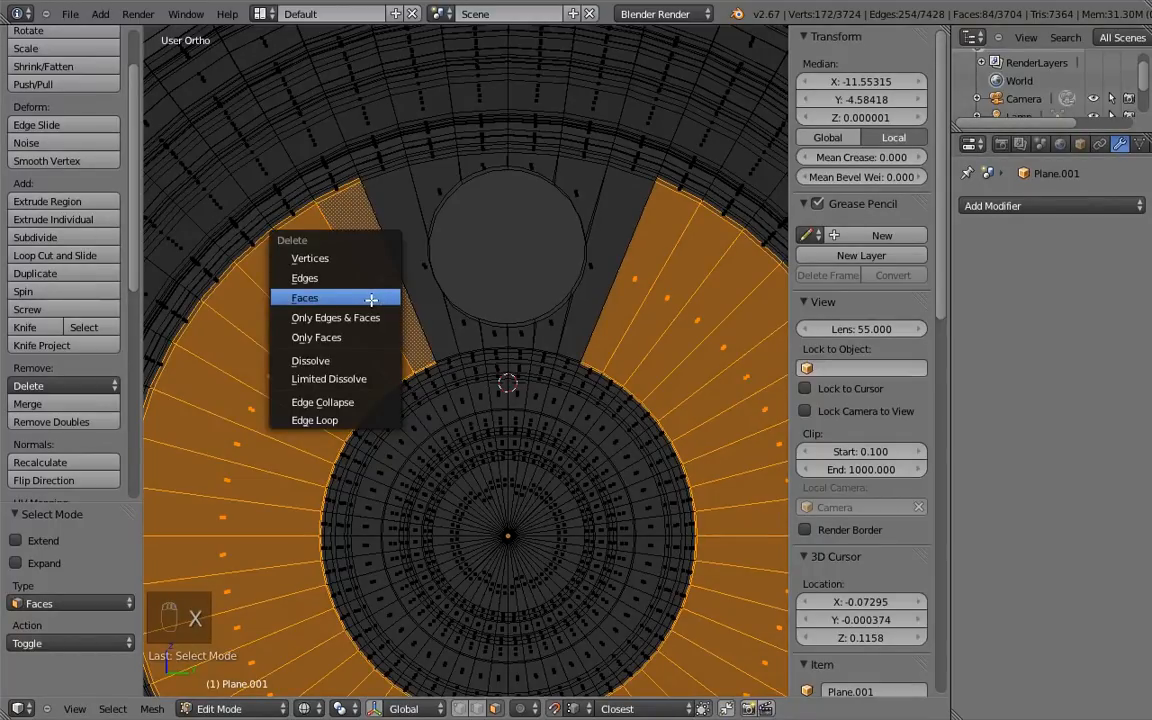
left_click(367, 299)
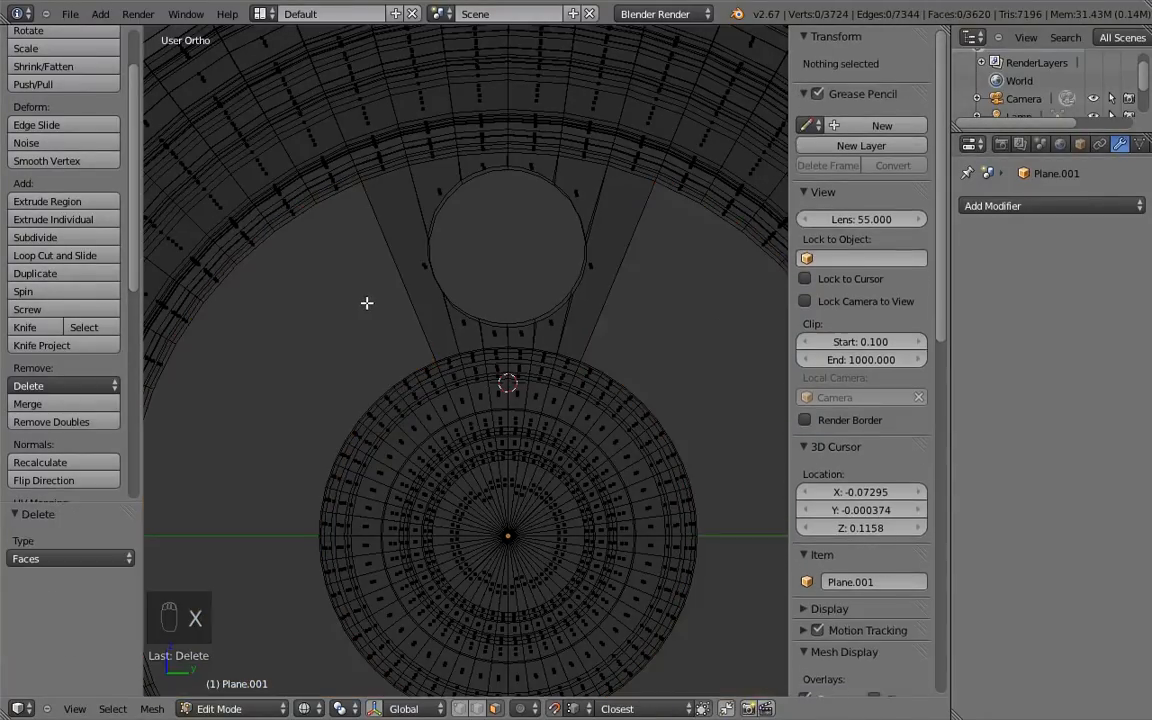
right_click(419, 262)
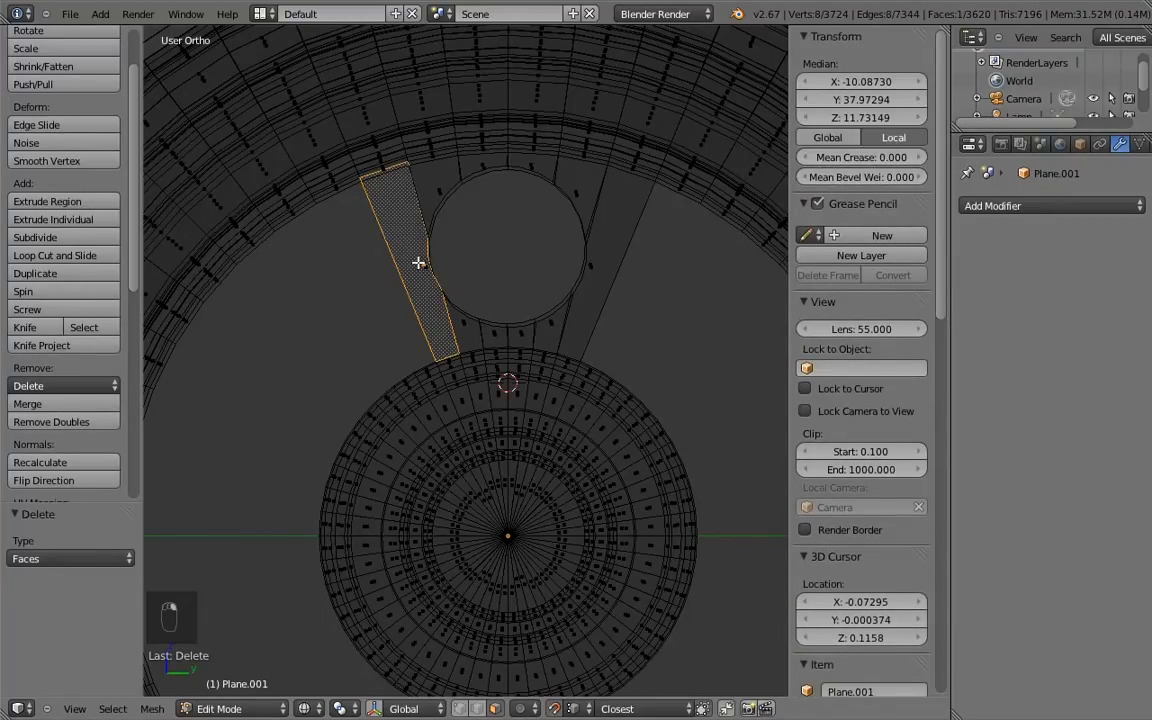
key("l")
mouse_move(430, 270)
middle_mouse_down()
mouse_move(638, 298)
mouse_move(525, 292)
middle_mouse_up()
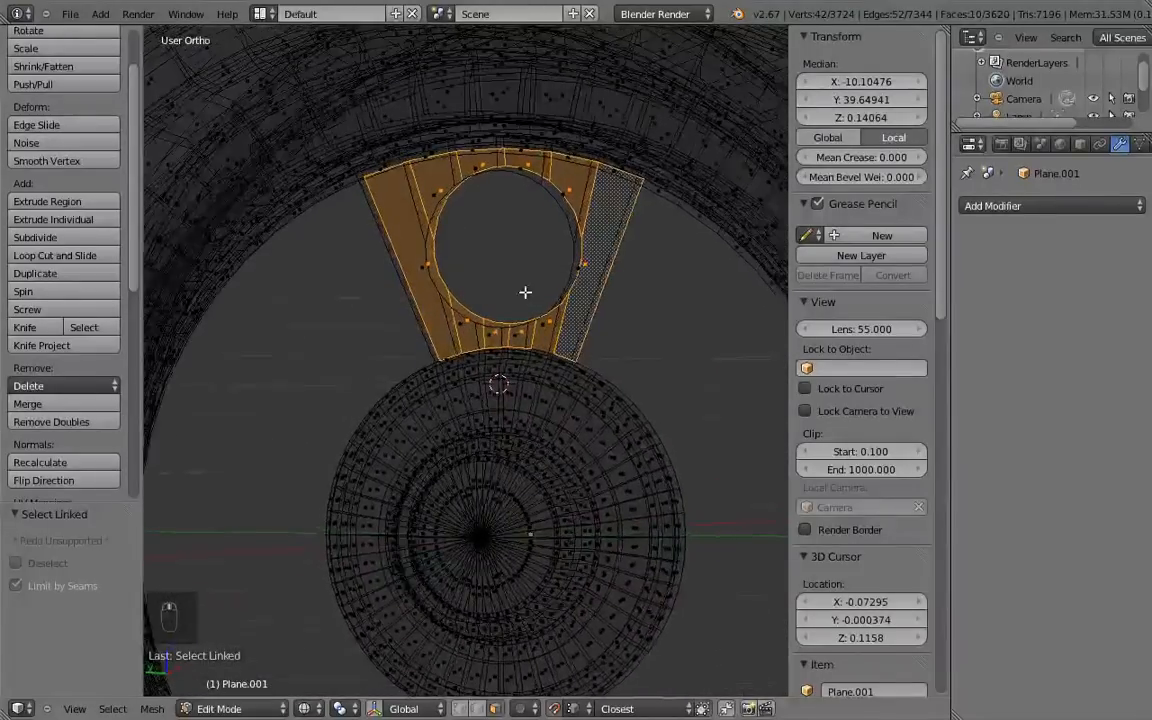
key("l")
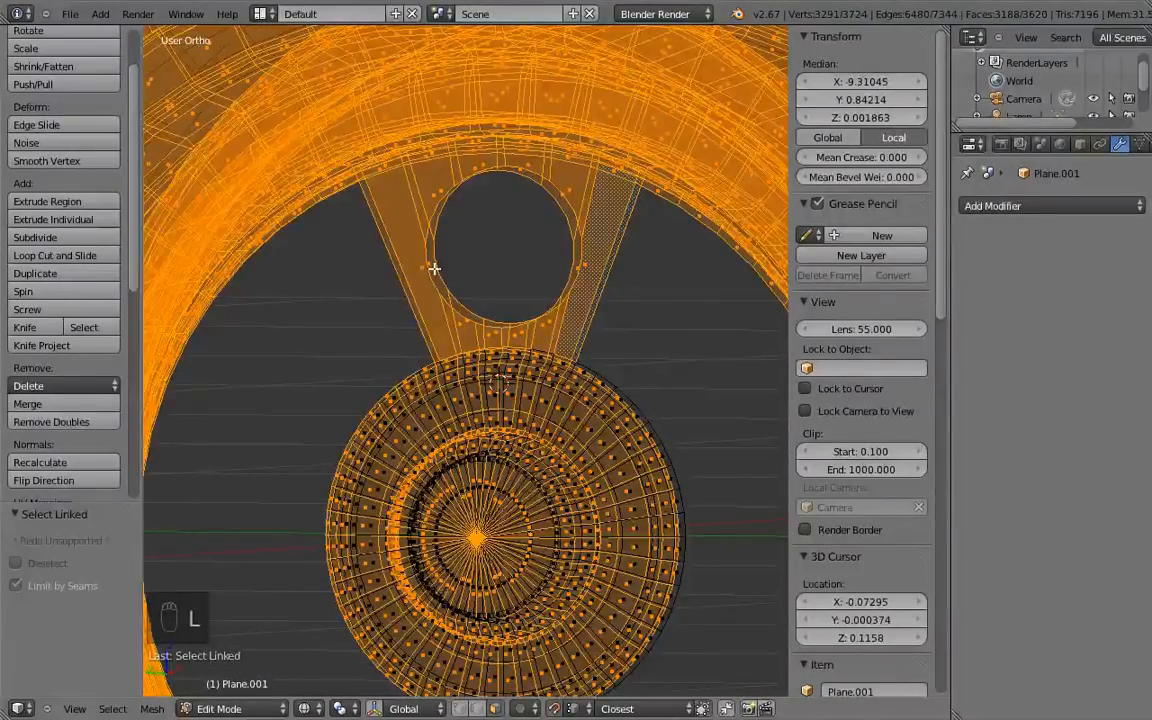
middle_click_drag(567, 254, 531, 266)
key("a")
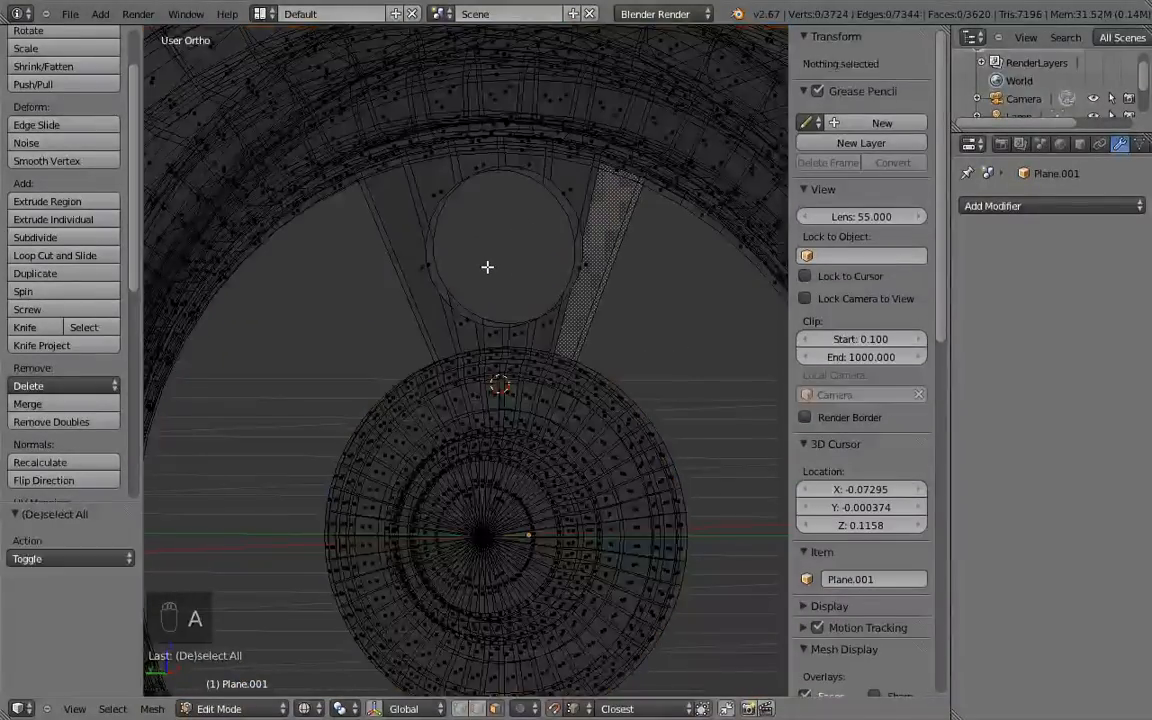
Step: Circle-select all faces of the front and back holed segments and separate the selection into its own object
key("c")
mouse_move(479, 262)
left_mouse_down()
mouse_move(411, 270)
mouse_move(450, 198)
mouse_move(496, 180)
mouse_move(565, 198)
mouse_move(527, 185)
mouse_move(598, 280)
mouse_move(515, 310)
mouse_move(441, 311)
left_mouse_up()
right_click(527, 244)
key("p")
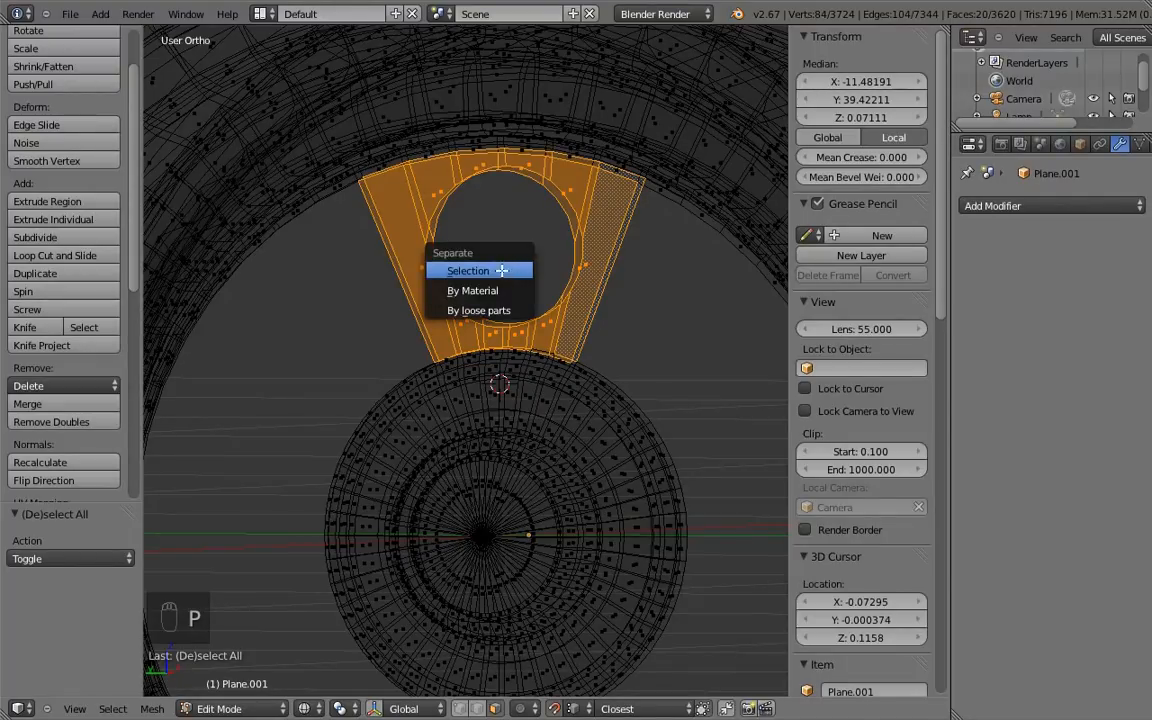
left_click(498, 271)
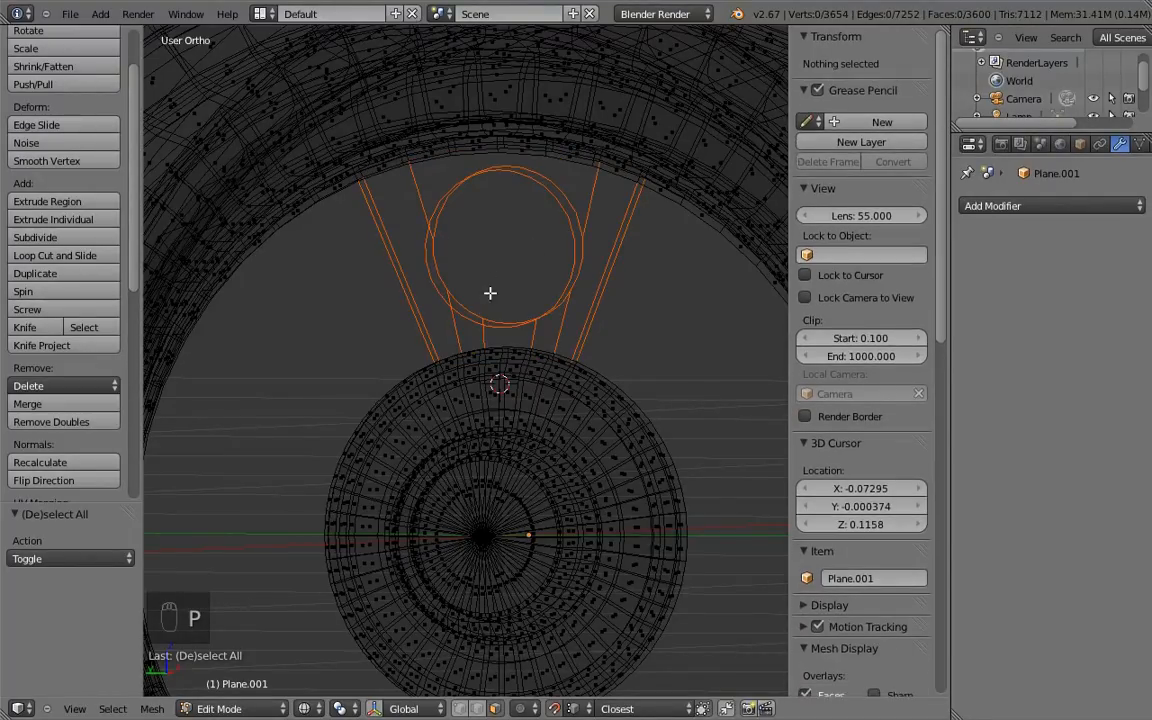
Step: Return to object mode, select the separated holed segment and apply its Rotation & Scale
key("KP_7")
key("KP_1")
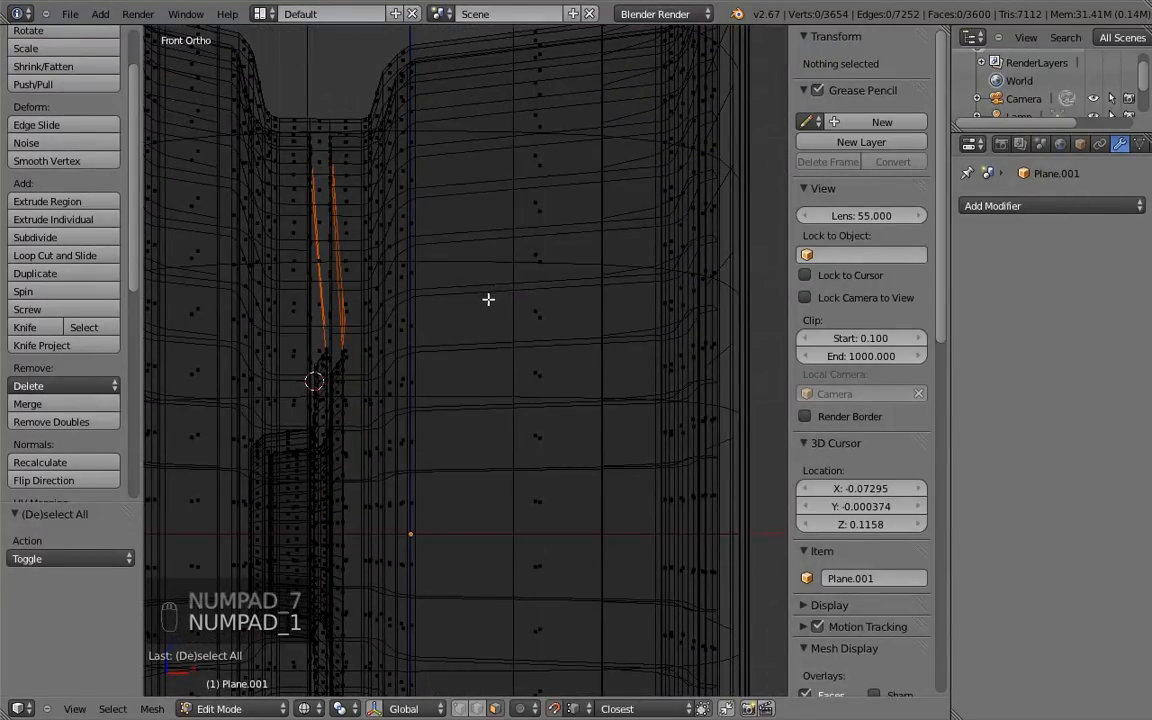
key("ctrl+KP_3")
scroll(404, 265, "up", 2)
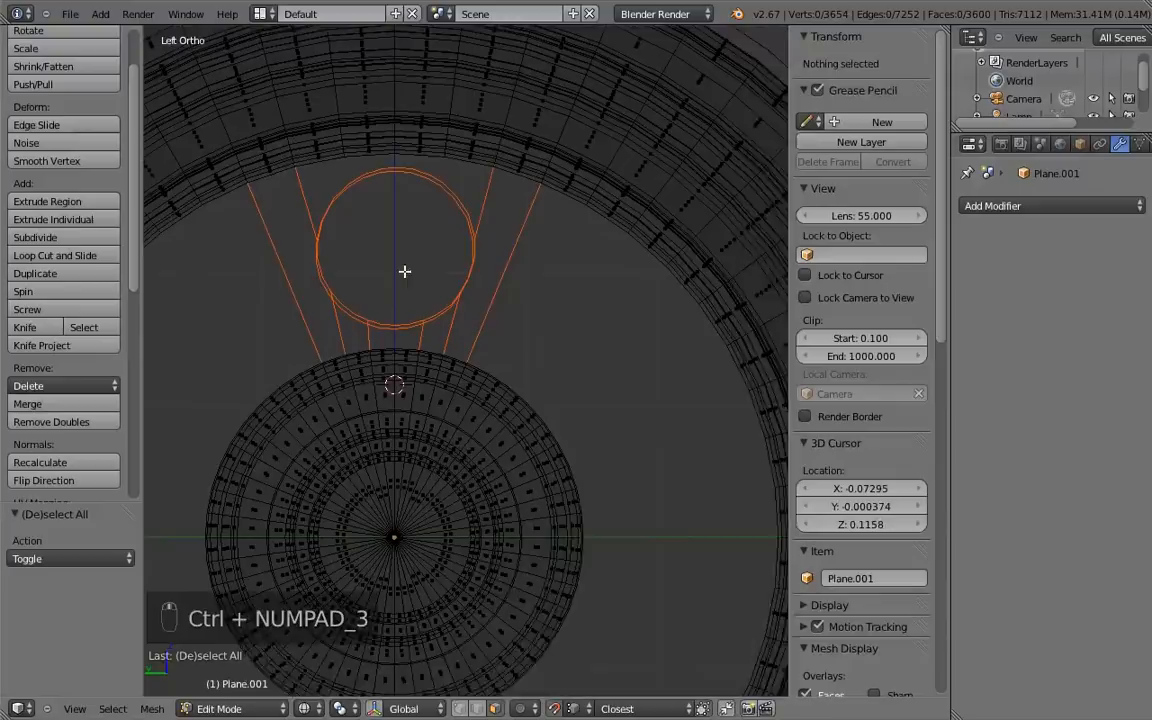
middle_click_drag(404, 271, 490, 278, "shift")
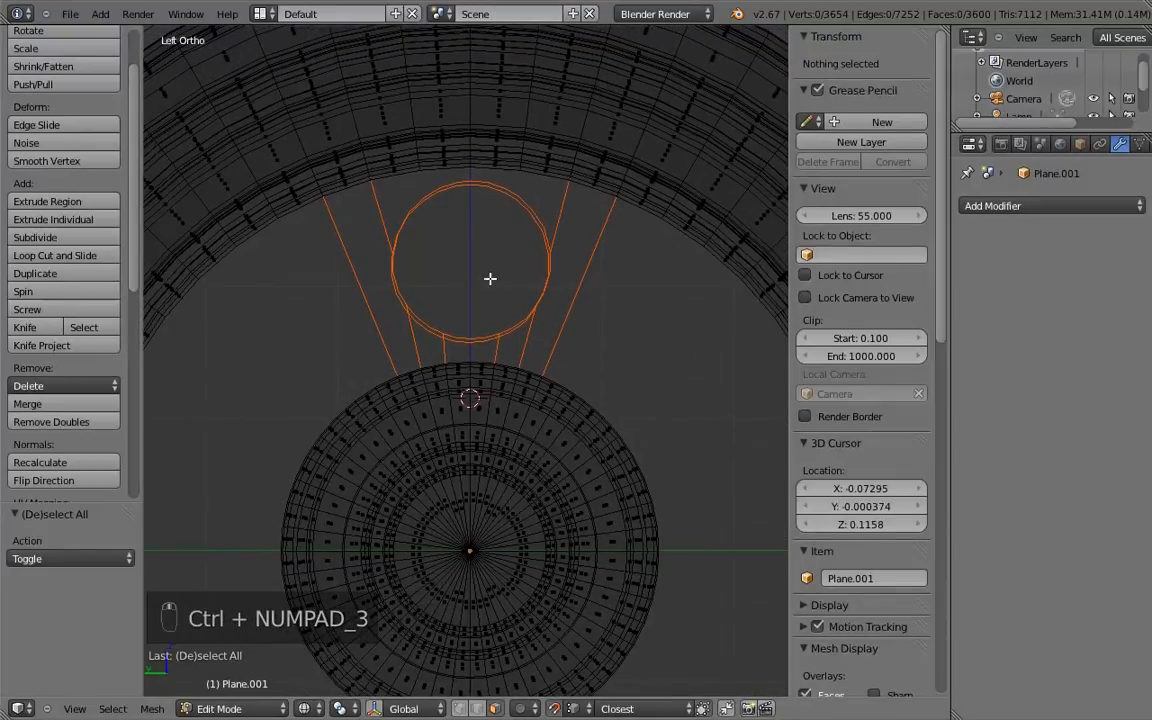
key("Tab")
right_click(548, 256)
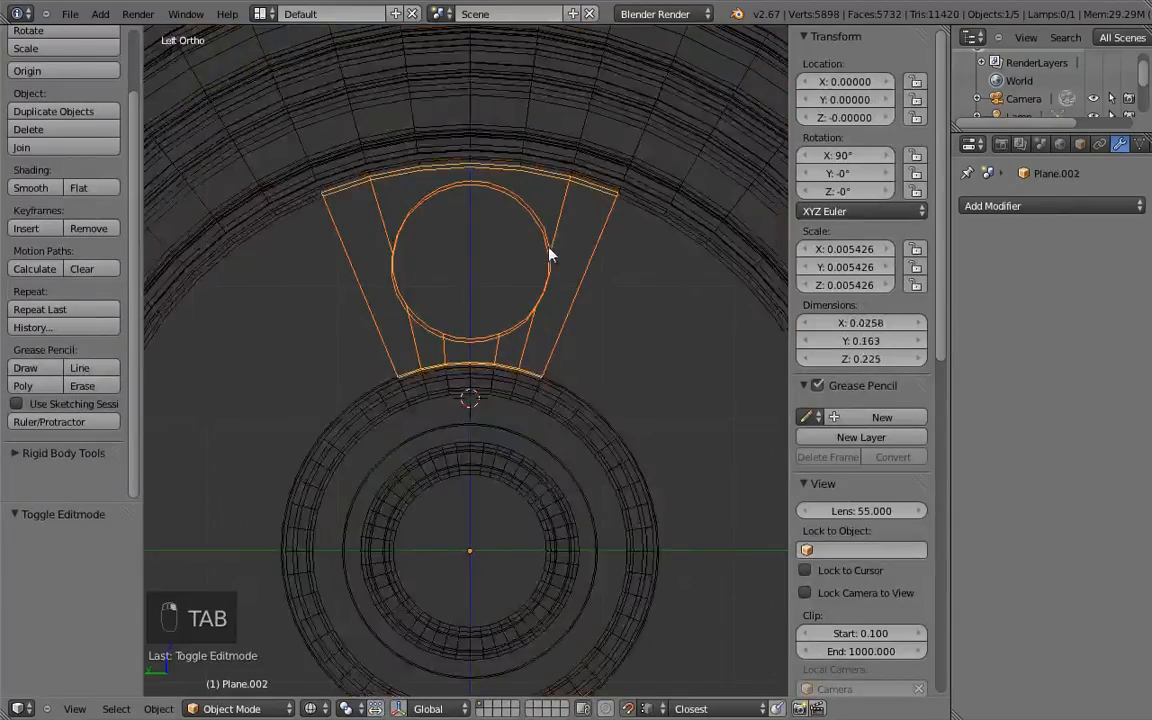
key("ctrl+a")
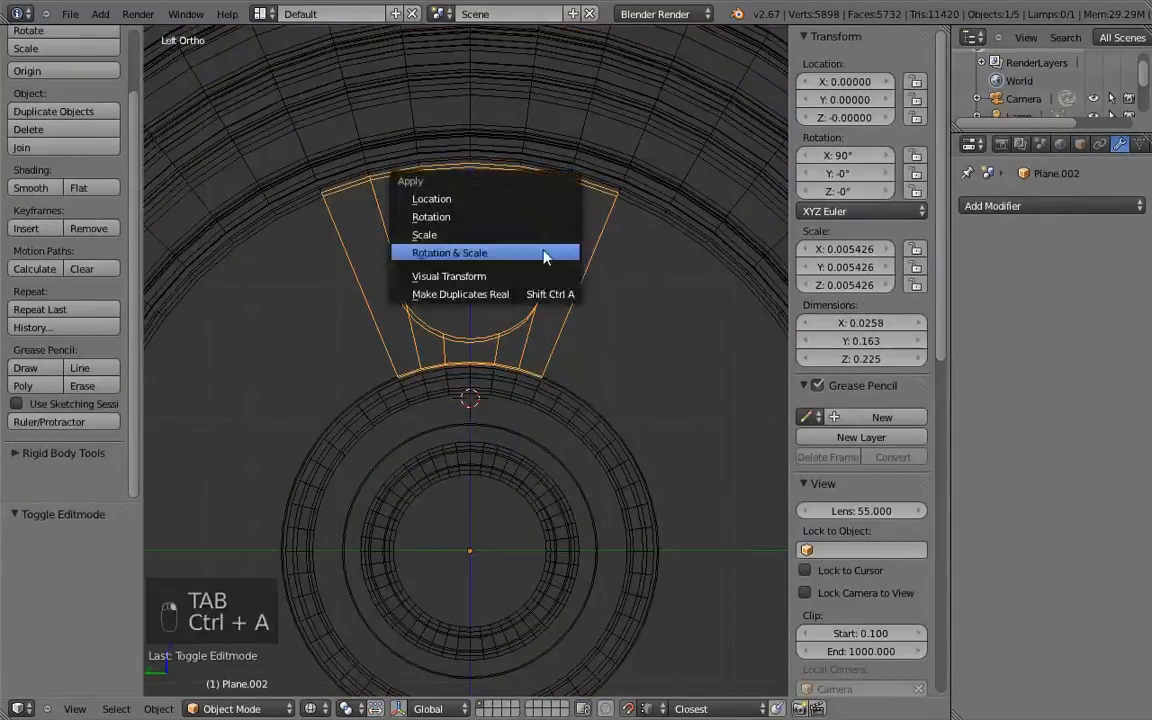
left_click(465, 258)
scroll(545, 255, "down", 3)
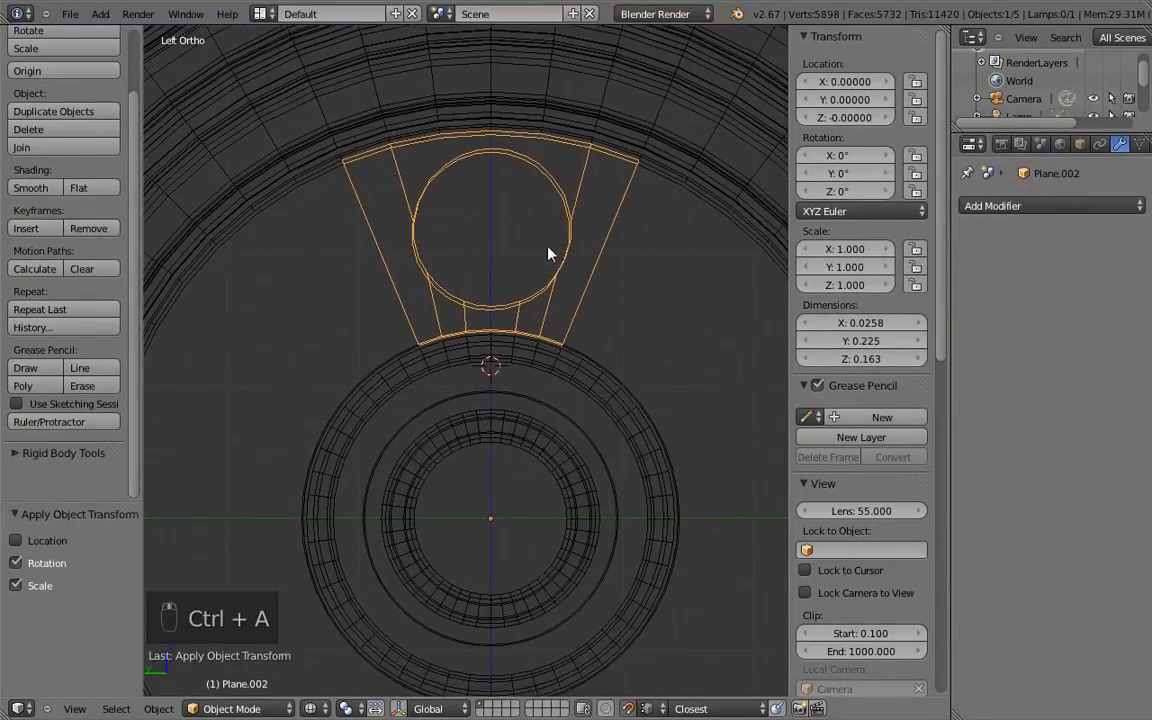
Step: Snap the 3D cursor to the centre of the scene, at the middle of the wheel
scroll(548, 326, "down", 1)
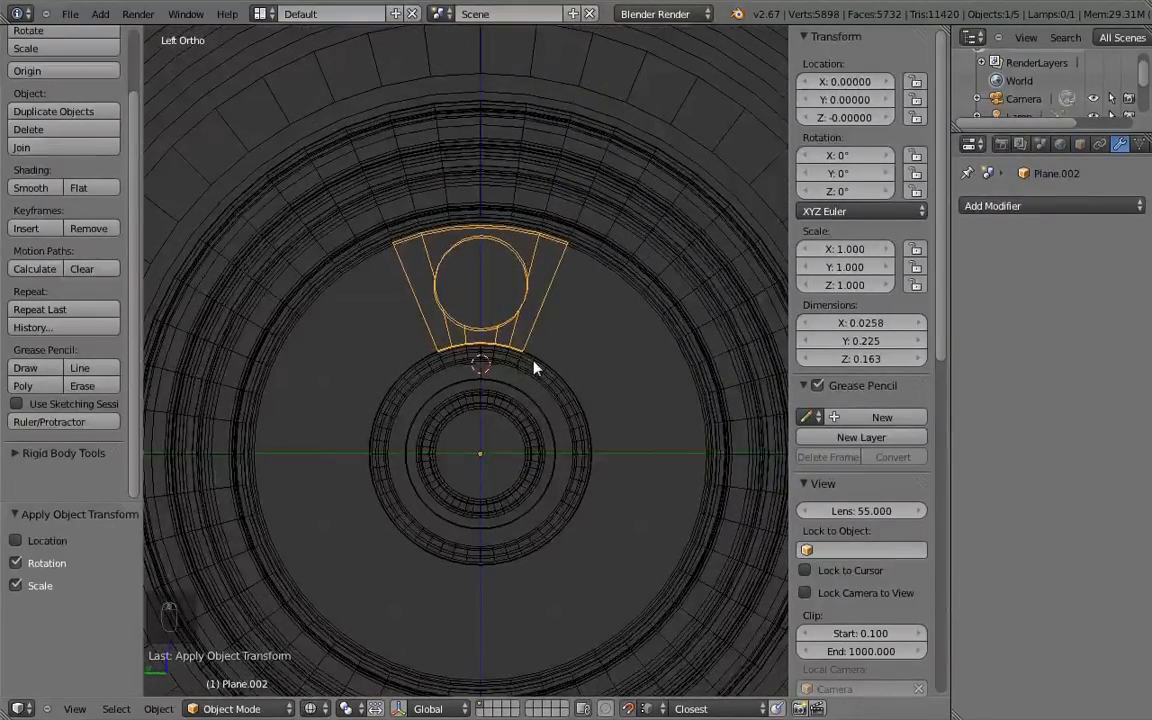
mouse_move(542, 357)
middle_mouse_down()
mouse_move(429, 406)
mouse_move(537, 377)
mouse_move(594, 341)
mouse_move(586, 296)
mouse_move(540, 352)
mouse_move(545, 380)
middle_mouse_up()
key("shift+s")
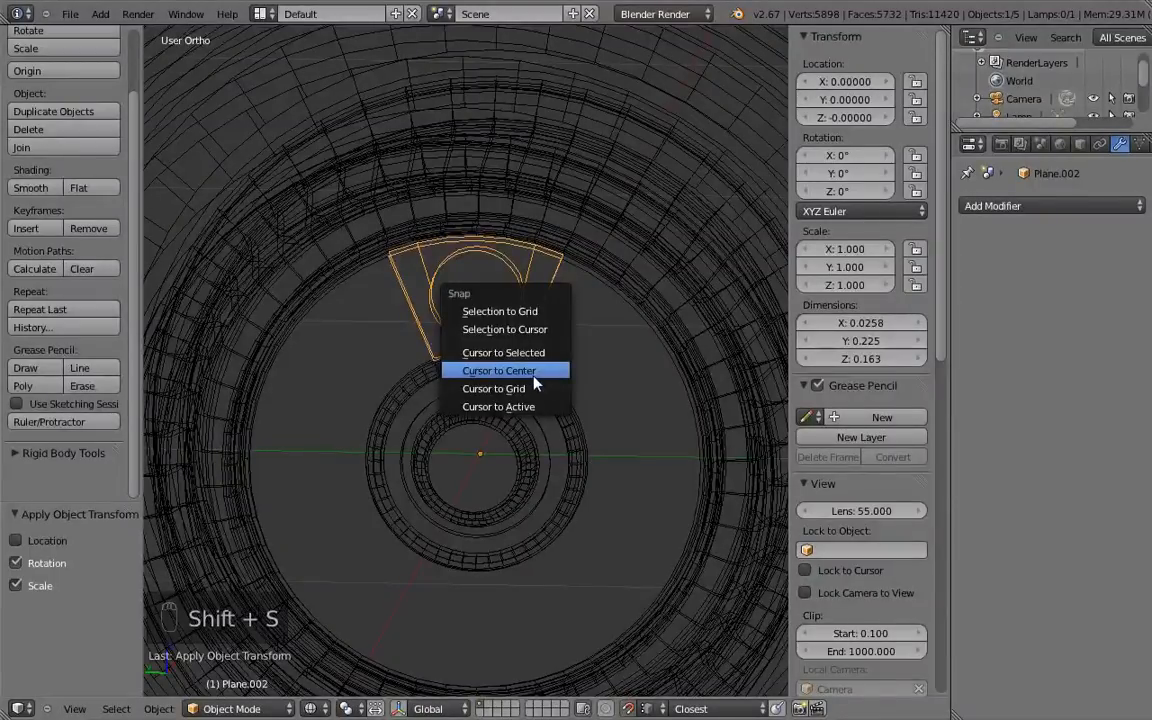
left_click(541, 377)
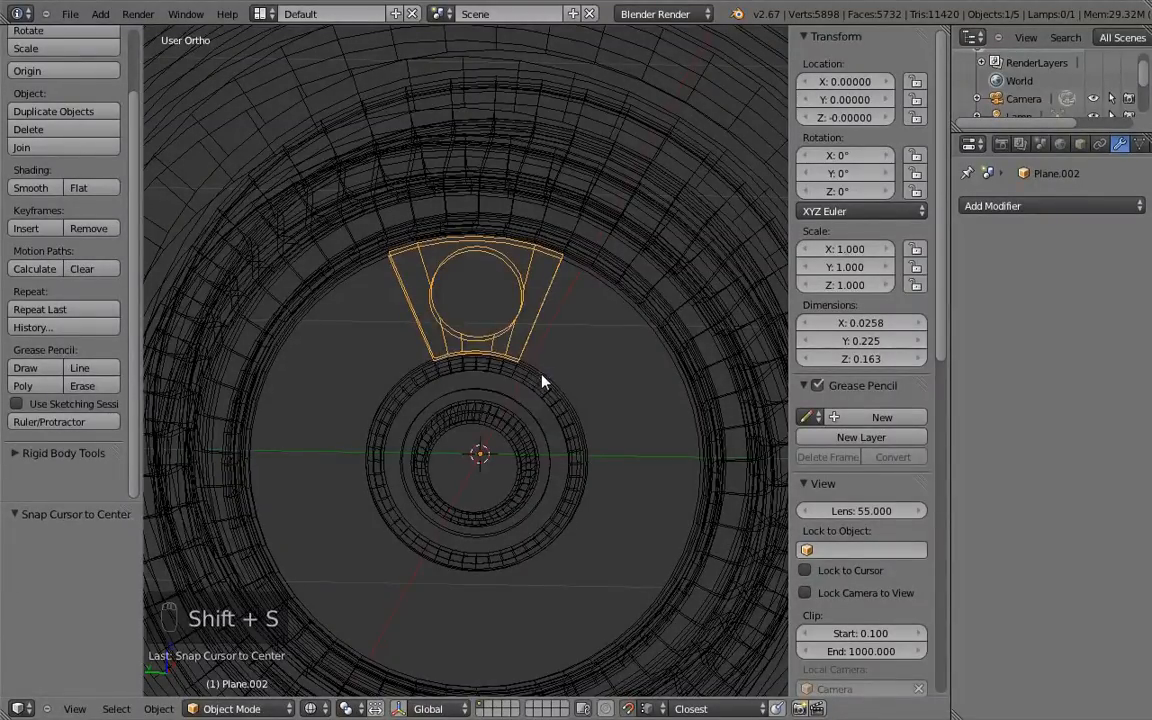
Step: Add a Plain Axes empty at the wheel's centre and name it aaa
key("shift+a")
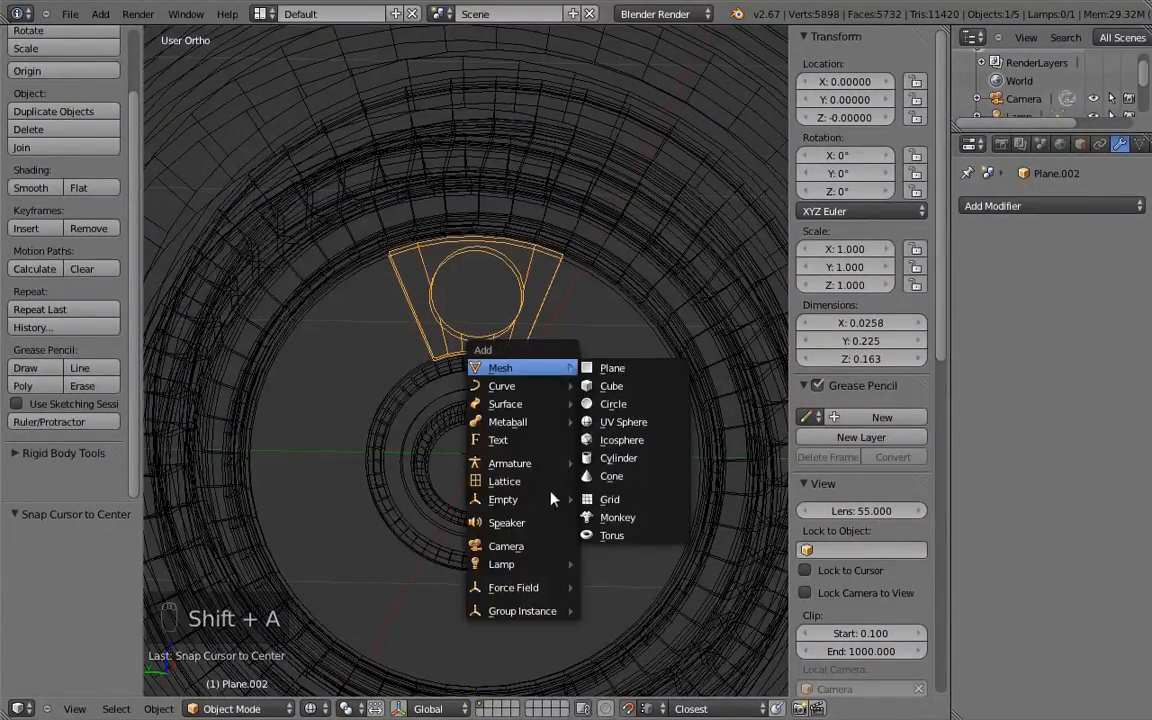
mouse_move(548, 500)
left_click(628, 502)
left_click(1011, 206)
type("aaa")
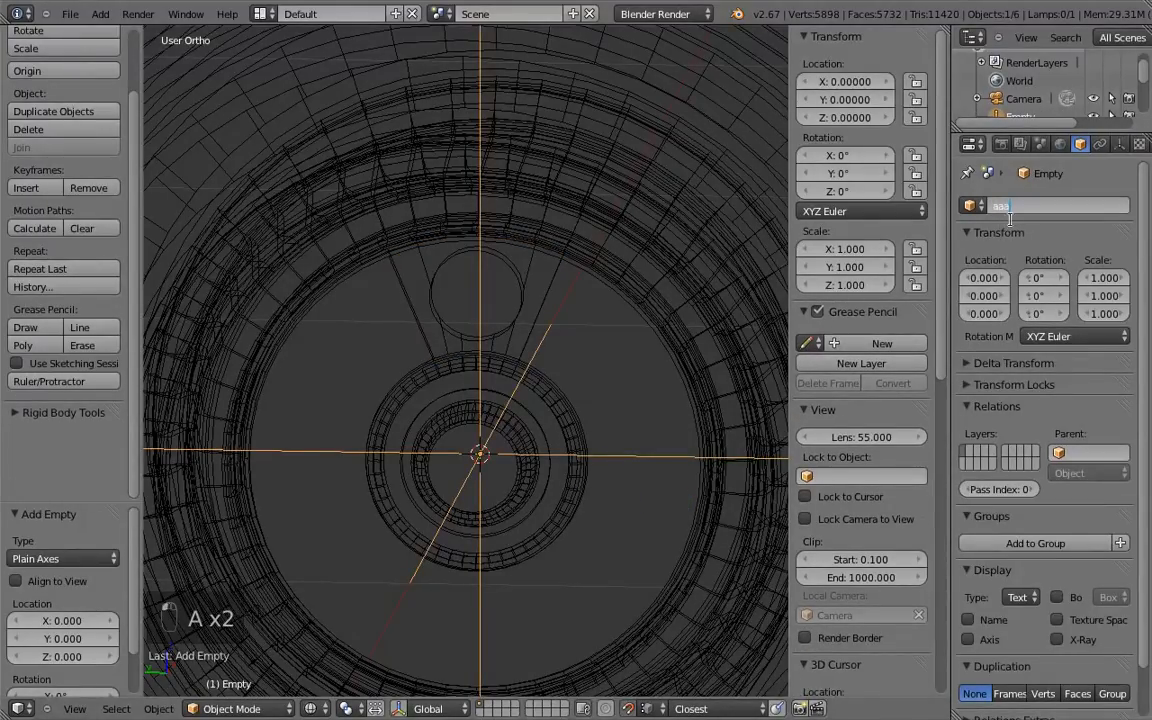
key("Return")
Step: Give the holed segment an Array modifier with Relative Offset disabled and Object Offset enabled, using the empty aaa
middle_click_drag(576, 378, 518, 307)
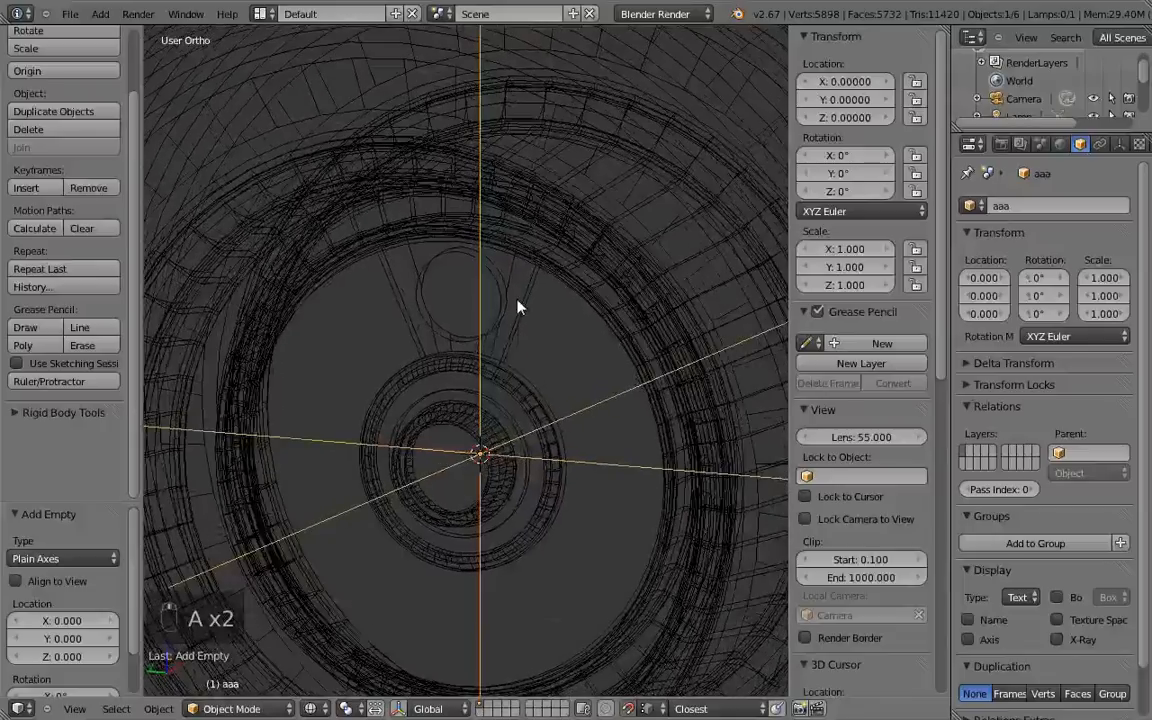
right_click(520, 300)
left_click(1062, 206)
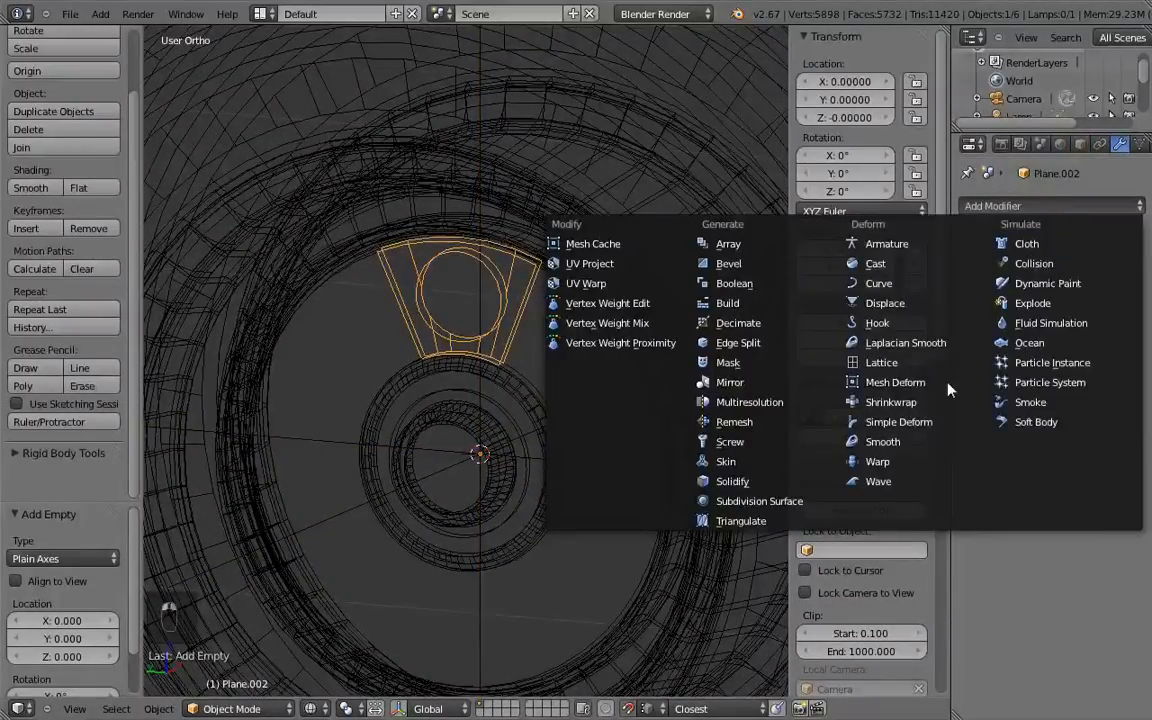
left_click(743, 245)
middle_click_drag(708, 302, 546, 296)
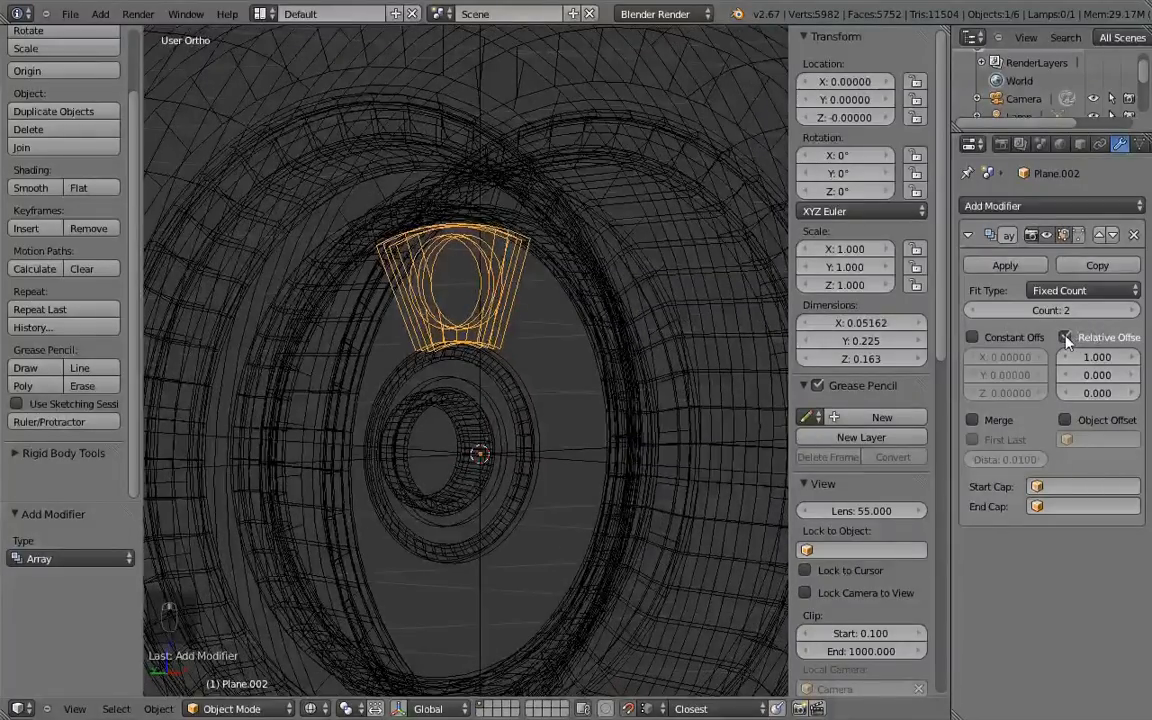
left_click(1066, 338)
left_click(1090, 440)
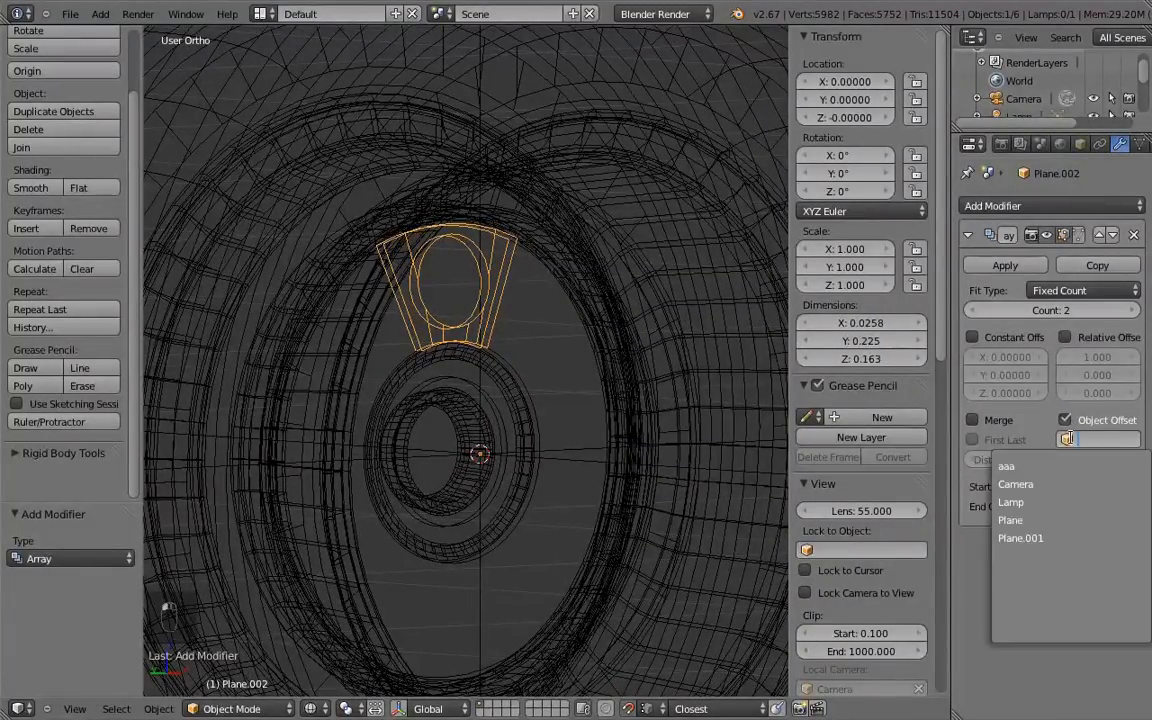
left_click(1021, 467)
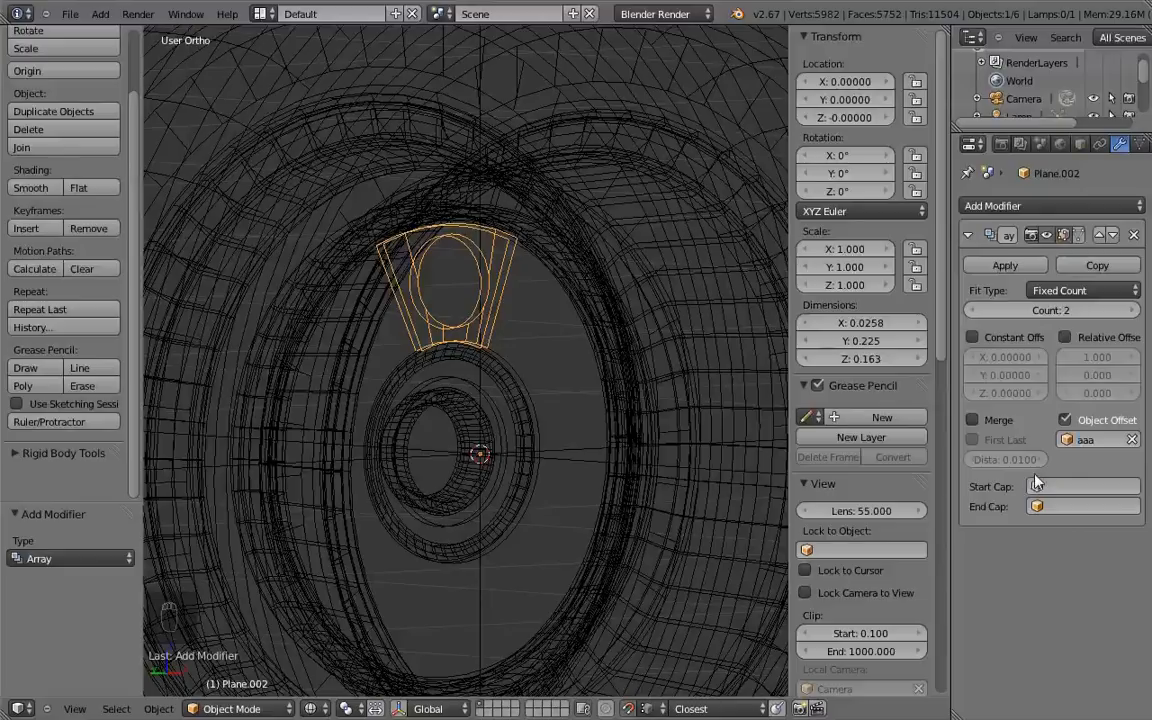
Step: Set the segment's array count to 8
left_click(1134, 310)
left_click(1135, 311)
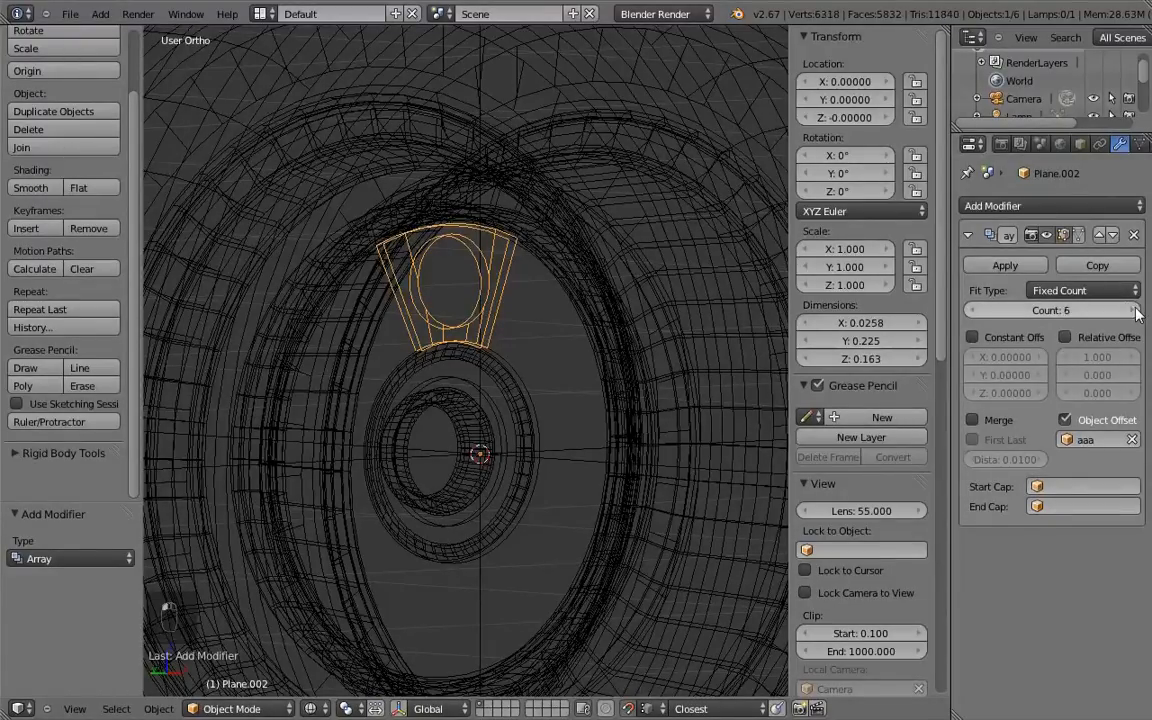
left_click(971, 311)
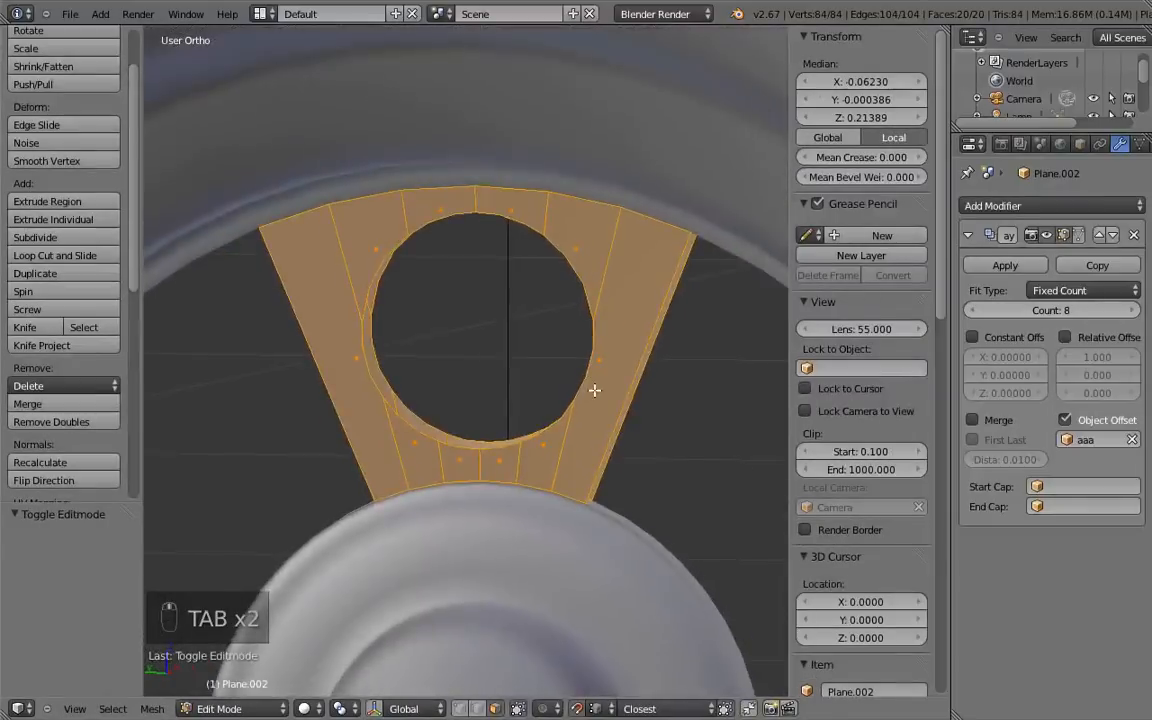
Step: In Edge select mode, select the full hole outline on the segment's front side, fill it with a face and inset it about 0.002
middle_click_drag(594, 391, 601, 347, "ctrl")
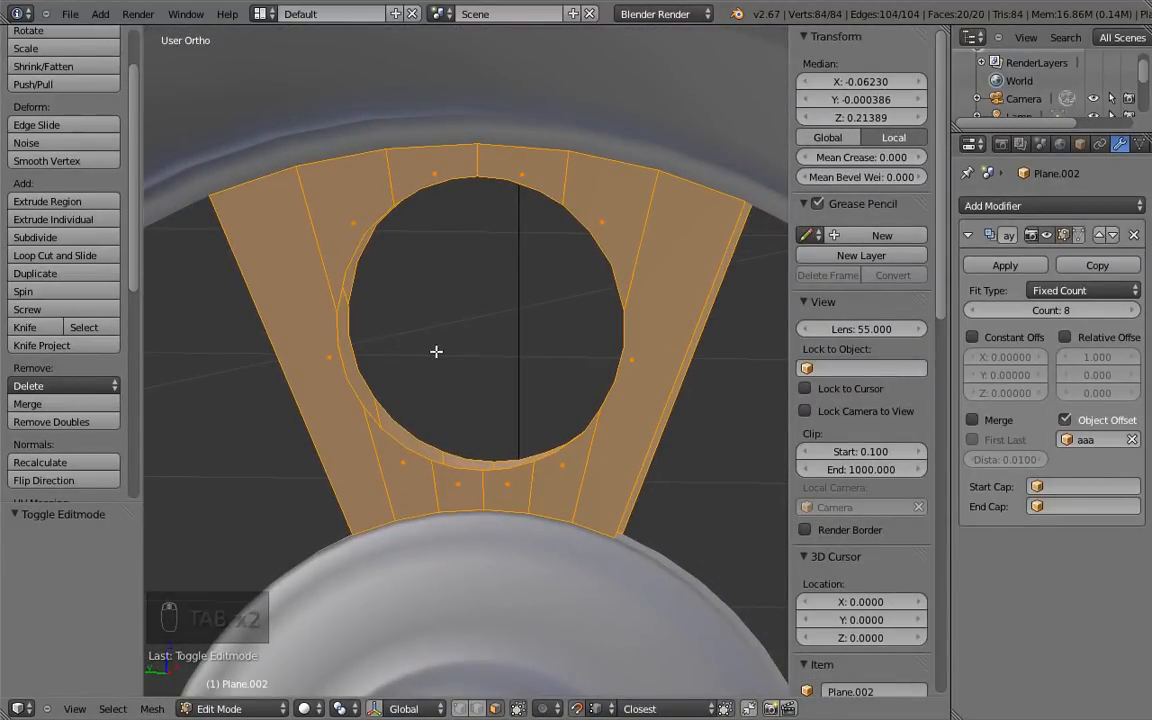
key("ctrl+Tab")
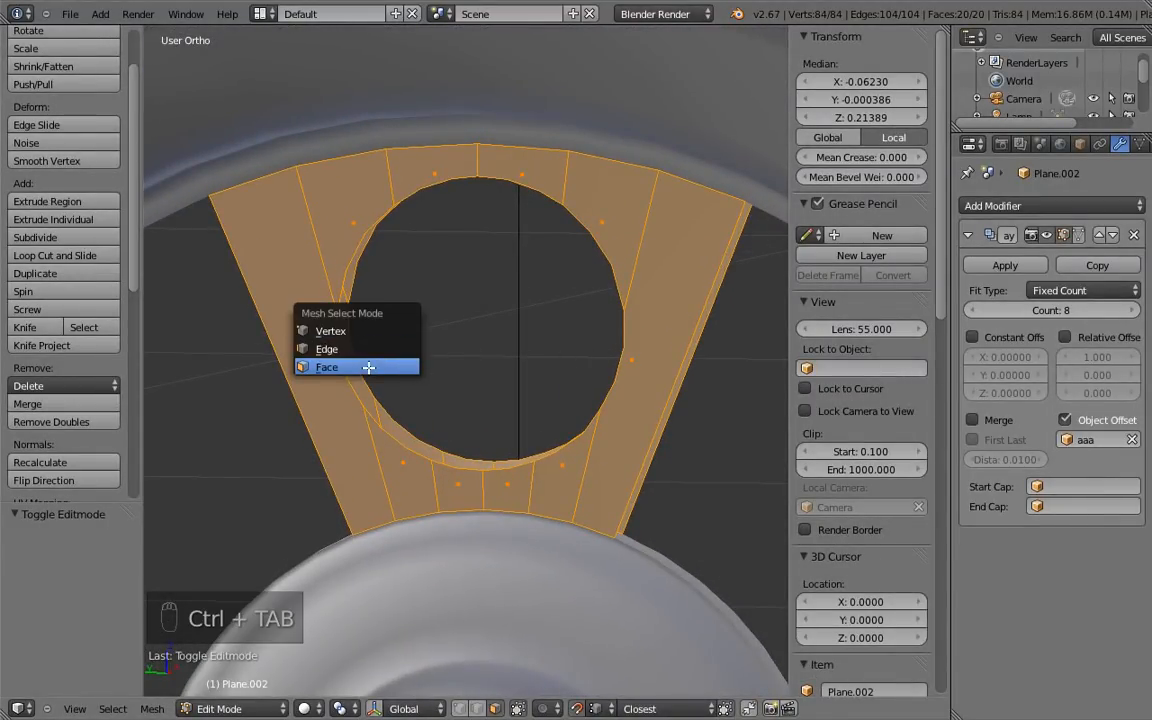
left_click(345, 349)
right_click(345, 318)
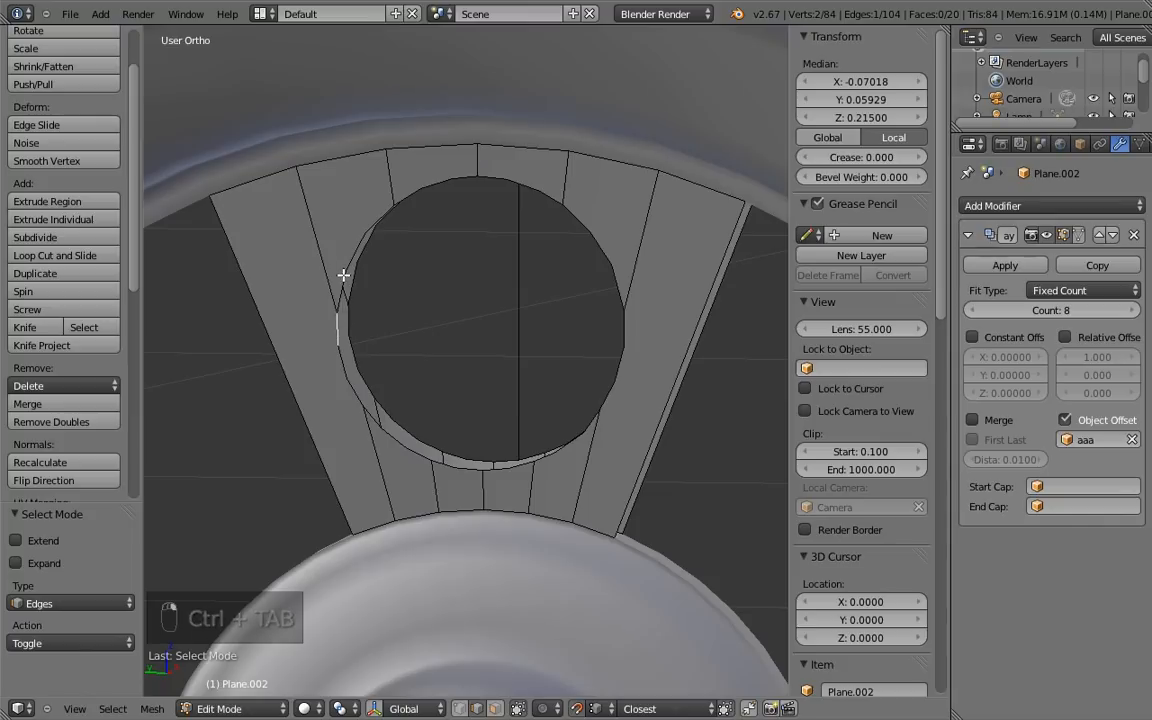
right_click(343, 275, "alt")
right_click(389, 435, "ctrl")
right_click(468, 467, "shift")
right_click(617, 262, "ctrl")
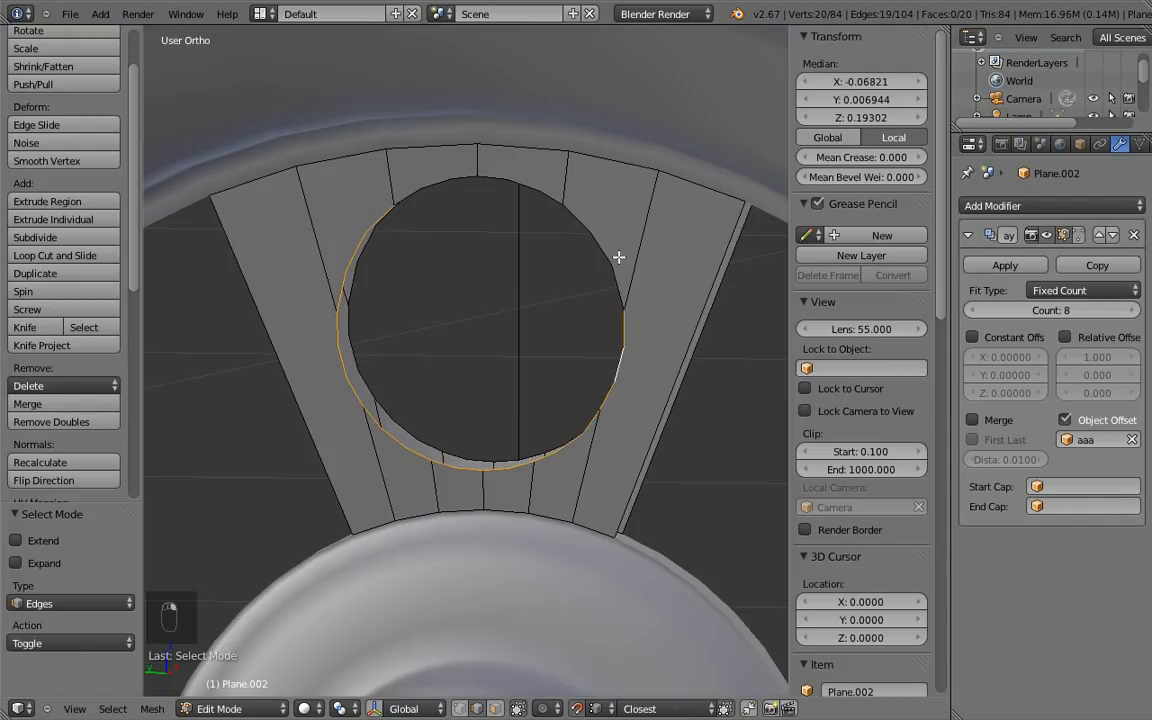
right_click(538, 182, "ctrl")
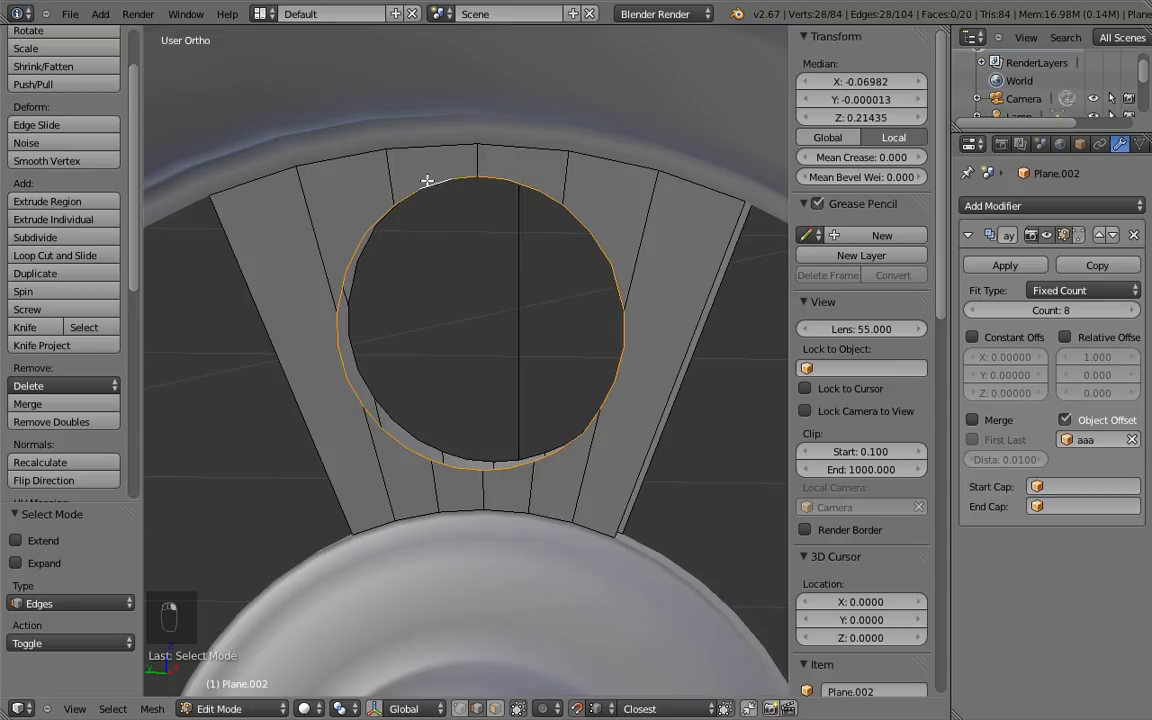
key("f")
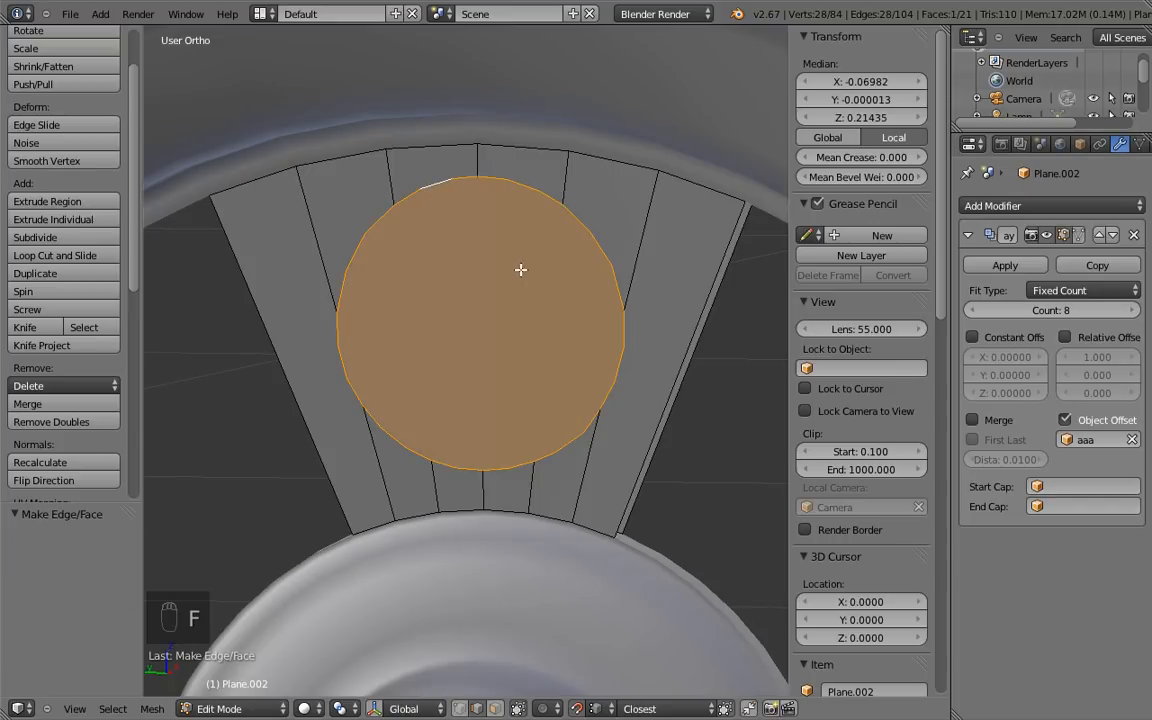
key("i")
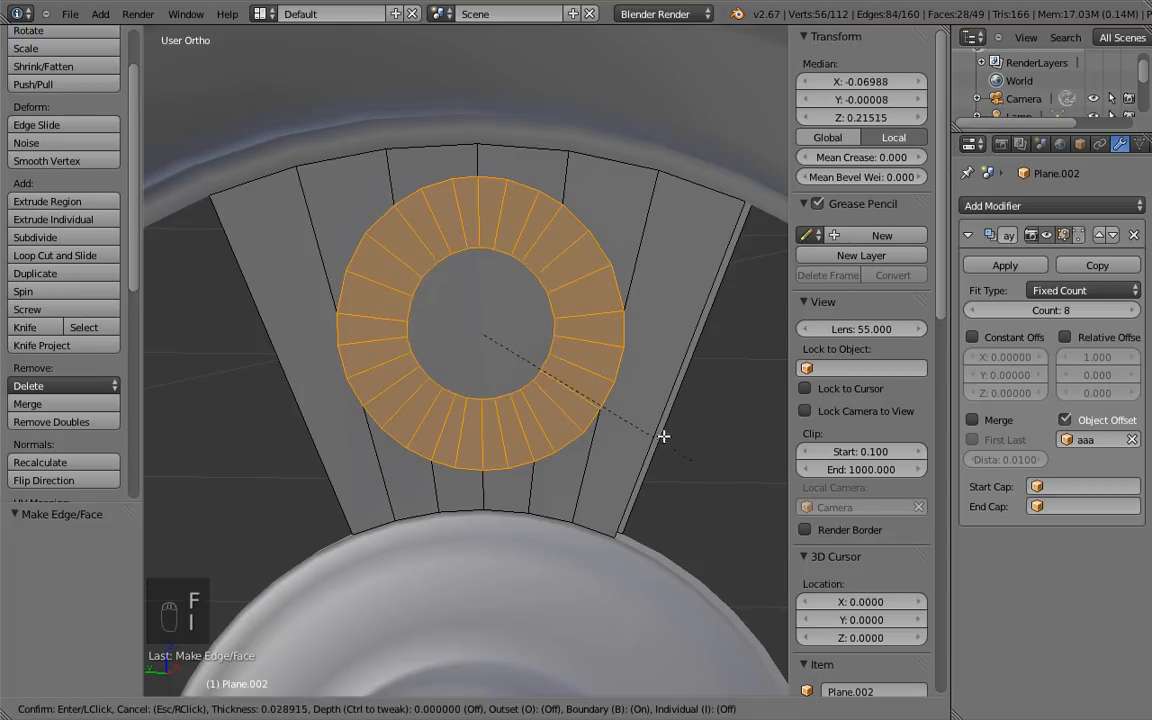
left_click(789, 540)
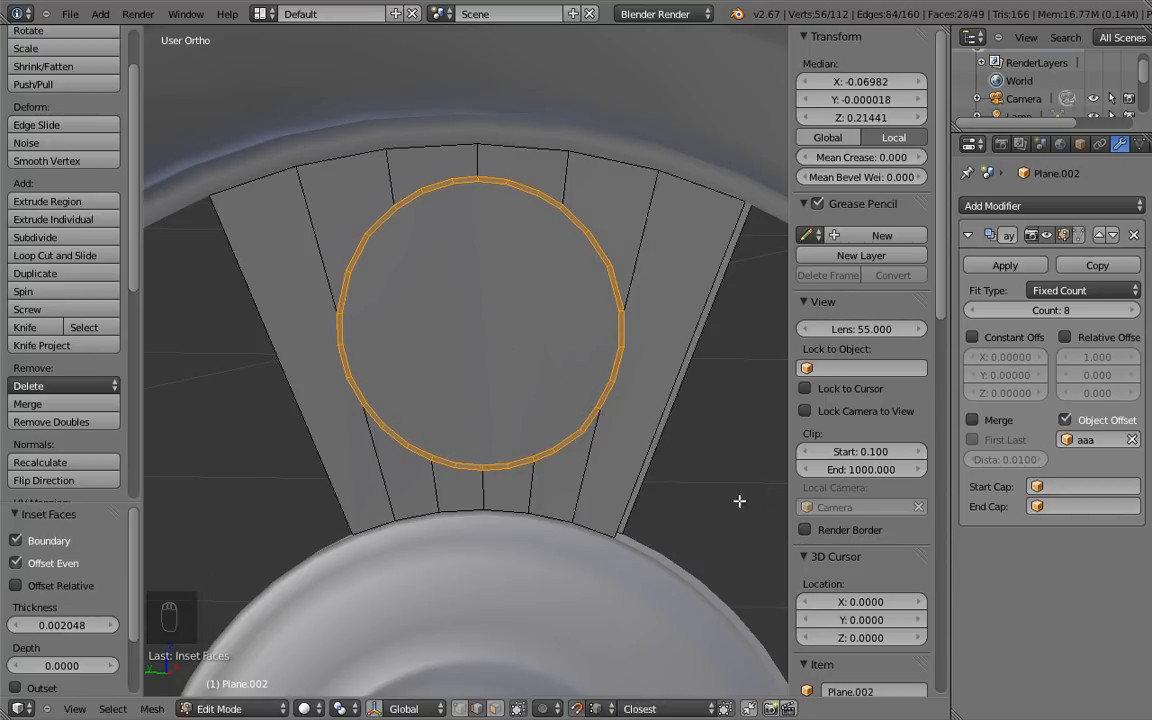
Step: Select the full hole outline on the segment's opposite side, fill it with a face and inset it about 0.0023
middle_click_drag(682, 363, 313, 331)
right_click(372, 203)
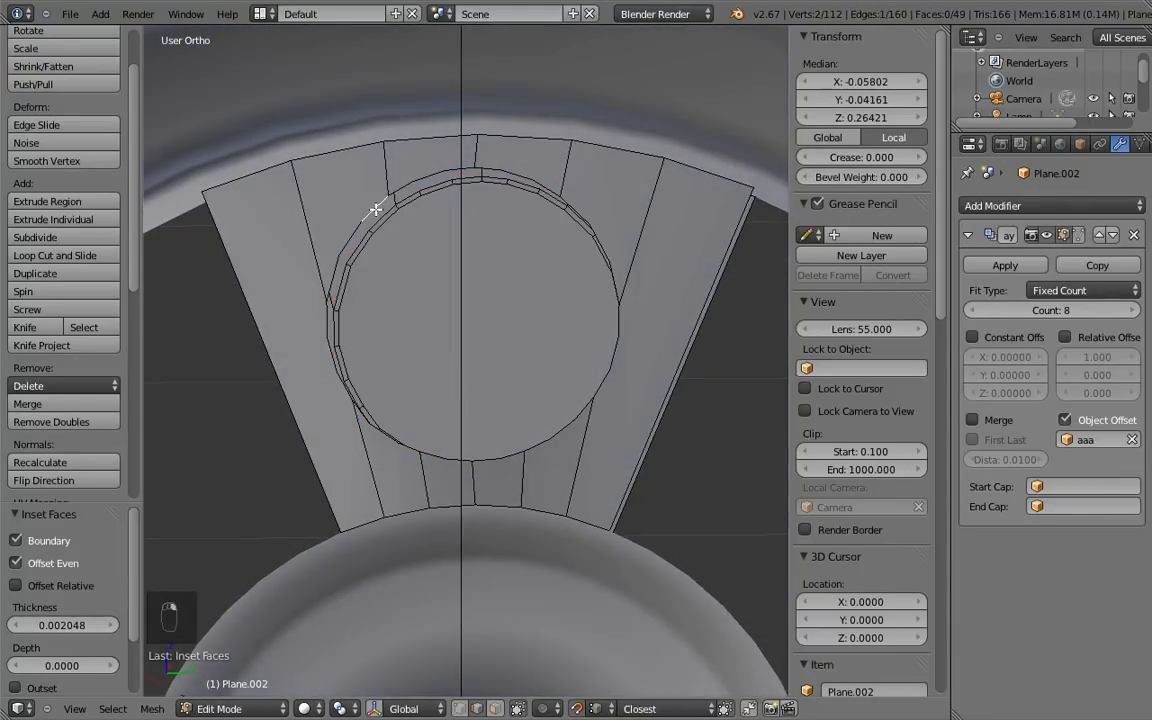
right_click(365, 210, "alt")
right_click(530, 174, "alt+shift")
right_click(602, 250, "alt+shift")
right_click(620, 364, "alt+shift")
right_click(556, 439, "alt+shift")
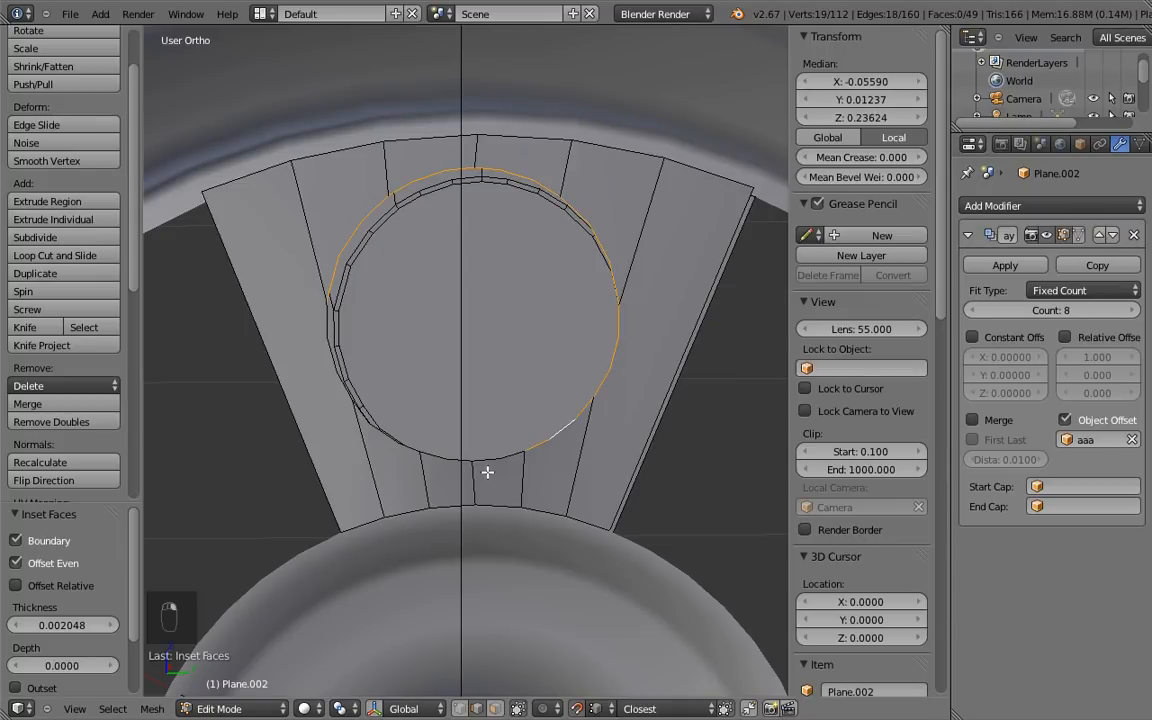
right_click(376, 432, "alt+shift")
right_click(326, 355, "alt+shift")
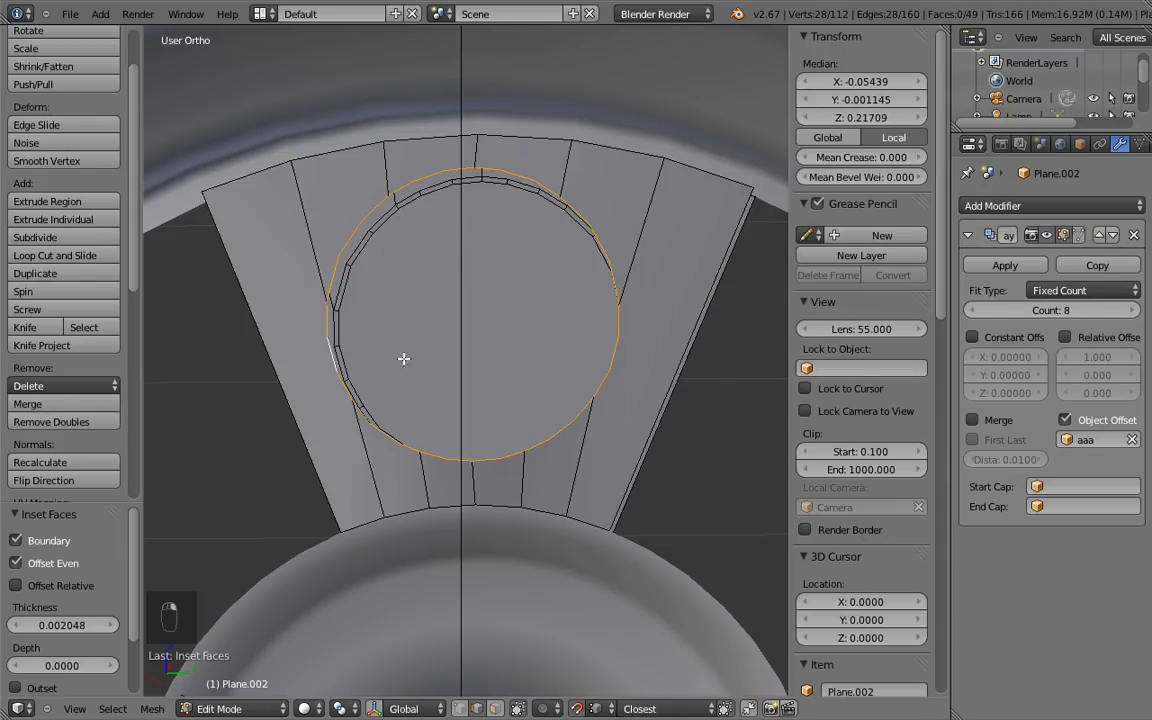
key("f")
key("i")
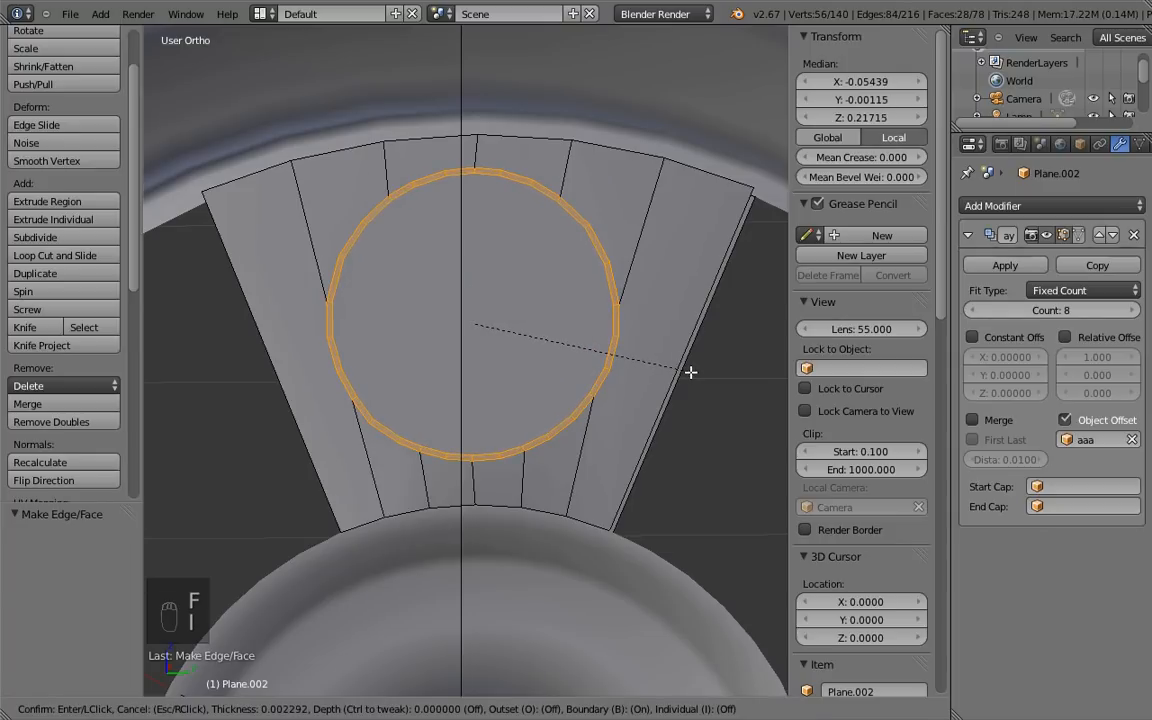
left_click(690, 372)
Step: In Face select mode, delete the large circular faces covering the hole on both sides, keeping the thin inset rings
middle_click_drag(555, 321, 826, 318)
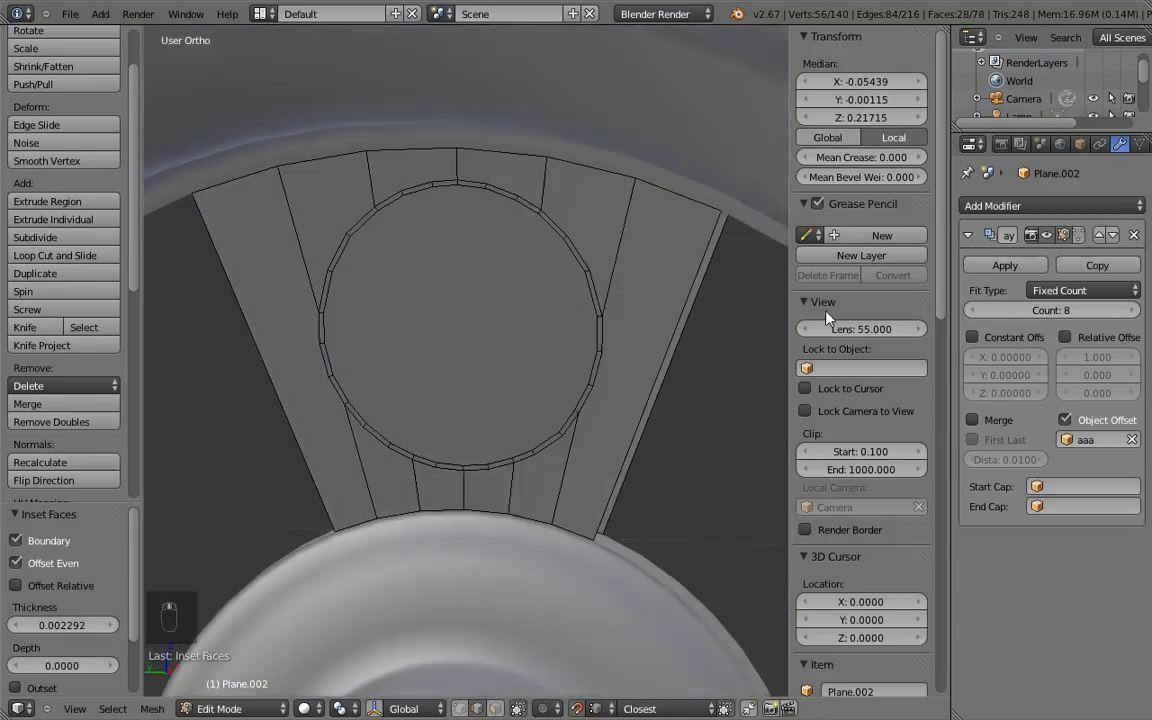
middle_click_drag(514, 299, 461, 245)
key("Tab")
key("Tab")
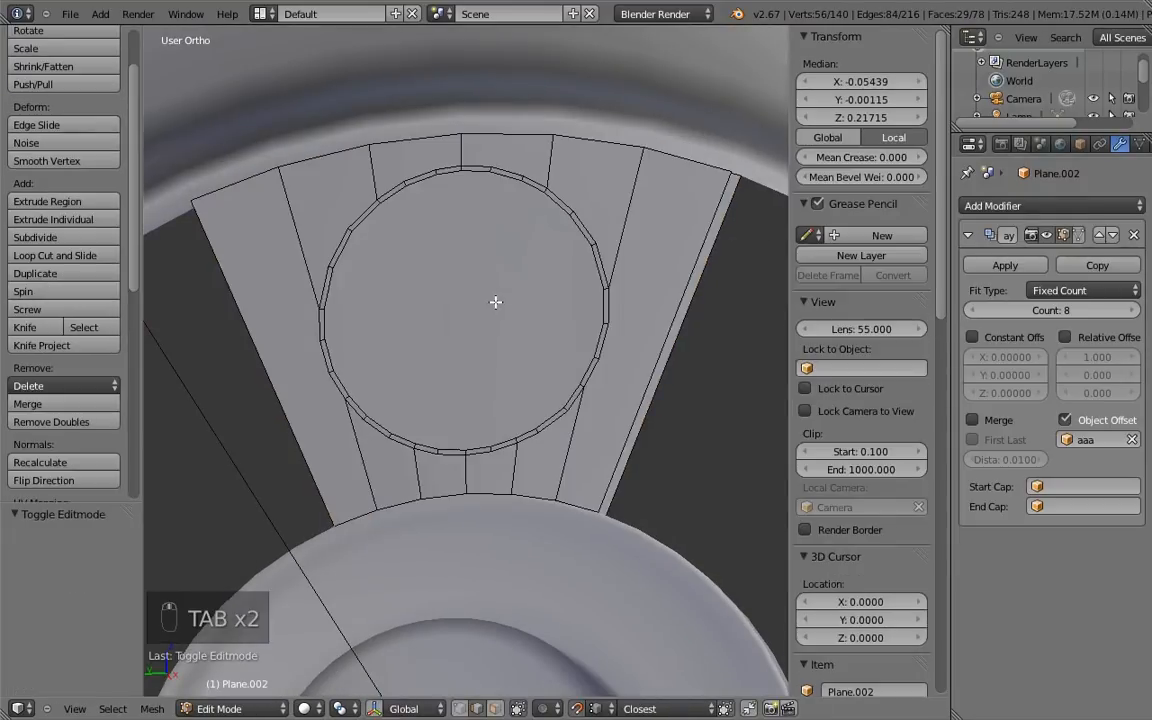
key("ctrl+Tab")
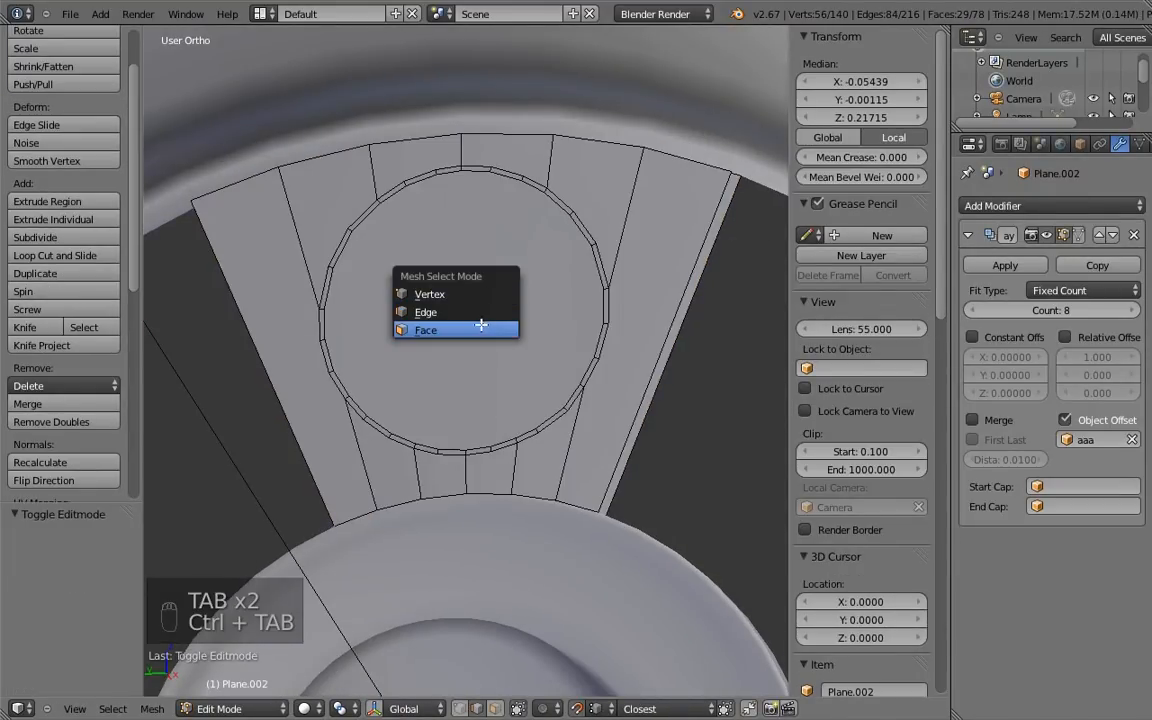
left_click(479, 327)
key("x")
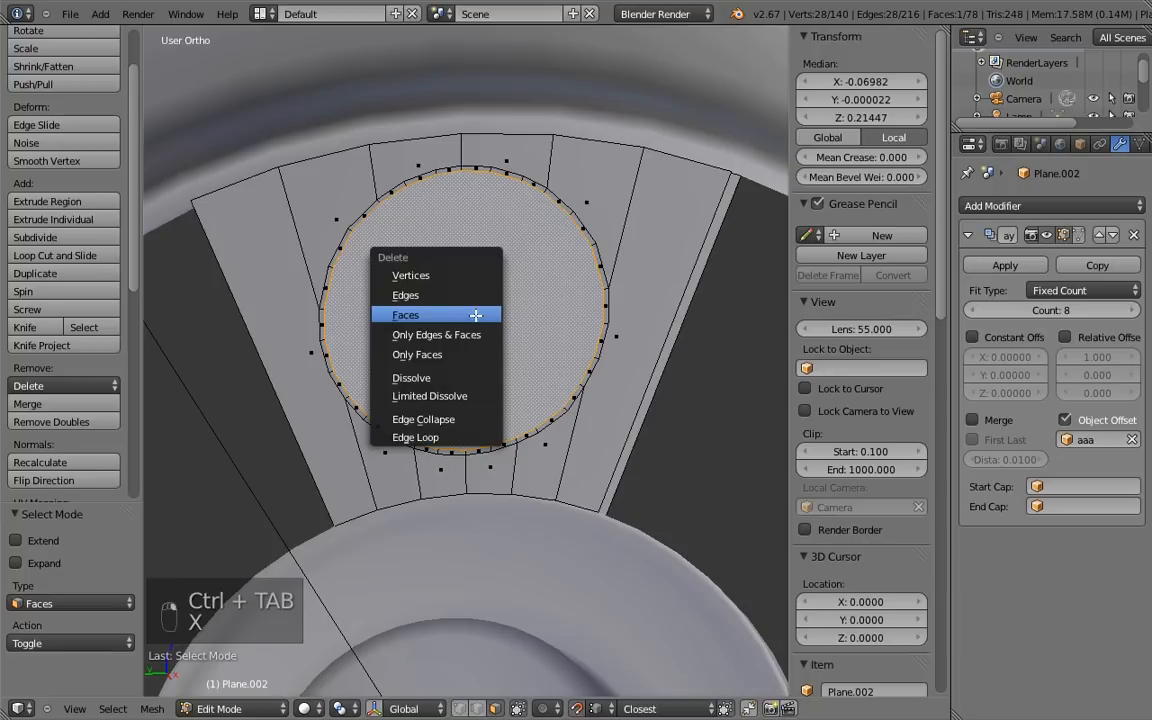
left_click(476, 311)
key("x")
left_click(488, 319)
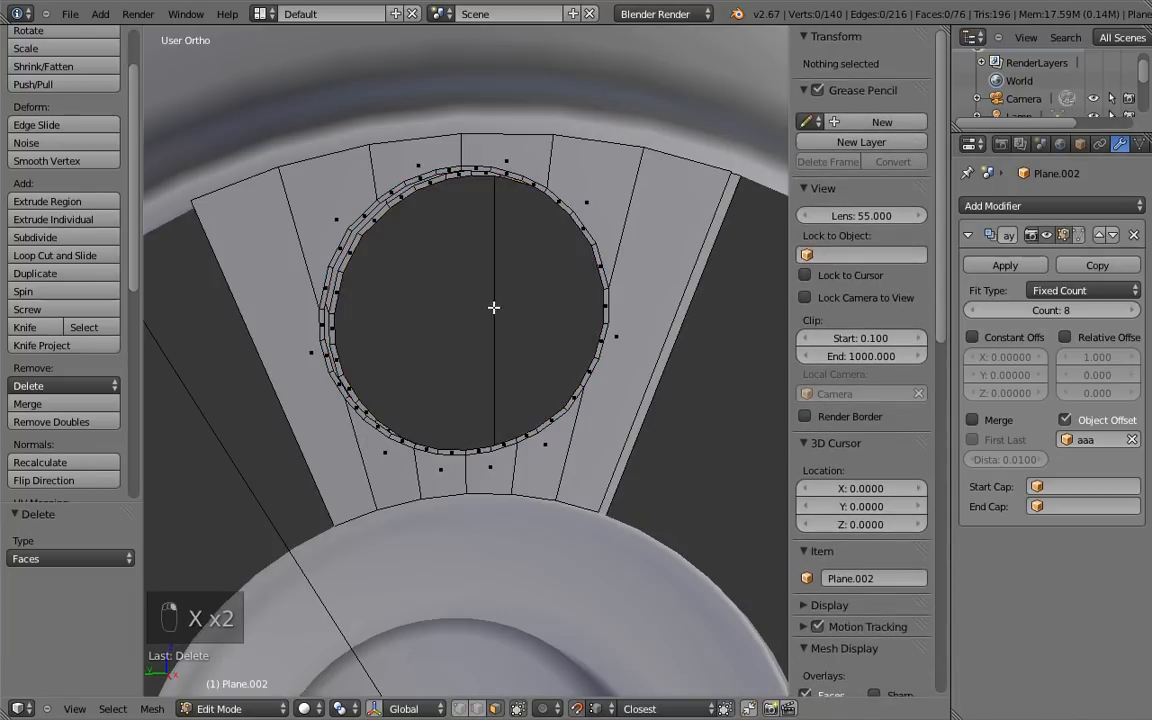
Step: In Edge select mode, select the inner edge loops of both inset rings and bridge them to form the hole's inner wall
key("ctrl+Tab")
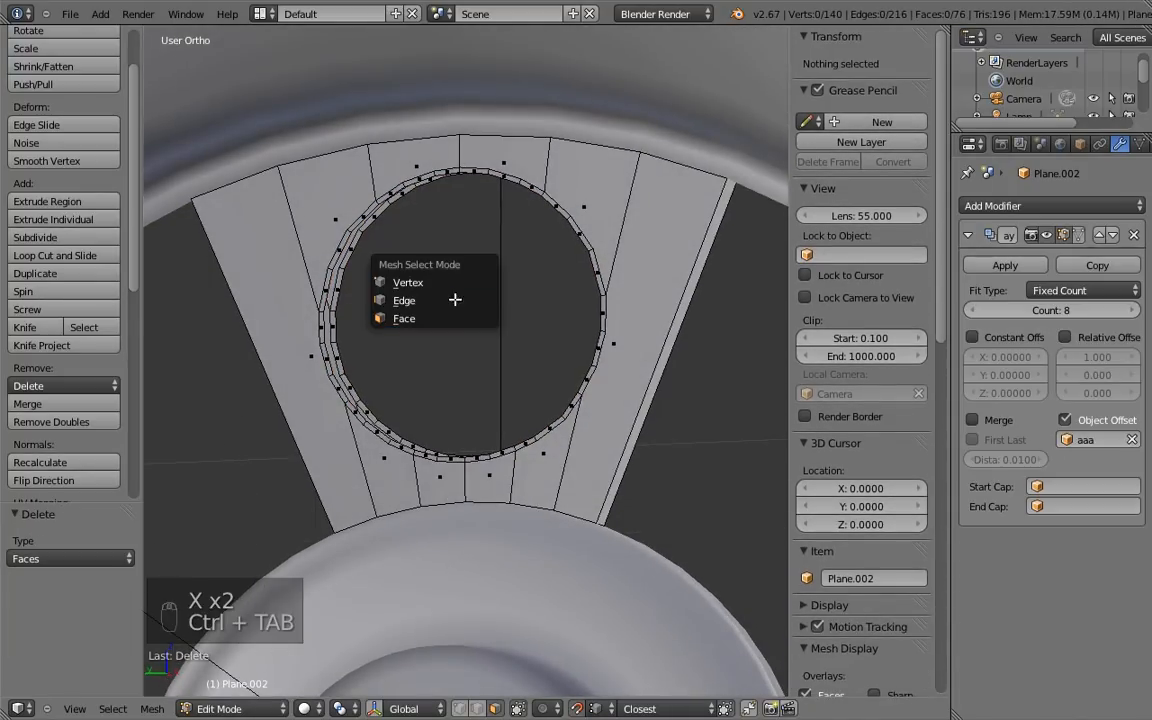
left_click(444, 278)
right_click(347, 243)
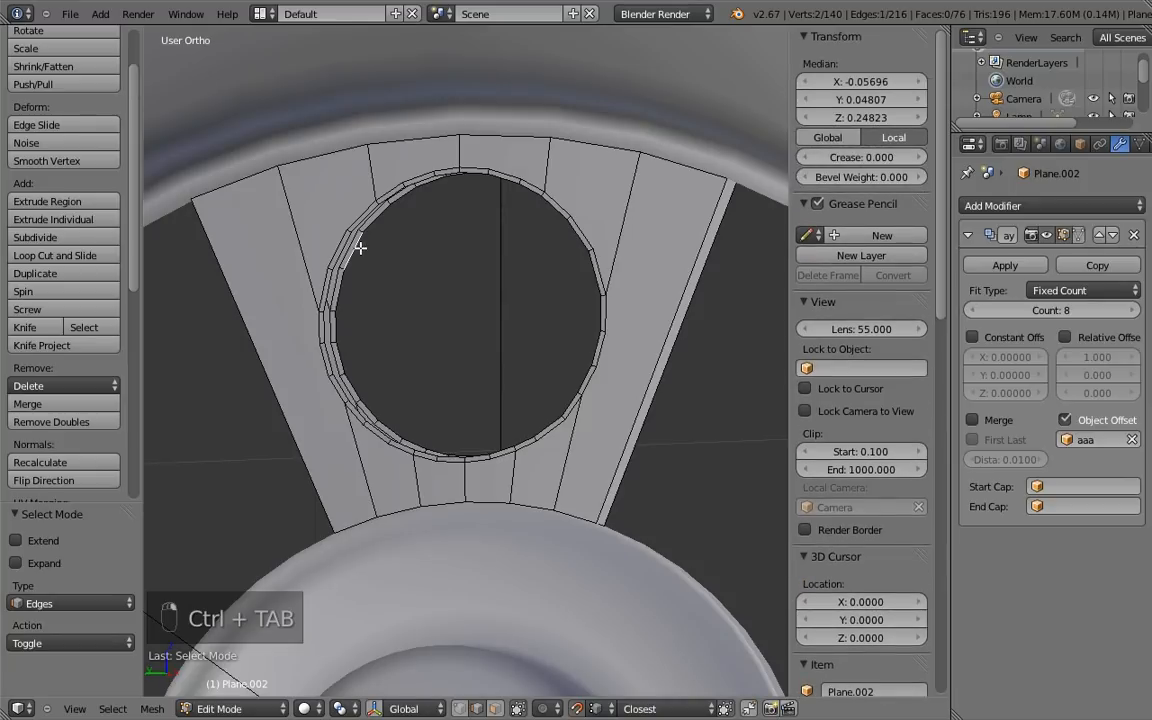
right_click(345, 243, "alt")
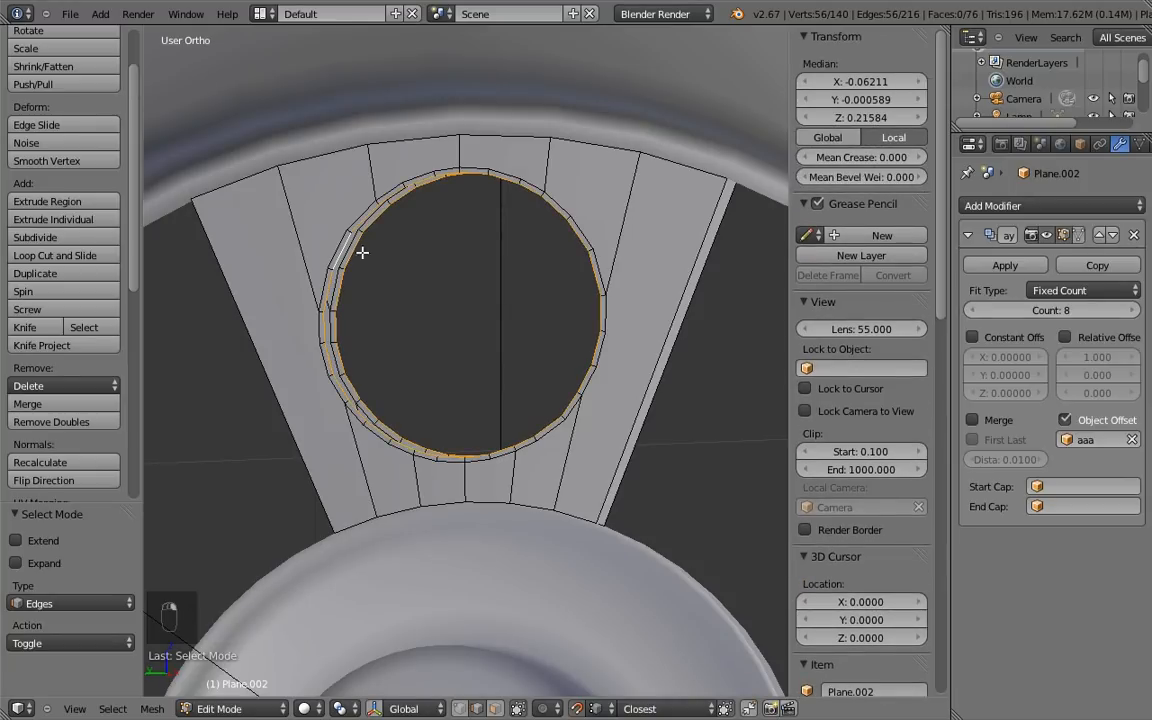
key("ctrl+e")
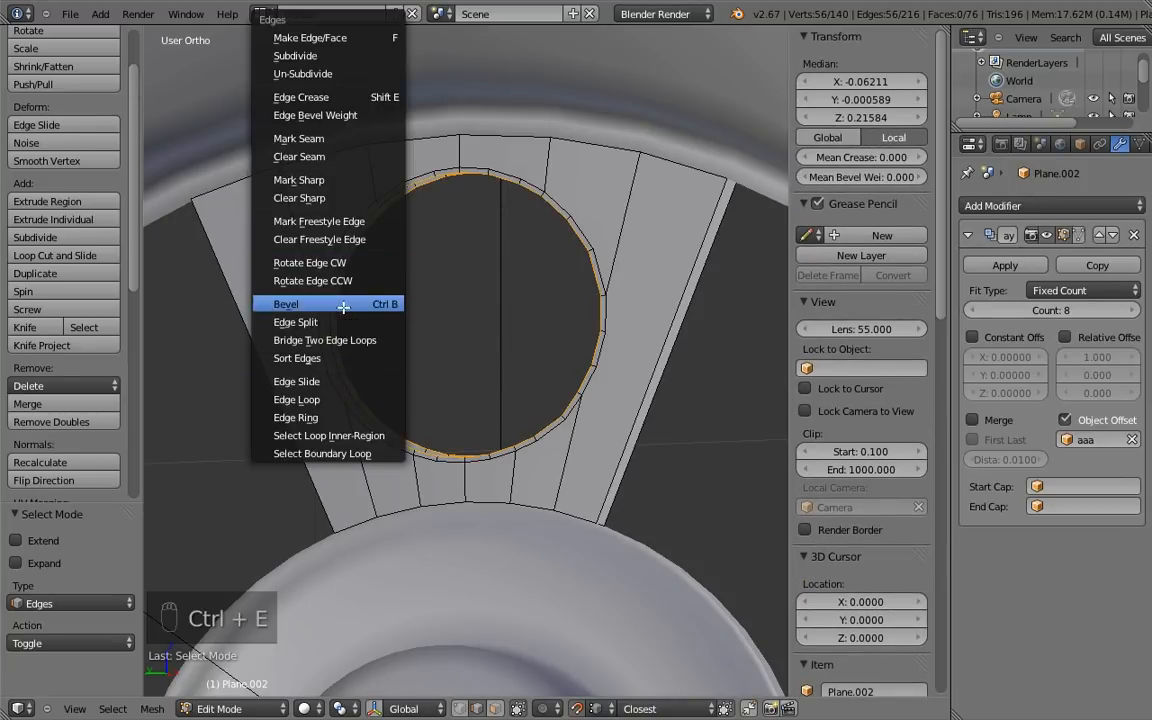
left_click(320, 340)
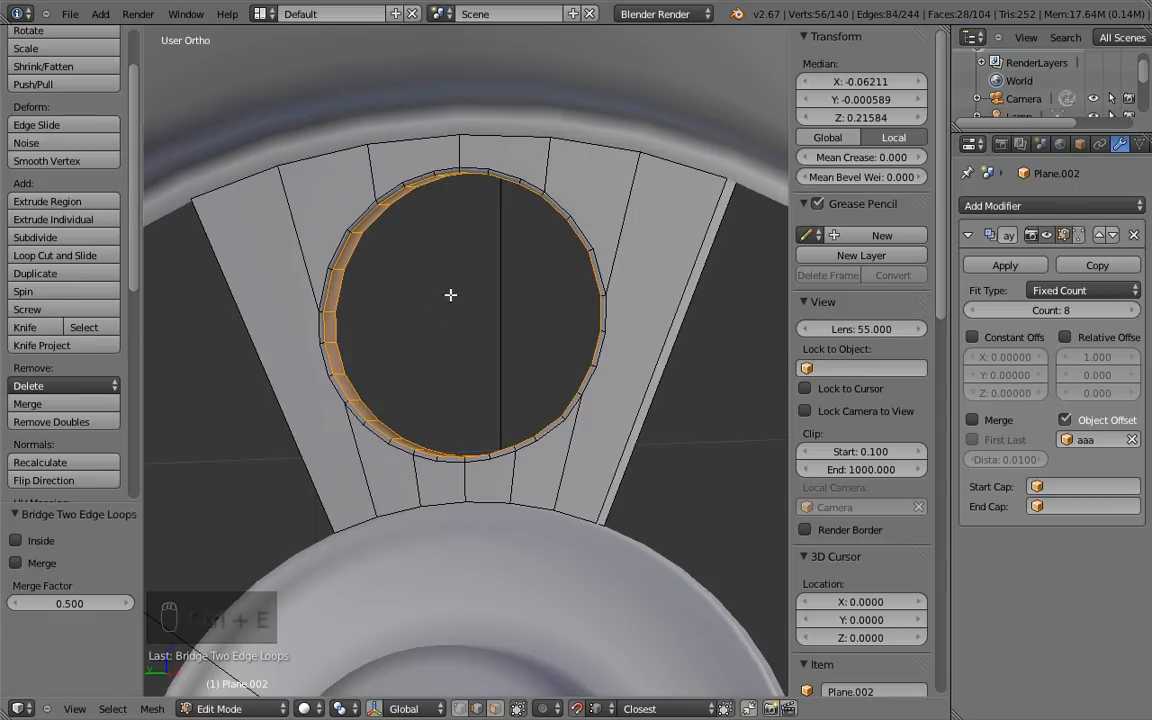
scroll(454, 355, "down", 2)
middle_click_drag(514, 309, 529, 332)
scroll(522, 326, "down", 5)
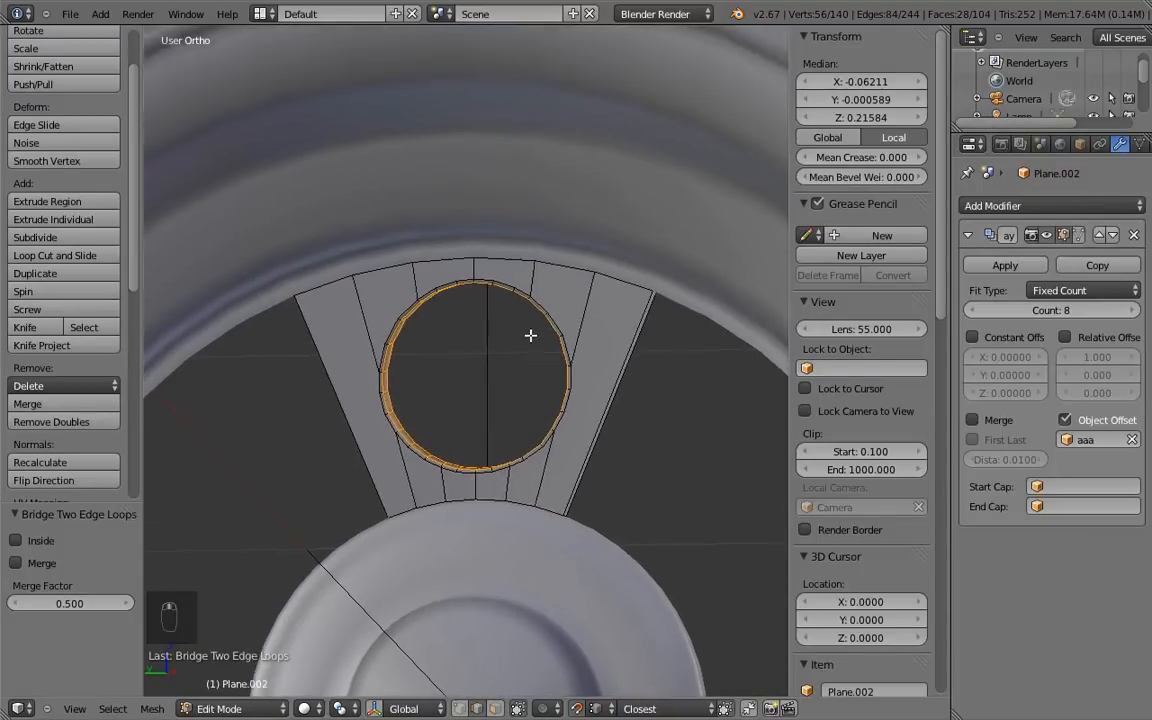
Step: In Object Mode, select the empty aaa at the hub's centre and rotate it 45° in the left side view
key("Tab")
middle_click_drag(493, 387, 522, 387)
right_click(566, 421)
right_click(522, 387)
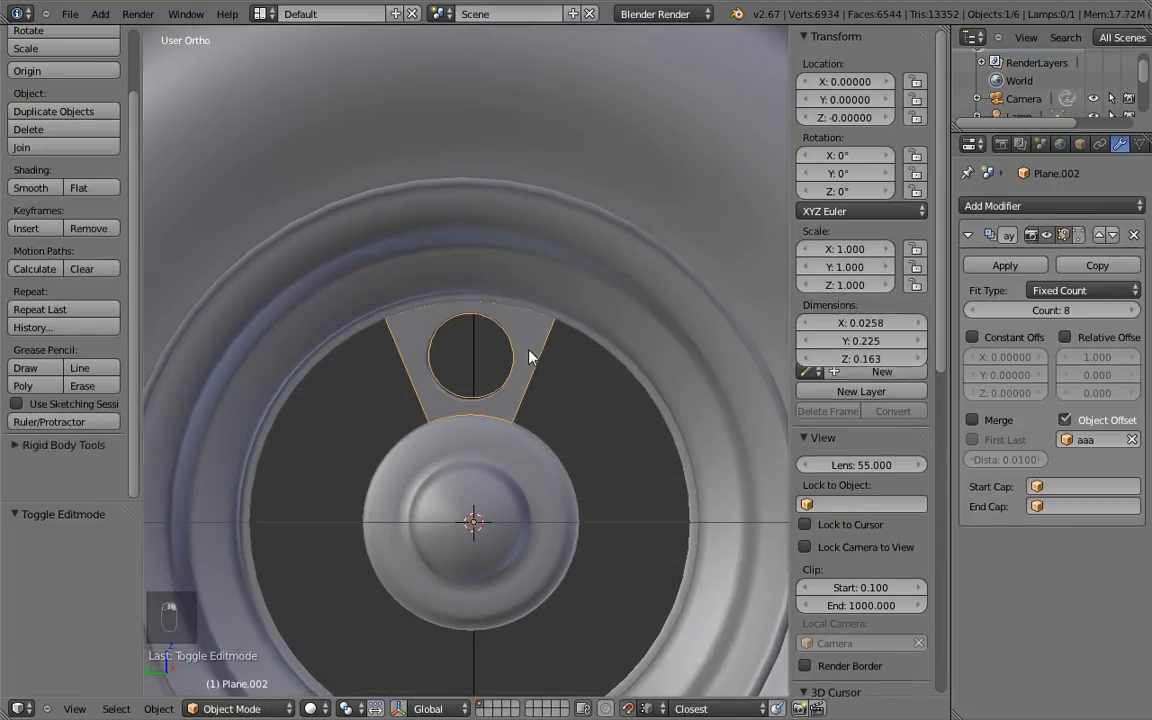
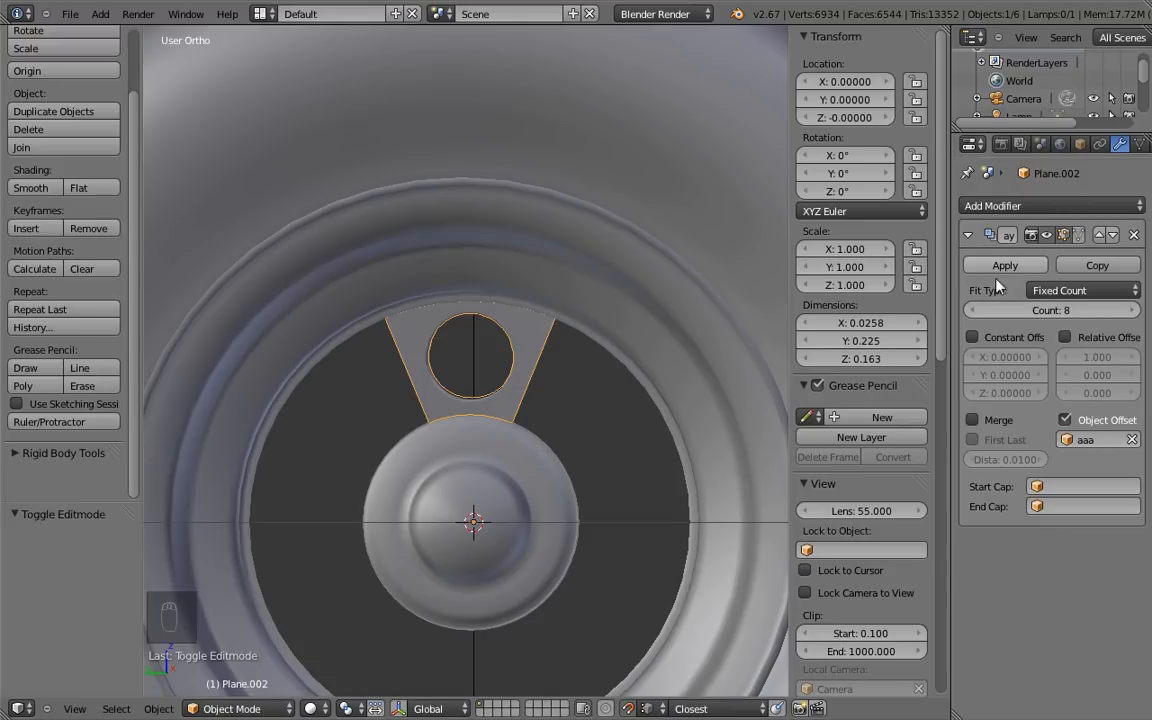
middle_click_drag(558, 393, 624, 400)
right_click(597, 391)
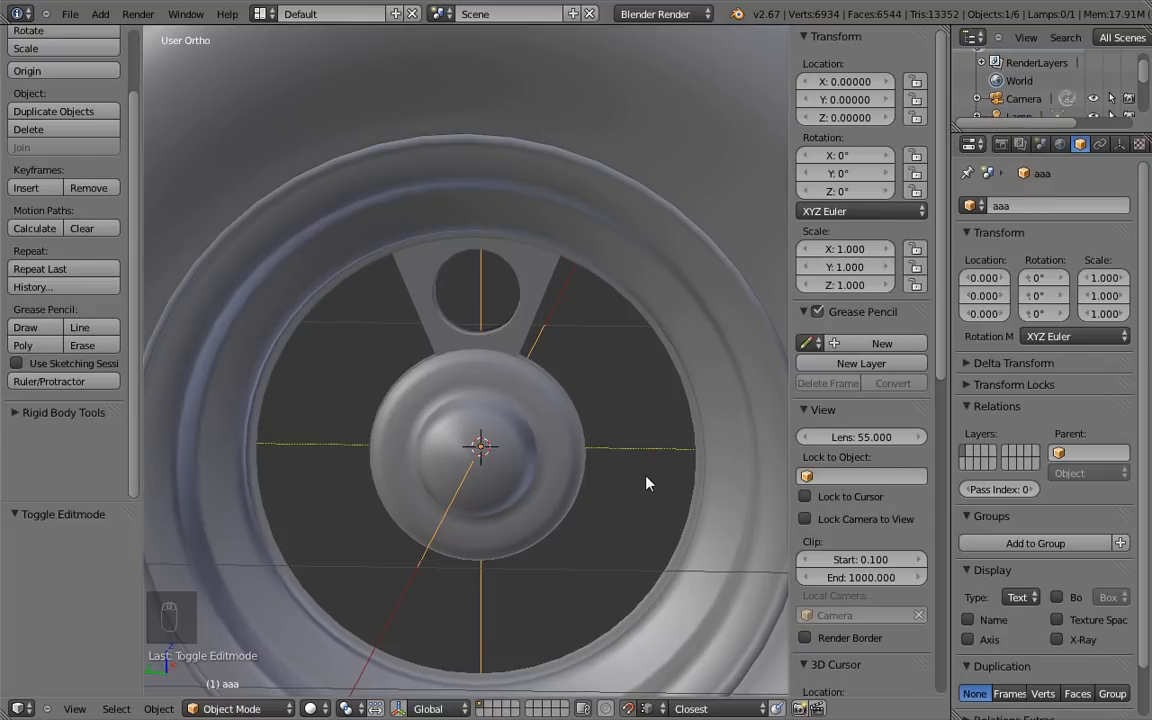
key("ctrl+KP_3")
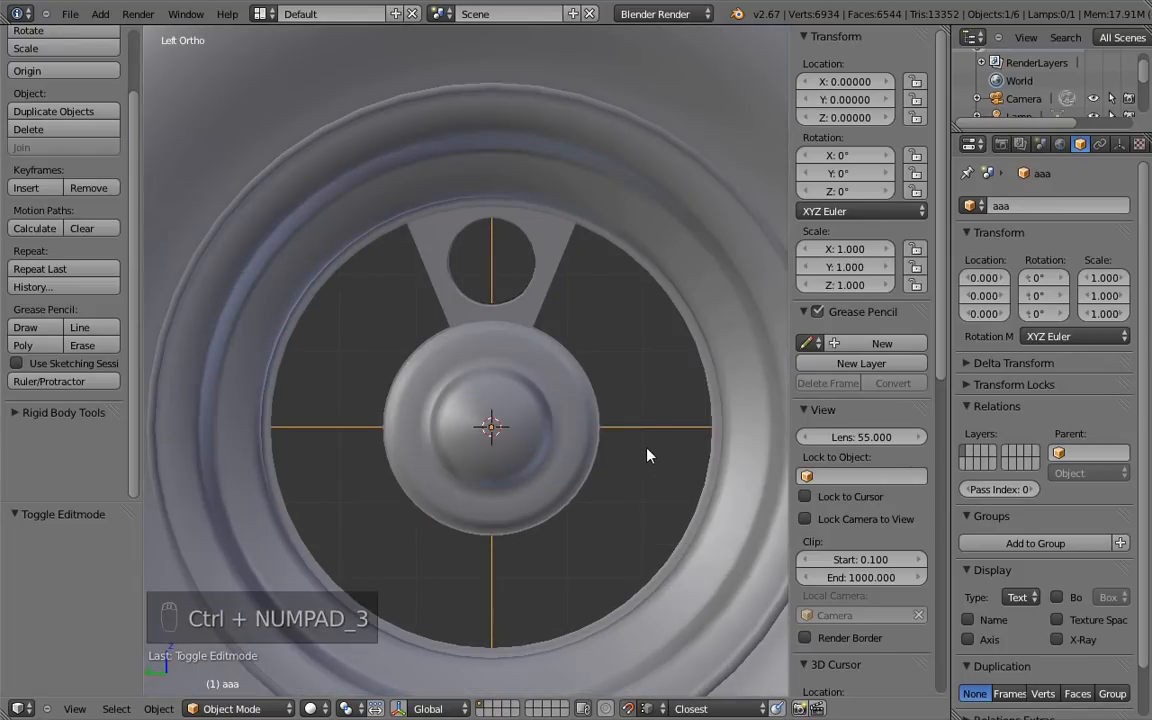
key("r")
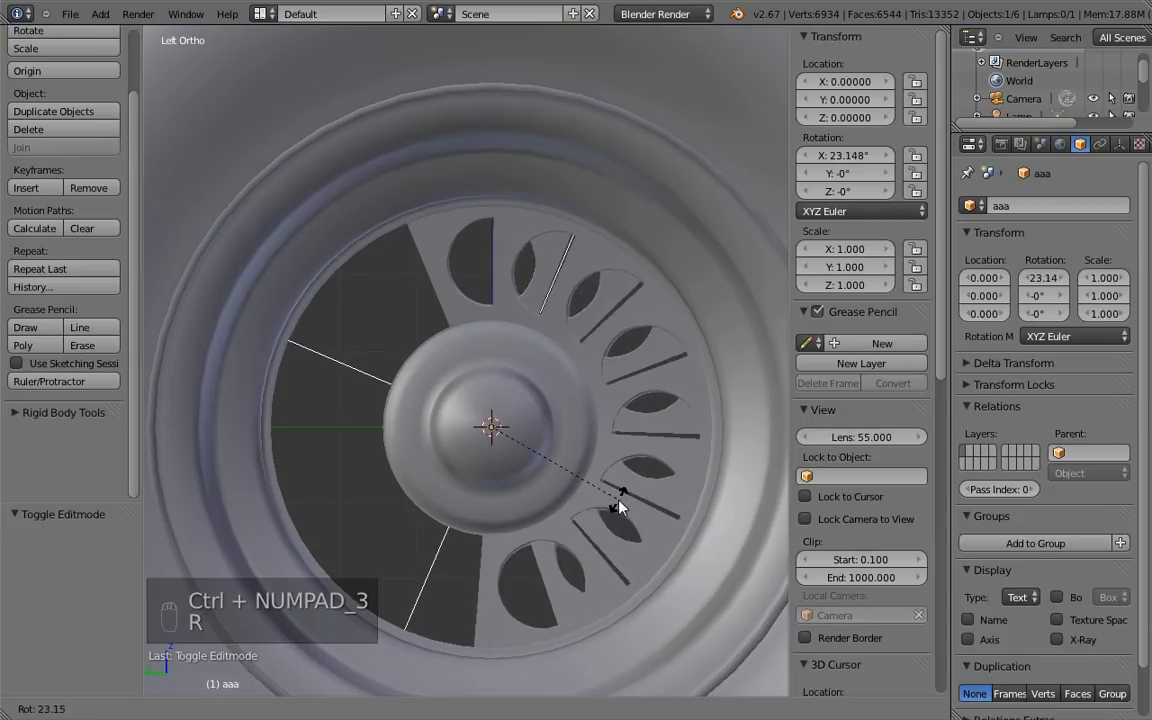
type("45")
key("Return")
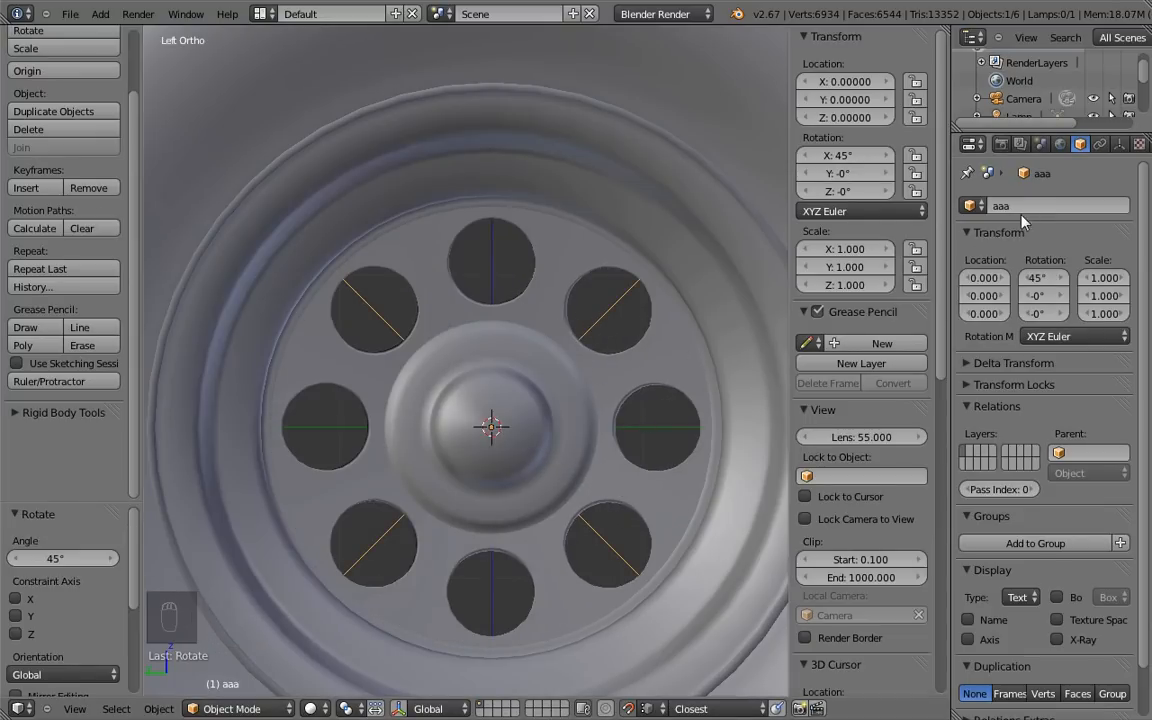
Step: Apply the spoke segment's Array modifier and delete the empty aaa
right_click(610, 285)
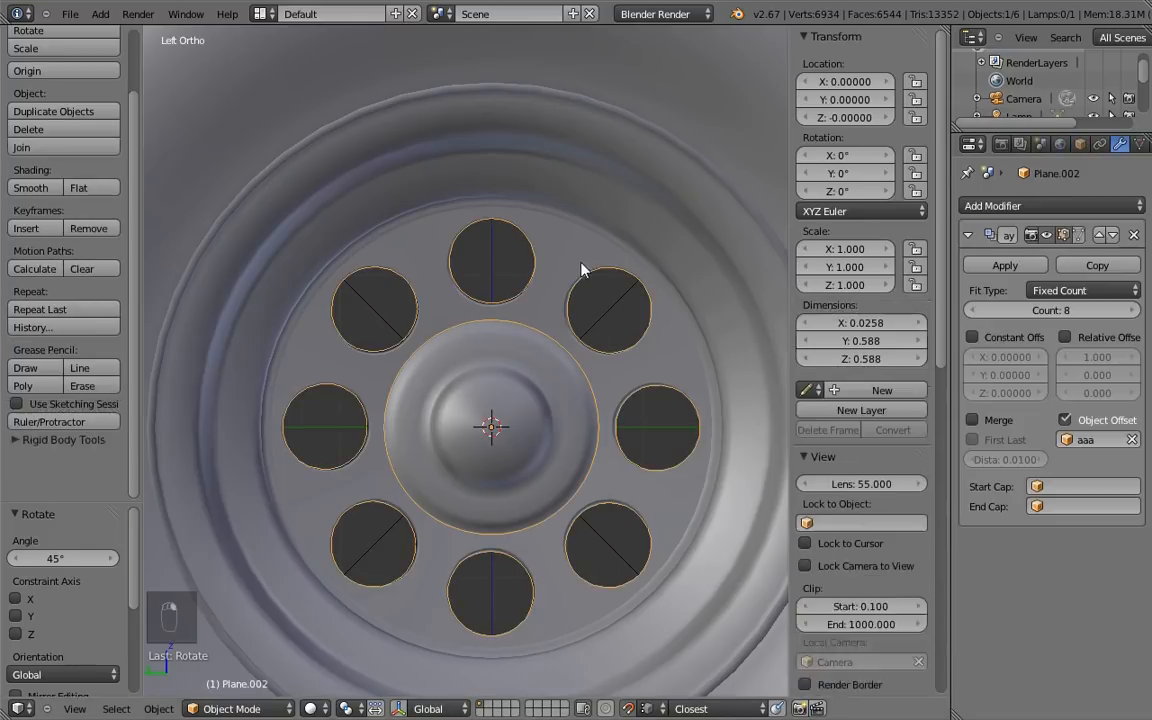
left_click(1000, 266)
right_click(609, 303)
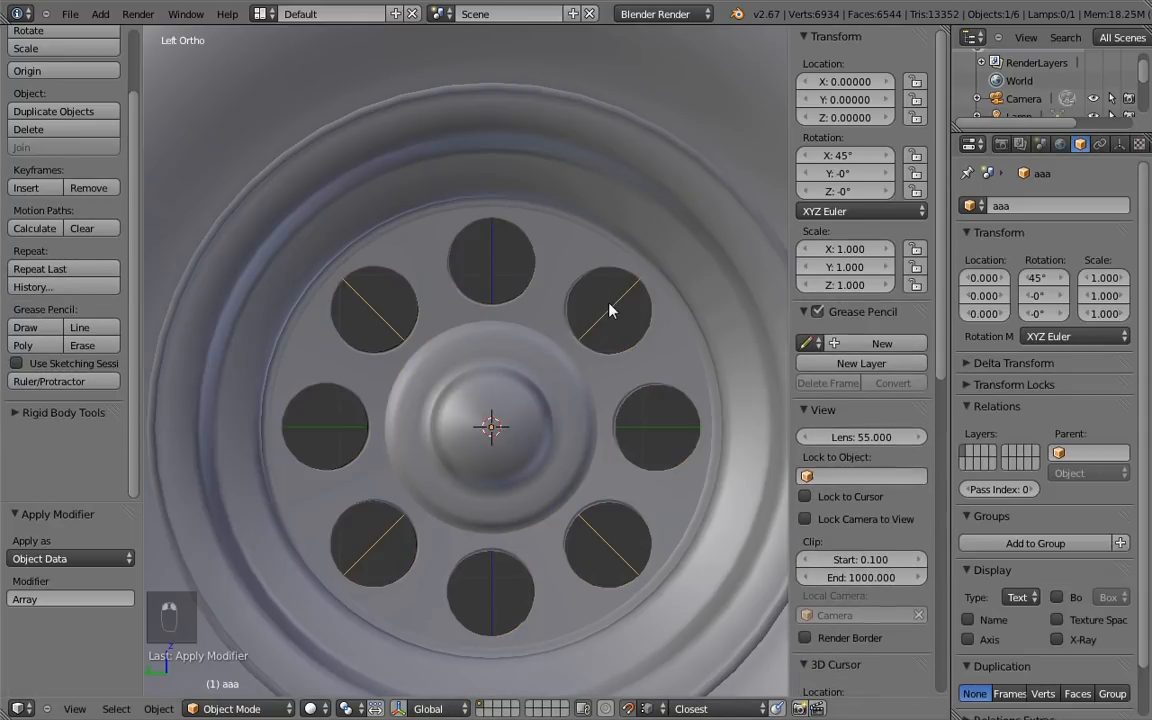
key("x")
left_click(575, 307)
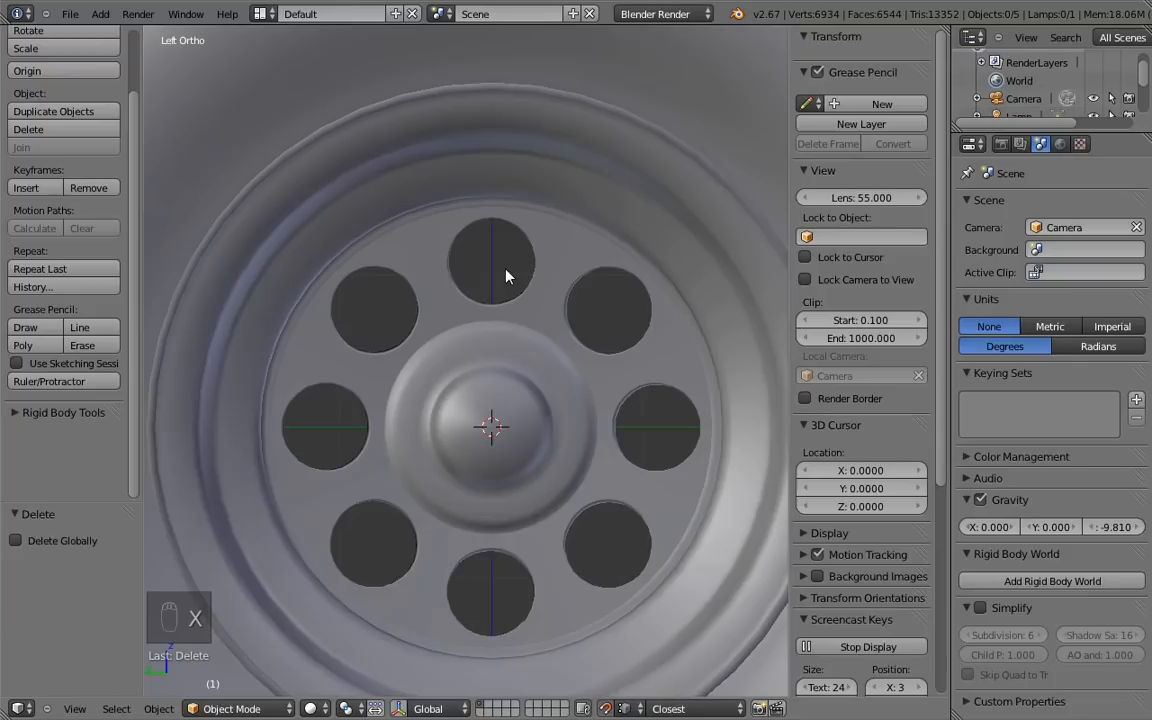
Step: Try to join the holed spoke disc with the wheel rim object
middle_click_drag(506, 276, 514, 278)
right_click(540, 278)
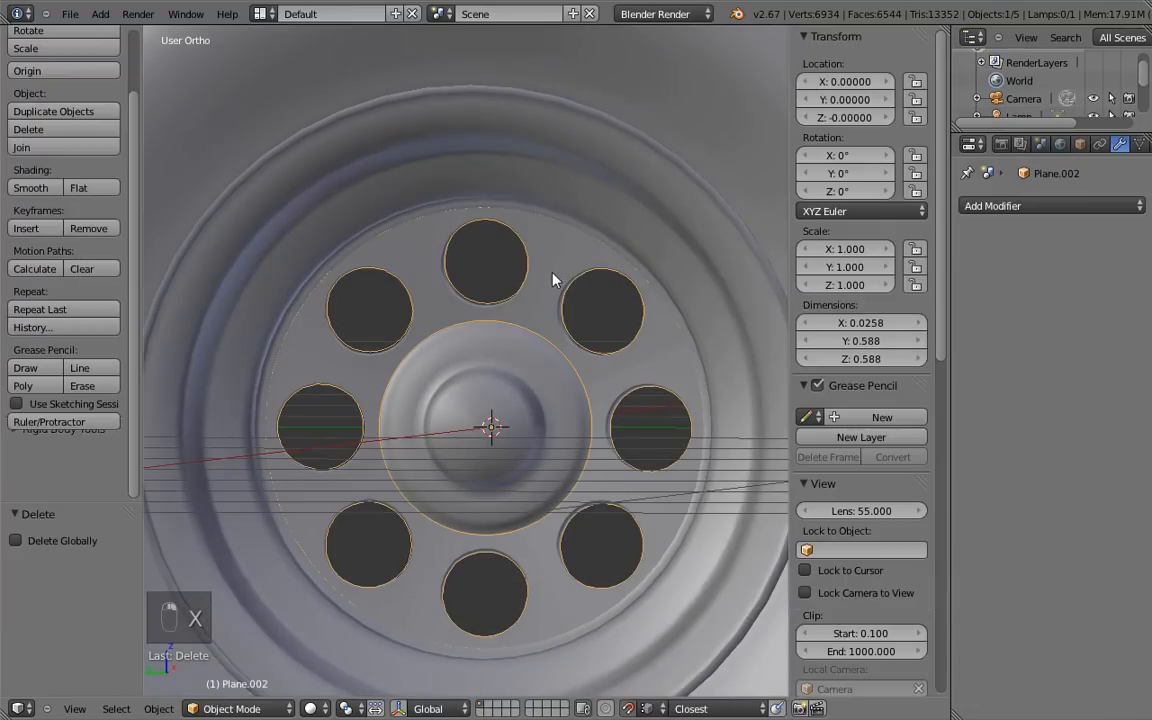
right_click(599, 213)
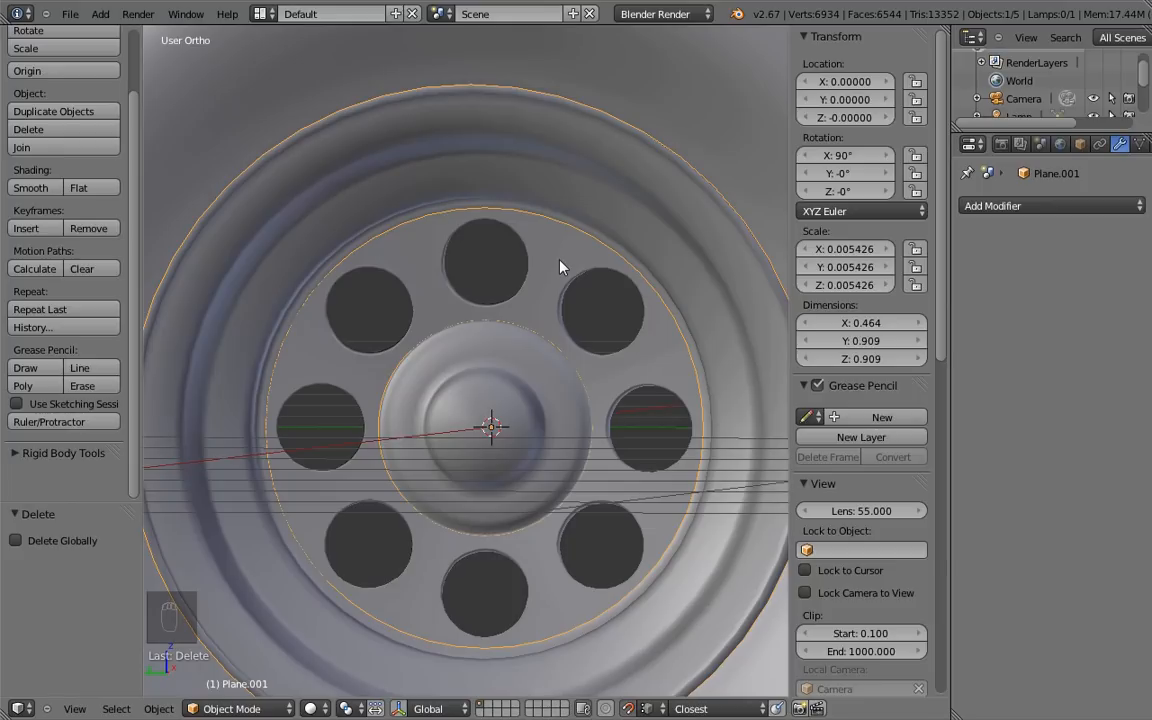
key("ctrl+j")
key("Tab")
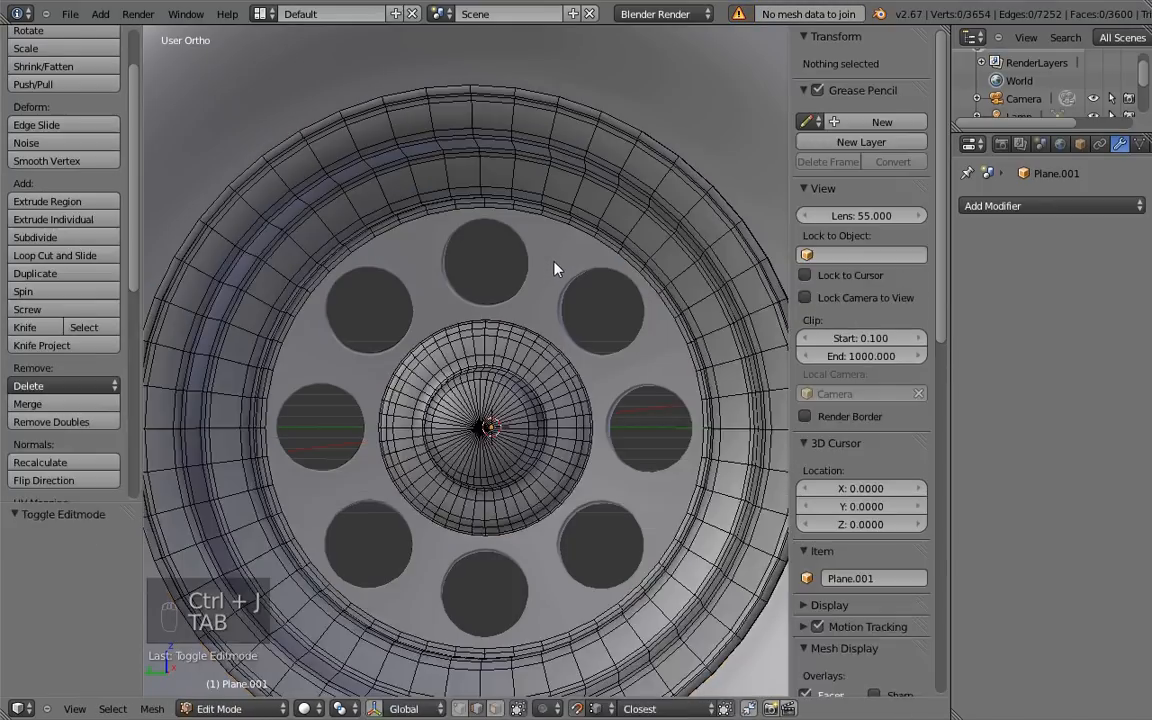
key("Tab")
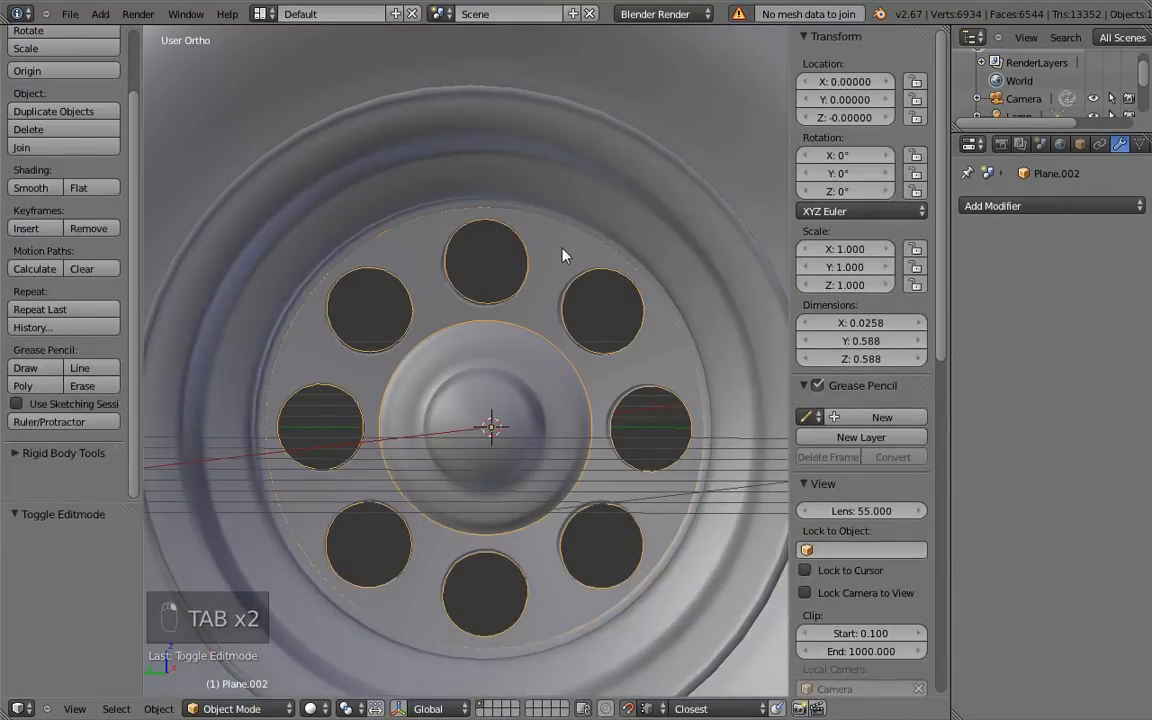
Step: Add the rim, Plane.001, to the spoke disc selection as the active object and join both into one mesh
middle_click_drag(542, 260, 530, 260)
right_click(566, 220, "shift")
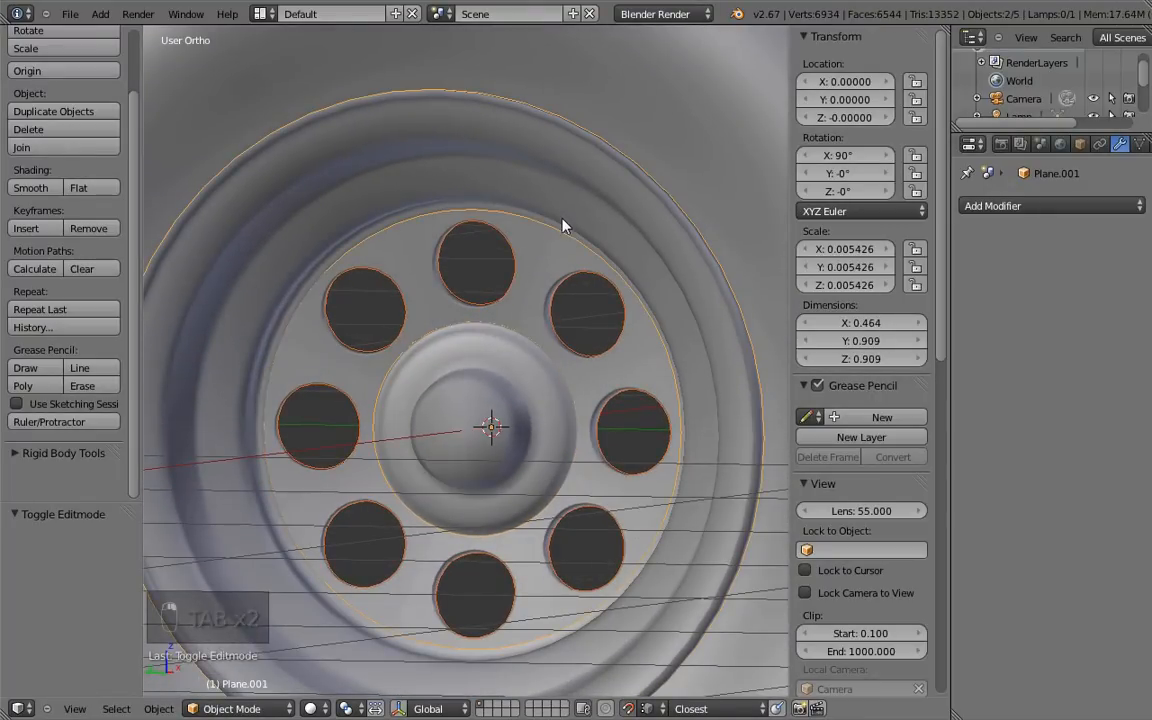
key("ctrl+j")
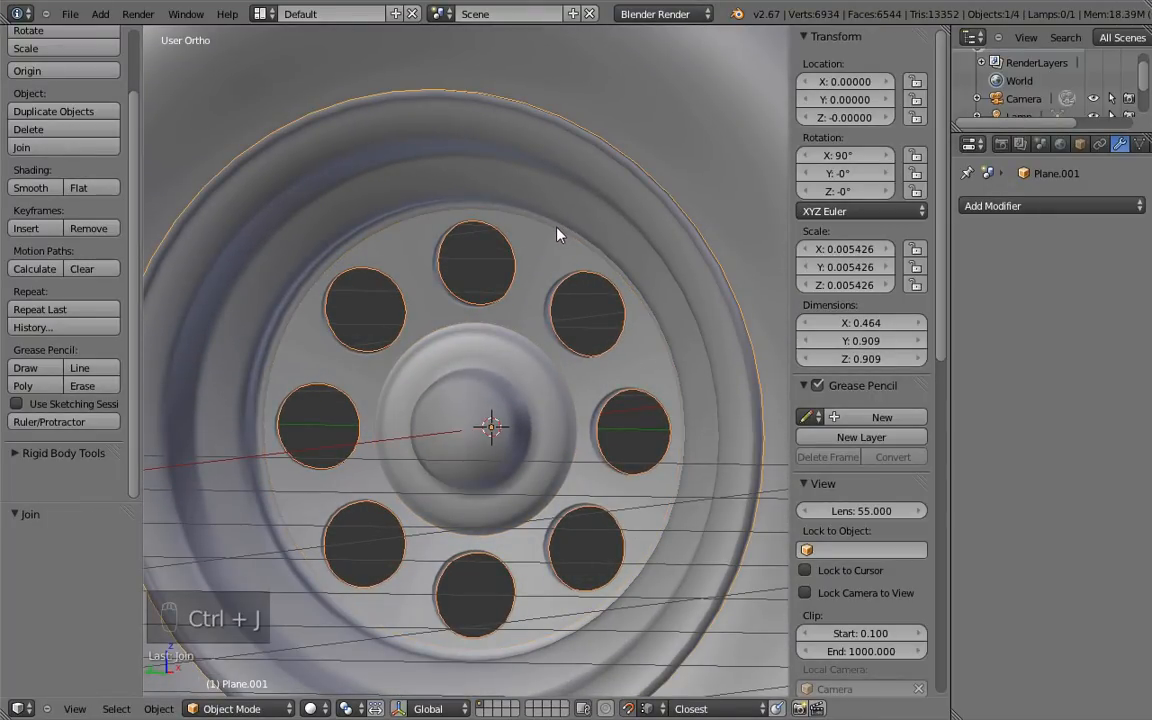
Step: In Face select mode, select the whole joined wheel mesh, remove its doubled vertices and return to Object Mode
key("Tab")
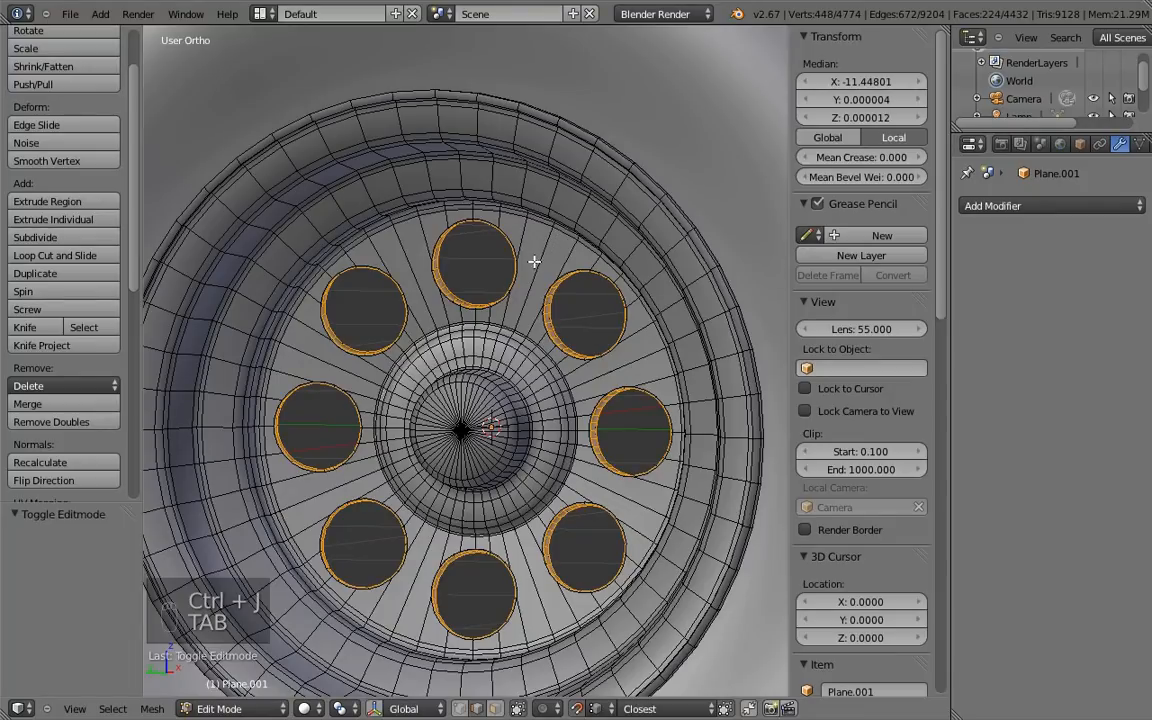
key("ctrl+Tab")
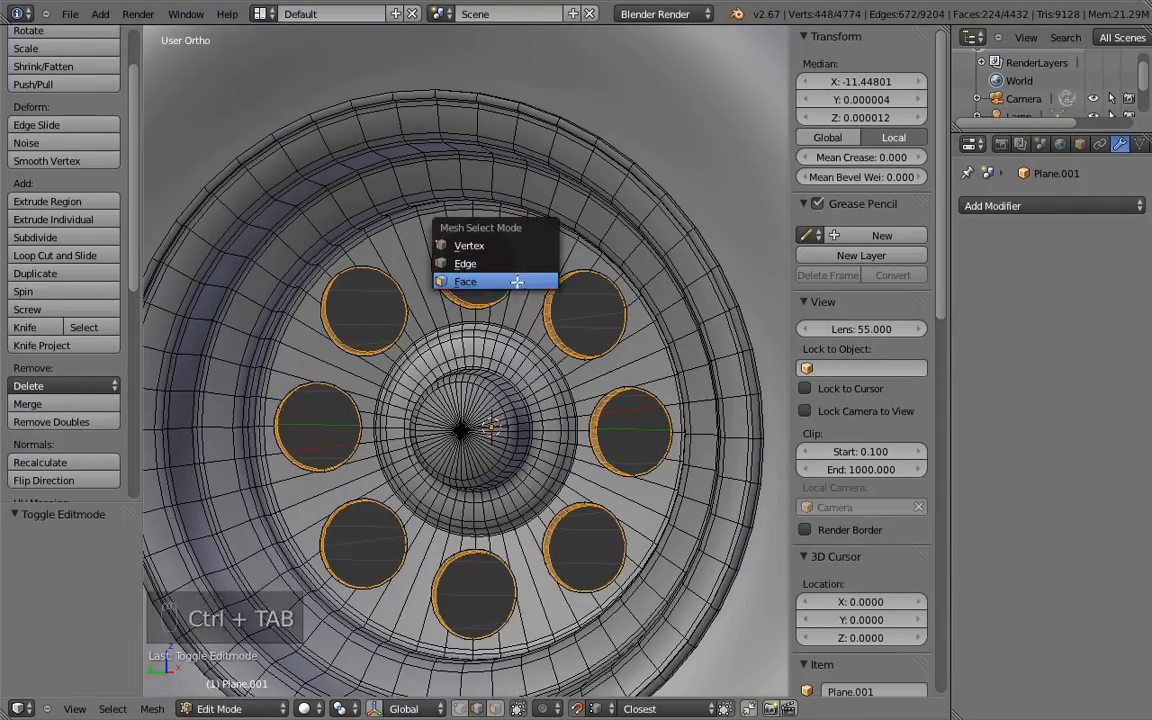
left_click(518, 282)
key("a")
key("a")
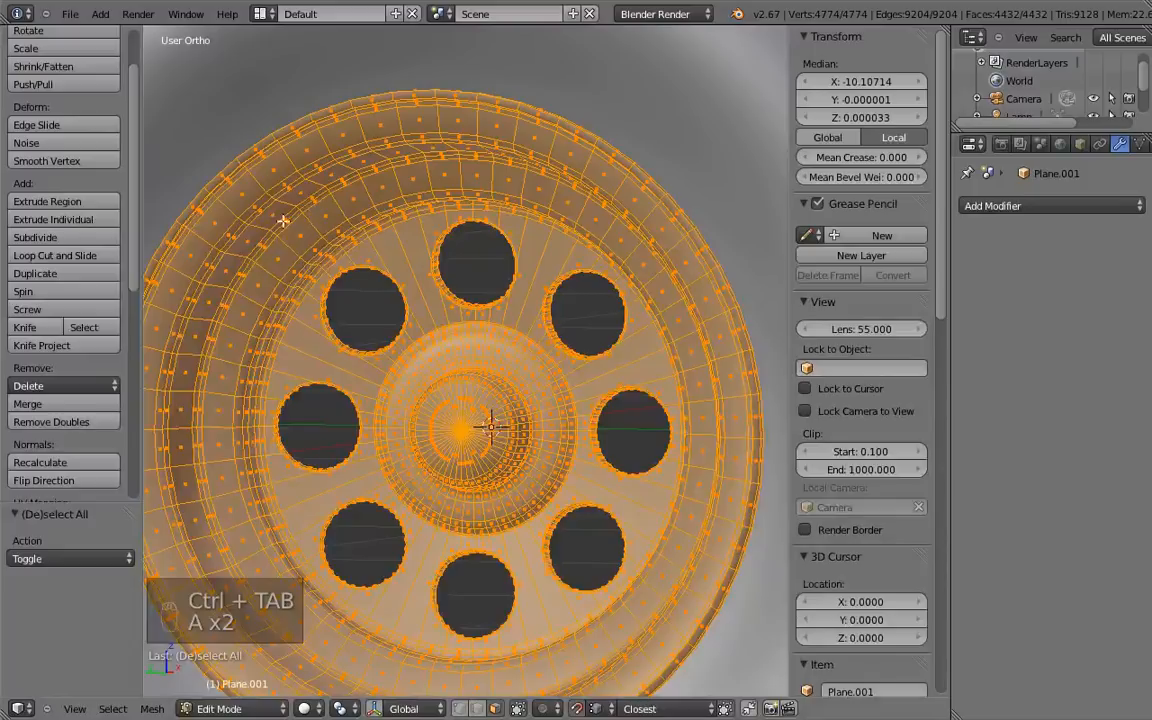
left_click(74, 421)
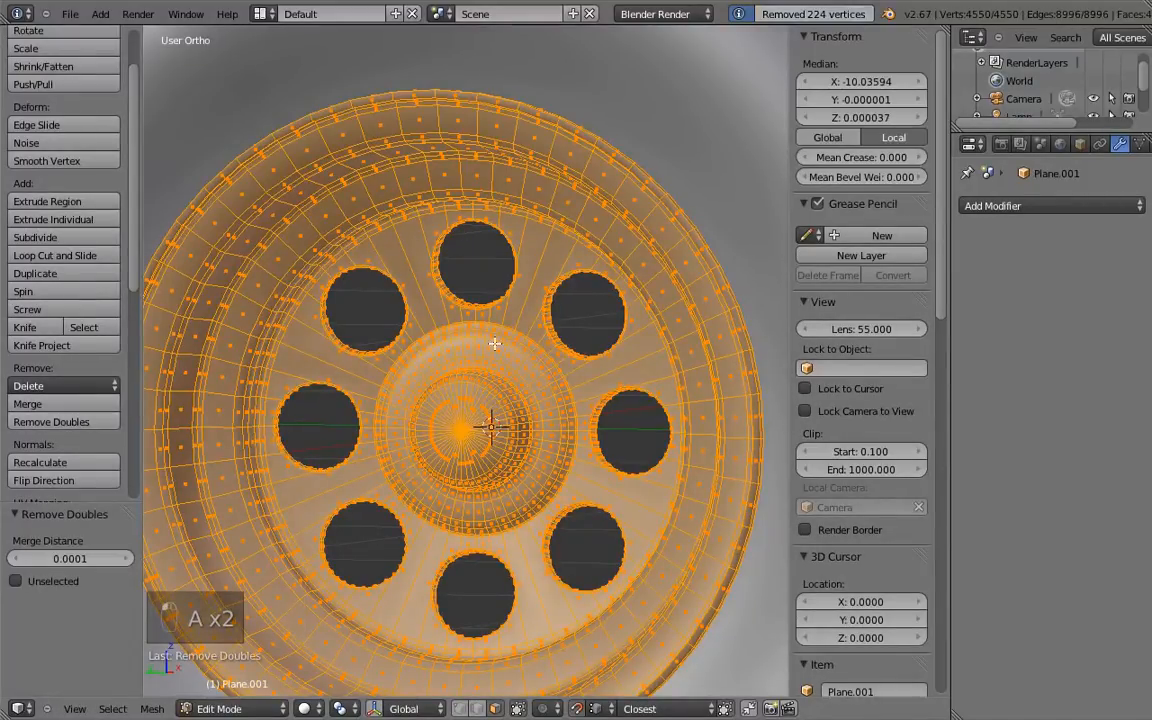
key("Tab")
Step: In Edit Mode, add one loop cut around the spoke disc and slide it outward close to the rim's inner edge
scroll(545, 400, "down", 4)
scroll(535, 420, "up", 2)
scroll(540, 350, "up", 5)
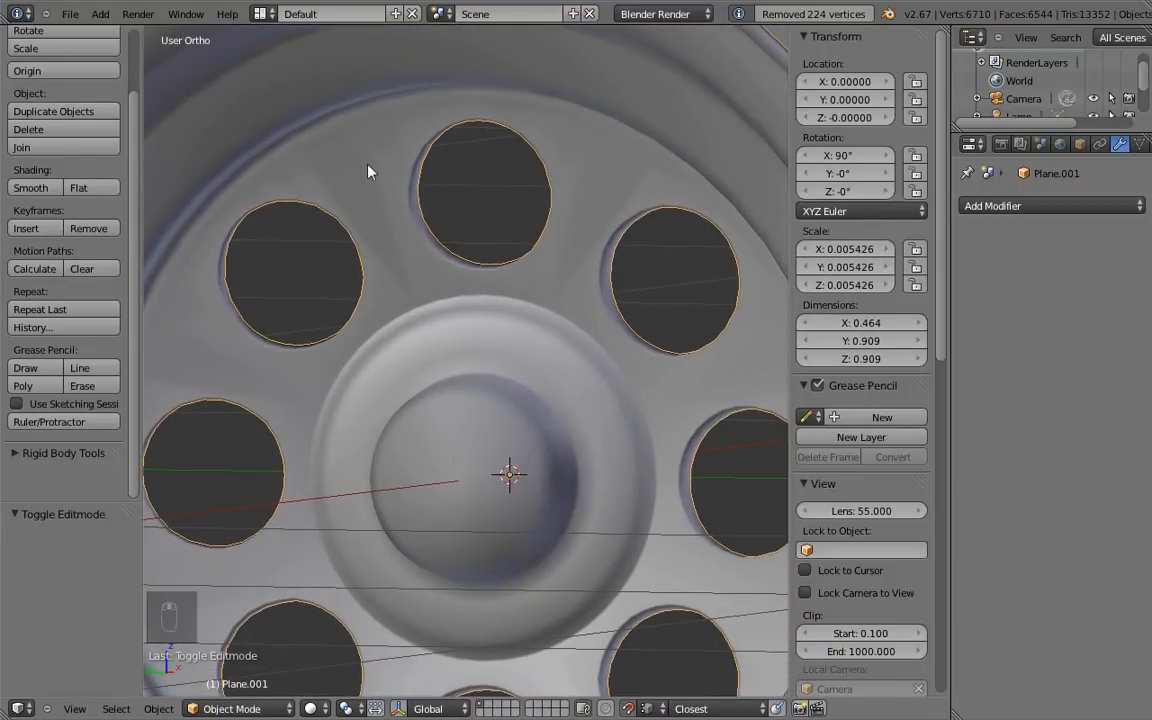
mouse_move(620, 190)
middle_mouse_down()
mouse_move(646, 178)
mouse_move(587, 177)
mouse_move(600, 295)
mouse_move(507, 311)
mouse_move(490, 330)
mouse_move(507, 301)
mouse_move(571, 319)
middle_mouse_up()
key("ctrl+Tab")
key("ctrl+Tab")
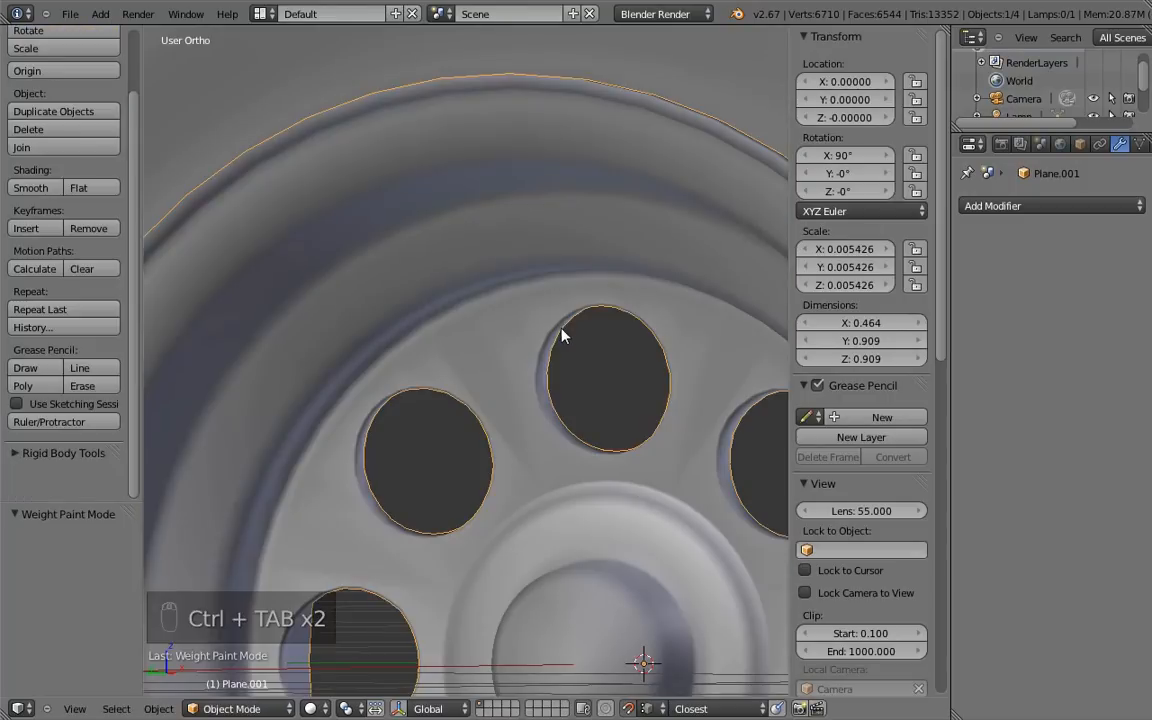
key("Tab")
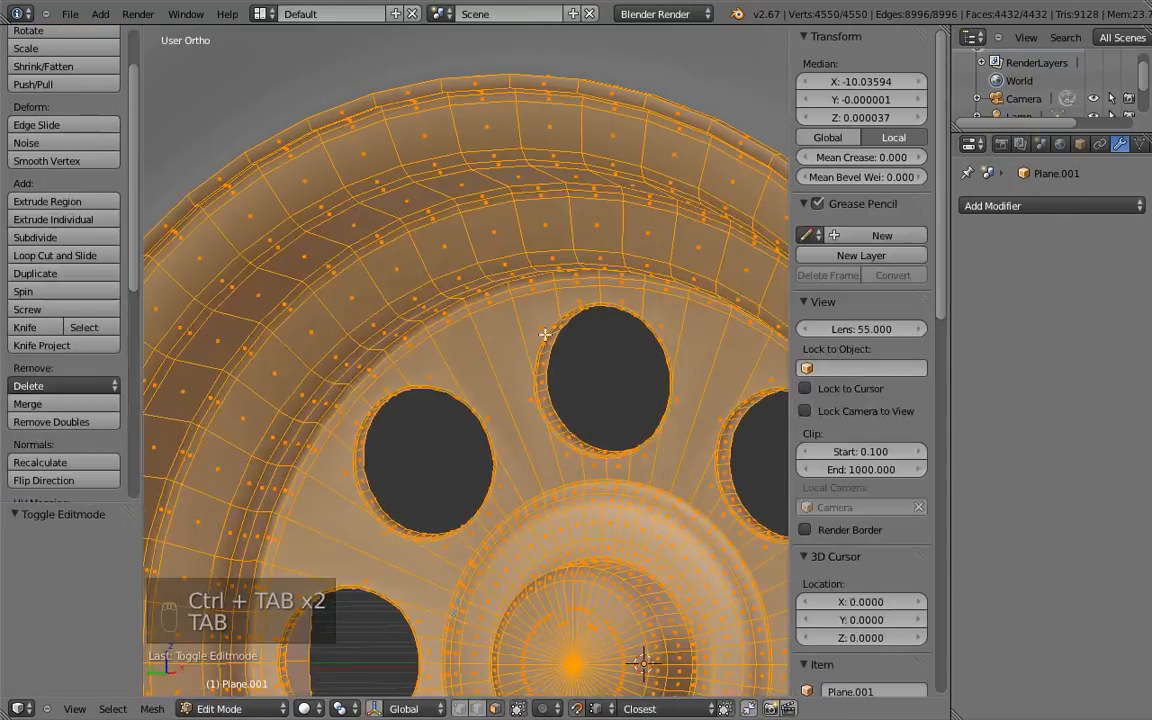
key("ctrl+r")
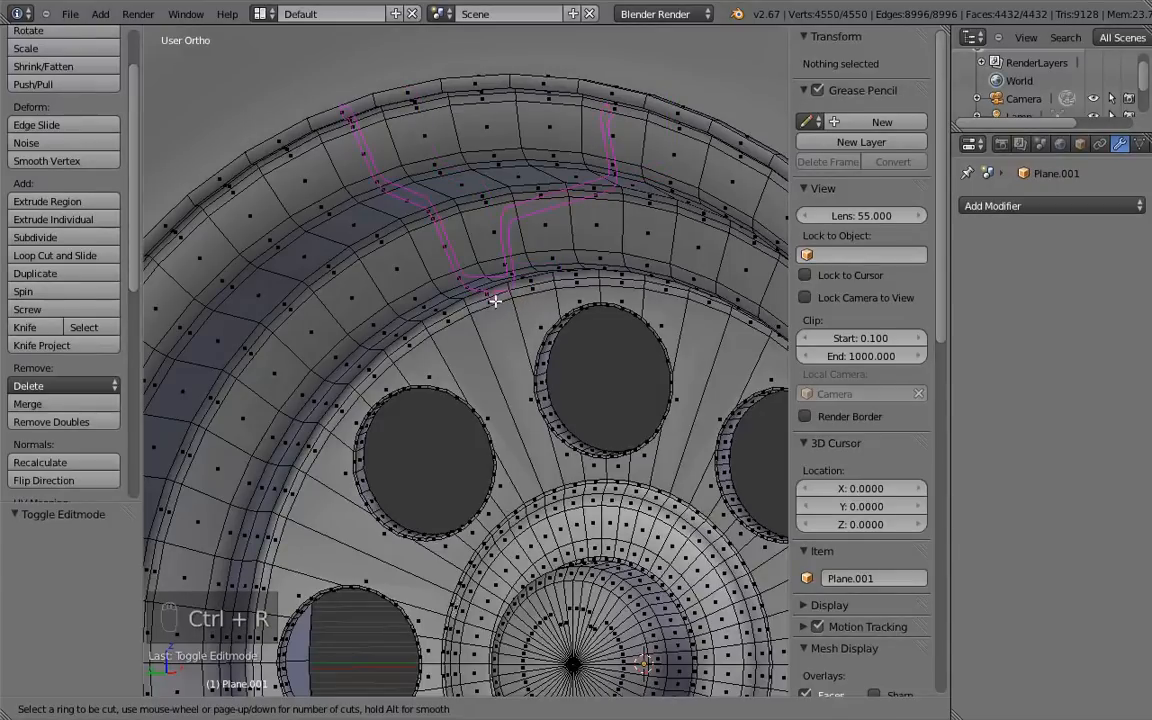
left_click(468, 309)
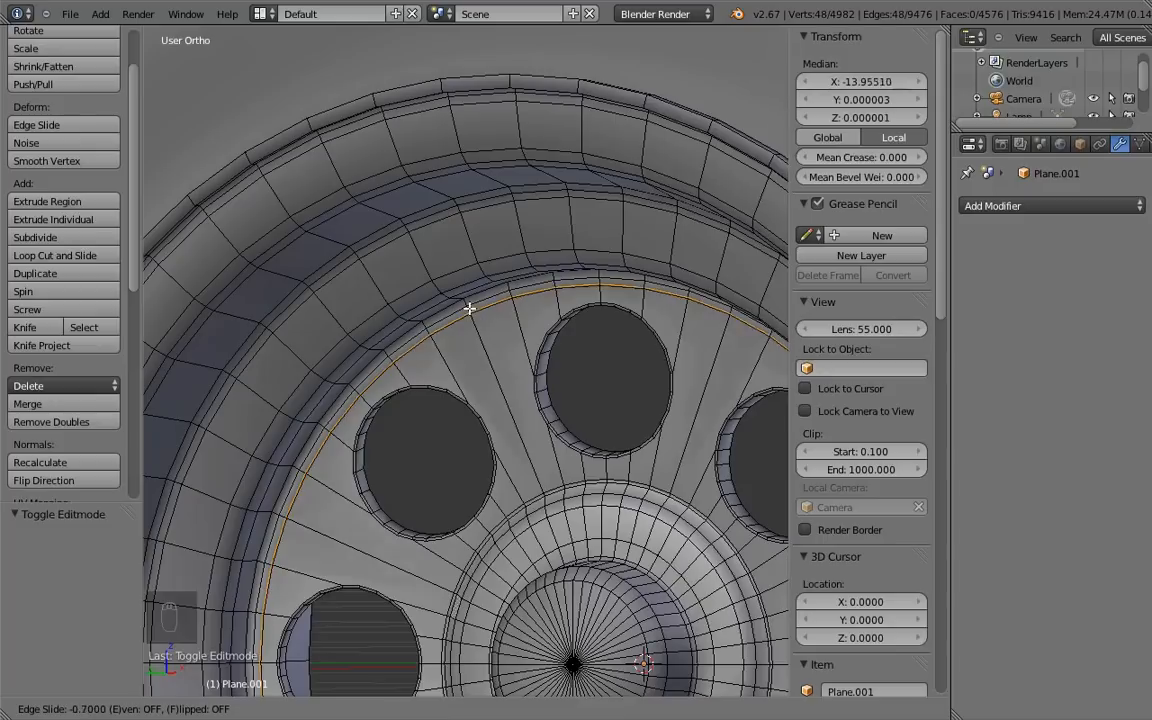
left_click(478, 327)
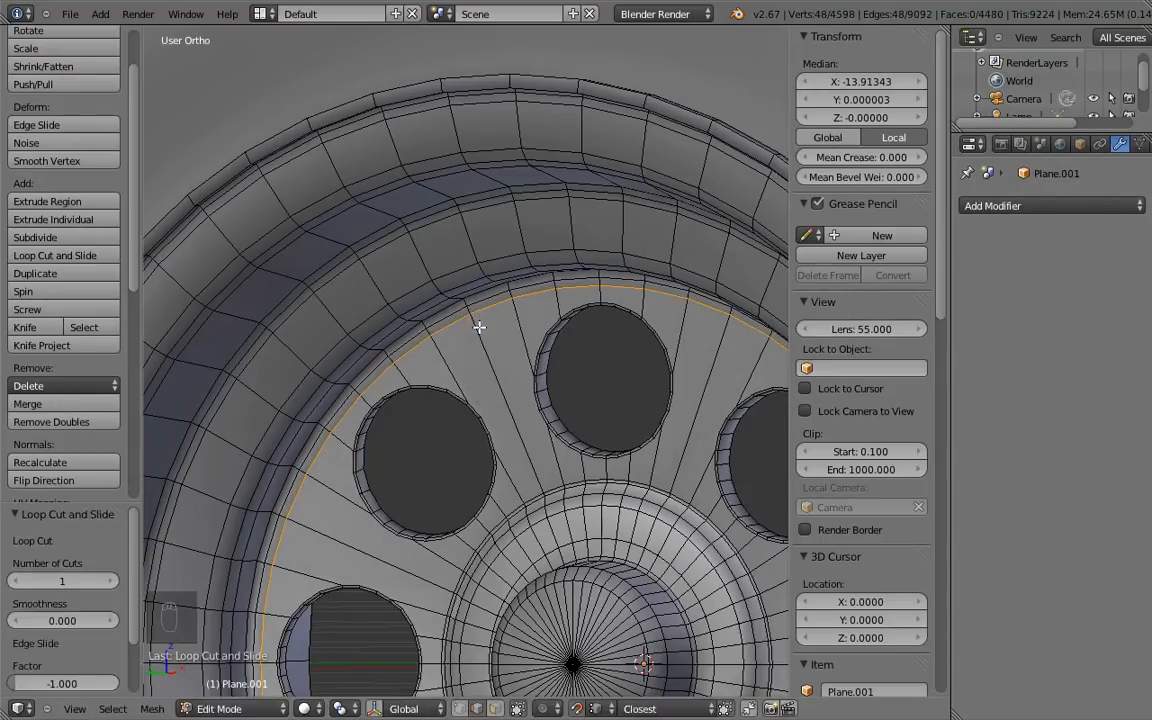
Step: Inspect the wheel's shading and the area around the spoke disc and hub in Object Mode from several angles
middle_click_drag(527, 351, 548, 275)
middle_click_drag(558, 342, 494, 396, "ctrl")
key("Tab")
middle_click_drag(505, 447, 520, 605, "ctrl")
middle_click_drag(514, 419, 537, 475, "ctrl")
key("z")
key("z")
key("a")
scroll(537, 475, "up", 7)
mouse_move(552, 358)
middle_mouse_down()
mouse_move(543, 339)
mouse_move(556, 362)
middle_mouse_up()
scroll(557, 380, "up", 2)
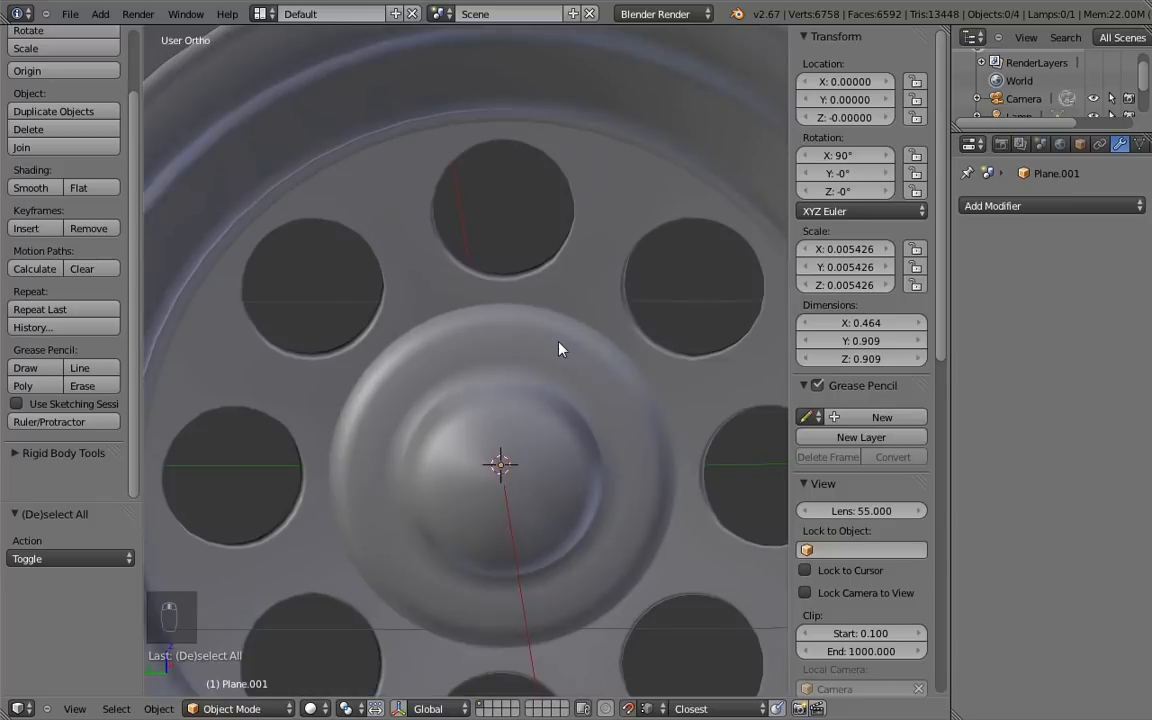
Step: In the wheel's mesh, select the edge loop just inside the hub's outer rim and view it straight from the left side
right_click(546, 357)
key("Tab")
middle_click_drag(538, 346, 615, 314)
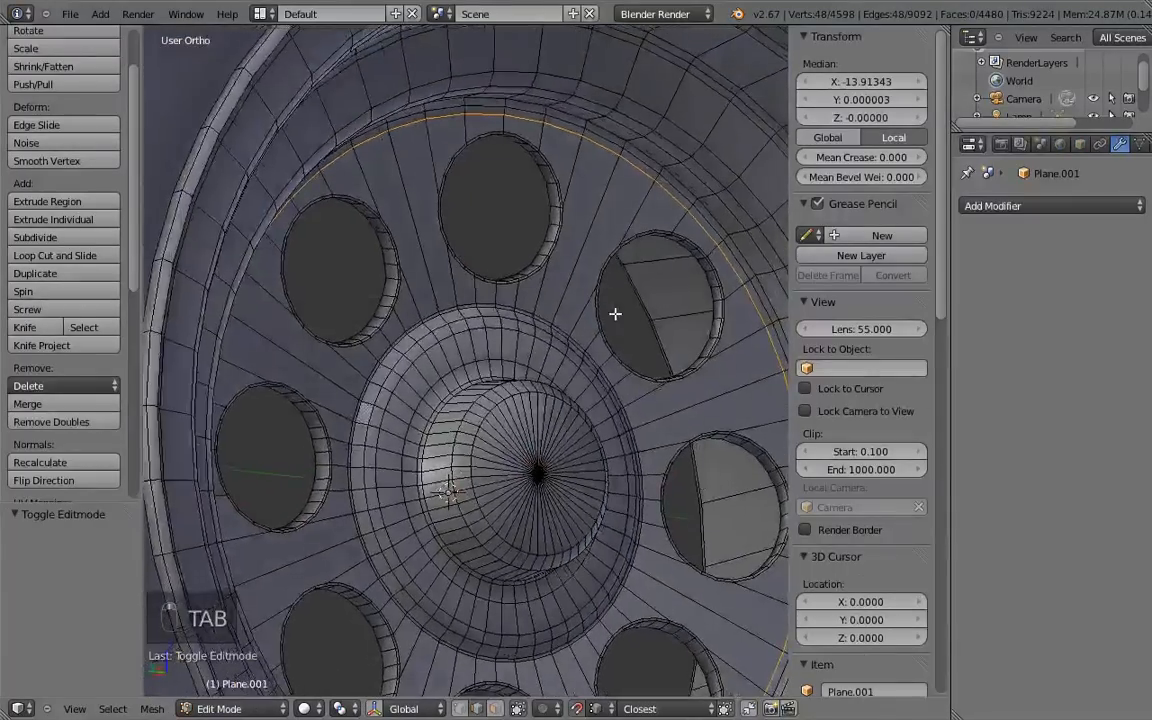
right_click(422, 357)
key("a")
right_click(426, 355, "alt")
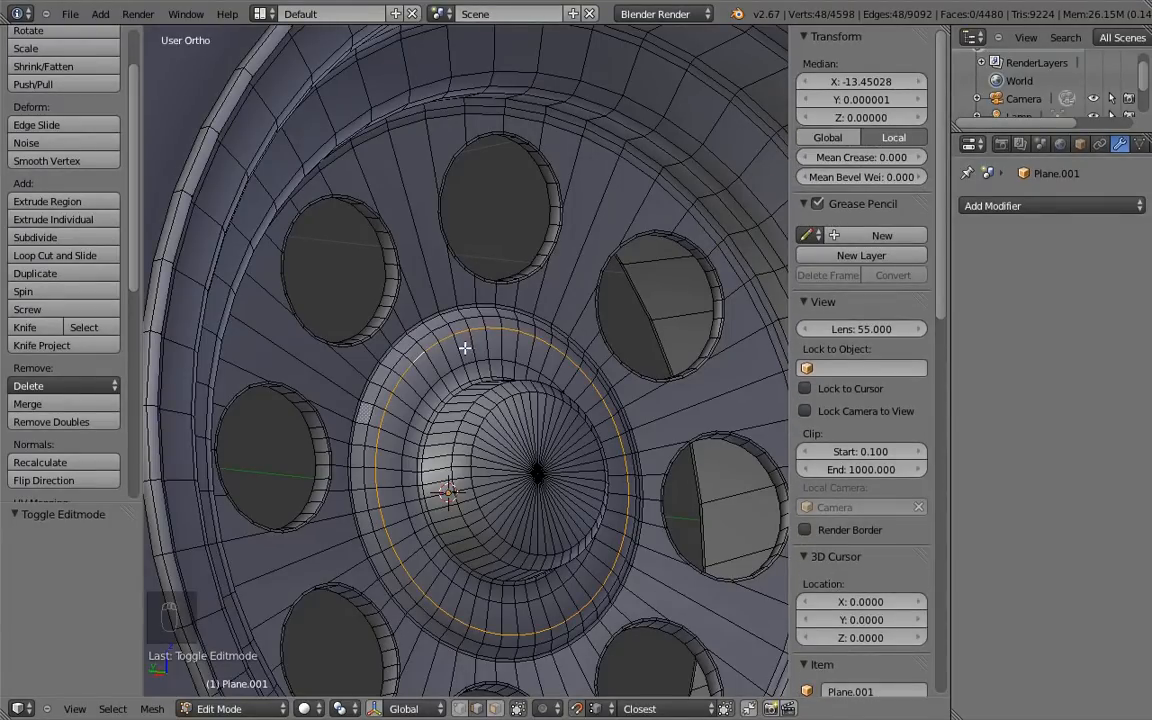
key("ctrl+KP_3")
scroll(408, 366, "up", 4)
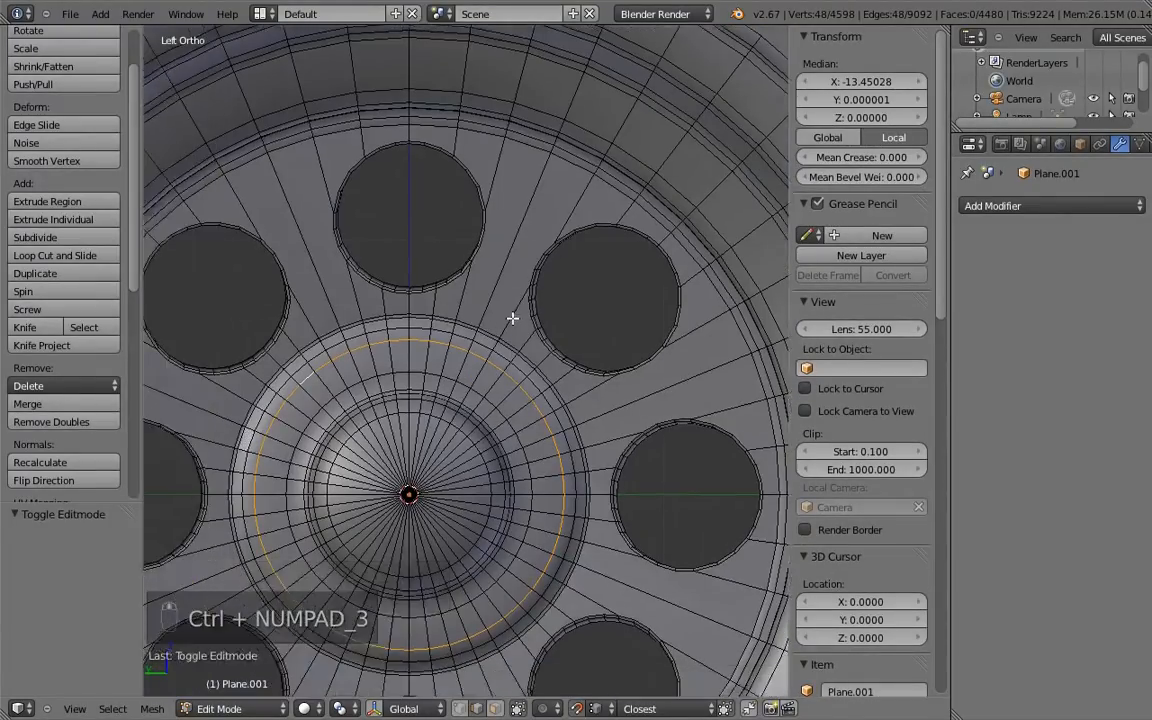
key("s")
key("x")
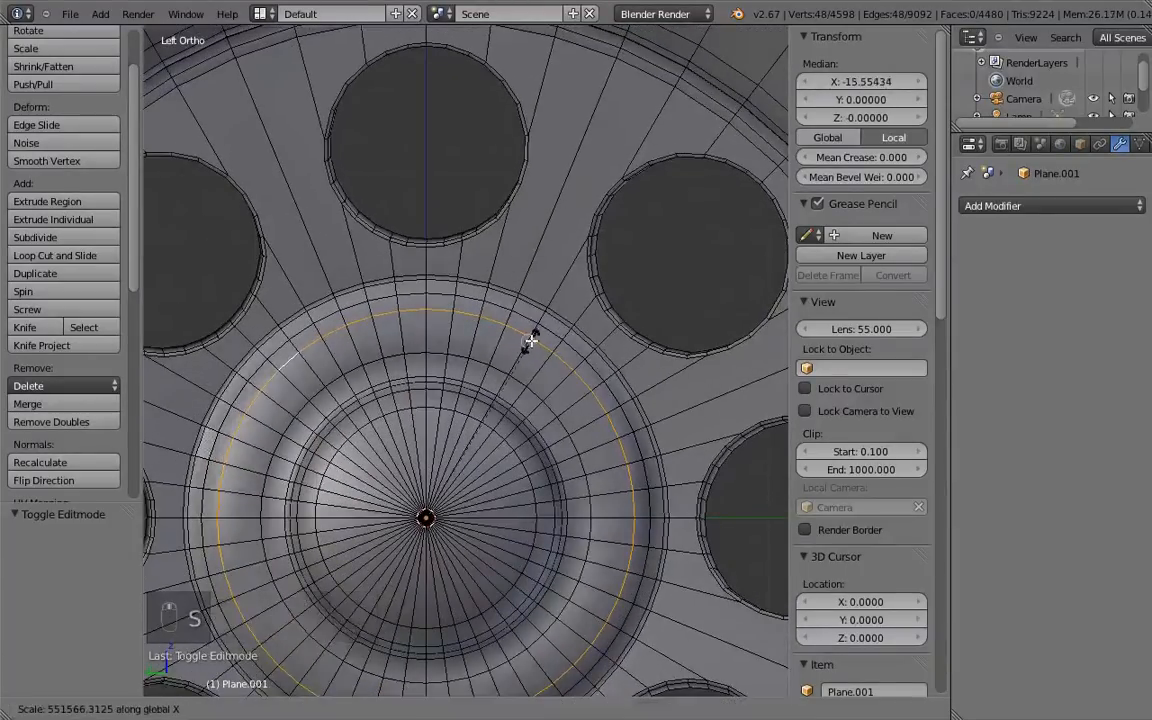
left_click(586, 410)
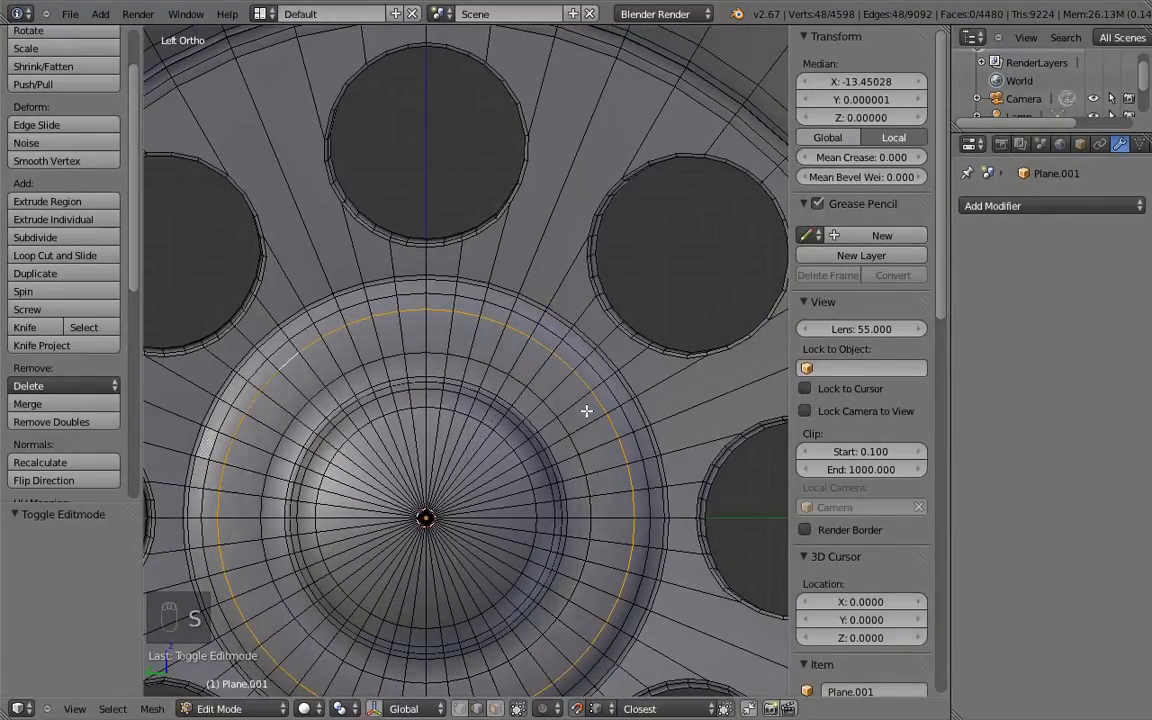
key("s")
key("x")
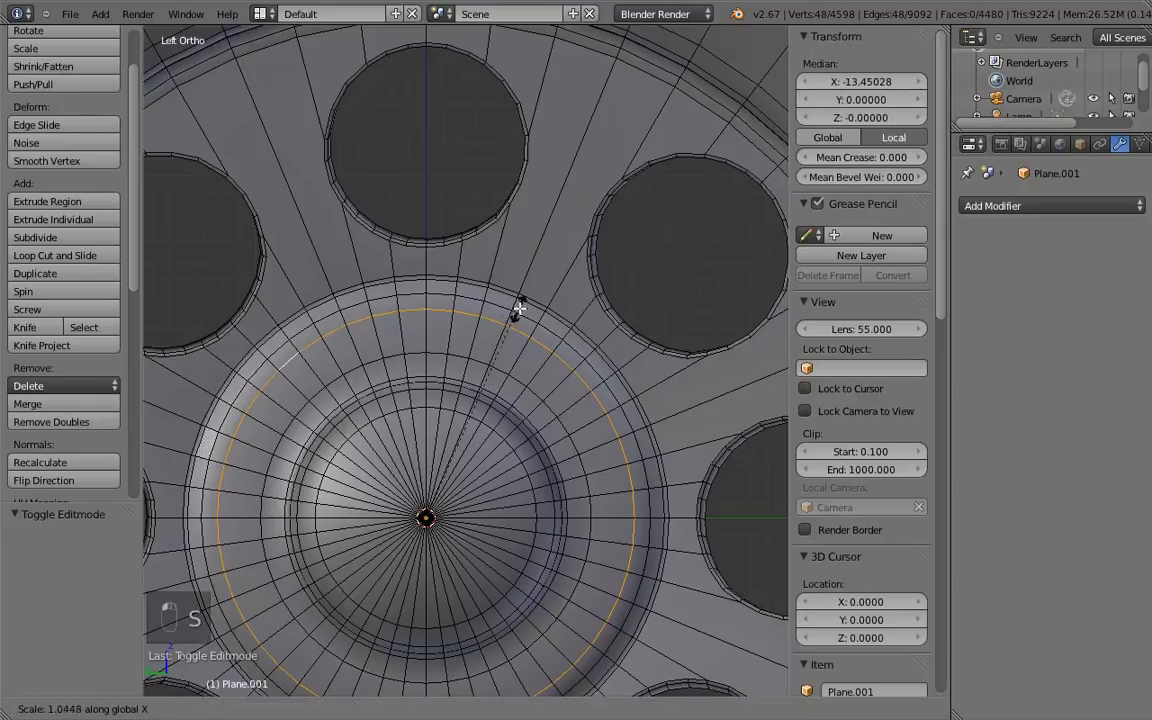
right_click(532, 310)
Step: Scale the selected hub edge loop outward to about 1.063 on Y and Z only, with the X axis locked
key("s")
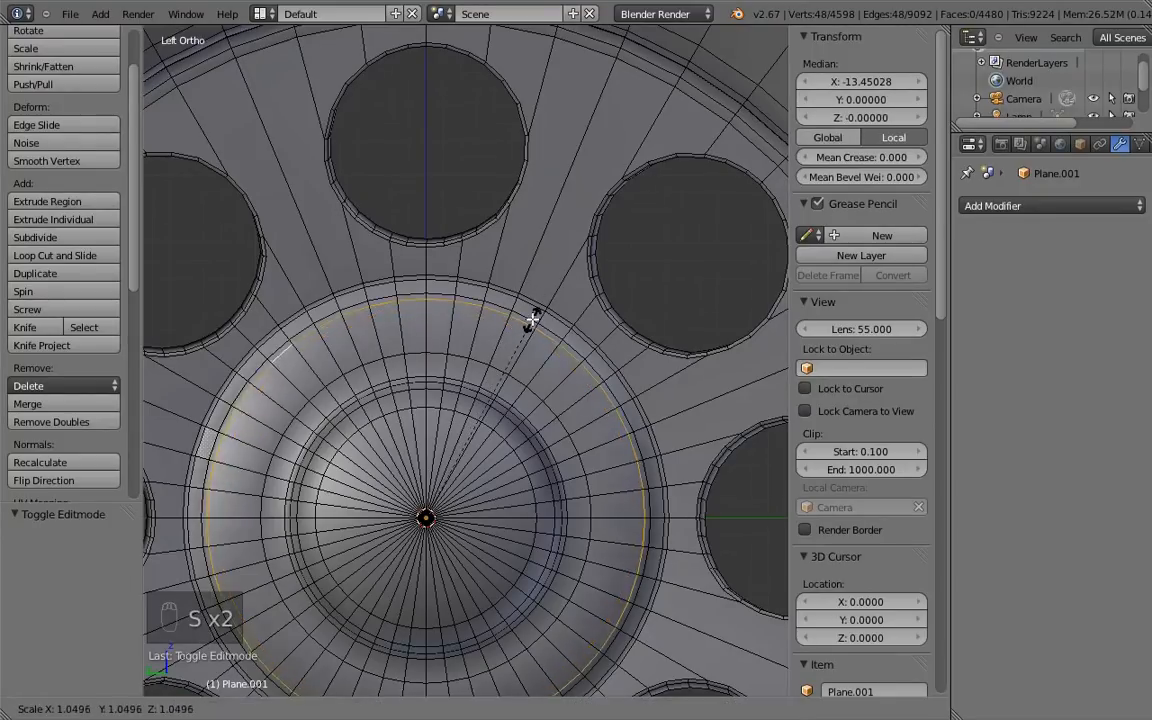
key("shift+x")
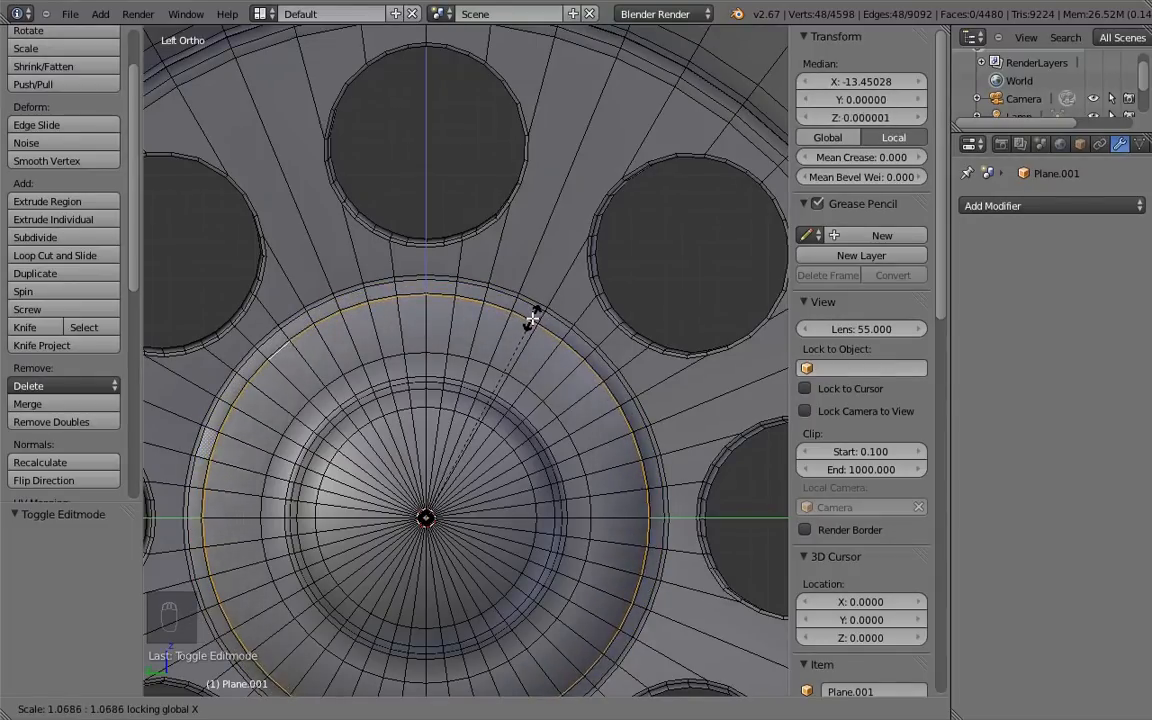
left_click(531, 318)
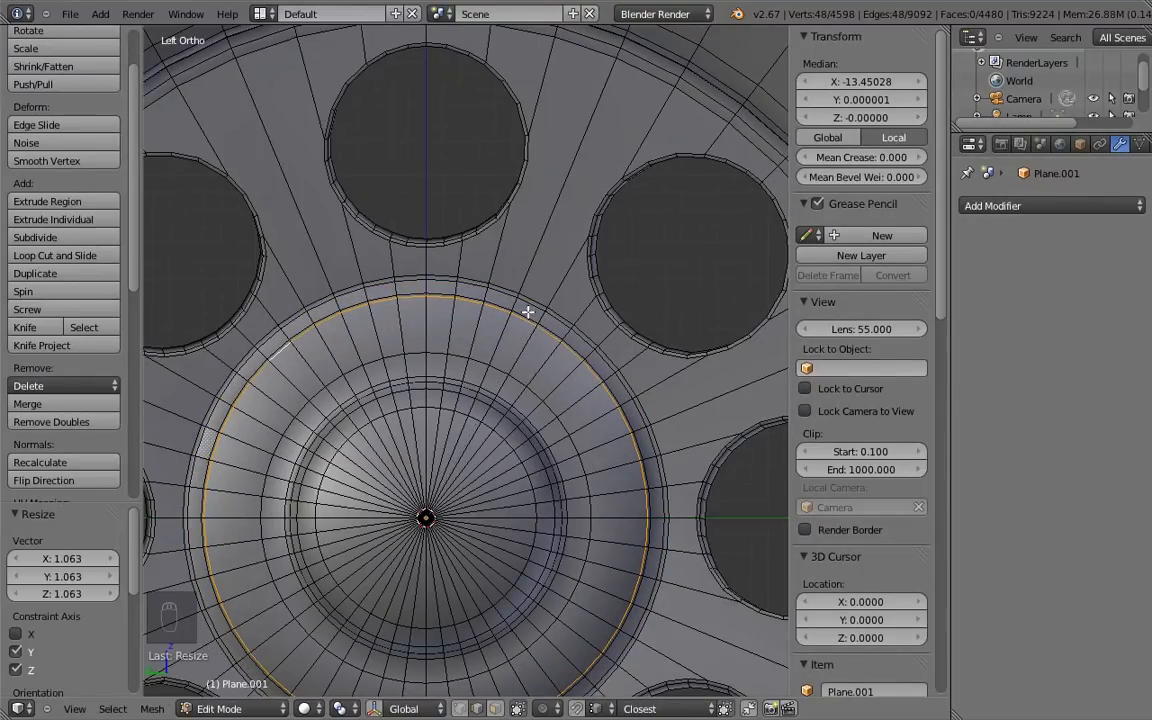
Step: Examine the hub's rescaled edge loop in wireframe and the hub's shading in Object Mode
mouse_move(537, 318)
middle_mouse_down()
mouse_move(627, 306)
mouse_move(535, 339)
mouse_move(504, 329)
mouse_move(525, 314)
middle_mouse_up()
right_click(525, 318)
key("z")
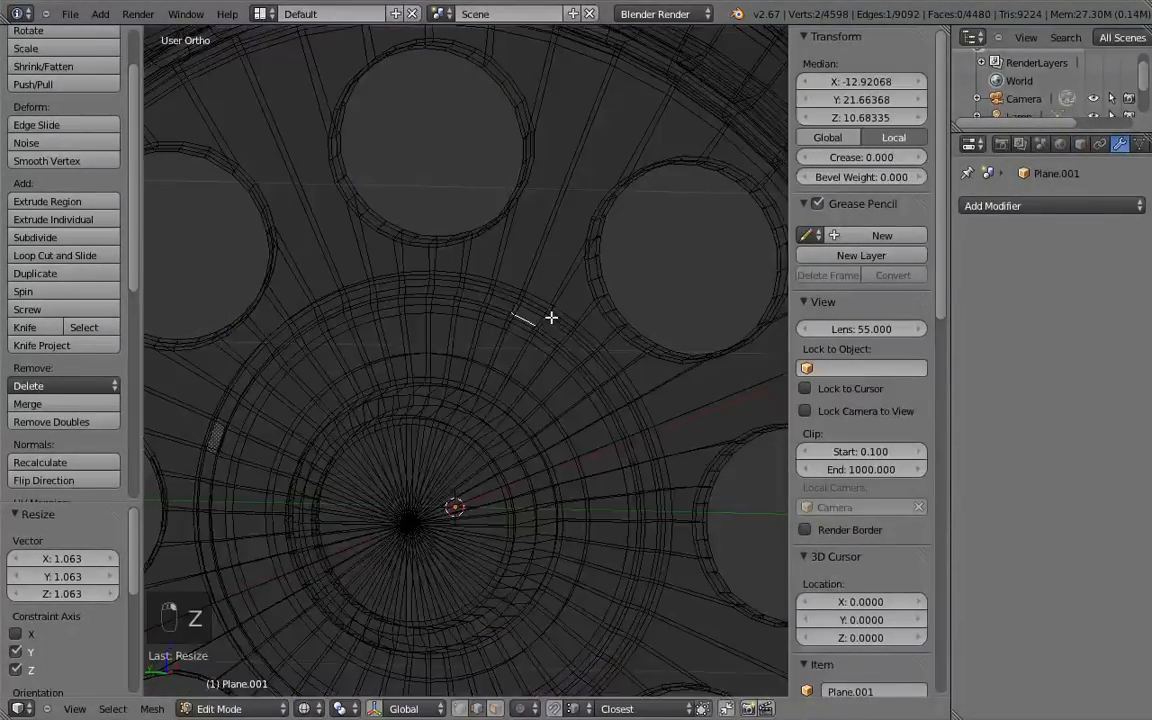
key("z")
key("Tab")
middle_click_drag(550, 322, 498, 362)
scroll(546, 398, "up", 3)
Step: Scale the edge loop around the central dome's base inward to about 0.9 on Y and Z, with X locked
key("Tab")
right_click(498, 362, "alt")
key("s")
key("x")
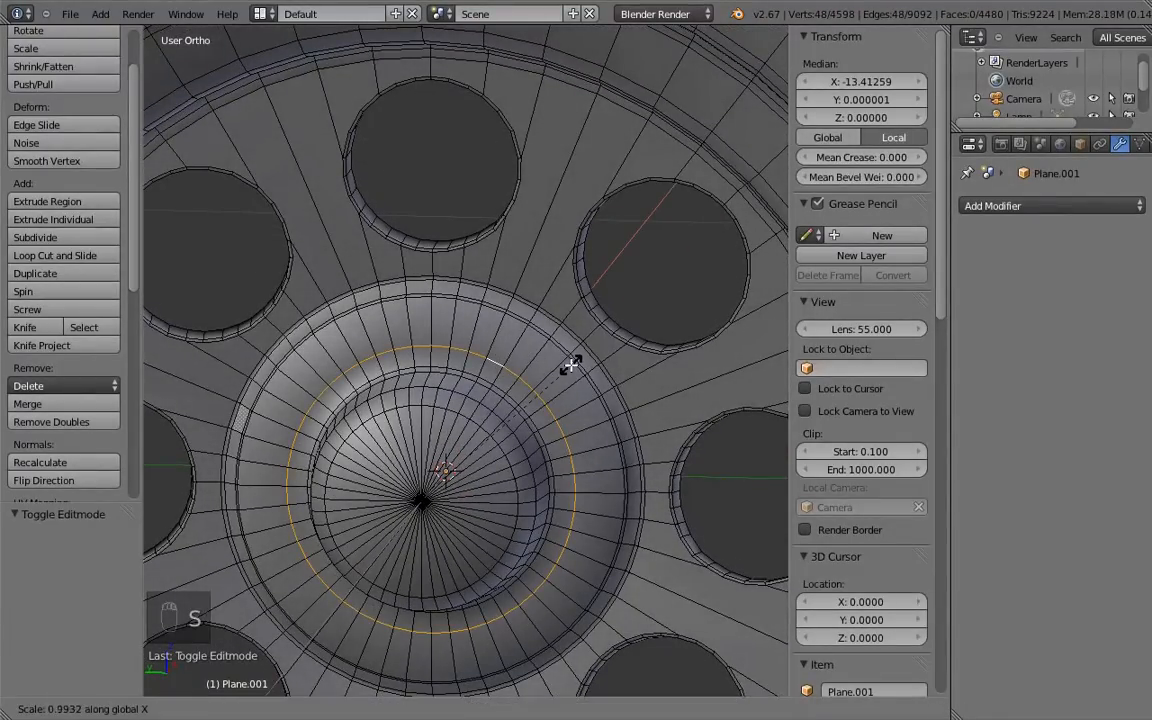
key("shift+x")
key("shift+x")
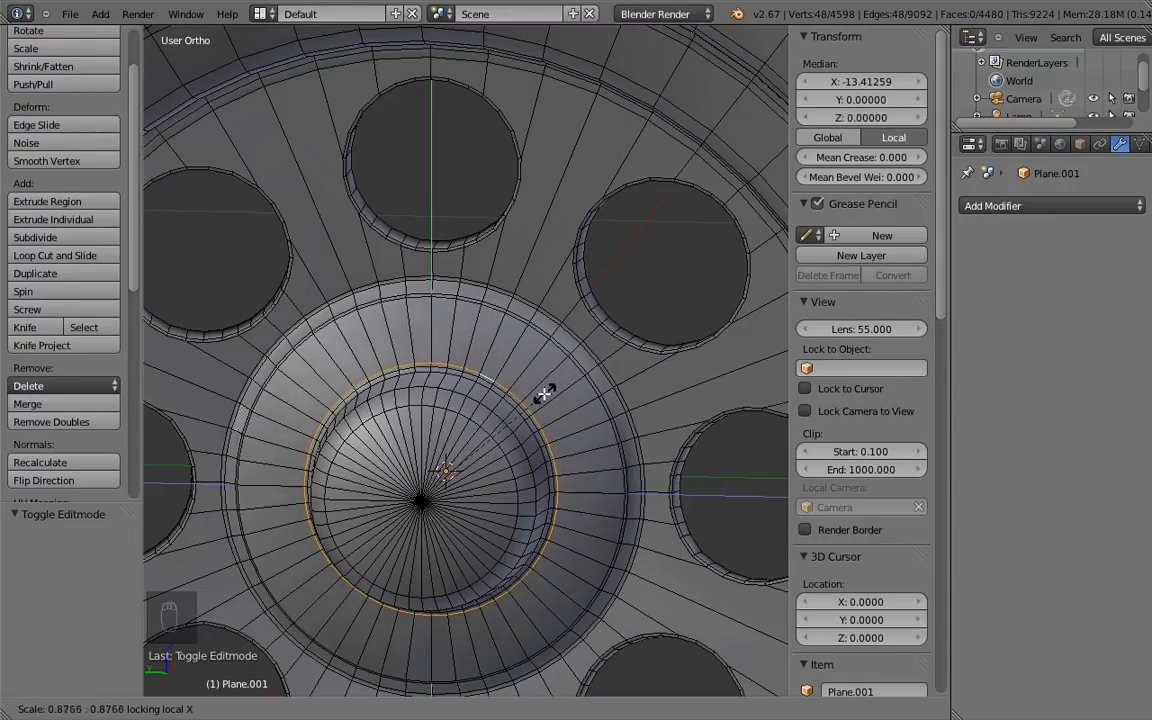
left_click(552, 388)
Step: Inspect the hub, spoke disc and whole wheel in Object Mode from several angles
key("Tab")
middle_click_drag(552, 382, 568, 555, "ctrl")
mouse_move(571, 432)
middle_mouse_down()
mouse_move(630, 392)
mouse_move(679, 411)
mouse_move(552, 418)
middle_mouse_up()
middle_click_drag(556, 452, 562, 345)
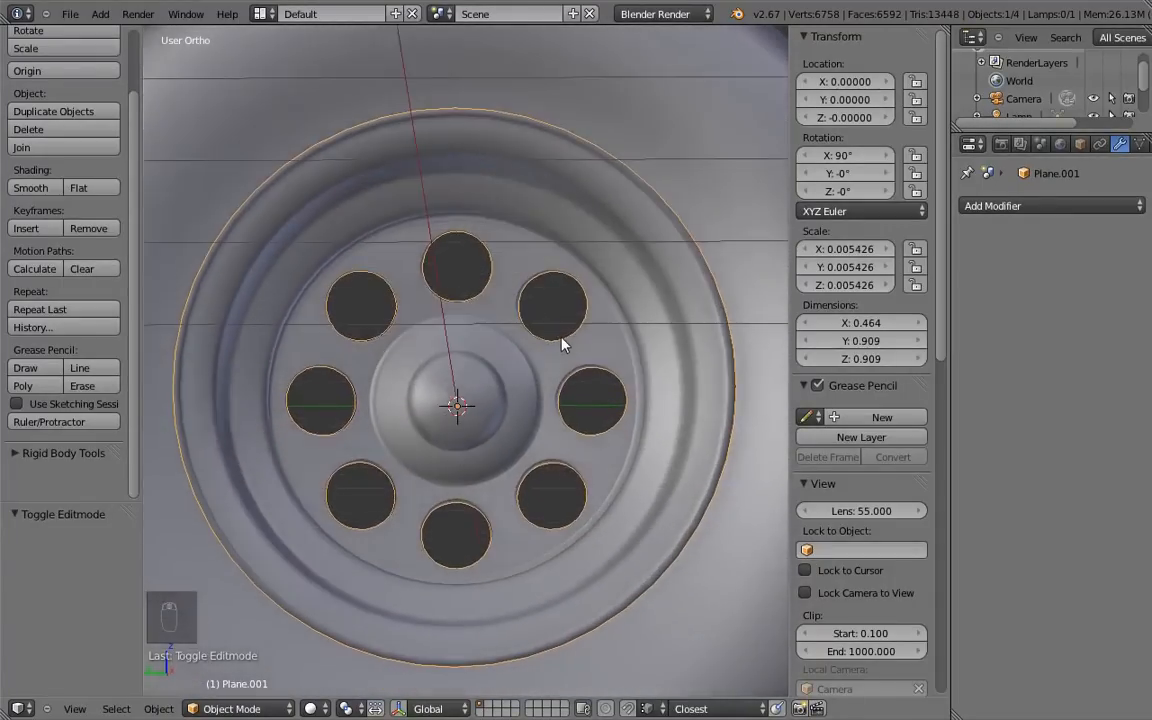
scroll(562, 345, "down", 3)
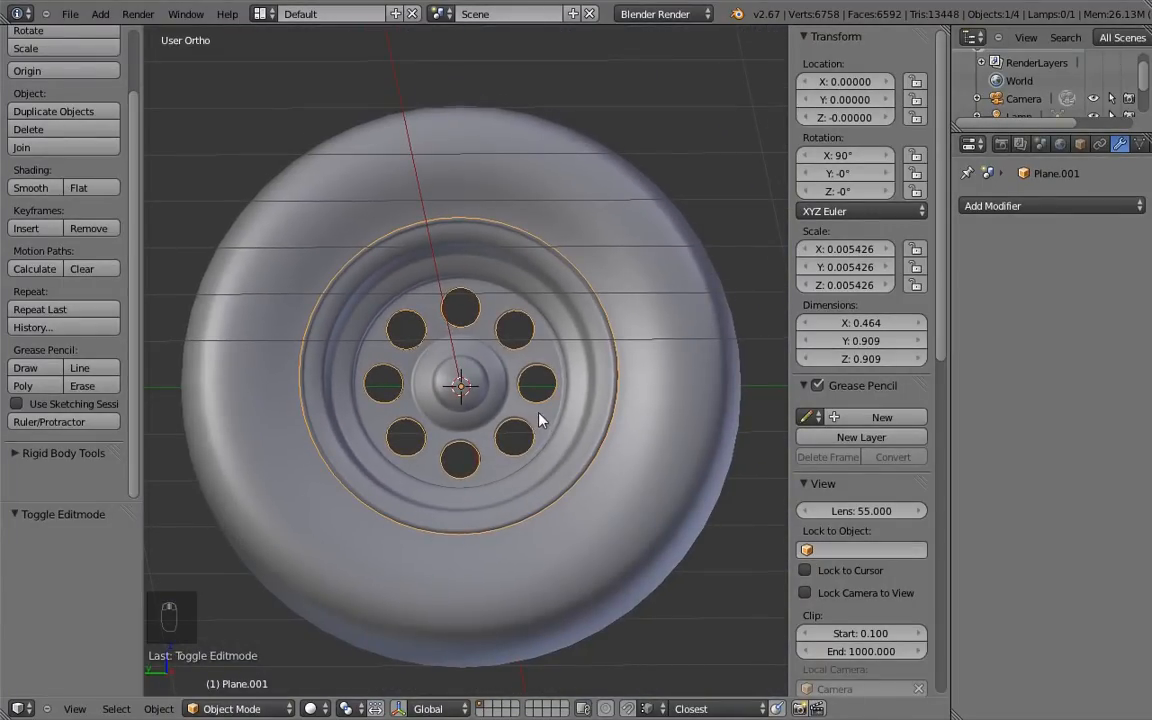
Step: From the left view, place the 3D cursor on the hub's sloped ring directly above the dome and add a cylinder there
key("ctrl+KP_3")
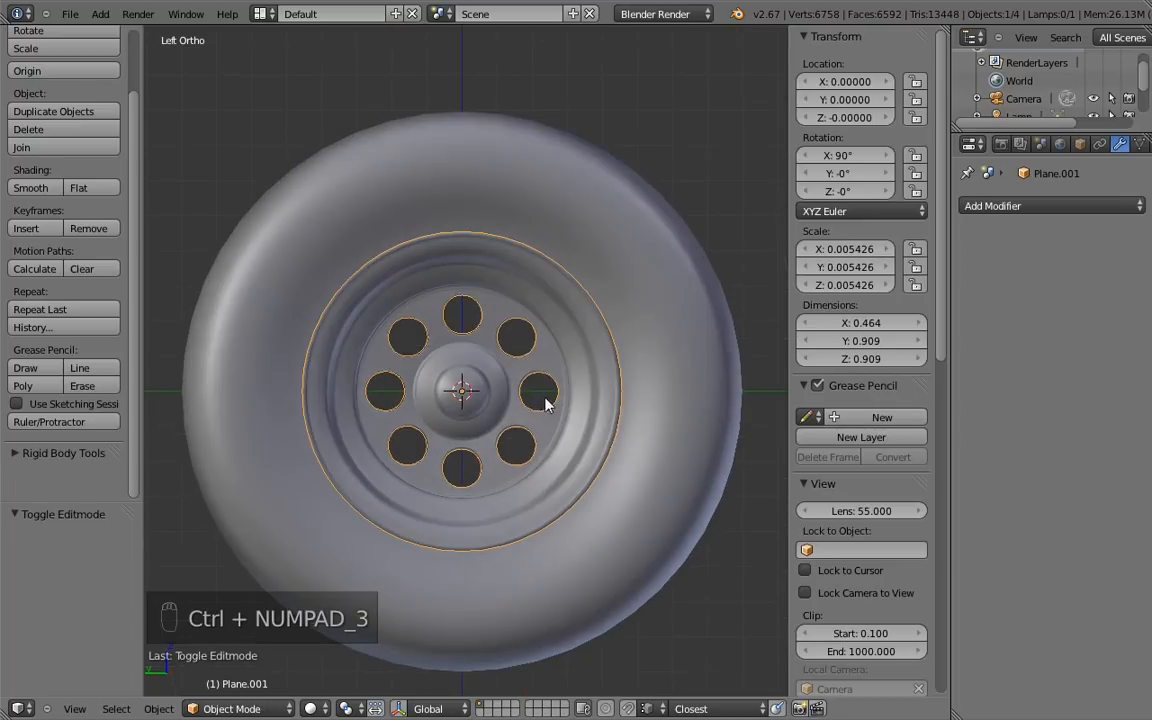
scroll(503, 358, "up", 5)
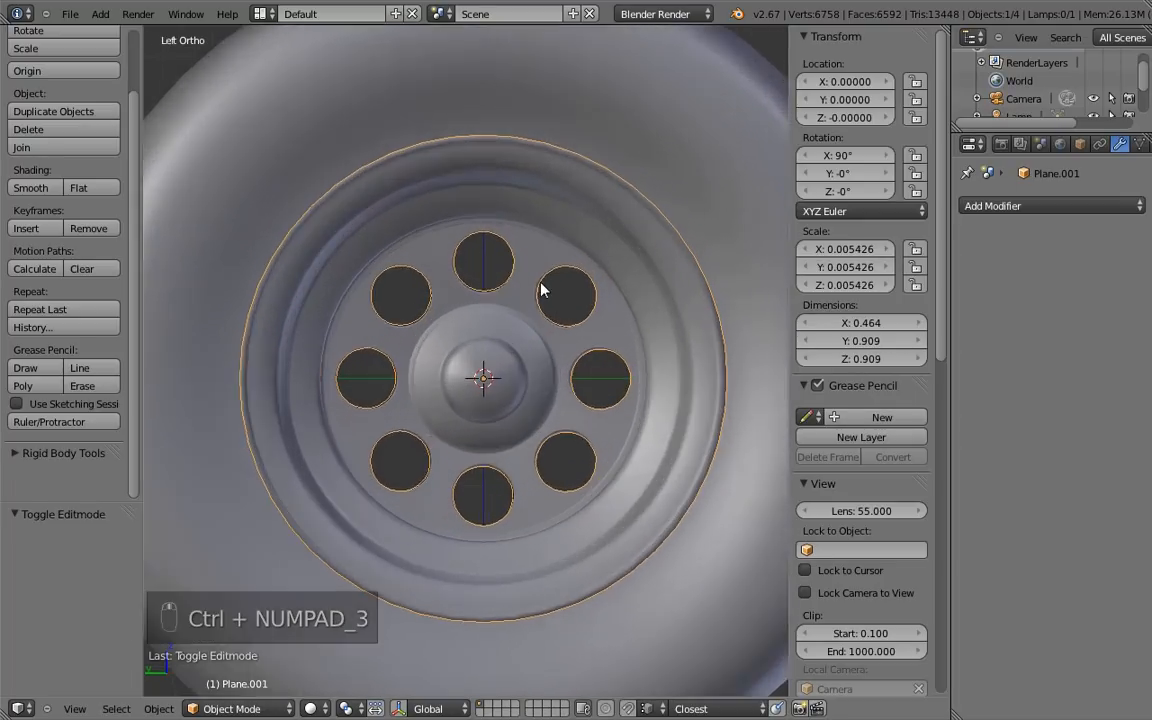
scroll(555, 233, "up", 3)
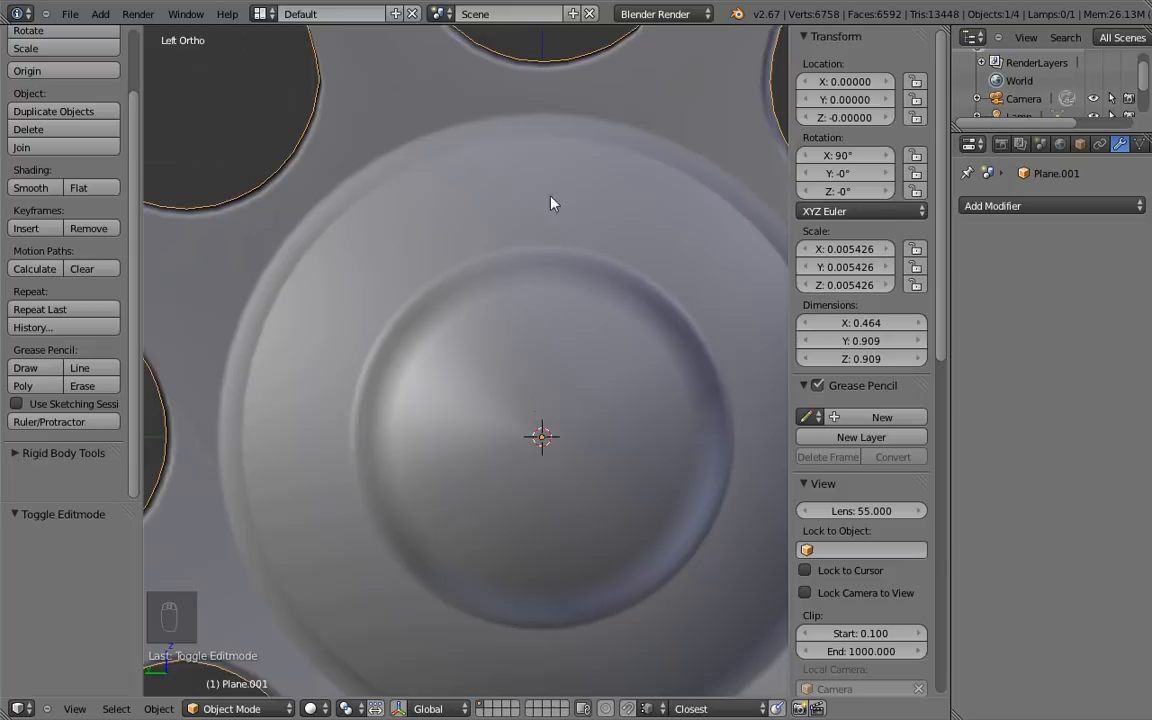
middle_click_drag(552, 200, 486, 357, "shift")
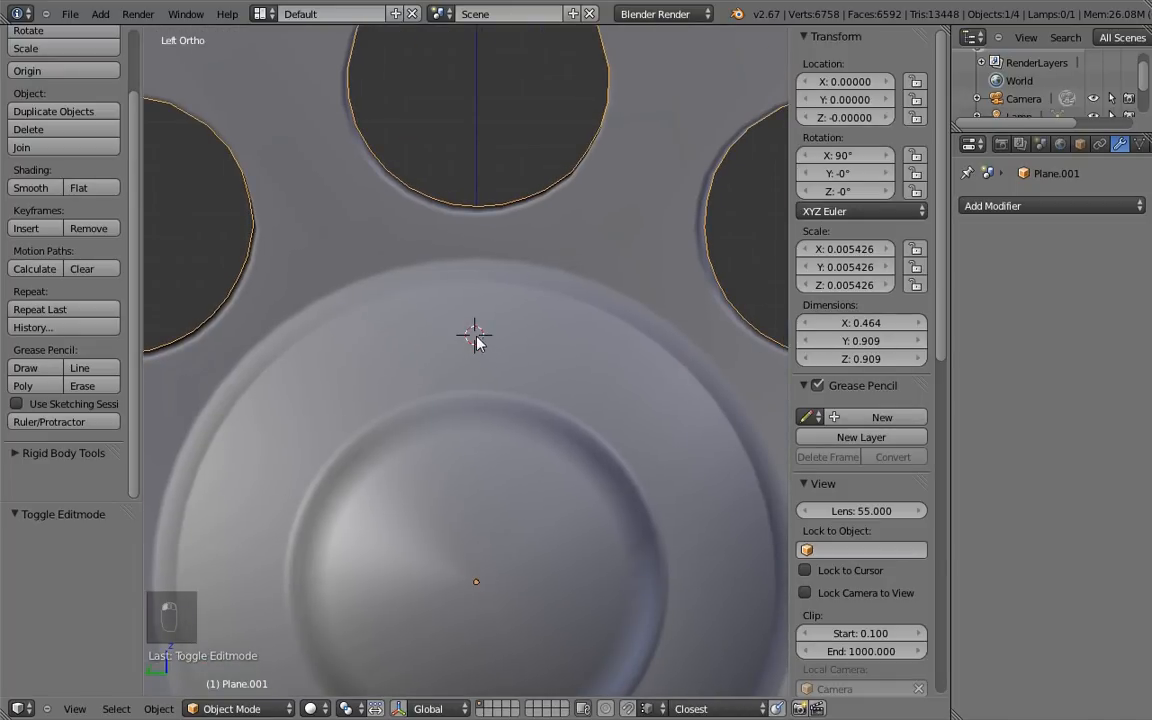
key("shift+a")
mouse_move(495, 207)
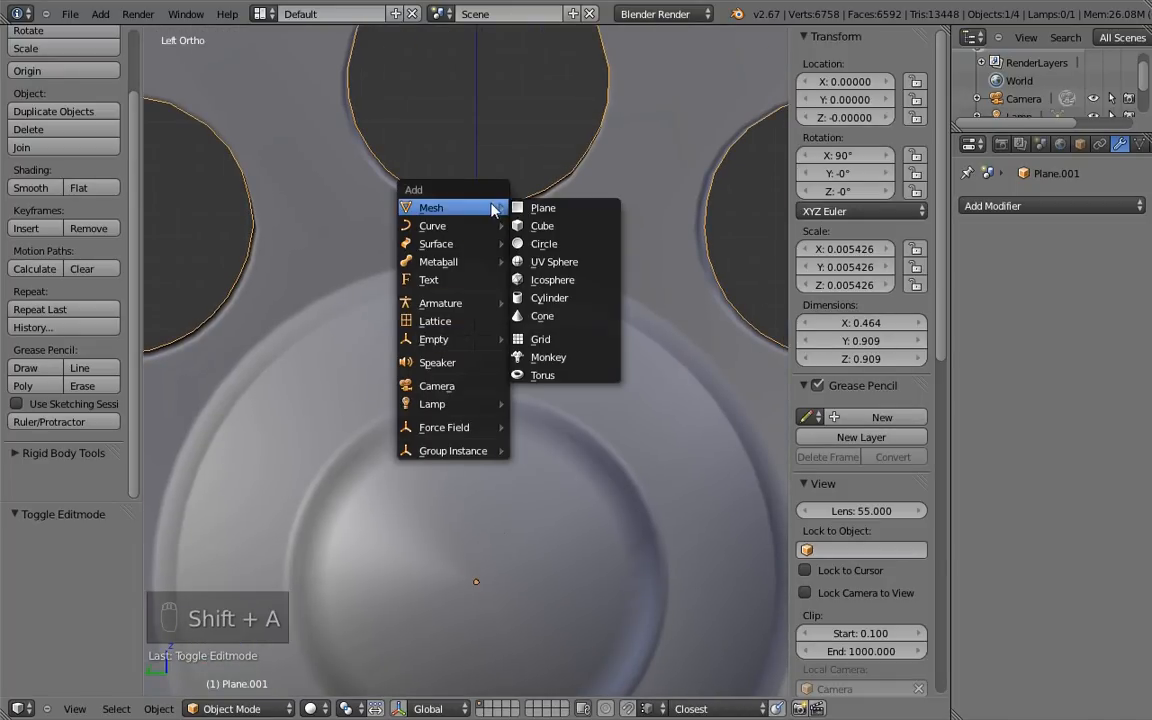
left_click(560, 298)
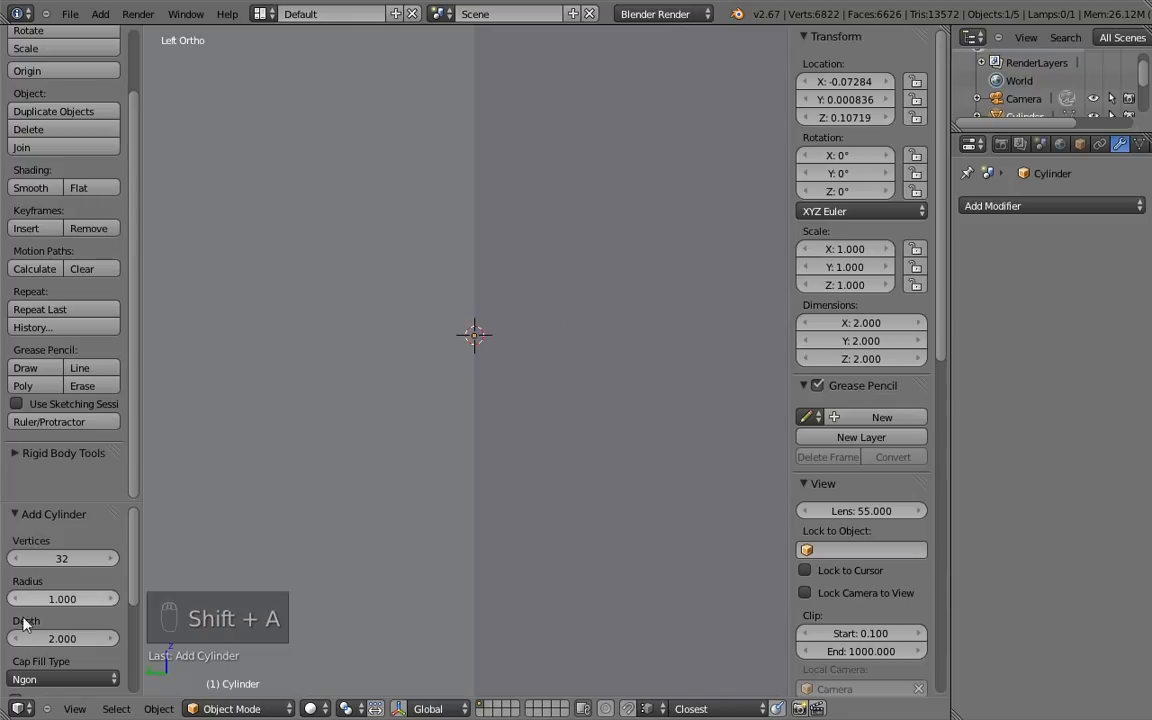
Step: Align the new cylinder to the view and set its vertex count to 6
scroll(125, 530, "down", 4)
left_click(16, 570)
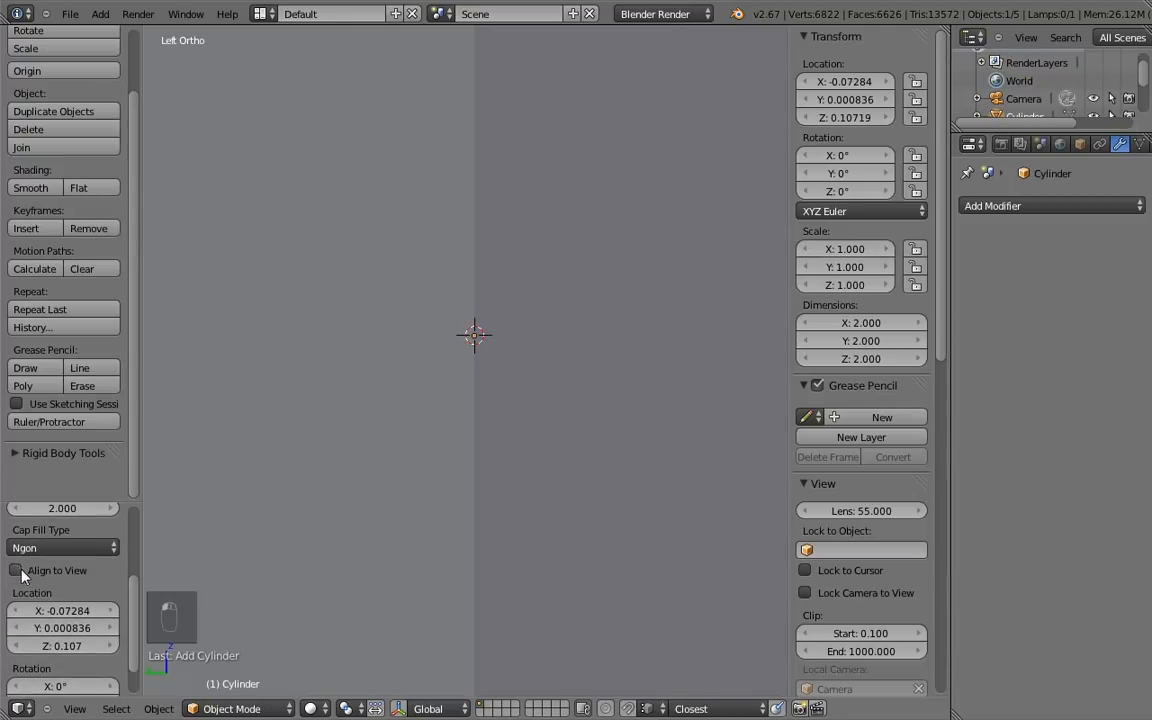
scroll(104, 485, "up", 4)
left_click(75, 559)
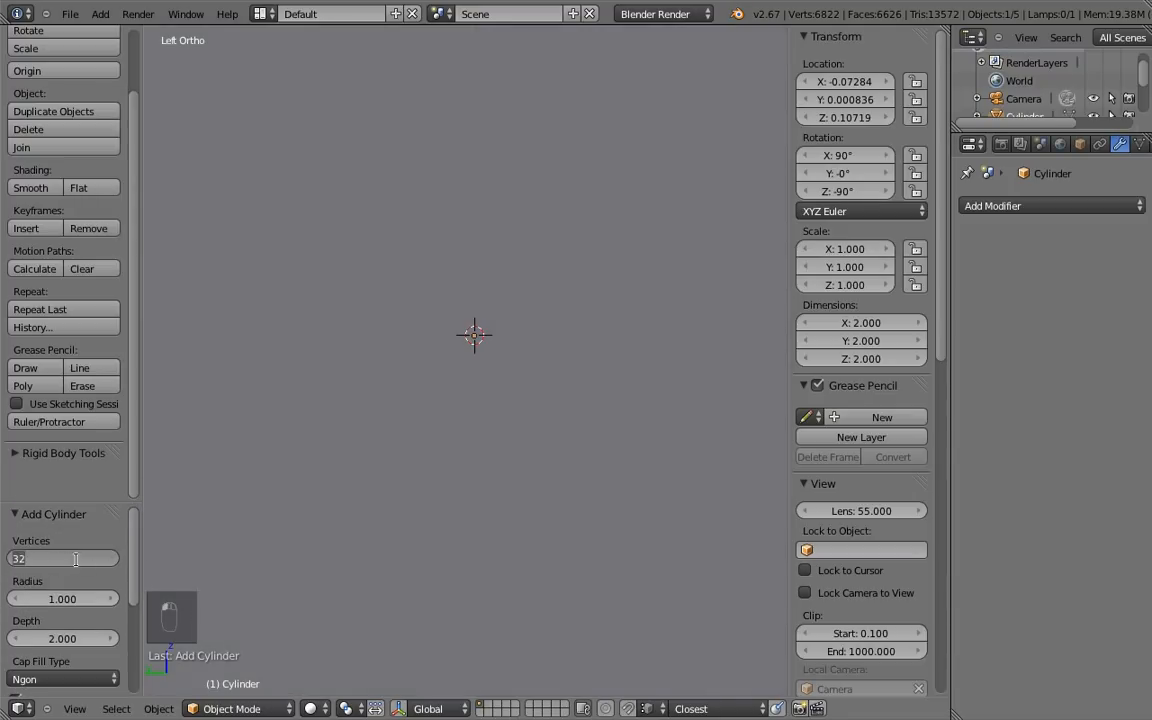
type("6")
key("Tab")
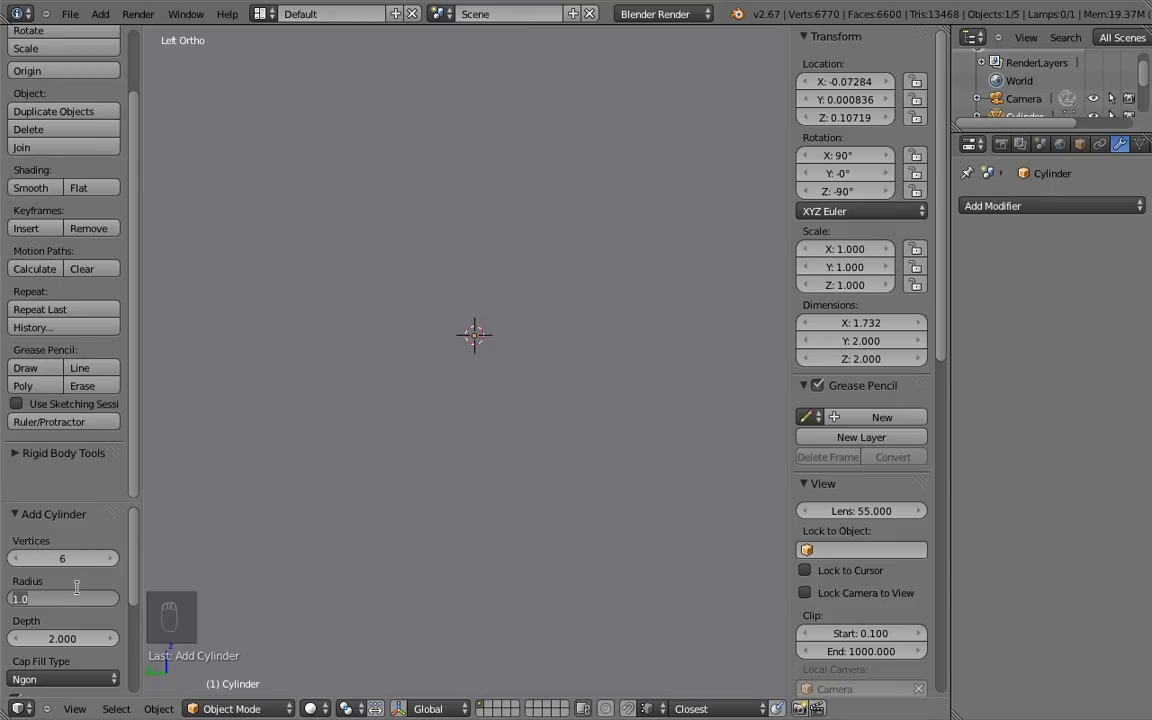
key("Return")
Step: Scale the hexagonal cylinder down to bolt size, about 0.016 on all axes
middle_click_drag(585, 385, 590, 640, "ctrl")
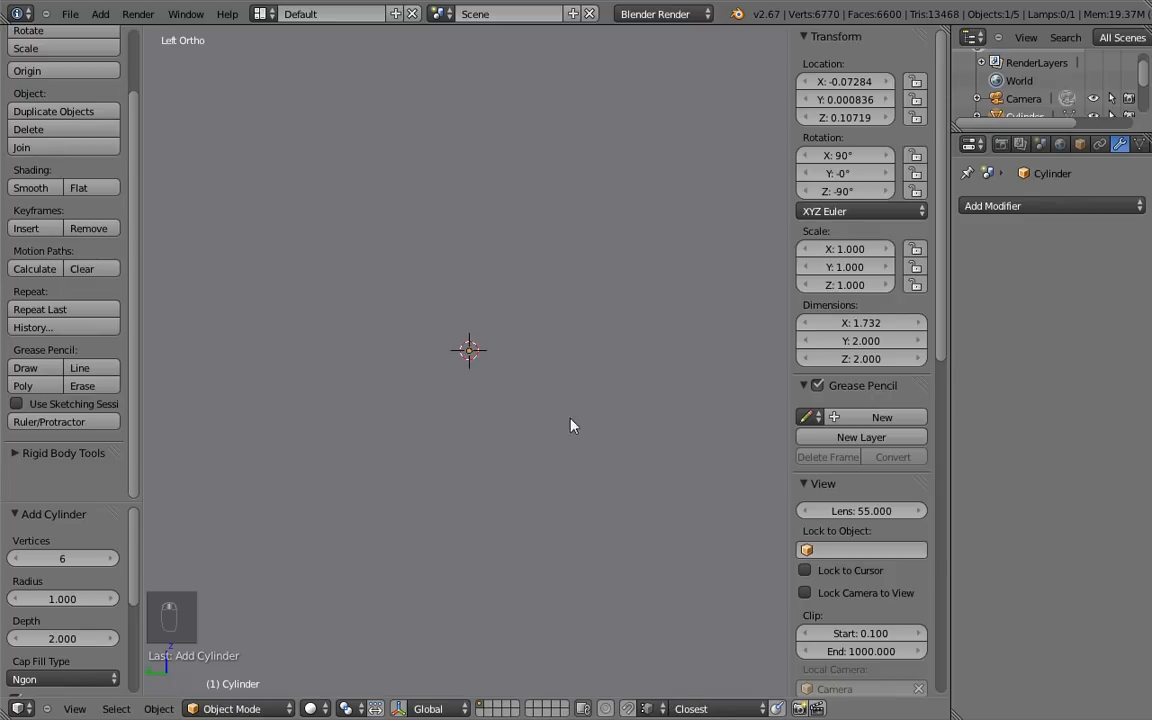
middle_click_drag(571, 424, 609, 512, "ctrl")
key("s")
left_click(498, 396)
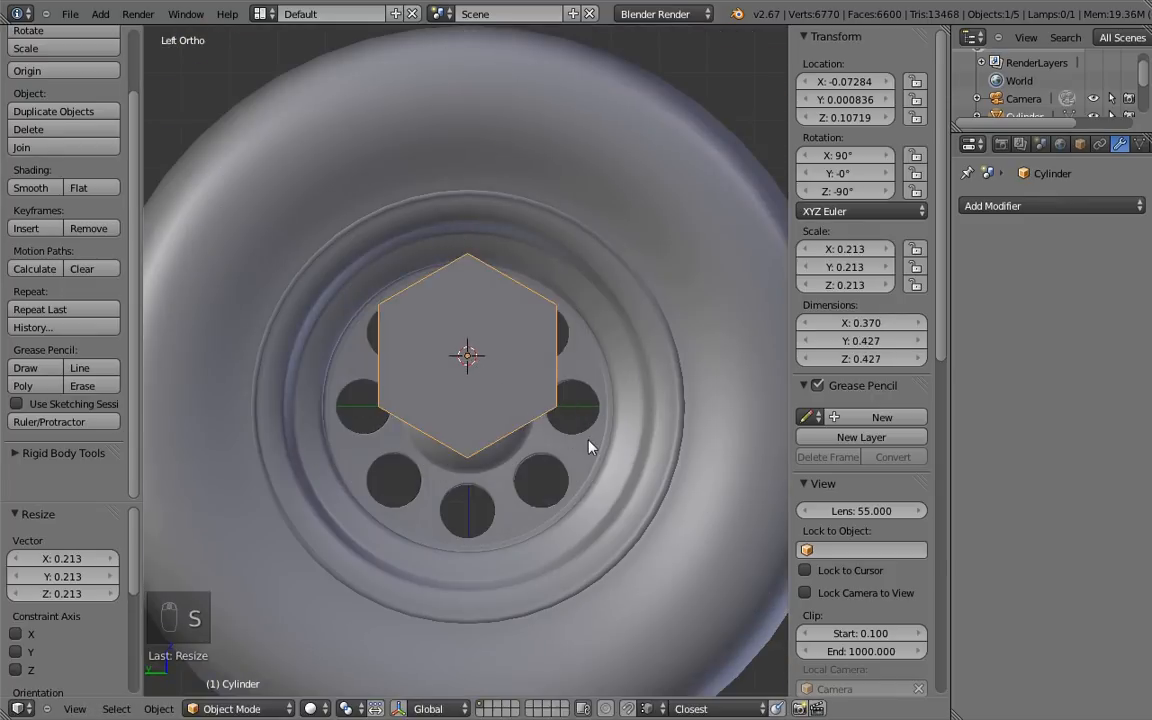
key("s")
left_click(549, 401)
key("s")
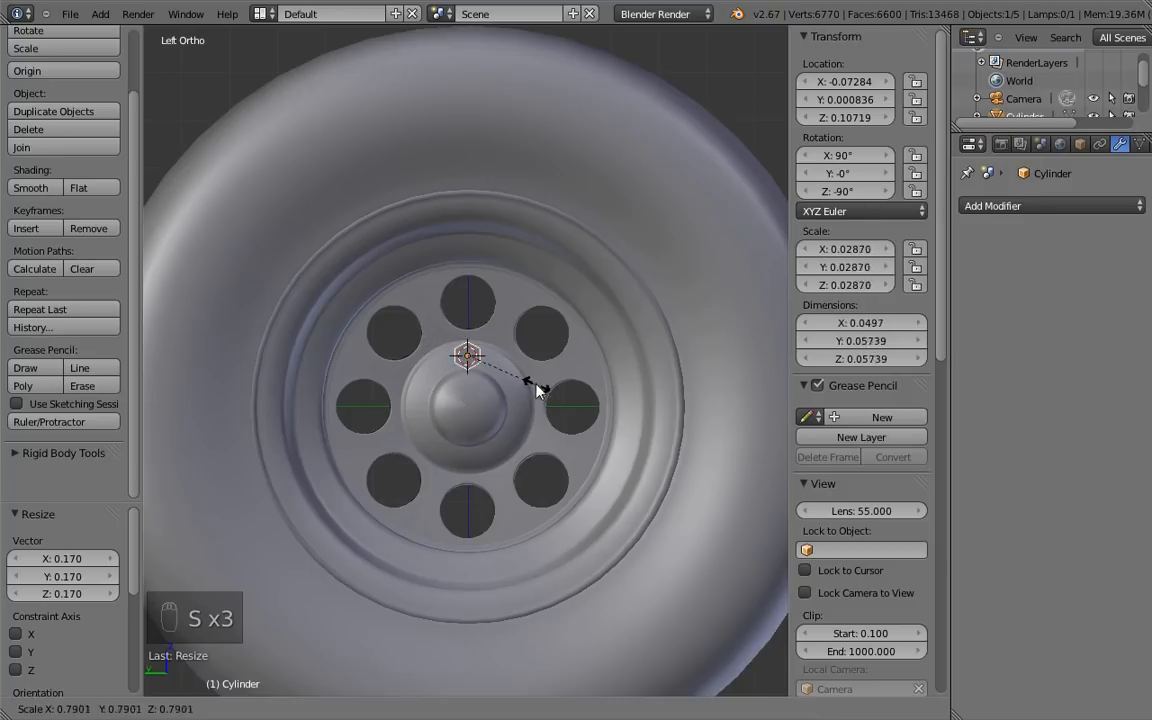
left_click(512, 377)
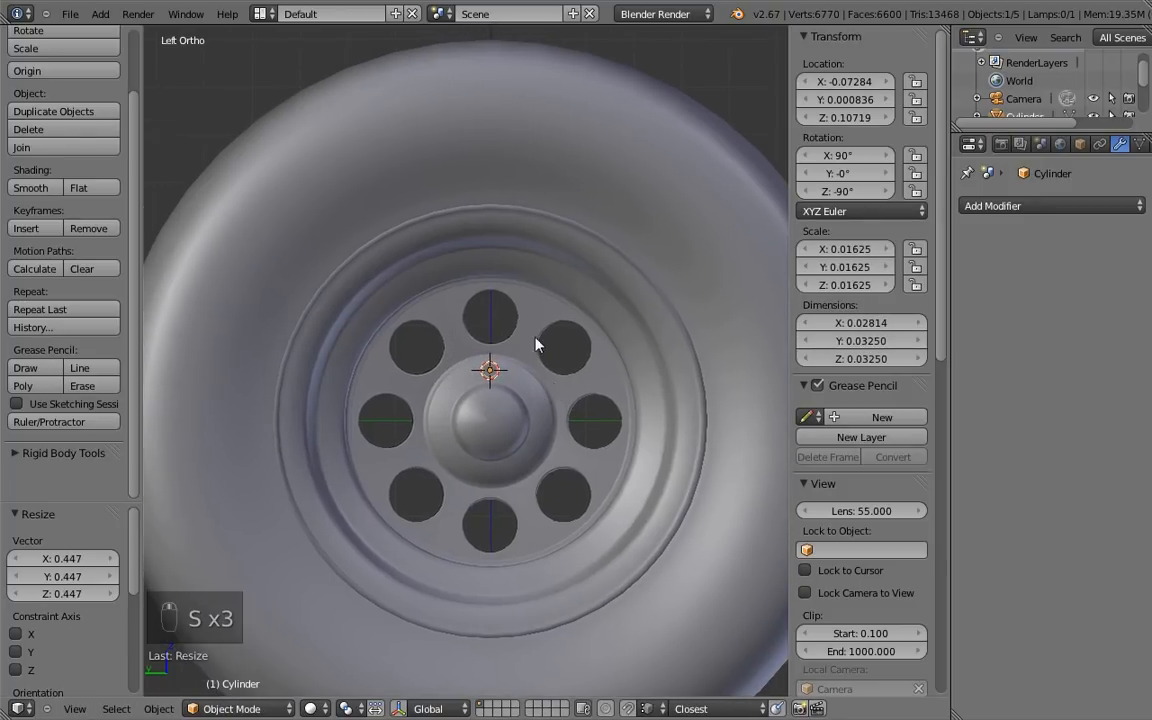
Step: Enlarge the hexagonal bolt by about 1.14 and rotate it about -16.8° in the left view
scroll(540, 342, "up", 7)
middle_click_drag(615, 305, 535, 288, "shift")
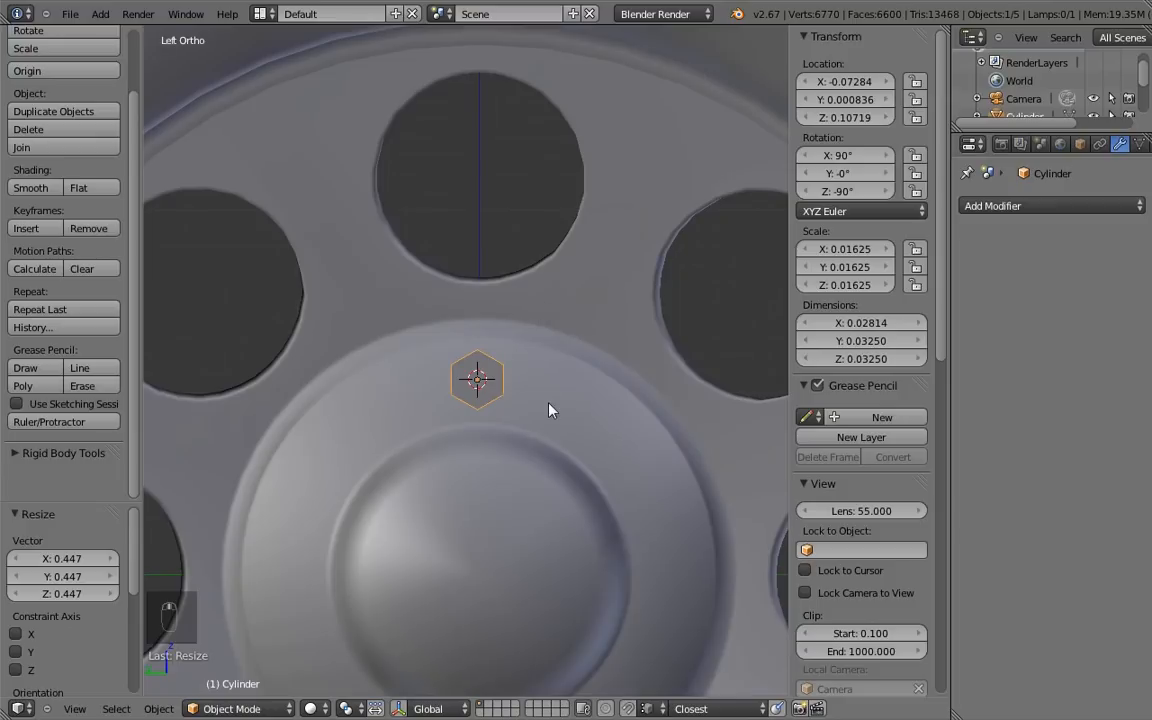
key("s")
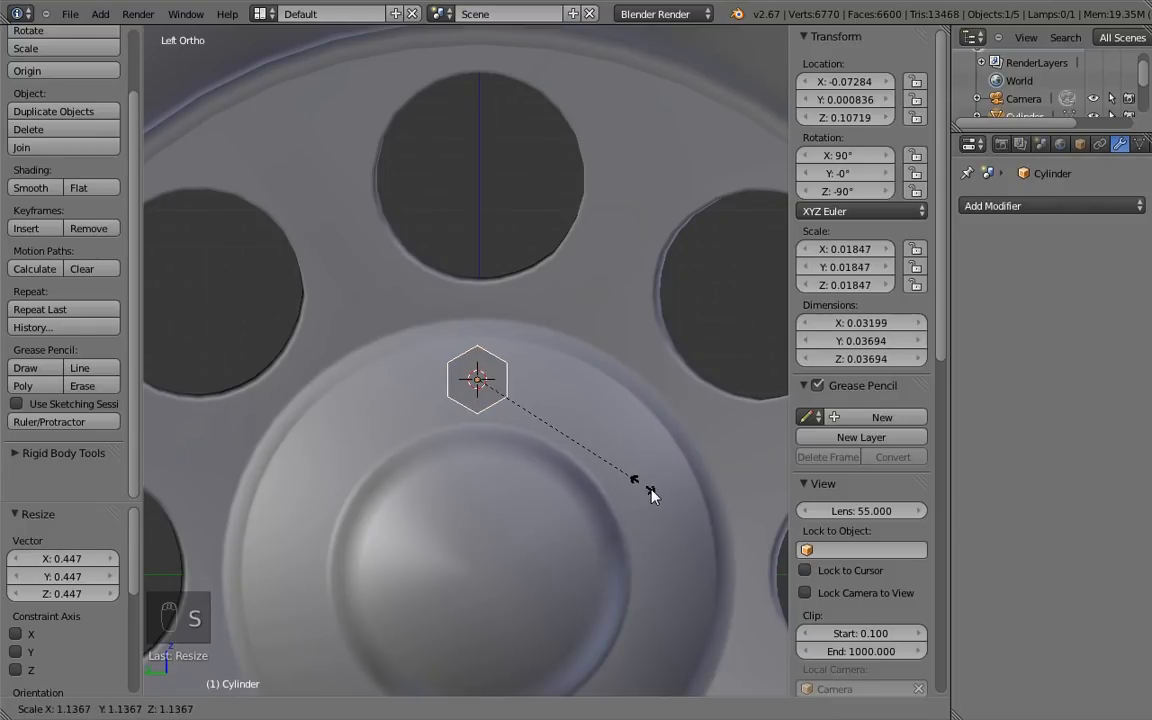
left_click(643, 488)
key("r")
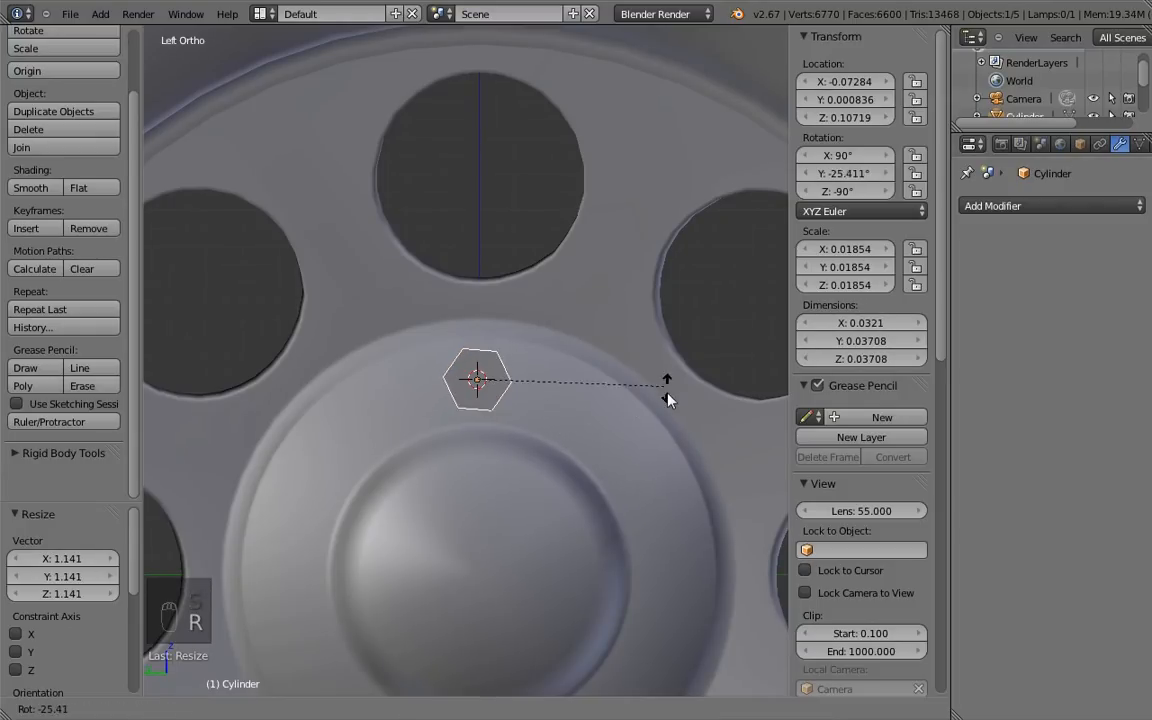
left_click(641, 413)
Step: Move the bolt about -0.002 on Y and -0.001 on Z, and push it outward about -0.011 along X
scroll(560, 414, "up", 3)
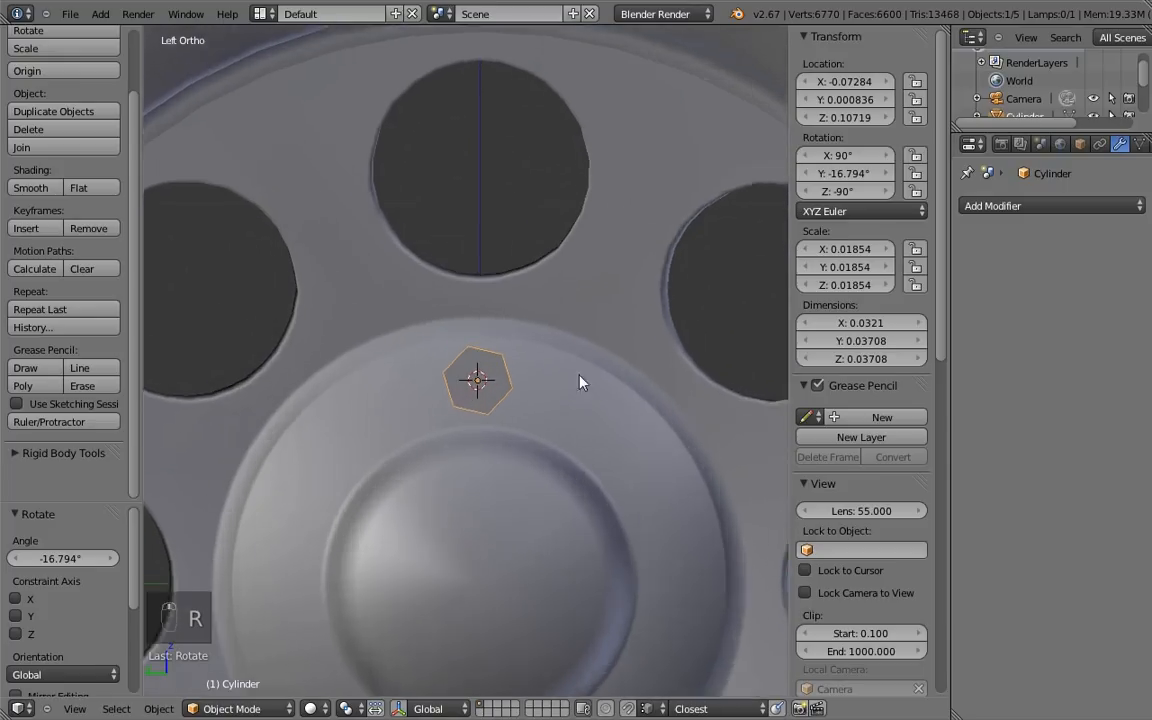
key("g")
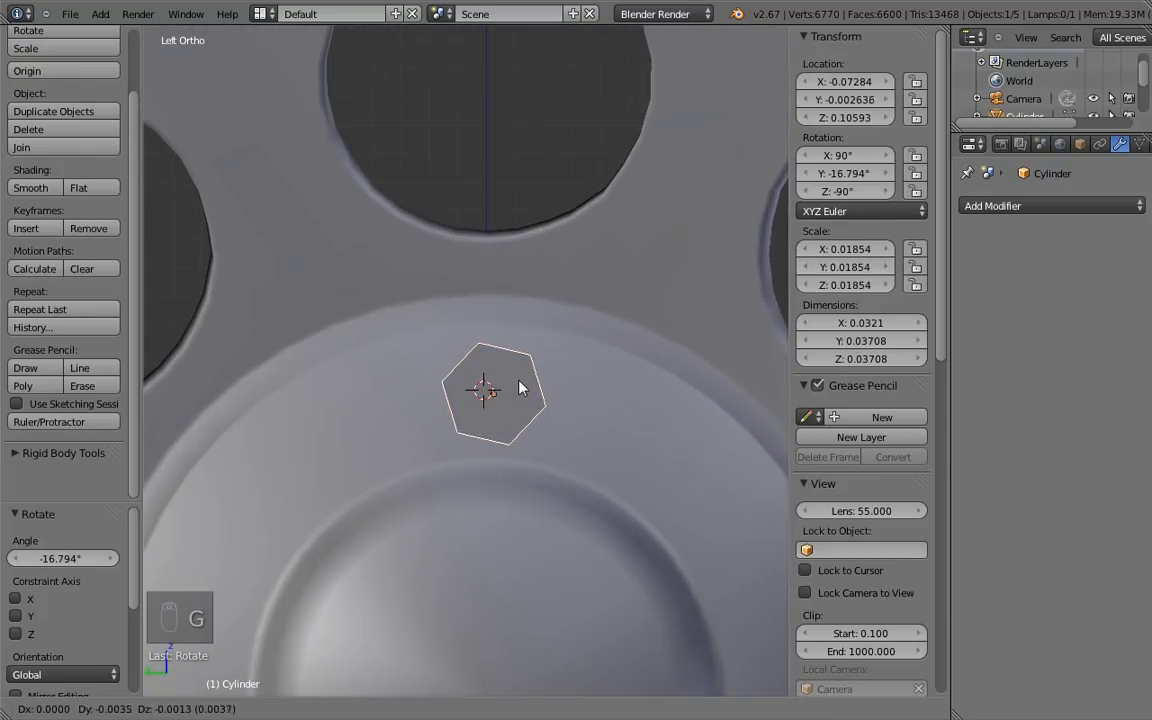
left_click(519, 388)
middle_click_drag(550, 429, 532, 391)
key("g")
key("x")
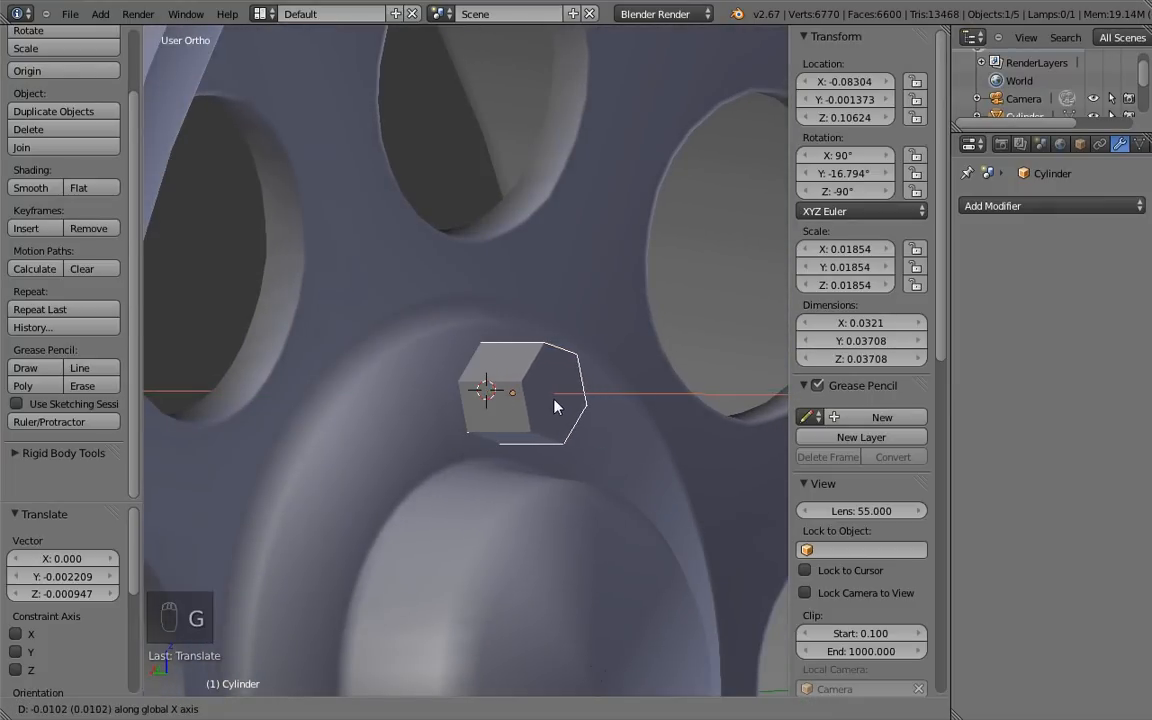
left_click(553, 405)
middle_click_drag(553, 405, 584, 386)
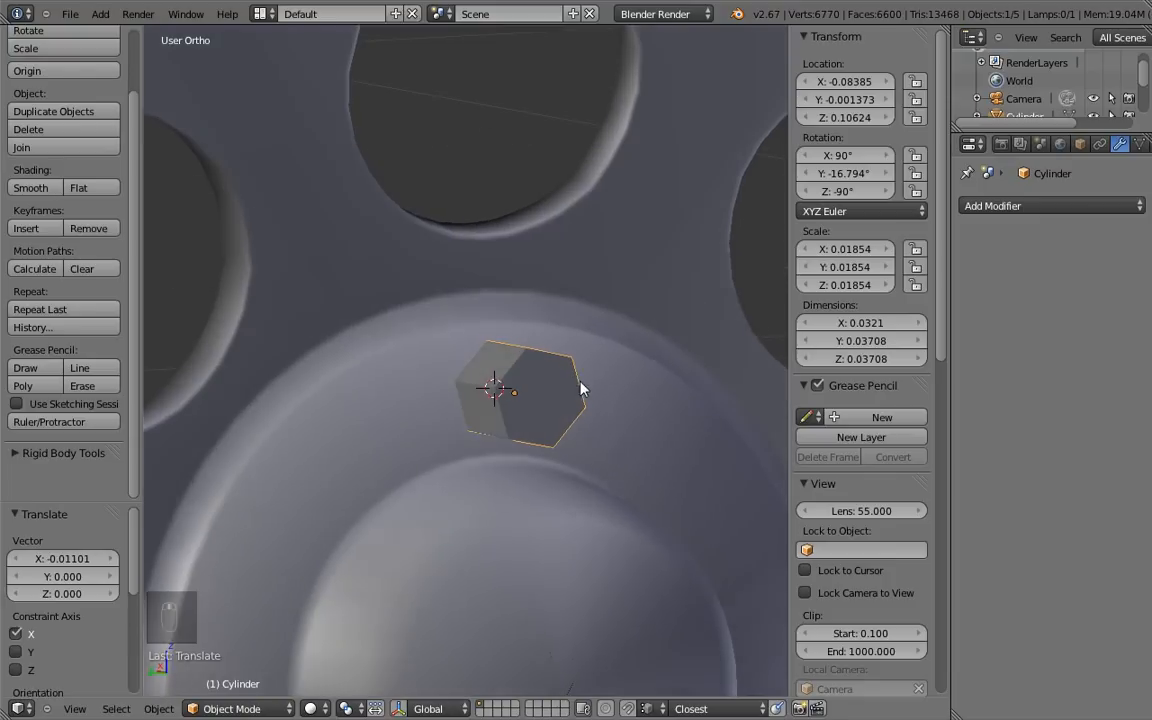
Step: Bevel all edges of the bolt with an offset of about 0.14, and snap the 3D cursor to the bolt in Object Mode
key("Tab")
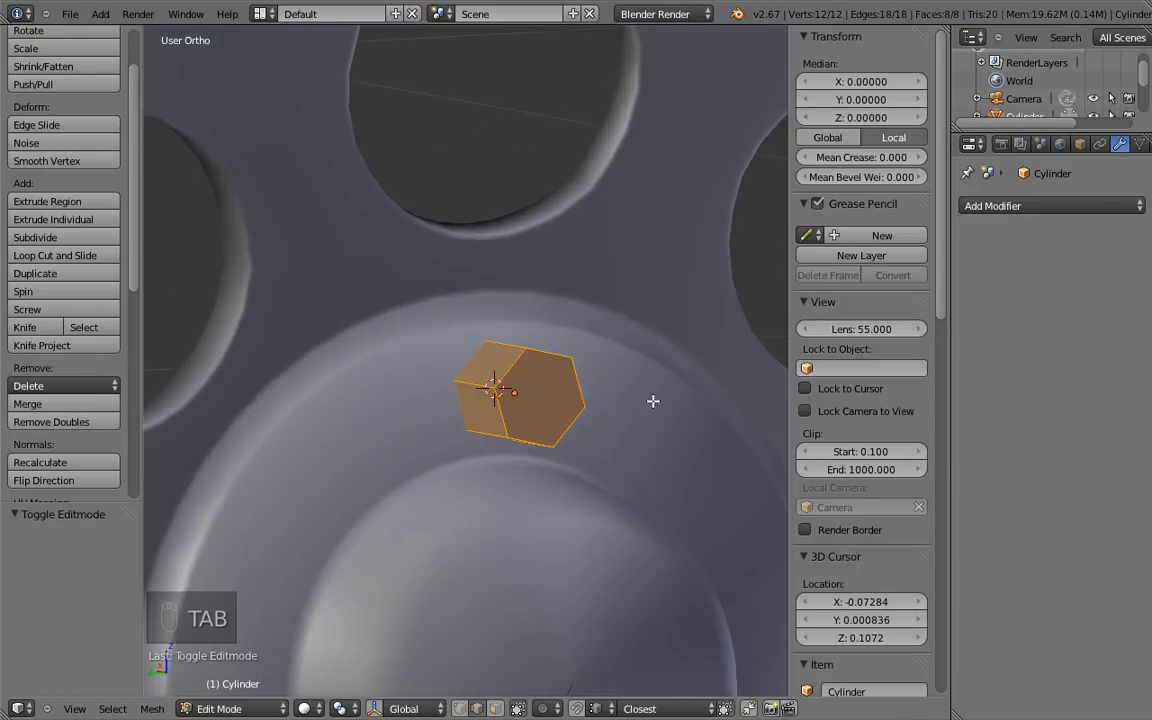
key("ctrl+b")
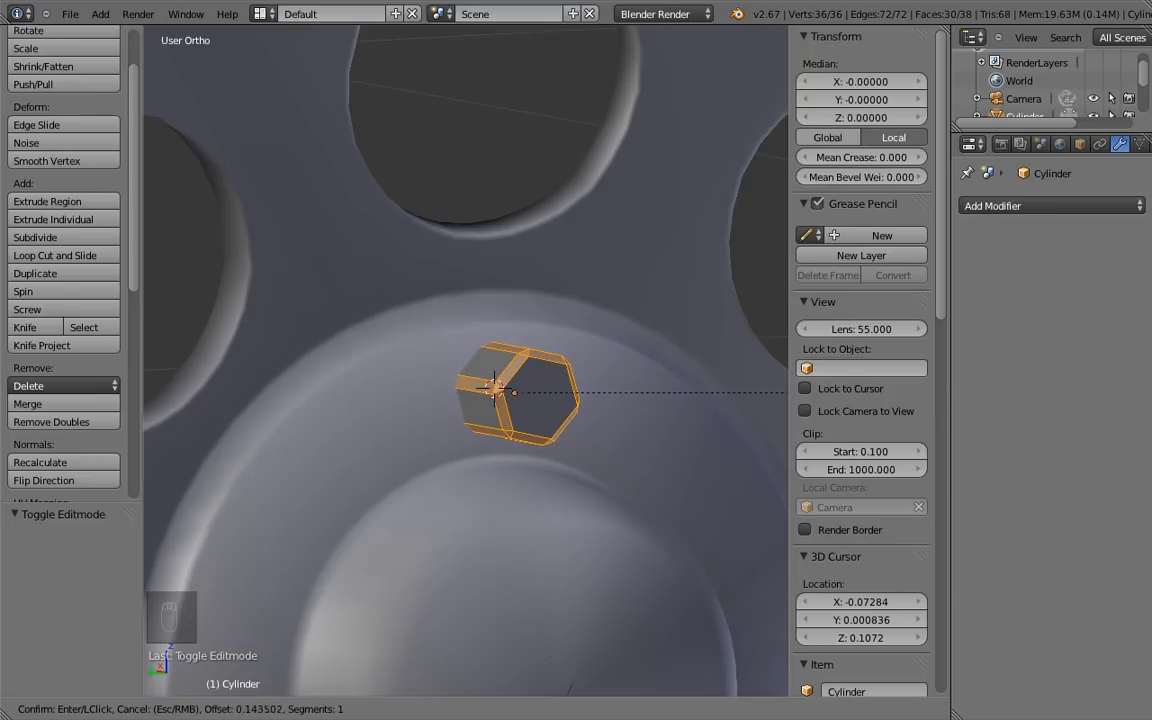
left_click(620, 419)
middle_click_drag(620, 419, 632, 386)
key("Tab")
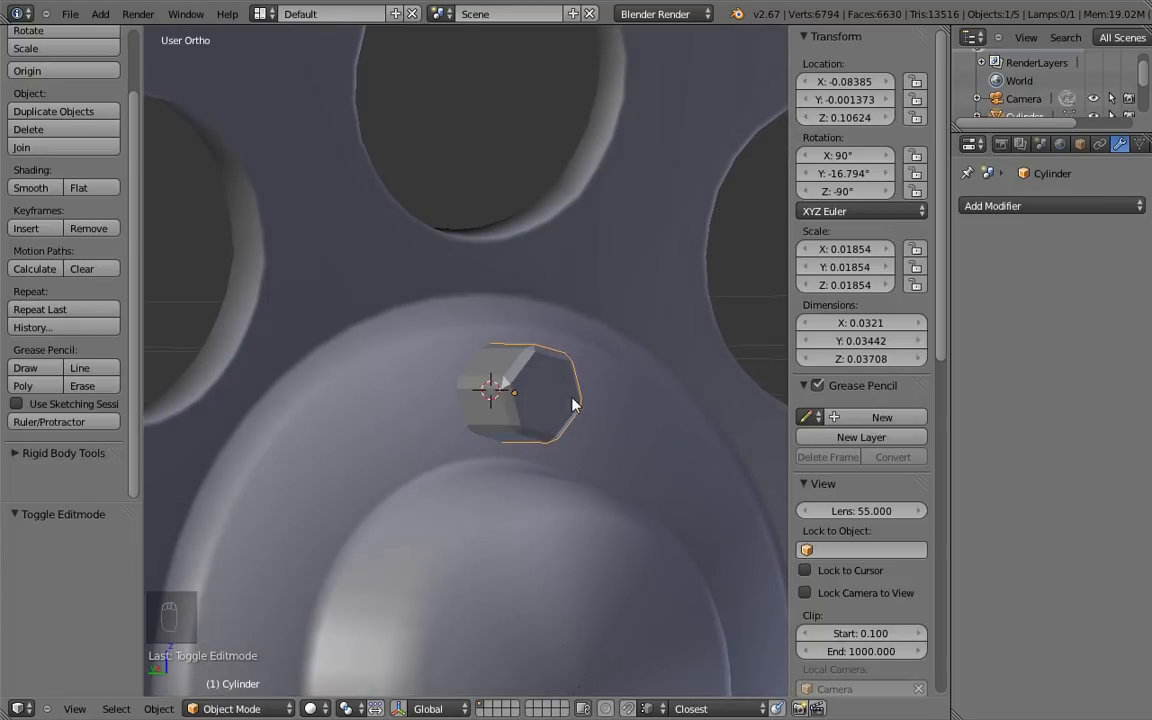
key("shift+s")
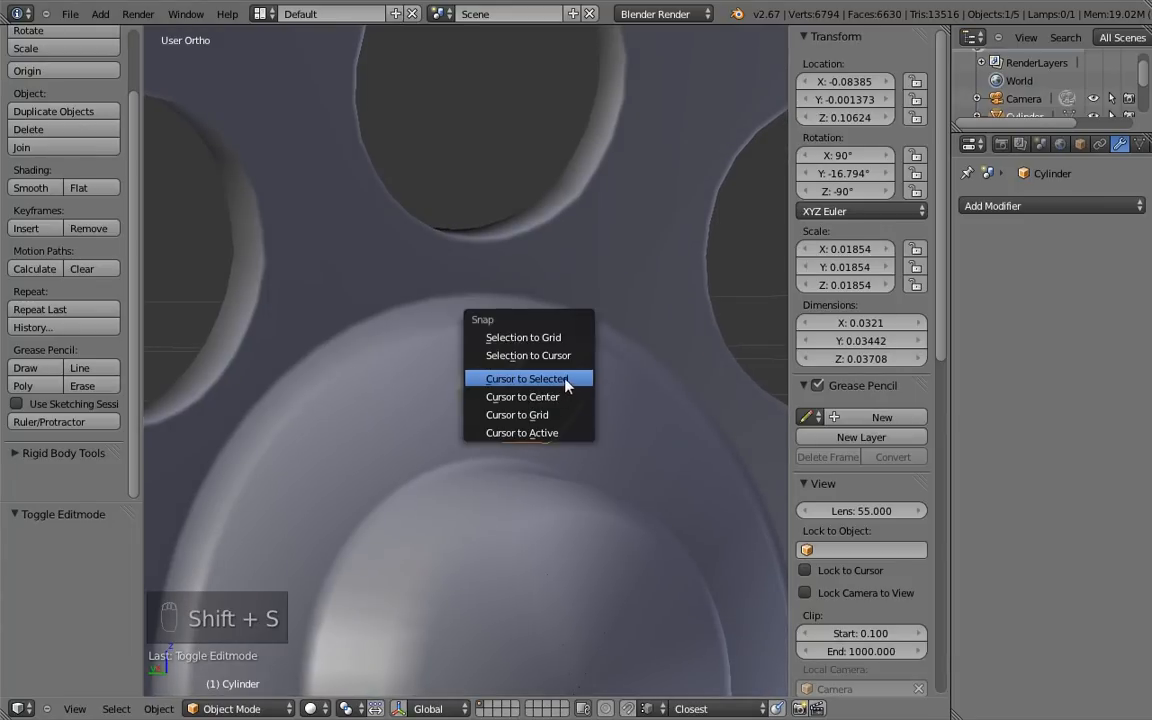
left_click(576, 380)
key("shift+a")
mouse_move(578, 397)
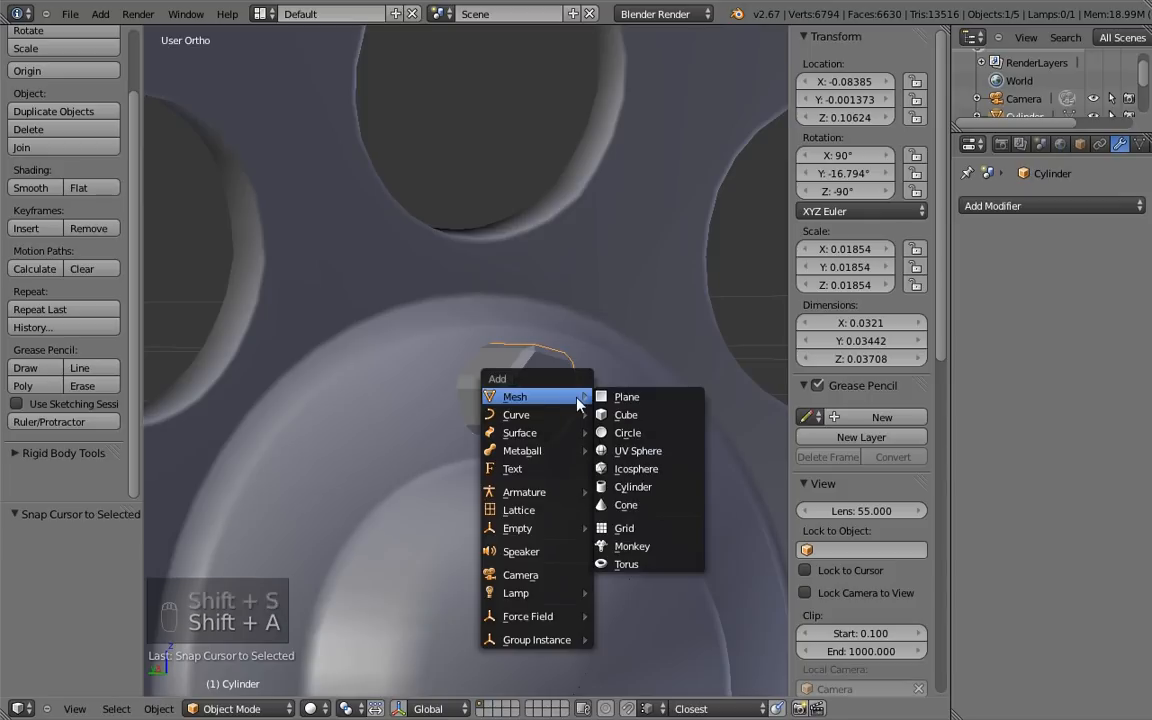
left_click(622, 505)
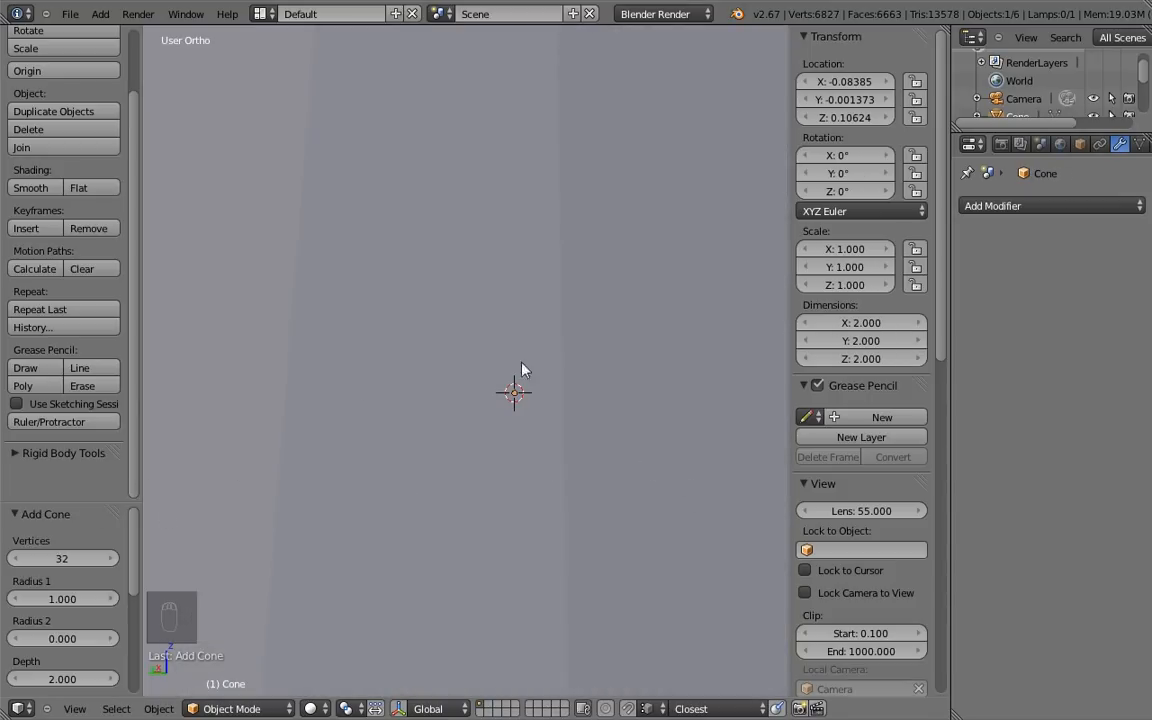
scroll(521, 370, "down", 10)
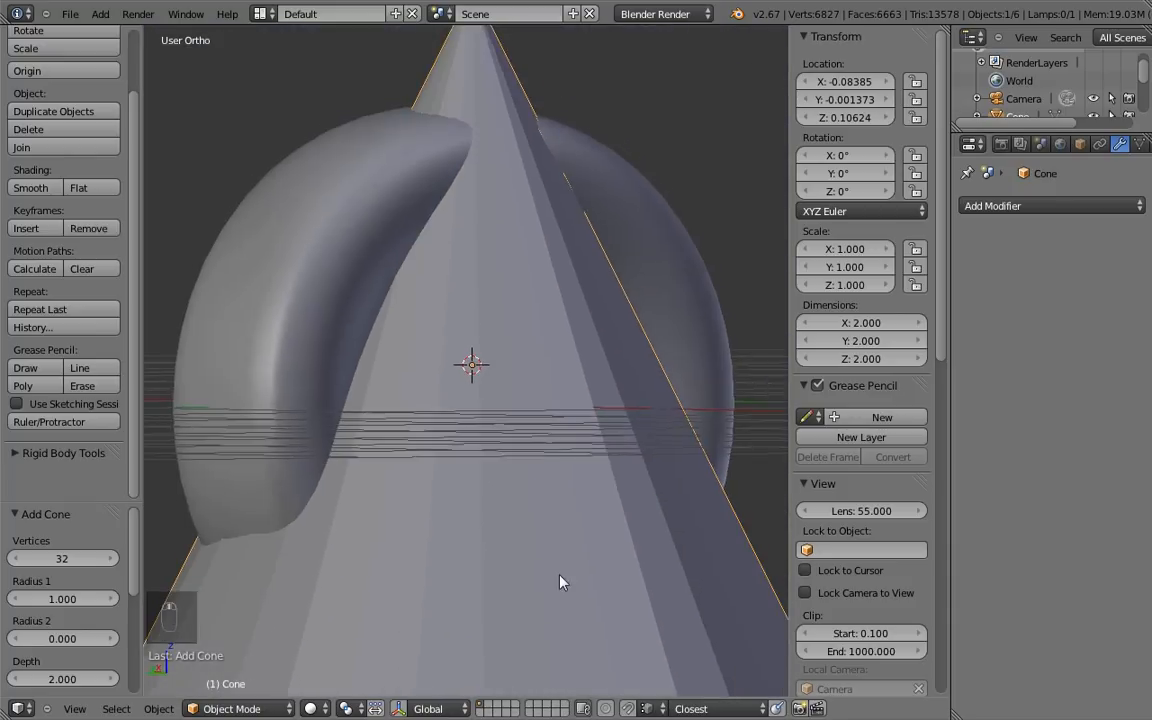
scroll(560, 582, "down", 1)
mouse_move(567, 432)
middle_mouse_down()
mouse_move(458, 424)
mouse_move(573, 417)
mouse_move(550, 419)
middle_mouse_up()
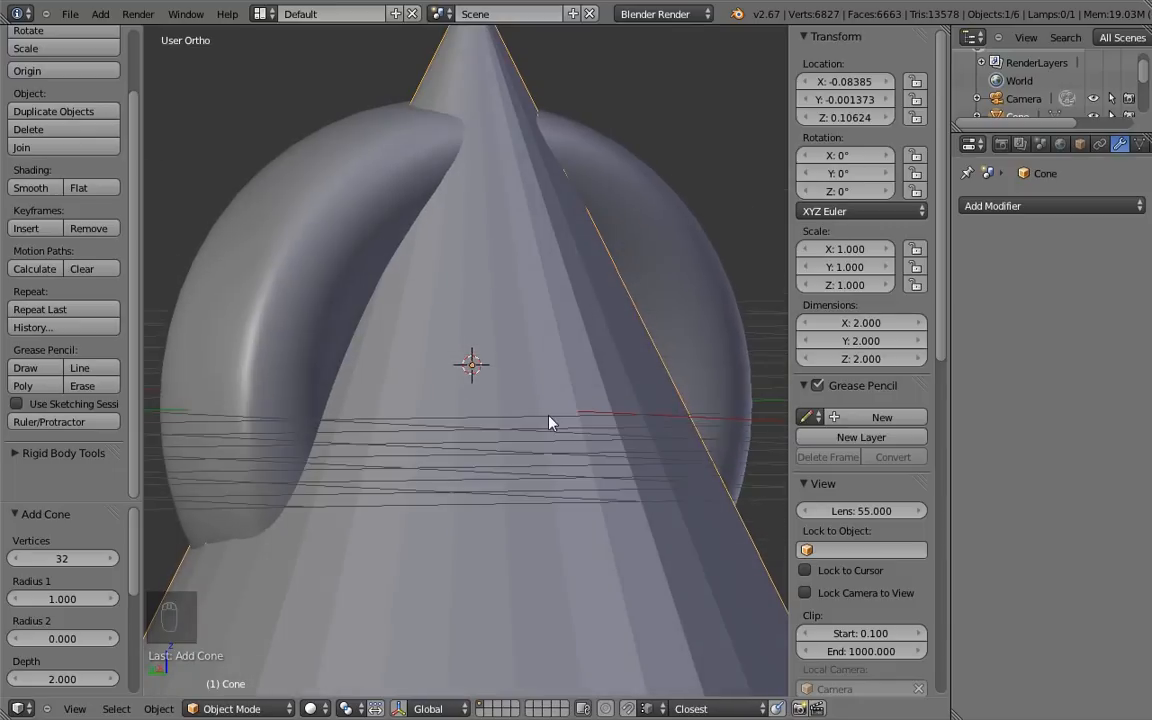
key("ctrl+z")
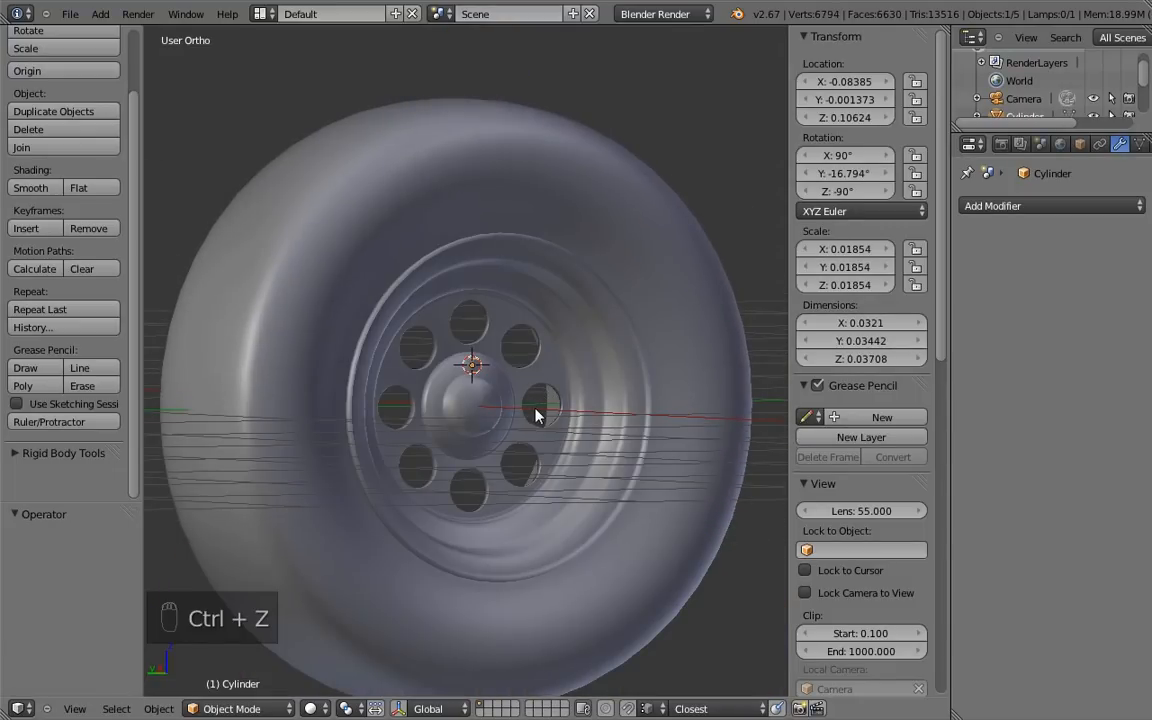
Step: Add a 14-vertex cone at the 3D cursor in the left view, aligned to the view
key("ctrl+KP_3")
mouse_move(489, 319)
middle_mouse_down("shift")
mouse_move(577, 340)
mouse_move(470, 326)
middle_mouse_up("shift")
scroll(539, 315, "up", 5)
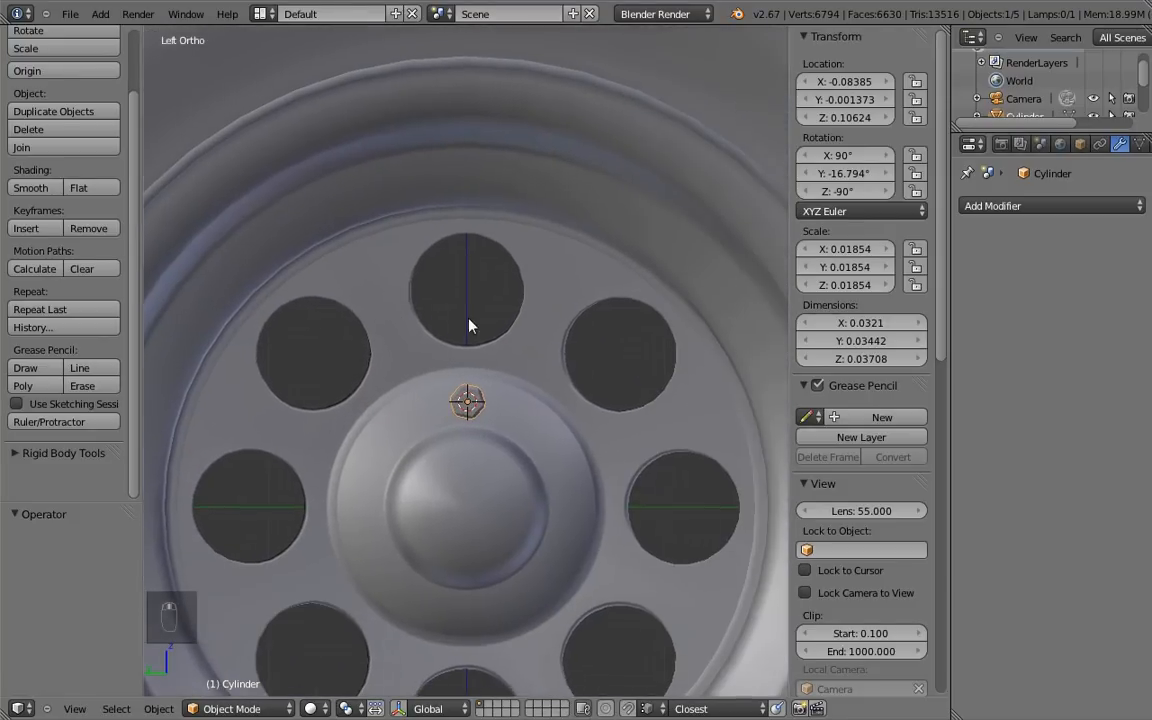
key("shift+a")
mouse_move(499, 339)
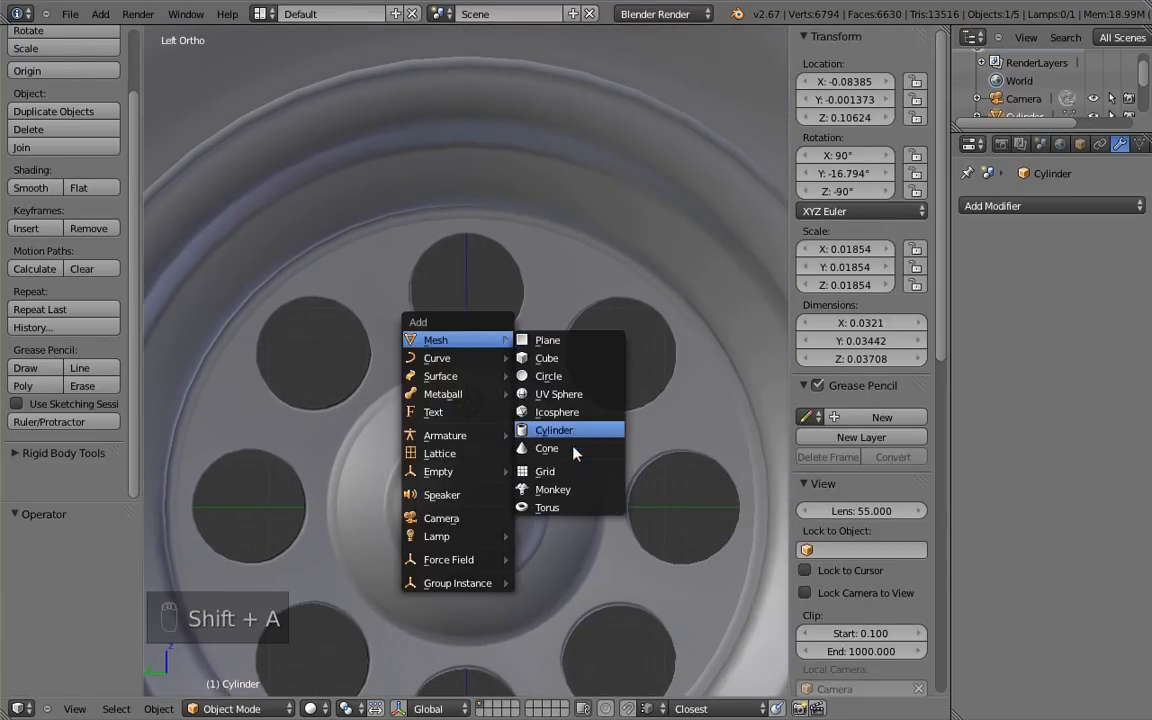
left_click(550, 448)
mouse_move(134, 527)
left_mouse_down()
mouse_move(139, 551)
mouse_move(116, 533)
left_mouse_up()
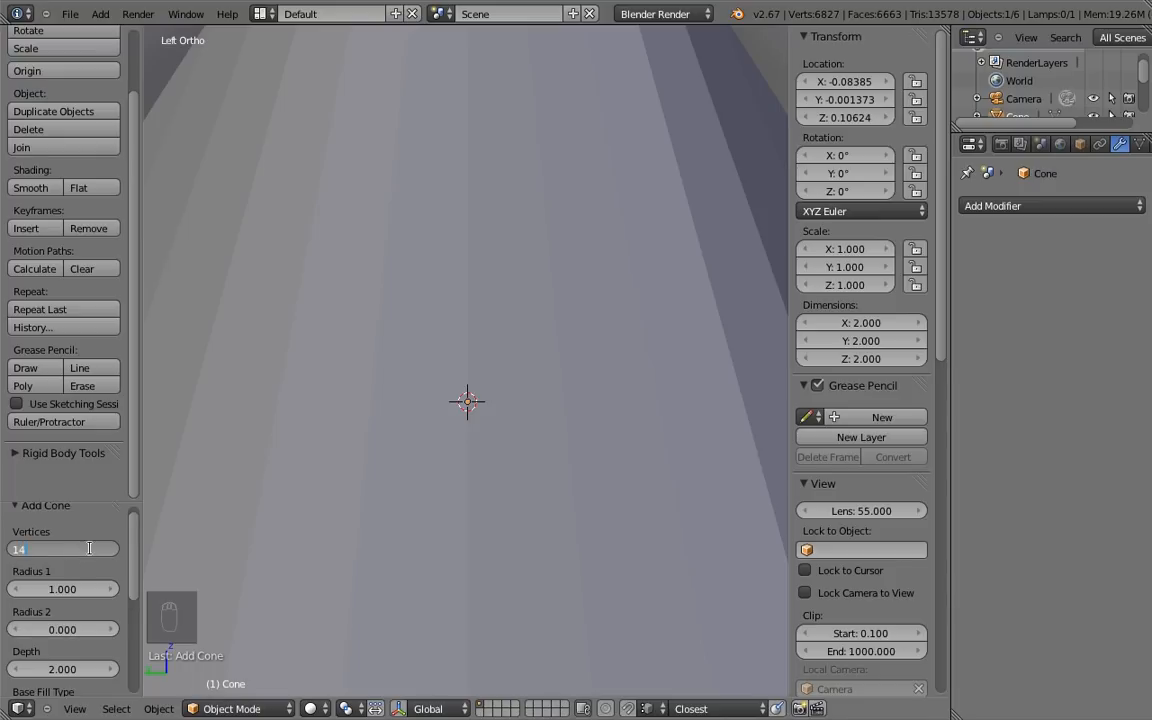
key("Tab")
key("Return")
left_click_drag(135, 546, 138, 583)
left_click(16, 641)
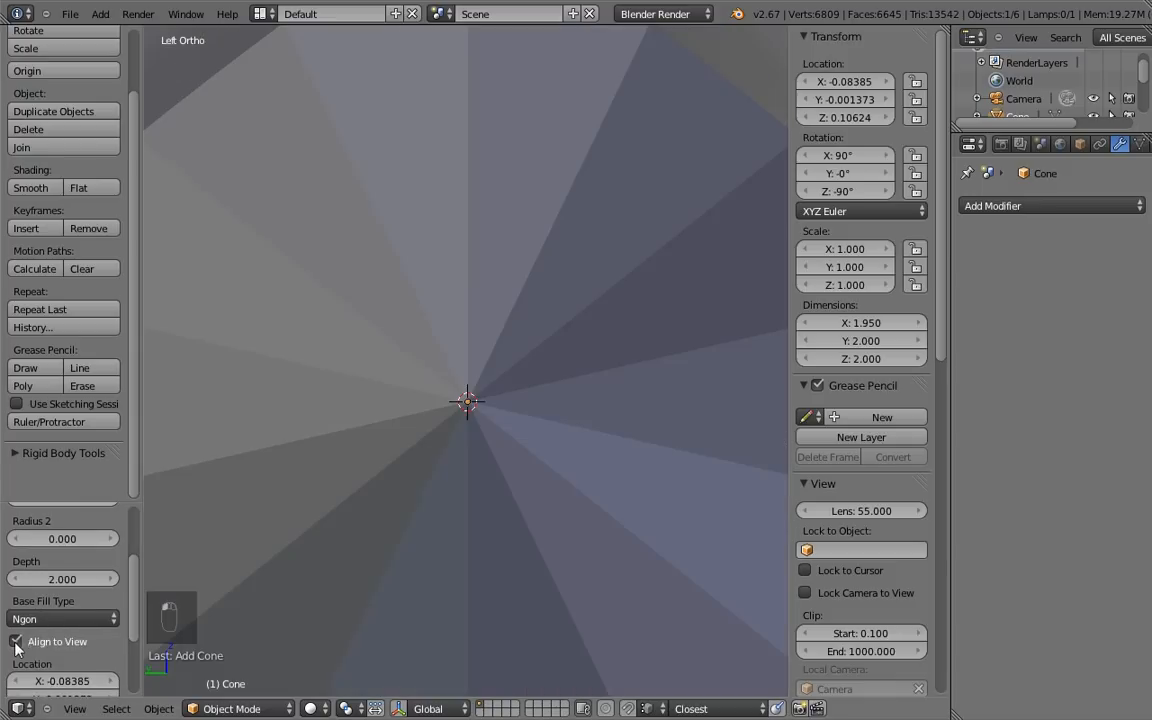
Step: Scale the cone down to about 0.031 on all axes and move it outward about -0.023 along X
key("s")
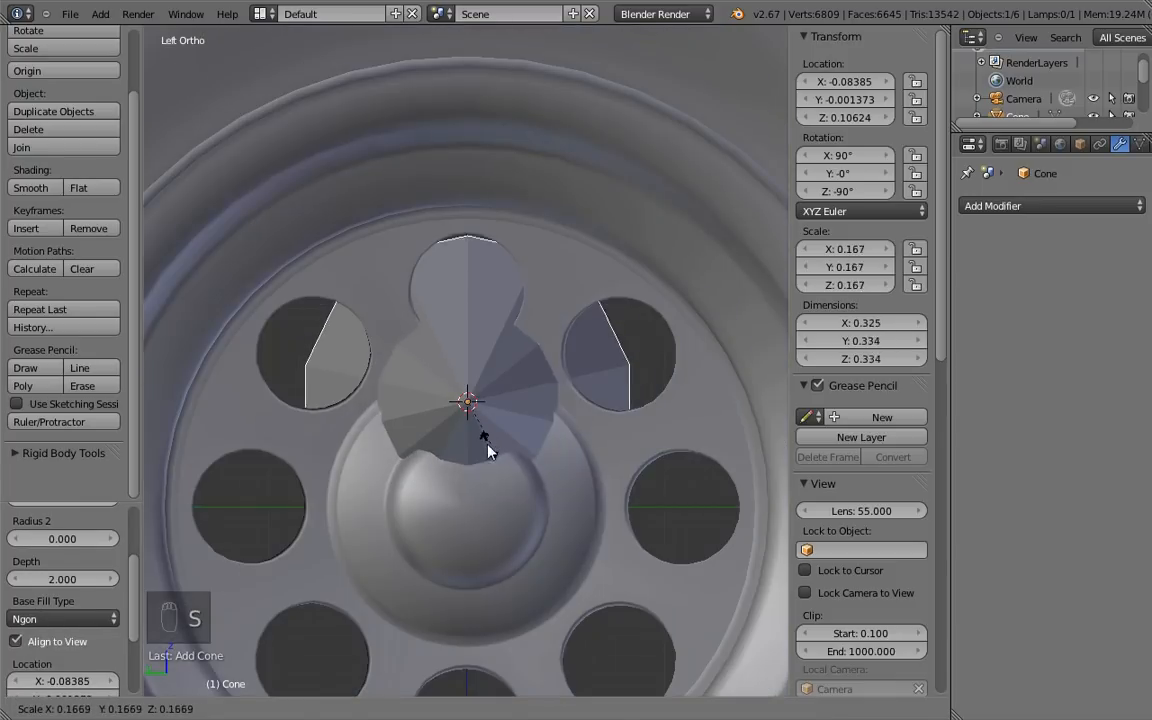
left_click(483, 442)
key("s")
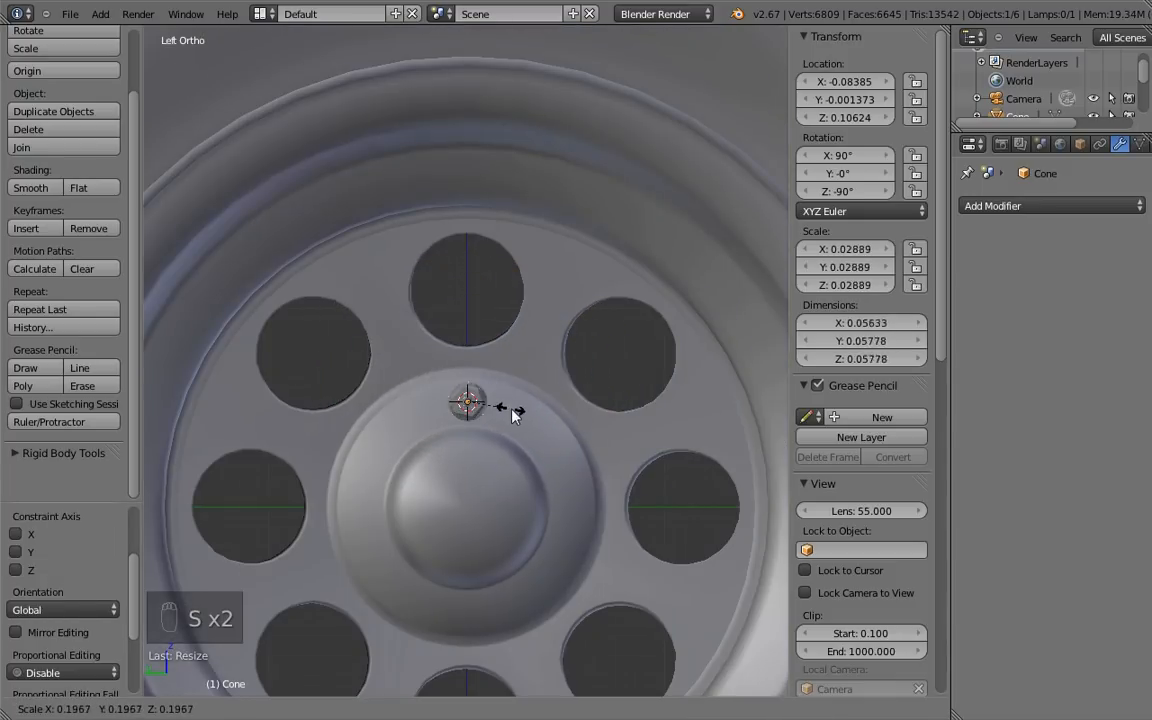
left_click(478, 435)
middle_click_drag(478, 435, 560, 289)
middle_click_drag(492, 407, 481, 466)
key("g")
key("x")
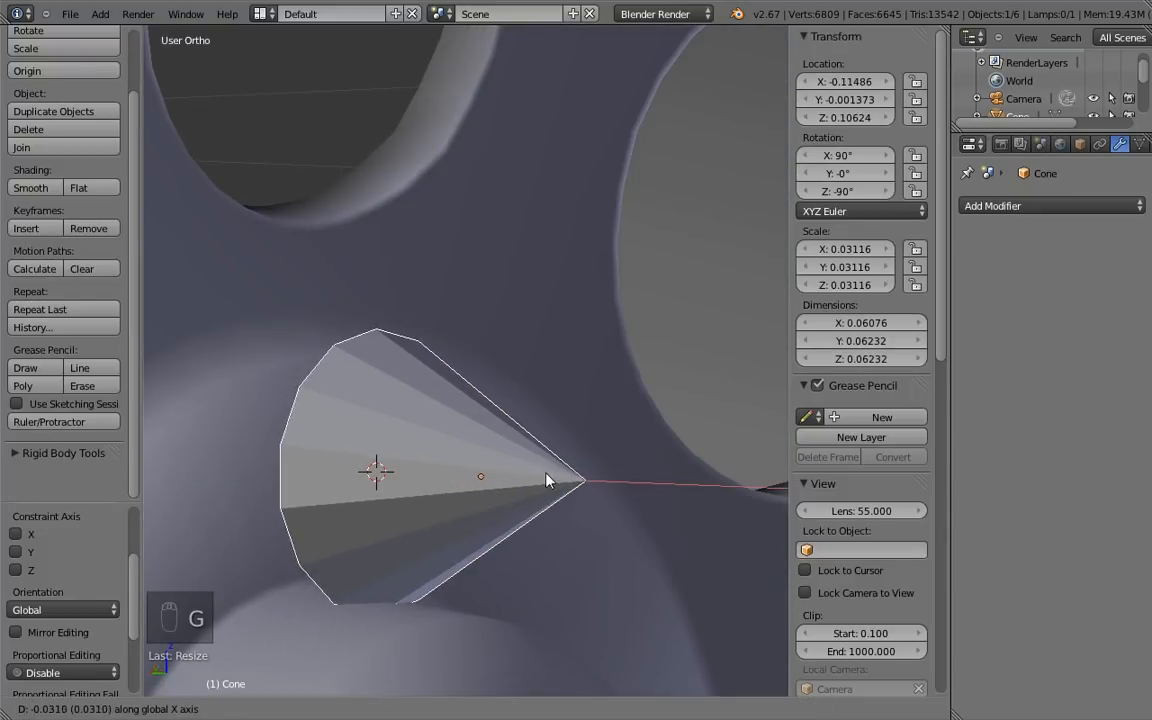
left_click(558, 480)
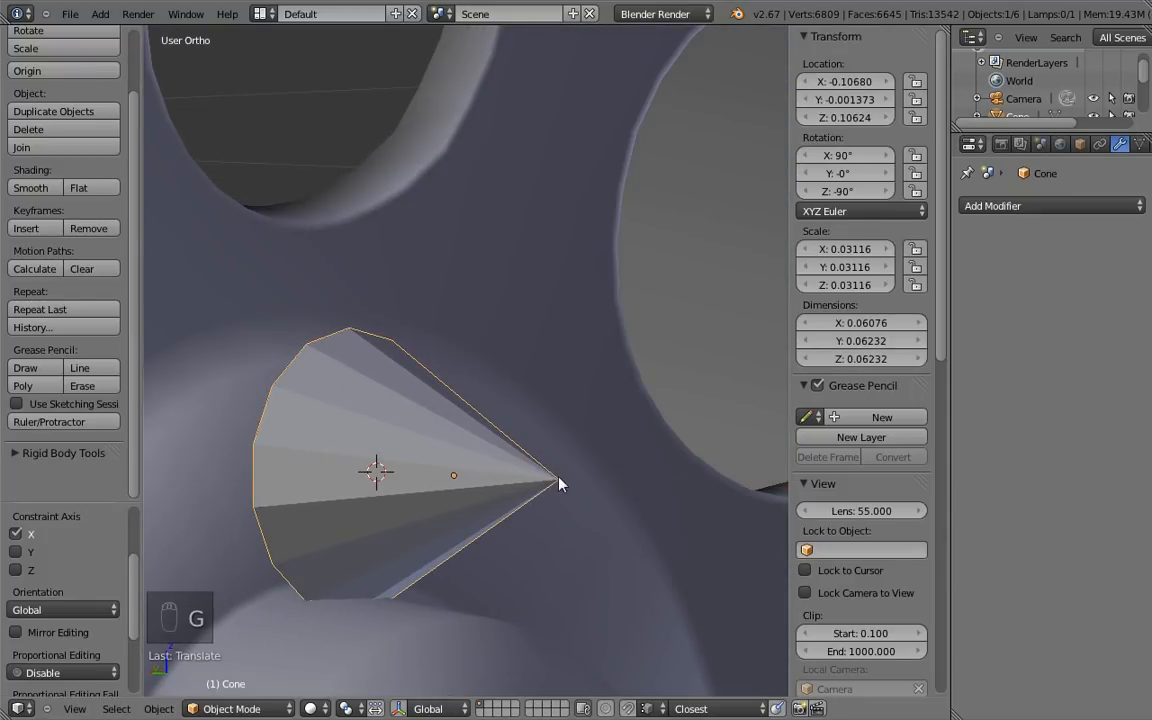
Step: Move the cone's tip vertex inward about 0.043 along X to flatten the cone into a washer around the bolt
key("ctrl+Tab")
key("ctrl+Tab")
key("Tab")
key("ctrl+Tab")
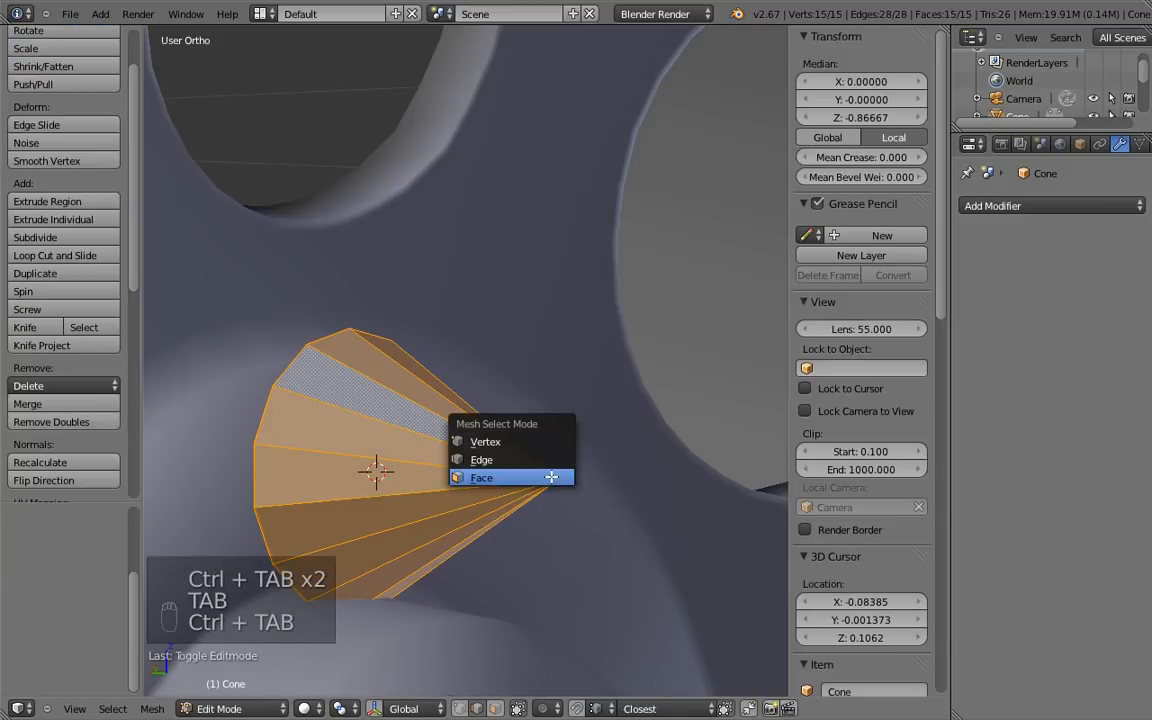
left_click(541, 441)
right_click(556, 469)
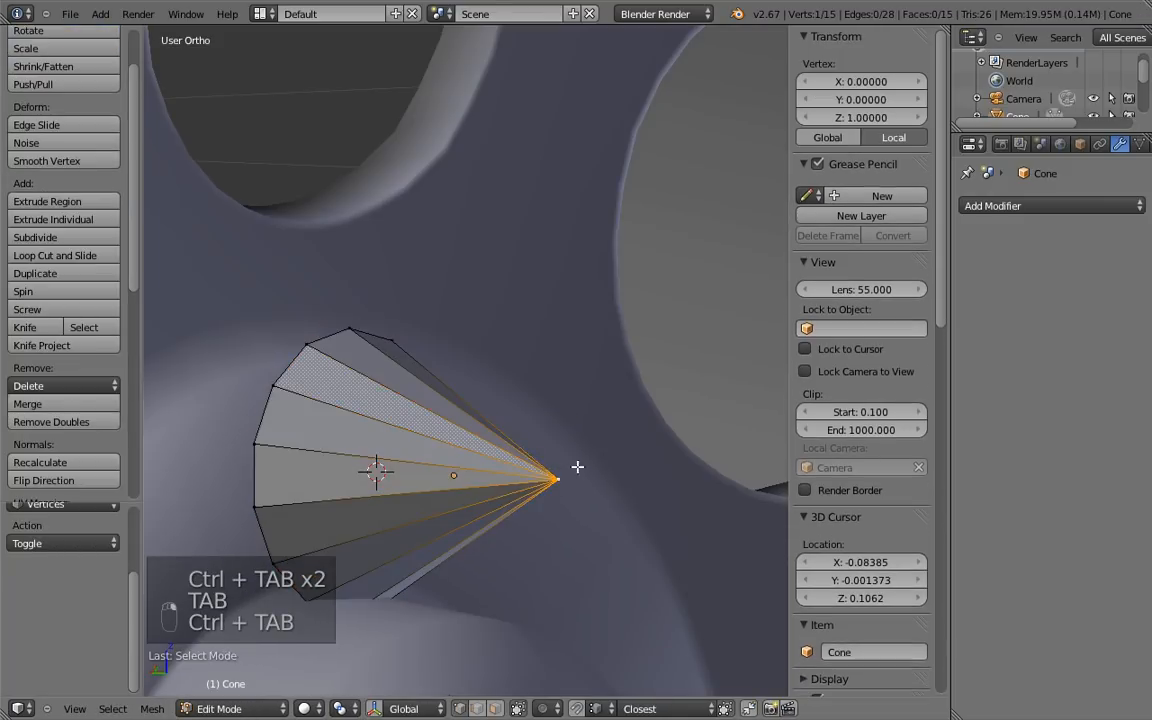
key("g")
key("x")
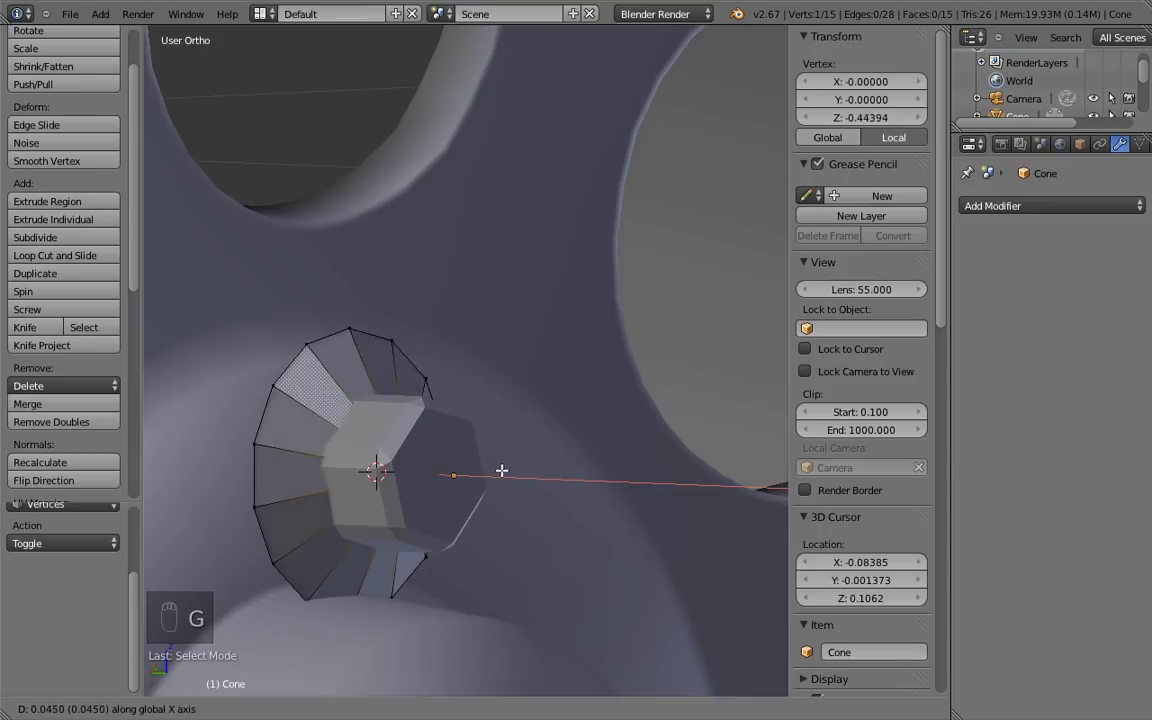
left_click(490, 462)
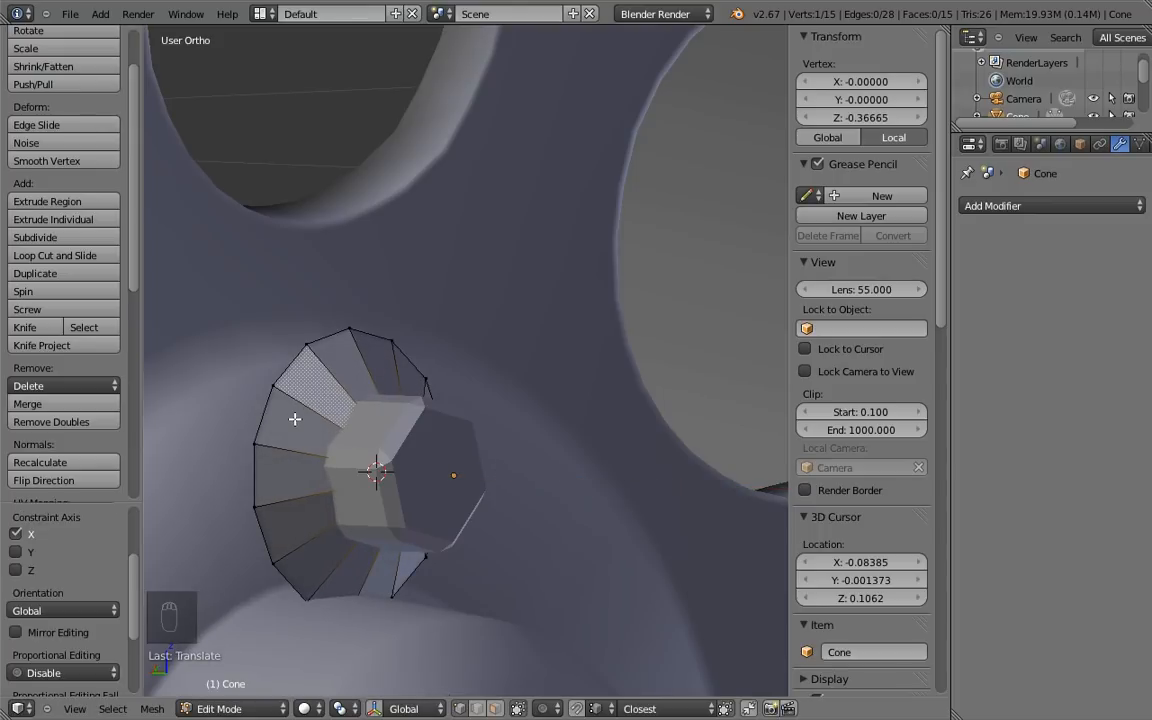
Step: Extrude the flattened cone's base face about 0.004 along its normal, and return to solid view in Object Mode
key("ctrl+Tab")
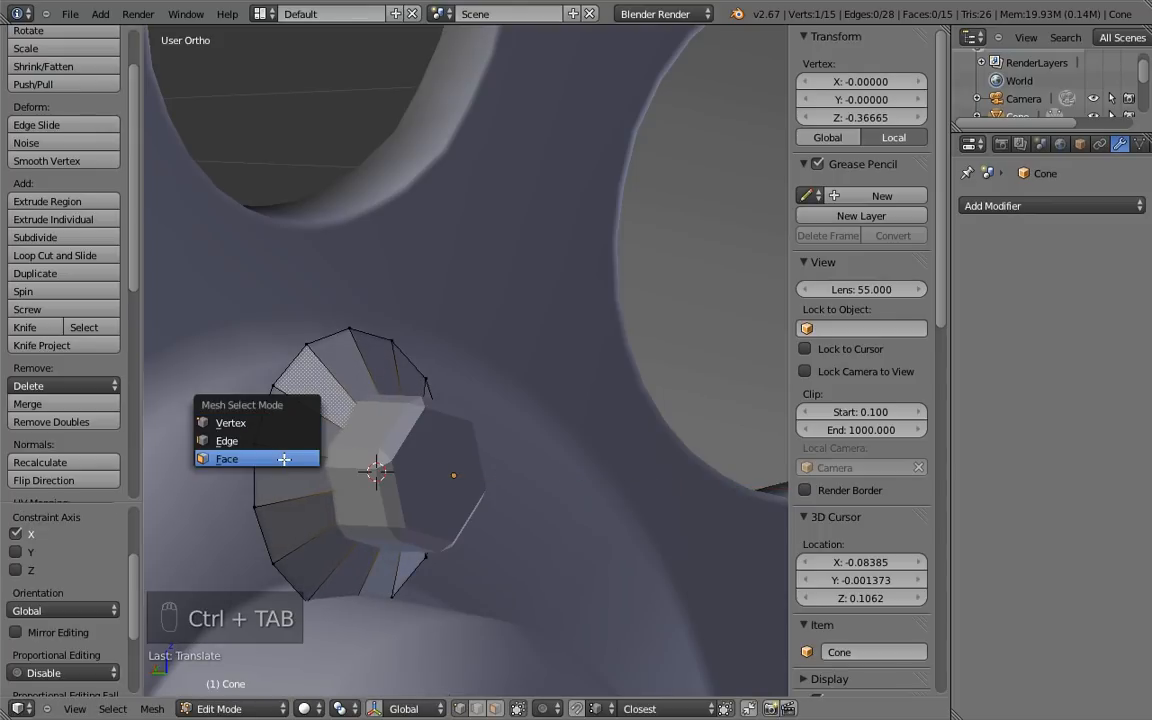
left_click(305, 458)
key("z")
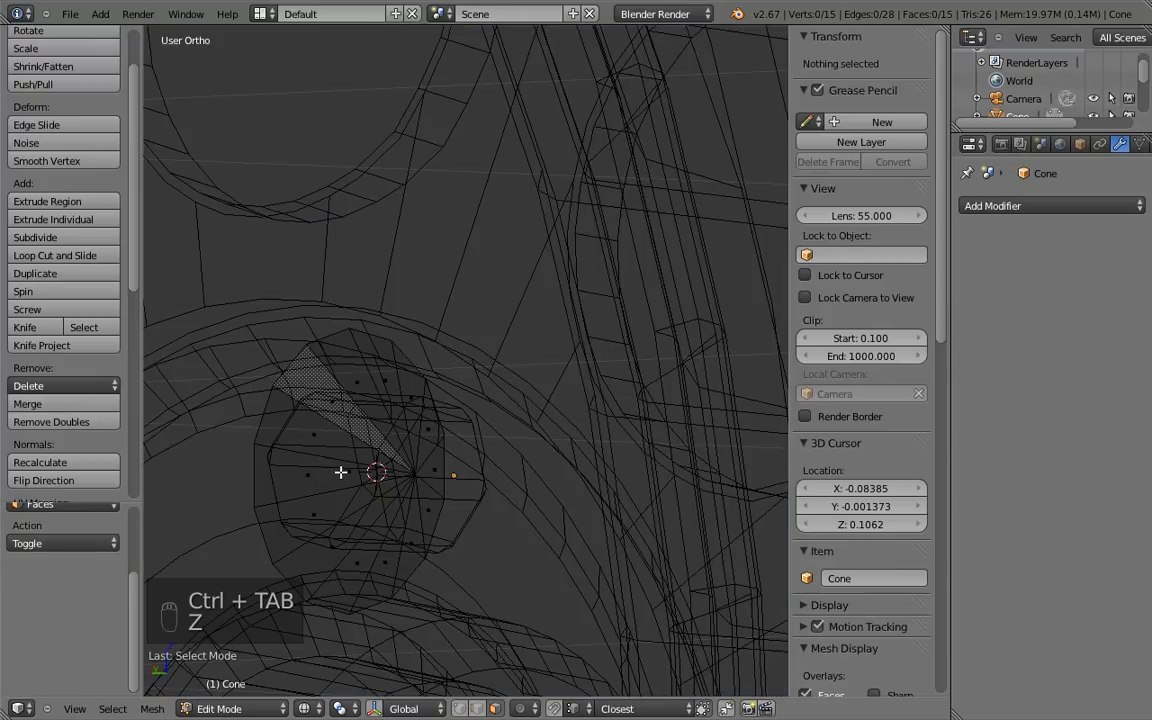
right_click(334, 466)
key("e")
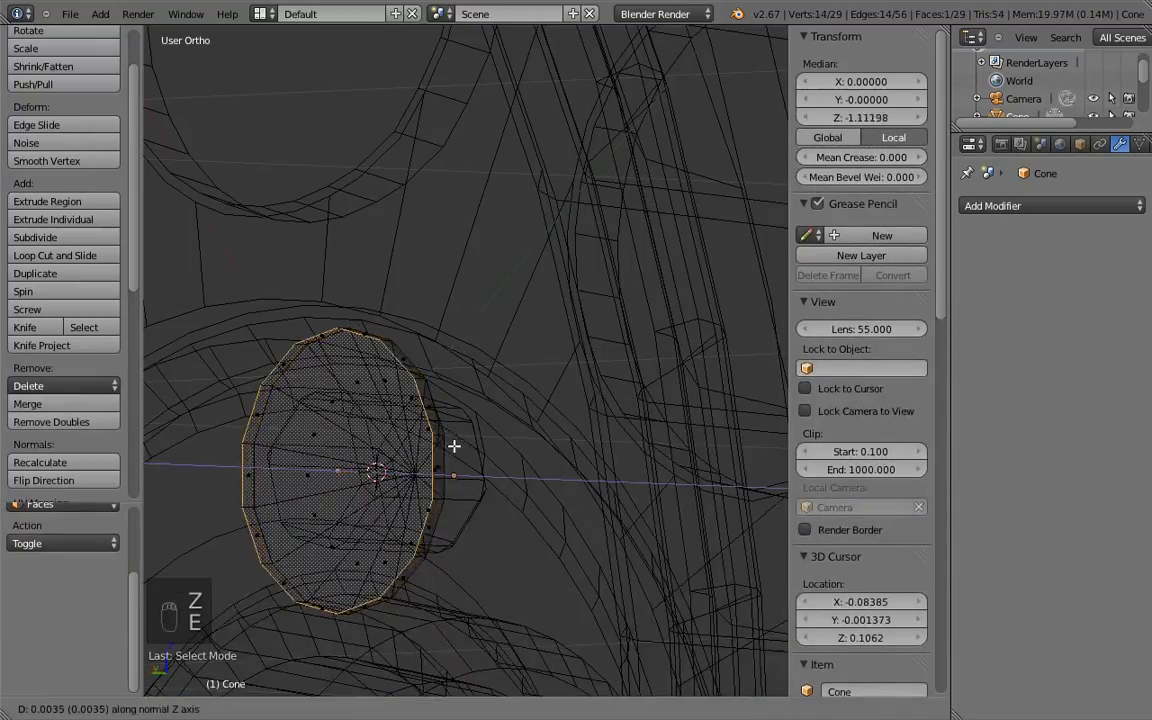
left_click(454, 447)
key("Tab")
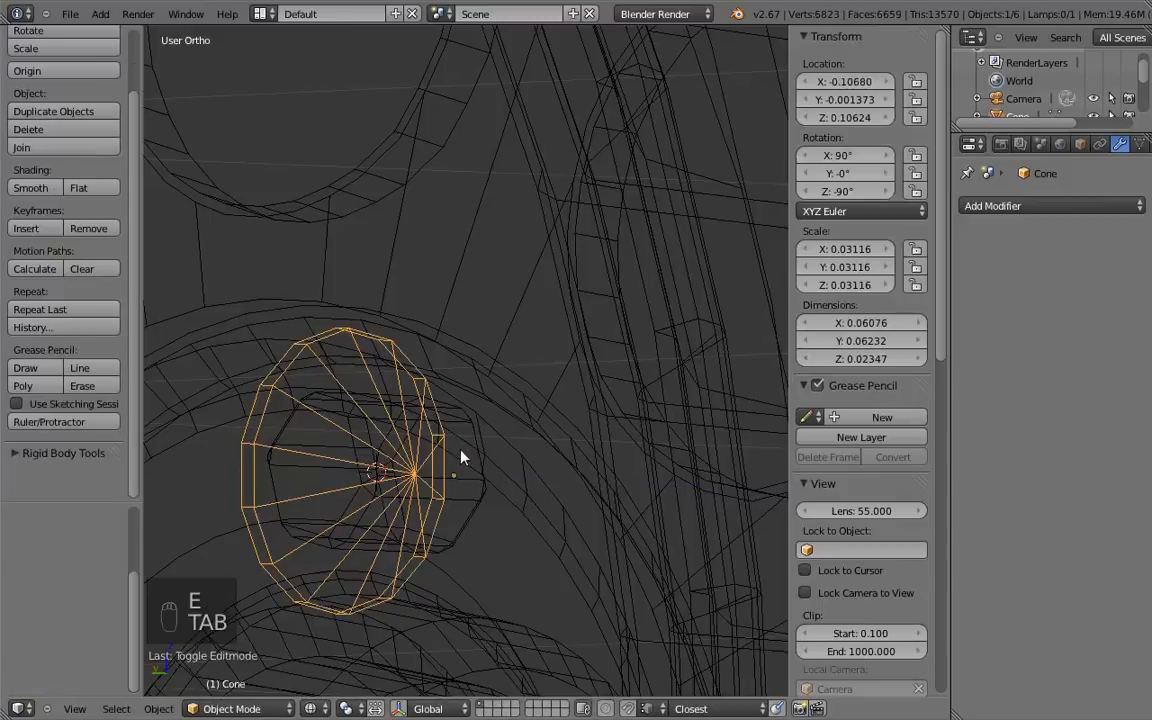
key("z")
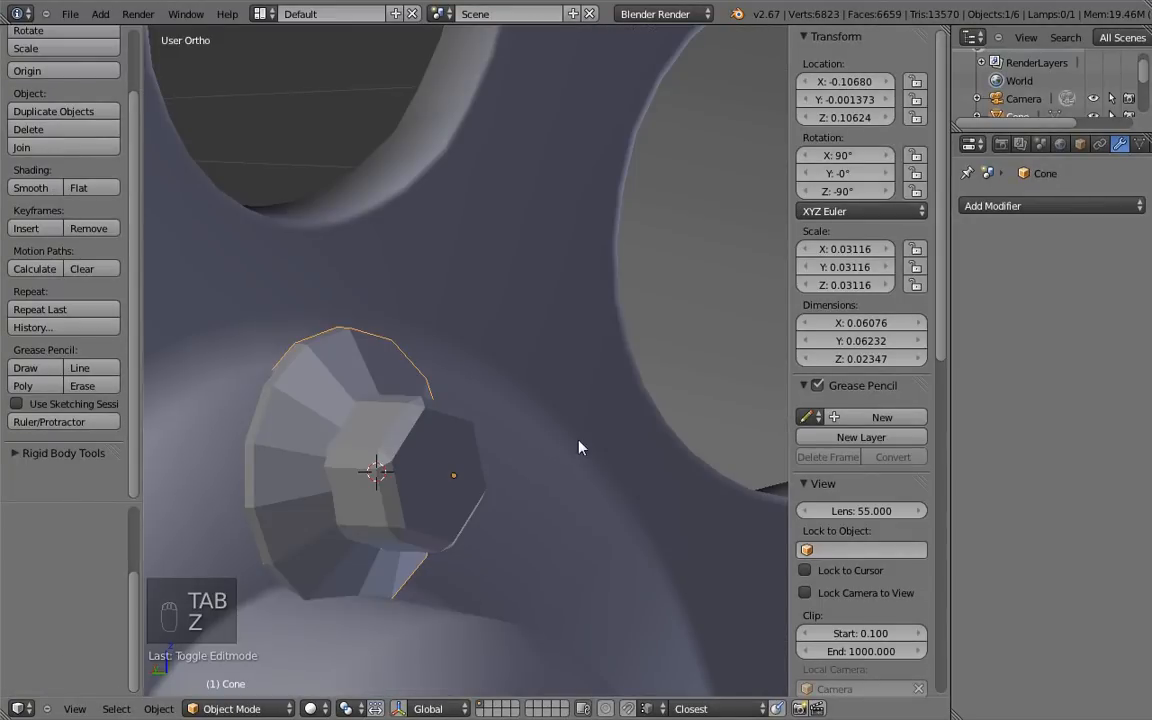
Step: Scale the washer down to about 0.0217 on all axes and move it about 0.01 along X toward the hub
key("s")
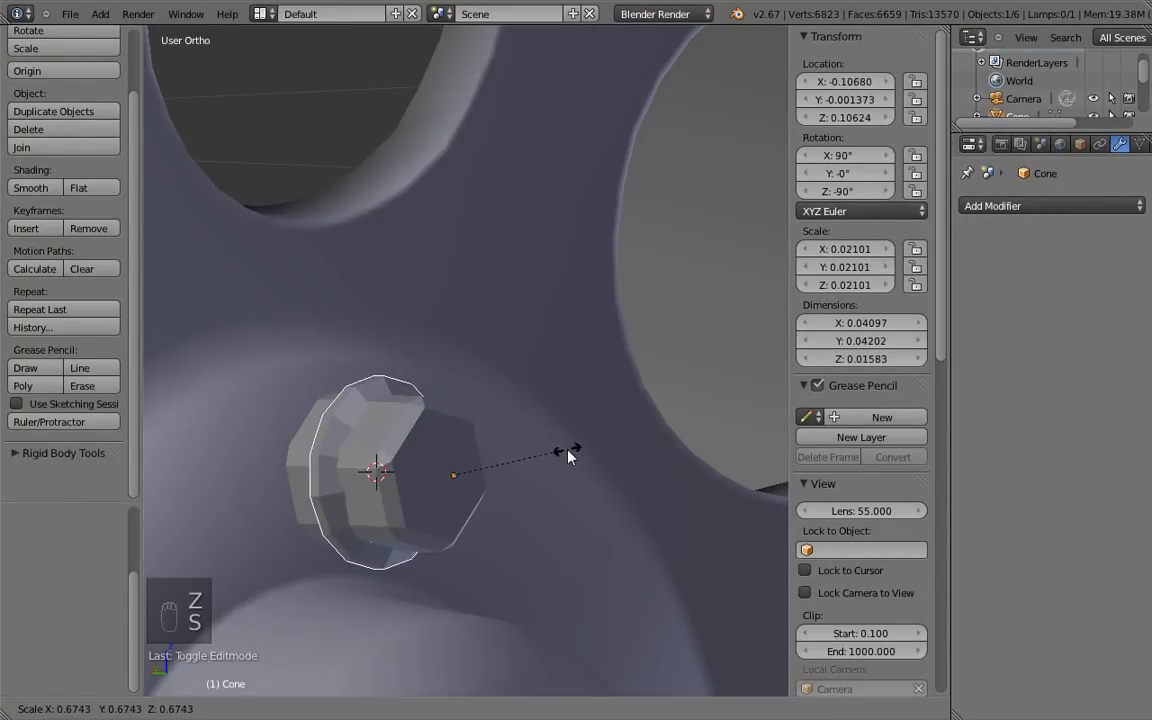
left_click(563, 456)
key("g")
key("x")
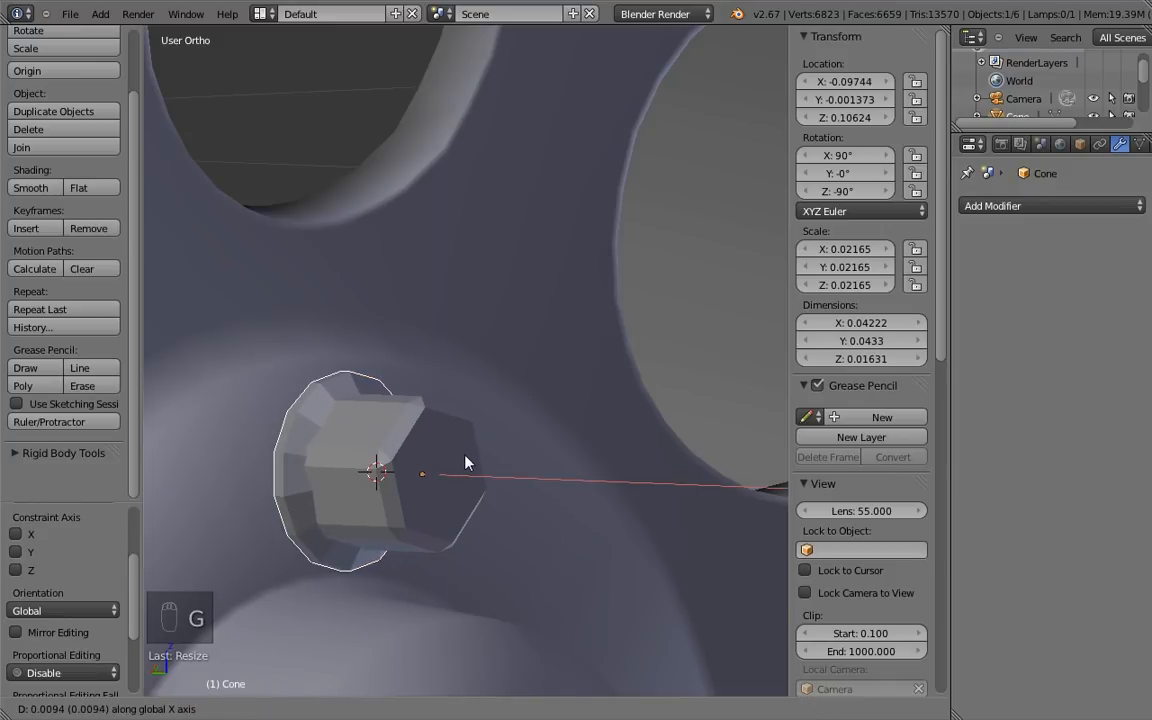
left_click(459, 466)
Step: Shade the bolt and washer smooth, and add an Edge Split modifier with a 26° split angle to the bolt
right_click(451, 462, "shift")
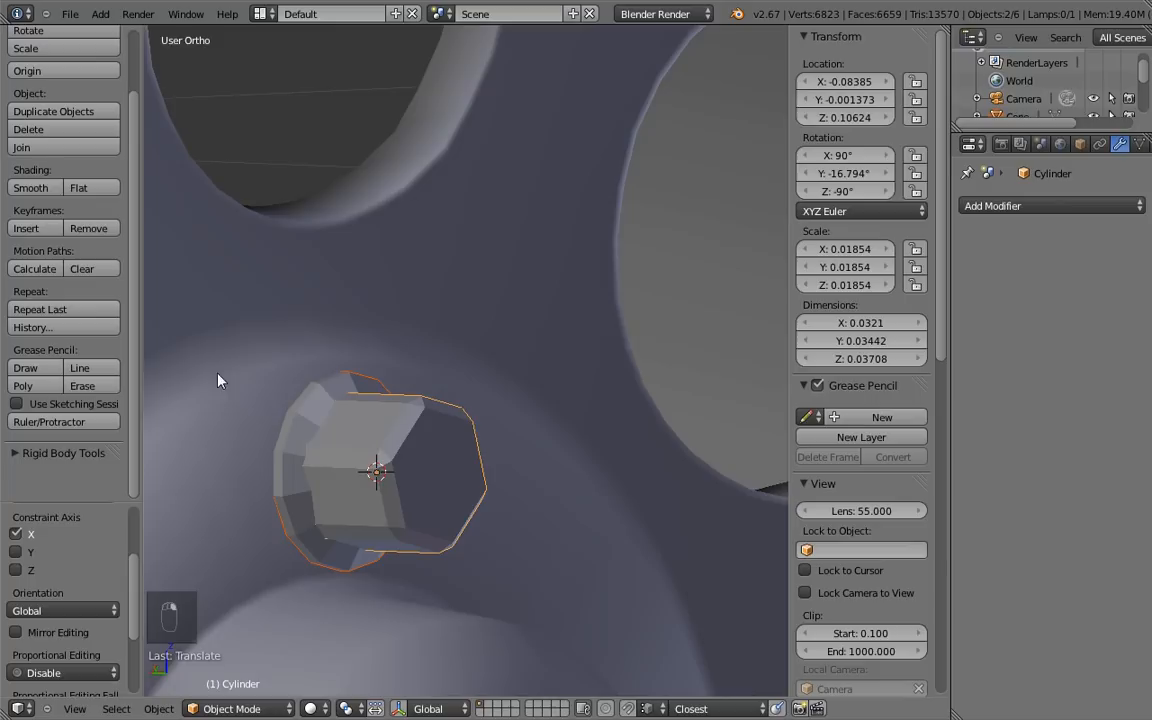
scroll(140, 338, "up", 1)
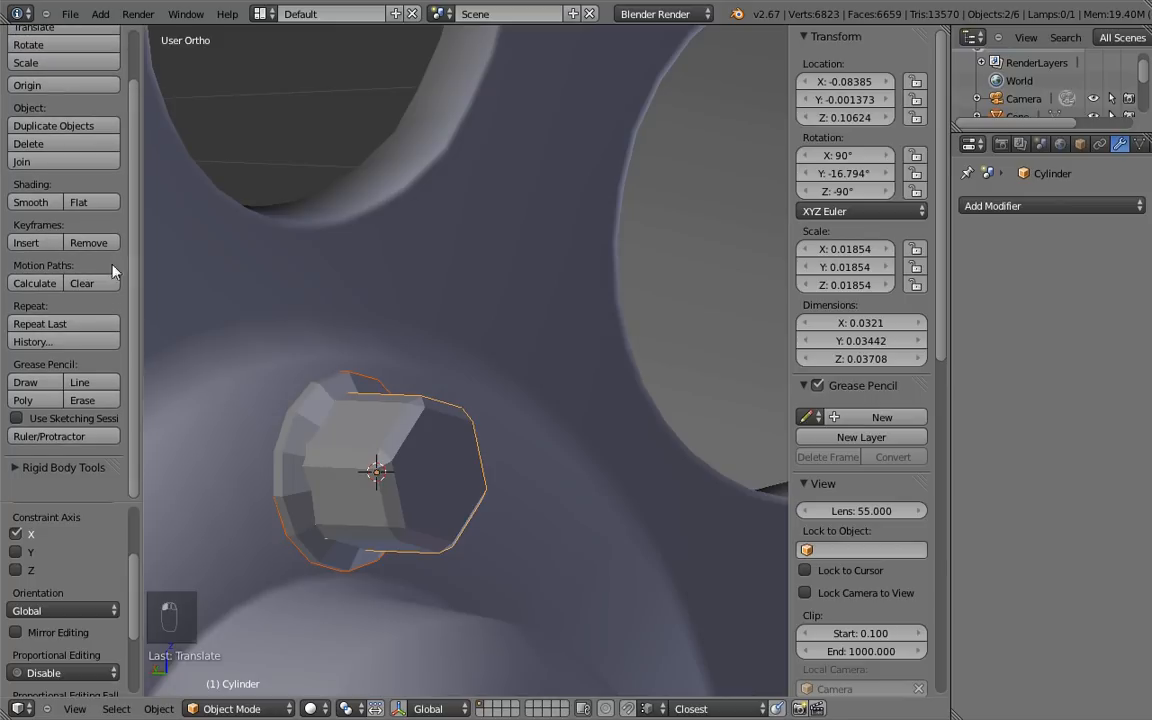
left_click(30, 202)
left_click(1000, 206)
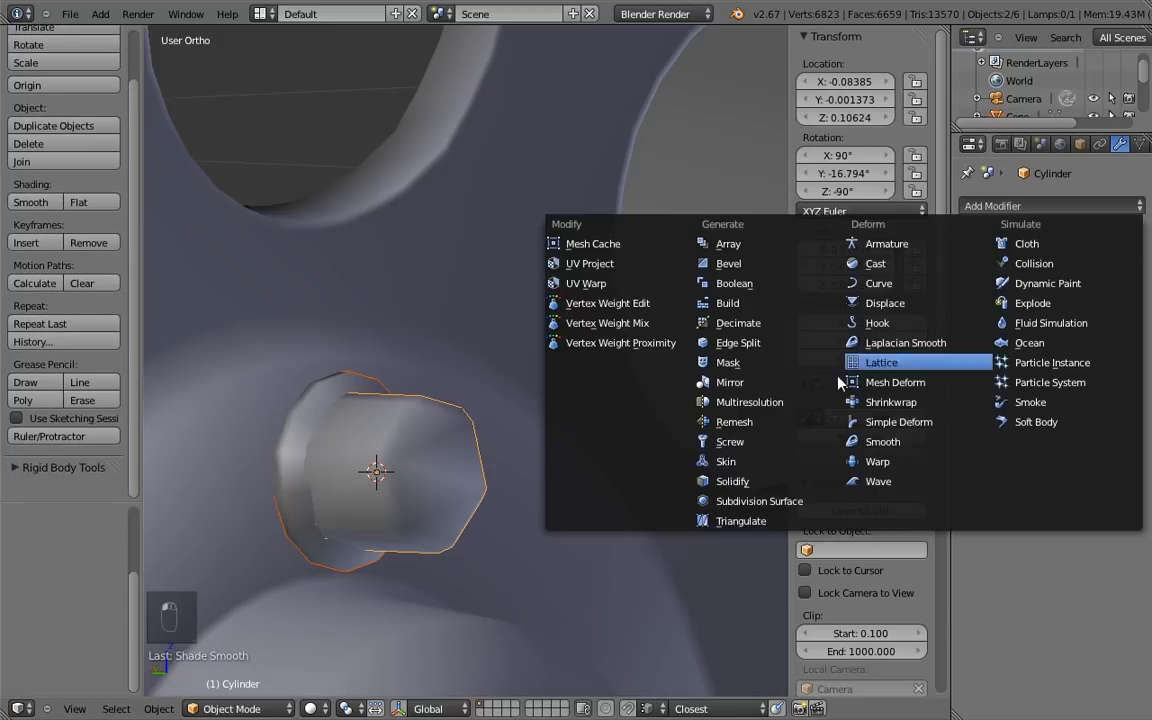
left_click(765, 345)
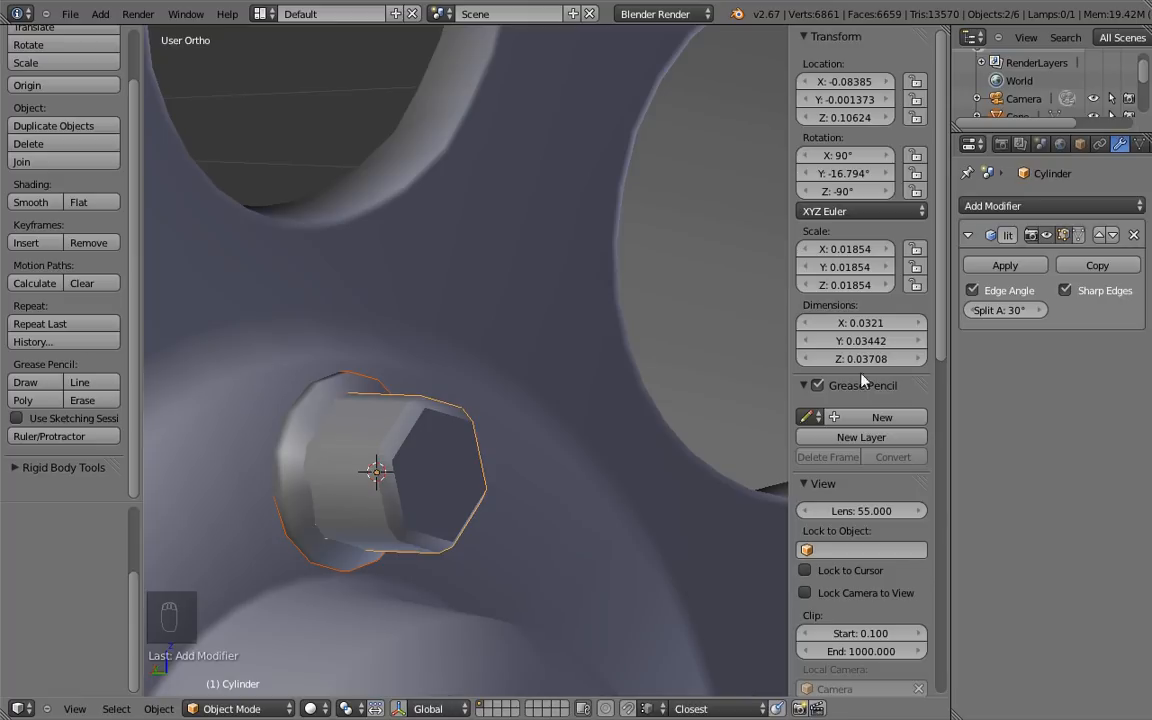
mouse_move(980, 311)
left_mouse_down()
mouse_move(967, 318)
mouse_move(988, 318)
left_mouse_up()
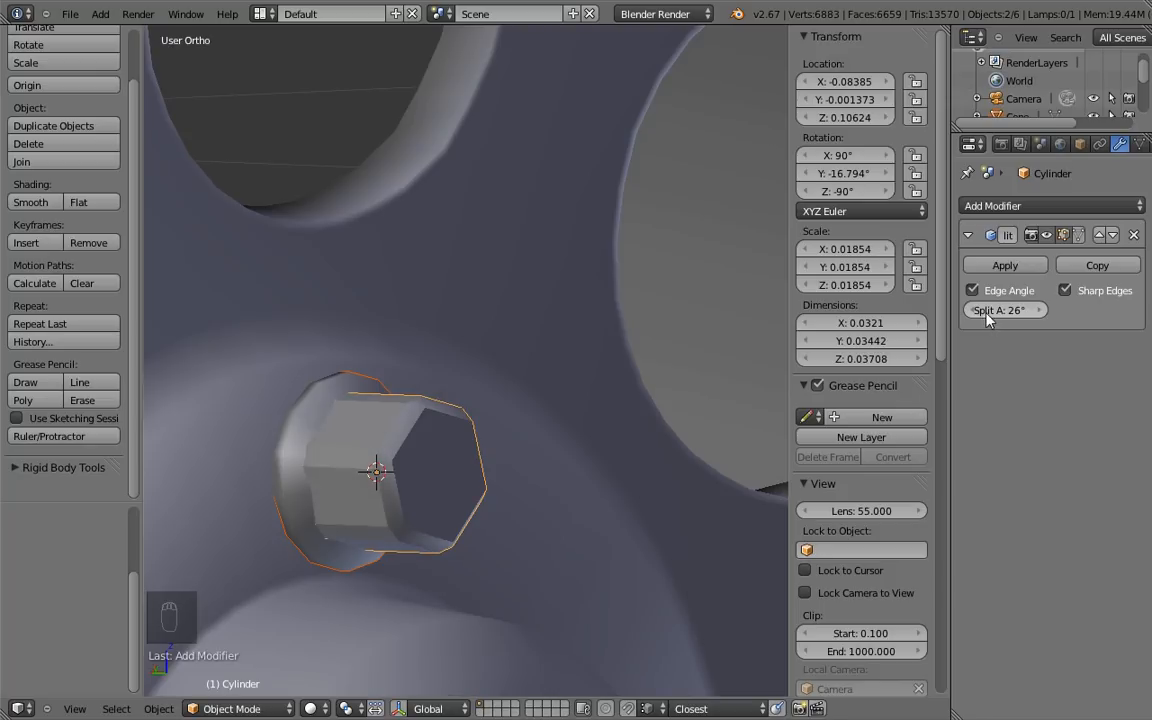
Step: Add an Edge Split modifier with a 30° split angle to the washer and apply it
right_click(306, 449)
left_click(955, 206)
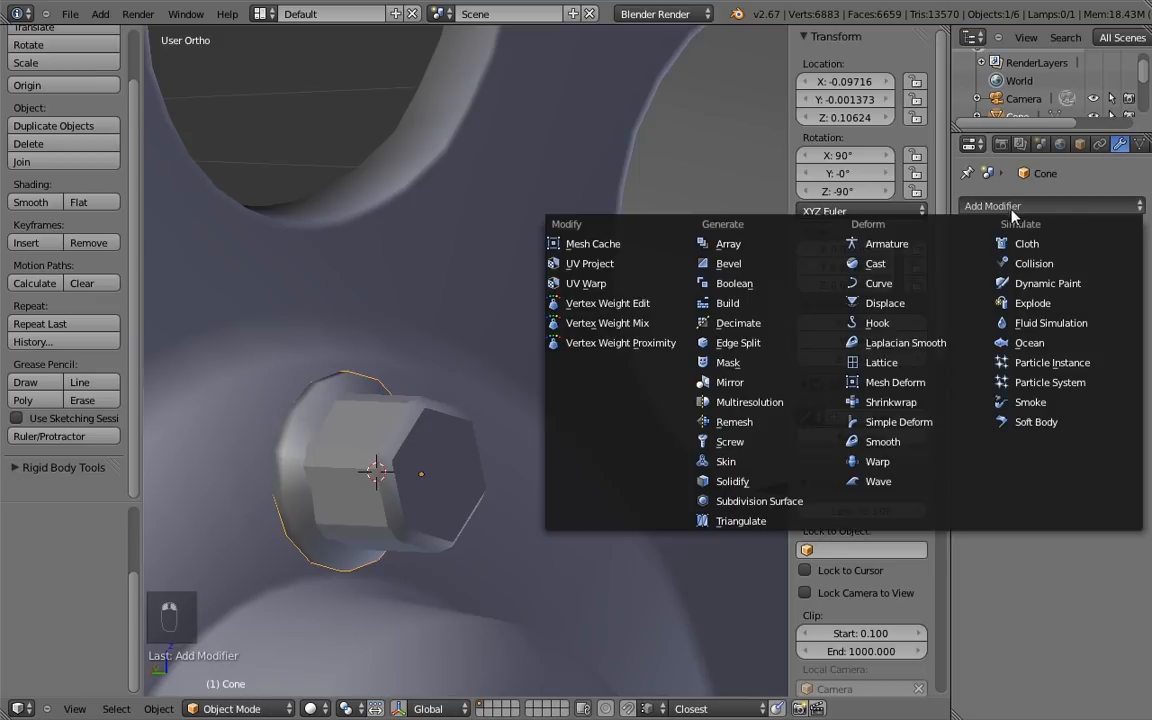
left_click(757, 345)
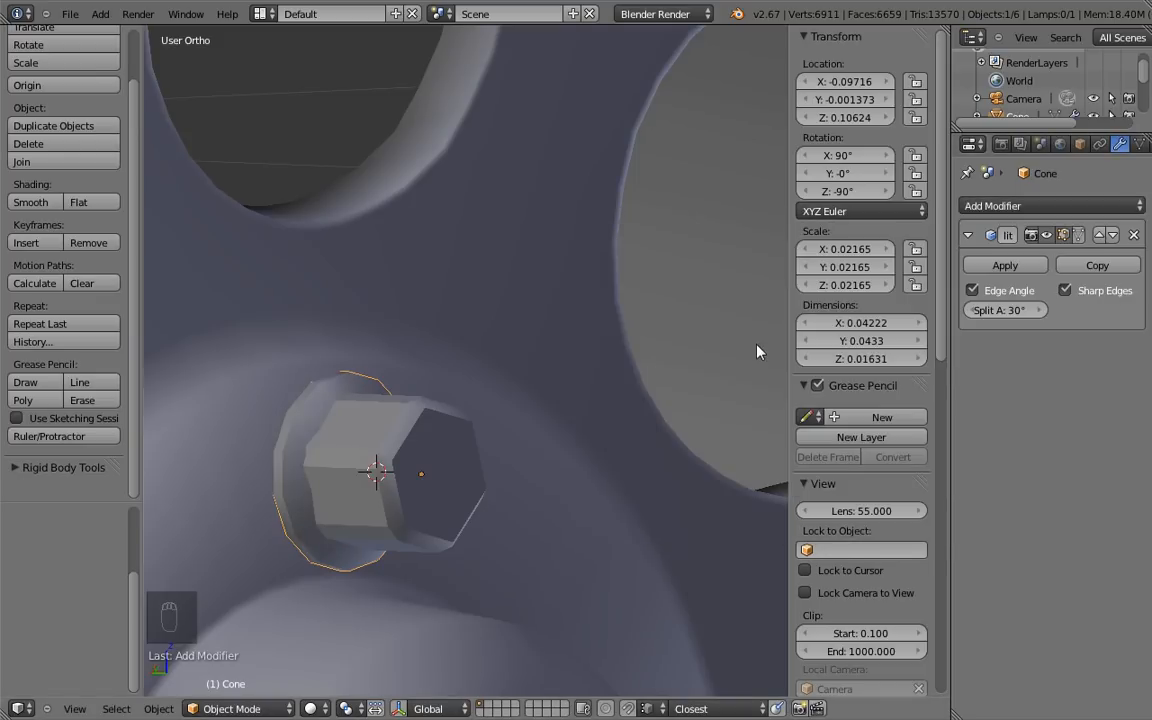
left_click(1027, 268)
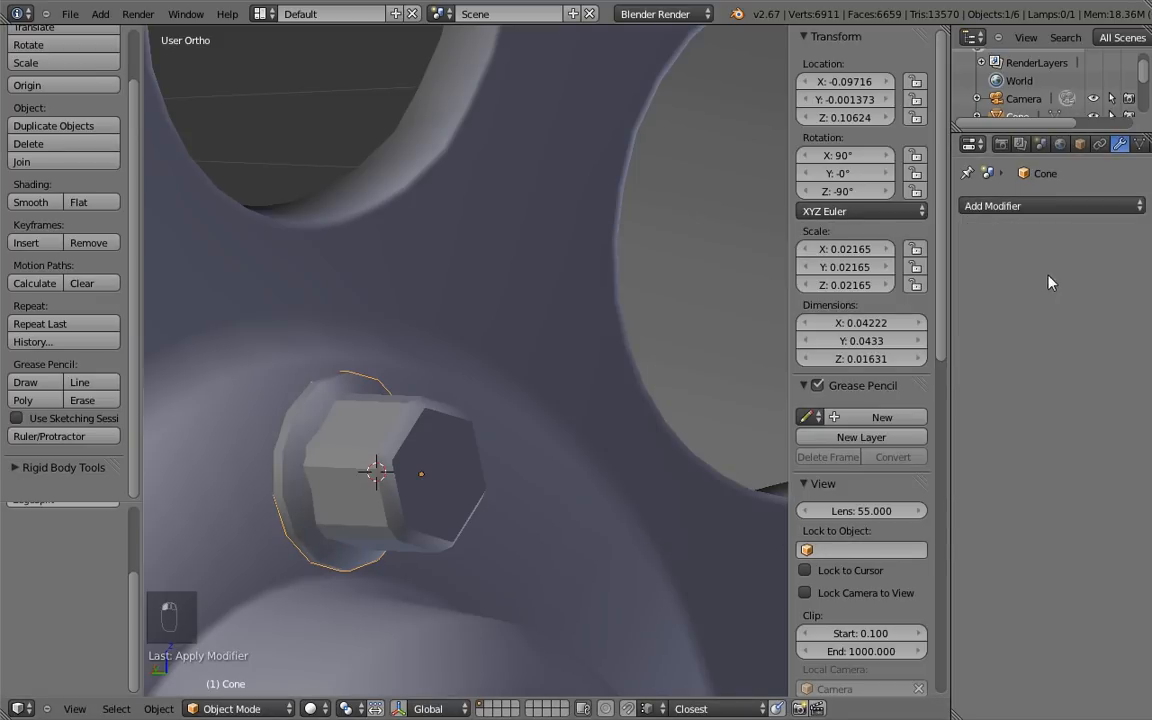
Step: Join the bolt into the washer object and add an Edge Split modifier with a 28° split angle
right_click(460, 440)
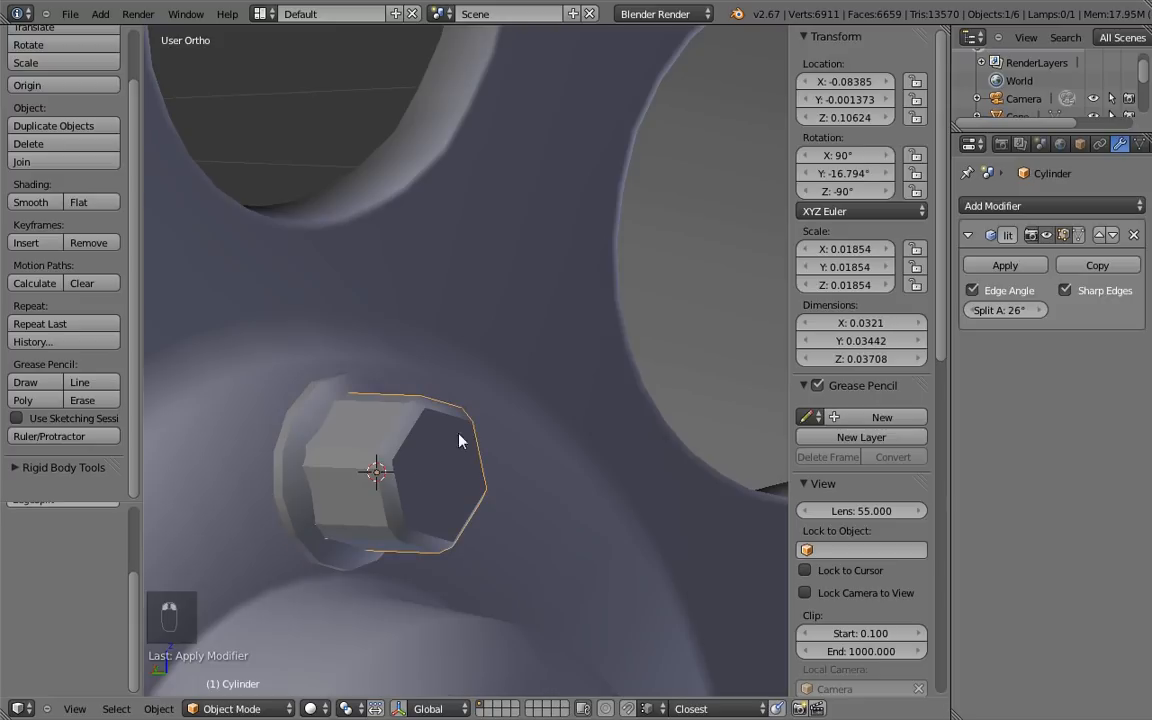
right_click(312, 431, "shift")
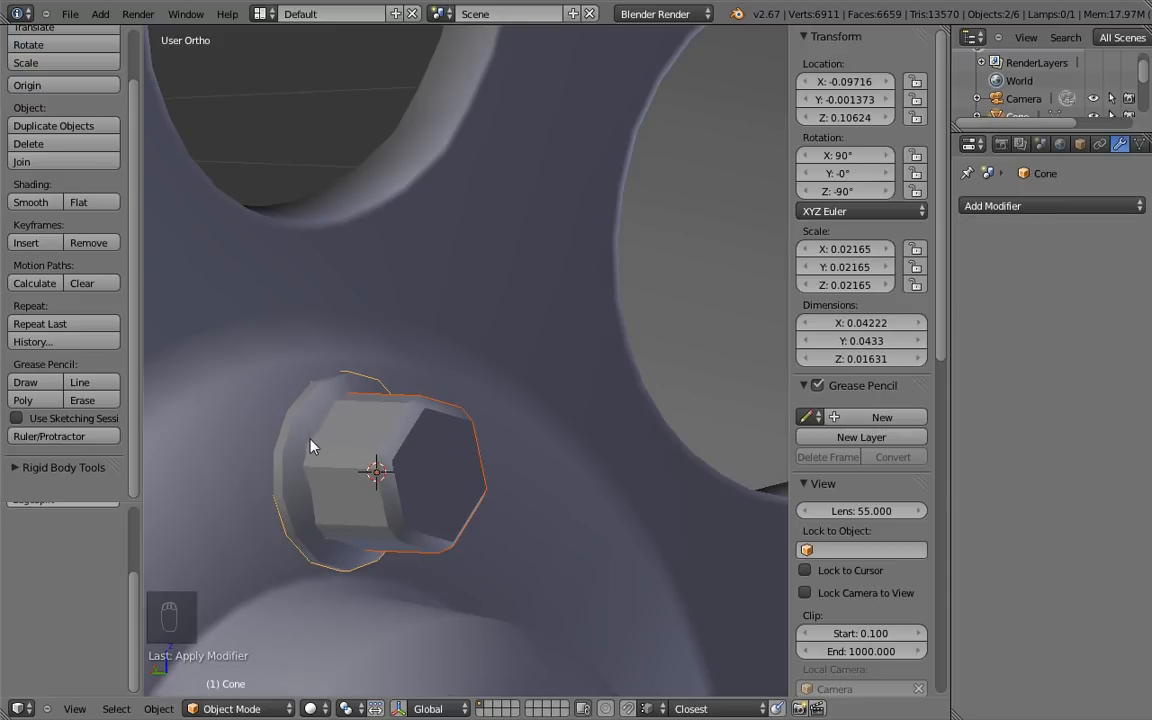
key("ctrl+j")
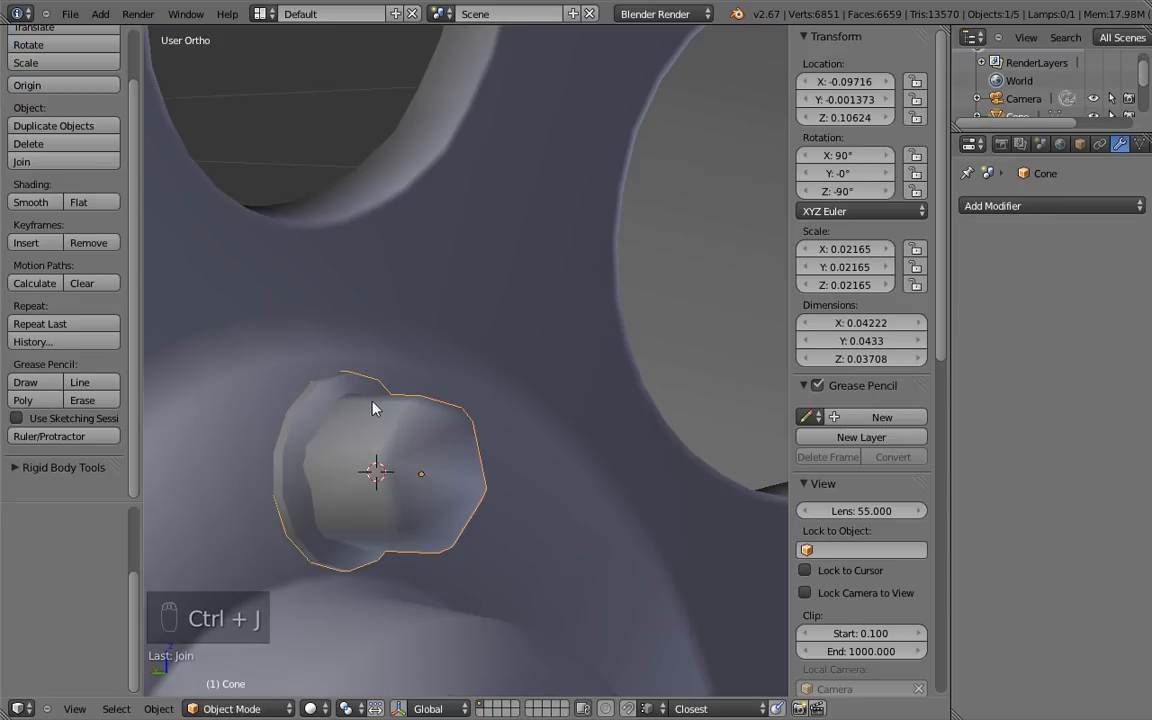
left_click(1049, 206)
left_click(754, 345)
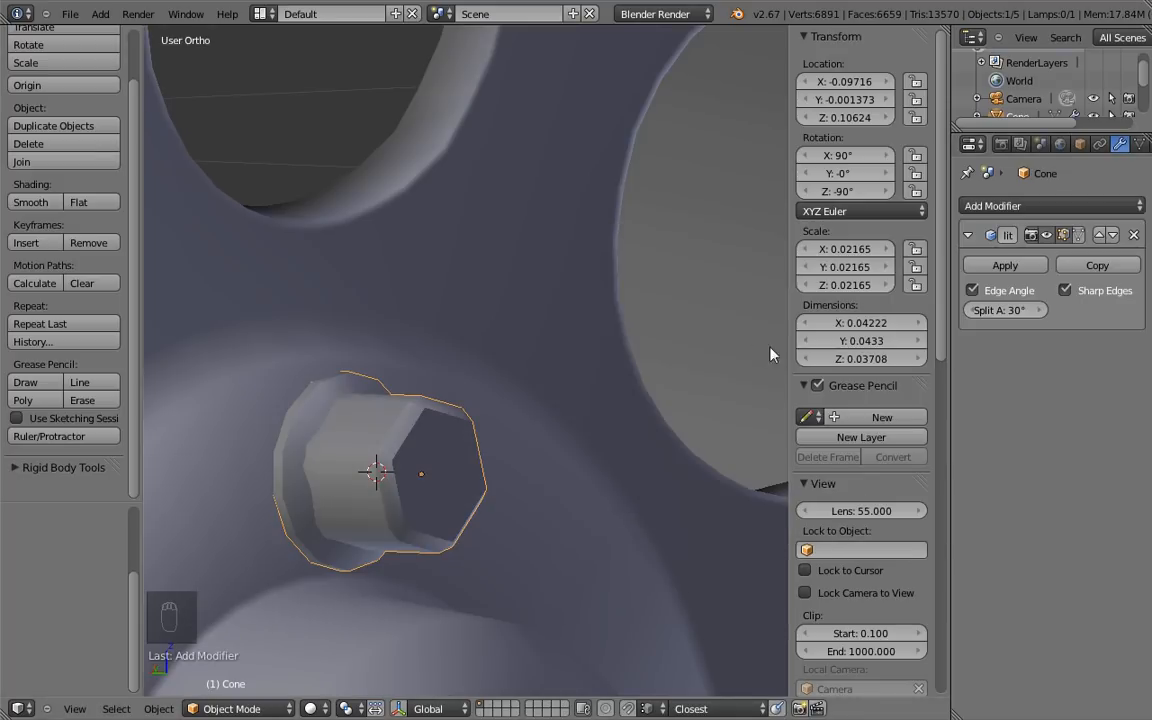
mouse_move(1017, 308)
left_mouse_down()
mouse_move(995, 313)
mouse_move(1004, 316)
left_mouse_up()
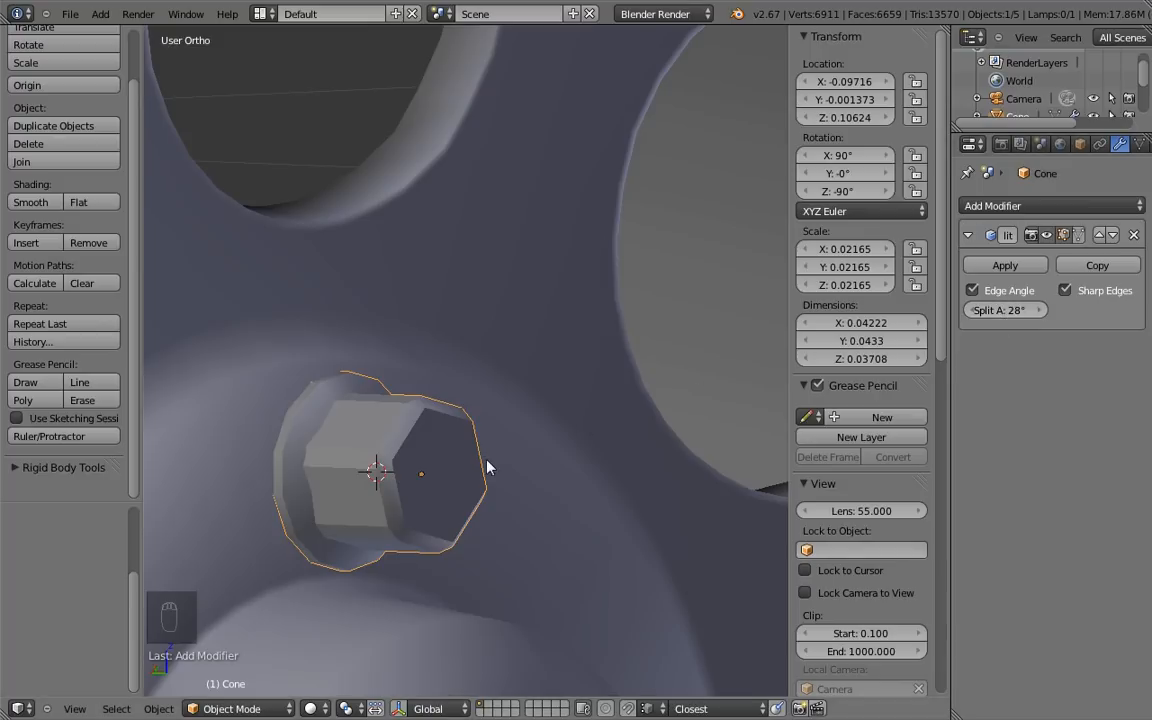
Step: Scale the joined bolt and washer down to about 0.0191 on all axes
scroll(495, 520, "down", 3)
scroll(502, 566, "down", 6)
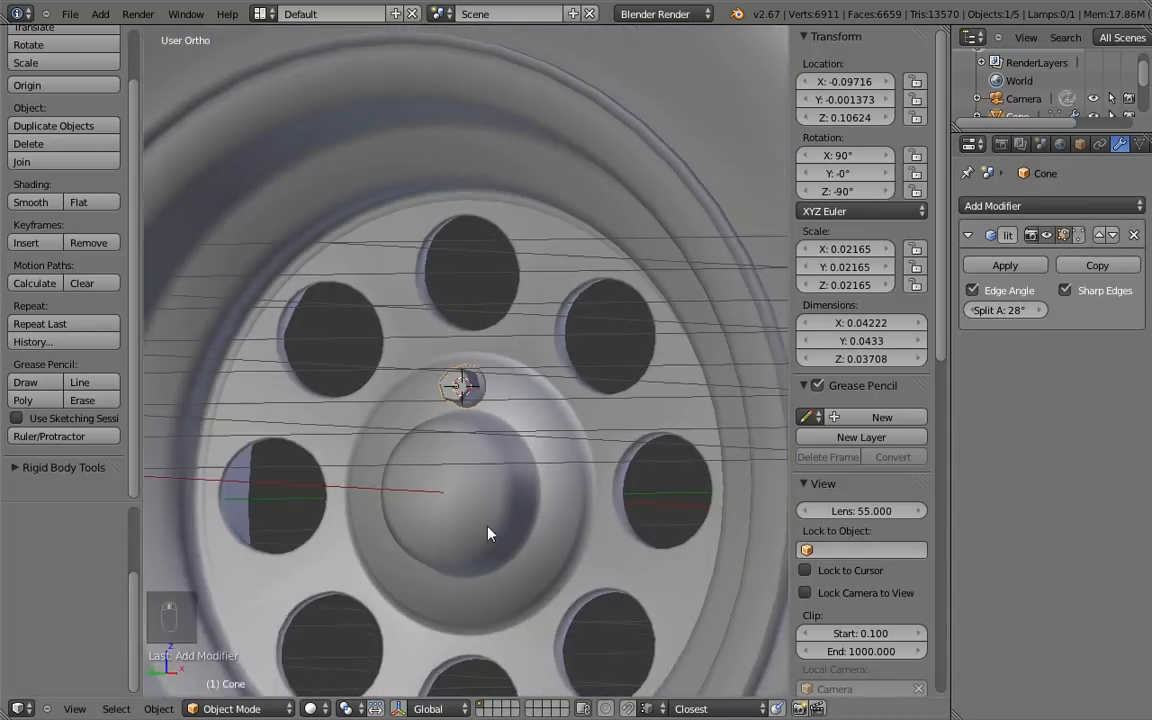
middle_click_drag(488, 534, 525, 420, "ctrl")
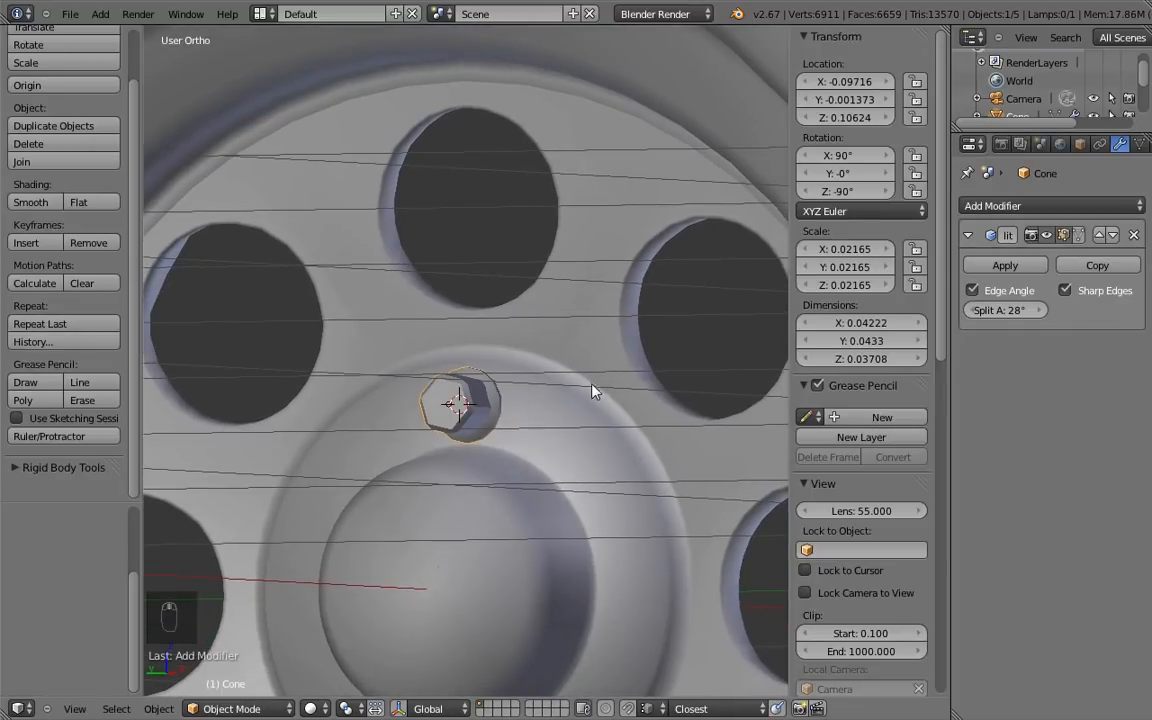
key("s")
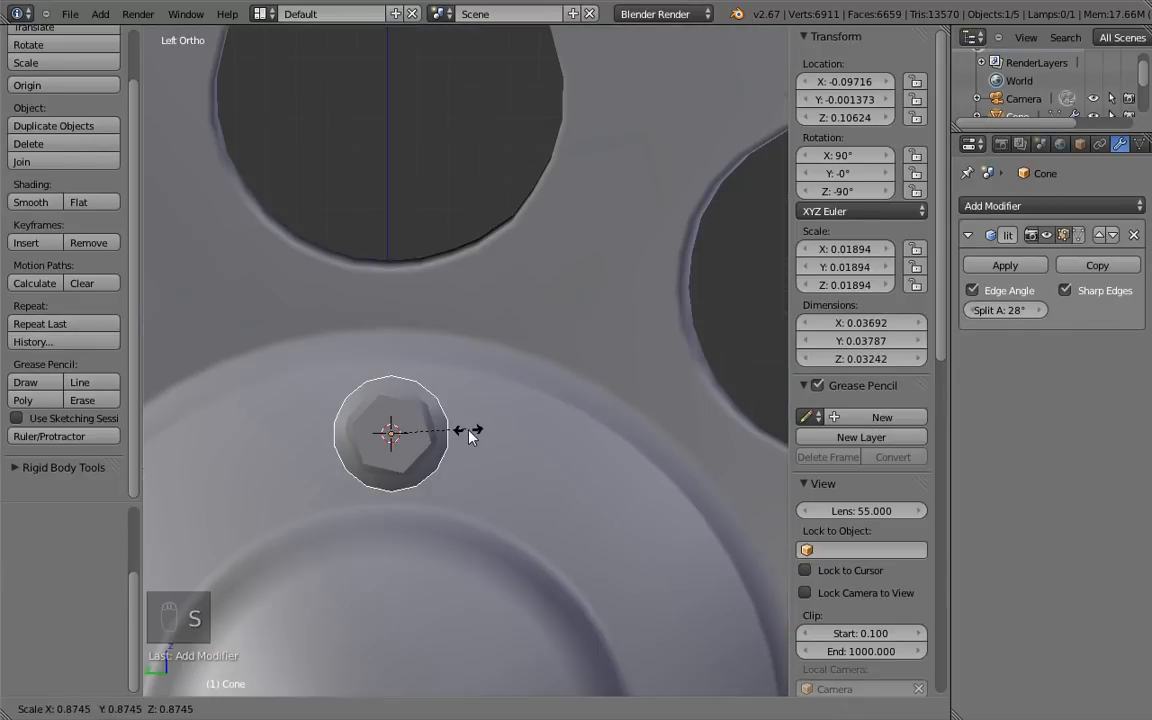
left_click(470, 432)
Step: Snap the 3D cursor to the scene center and set the bolt's origin to the 3D cursor
middle_click_drag(493, 410, 528, 600, "ctrl")
middle_click_drag(552, 435, 559, 393, "shift")
key("shift+s")
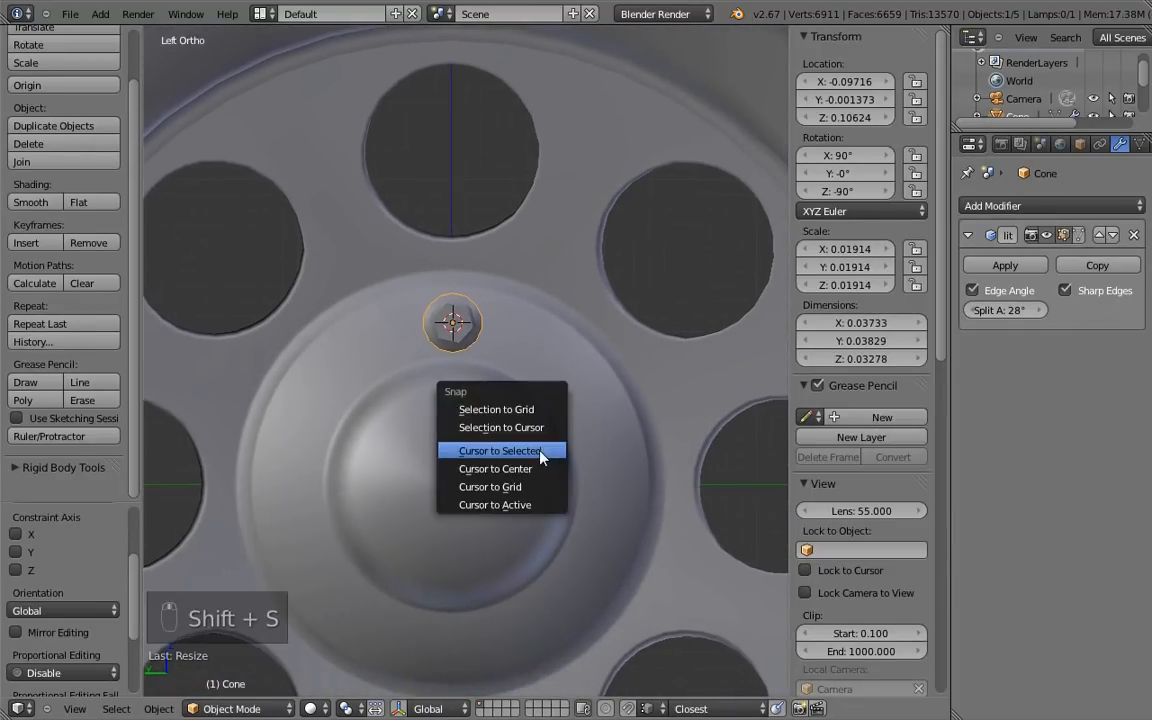
left_click(540, 478)
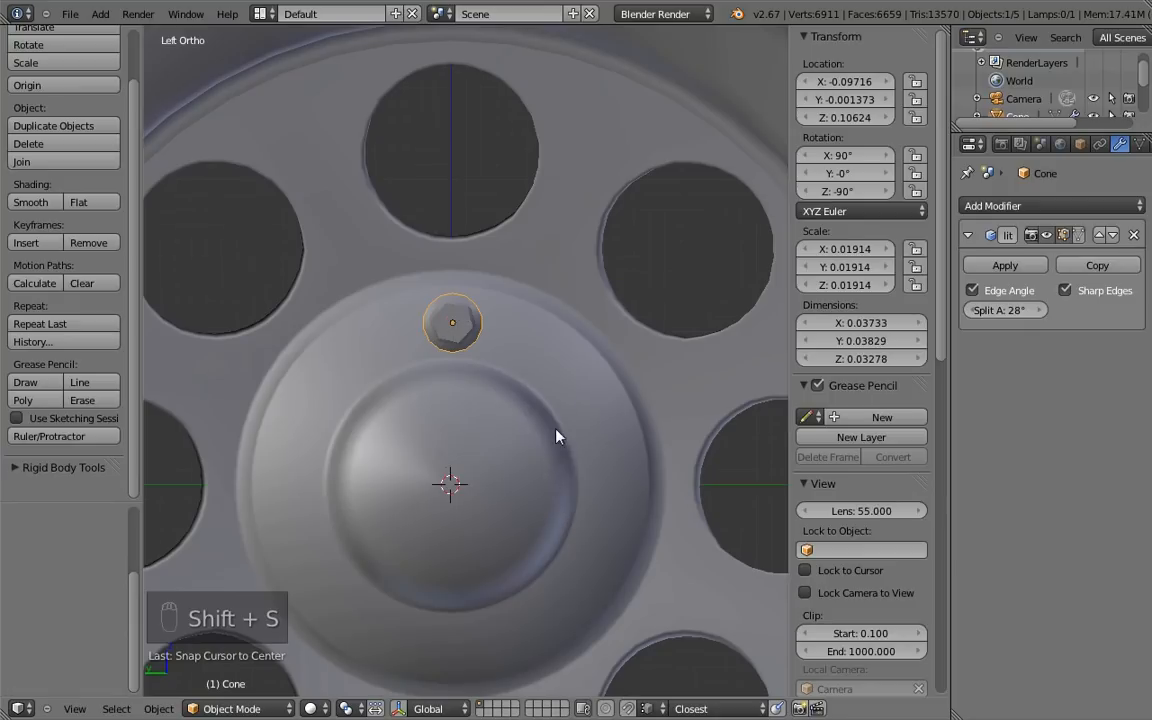
middle_click_drag(555, 437, 589, 391, "shift")
key("ctrl+alt+shift+c")
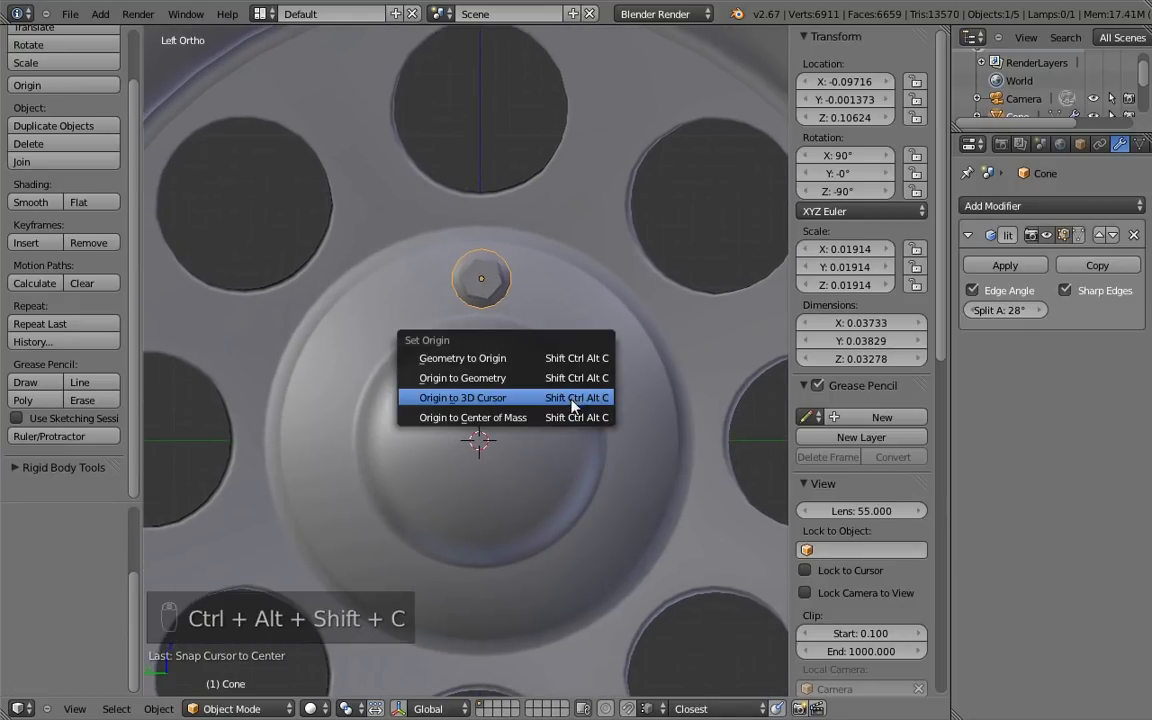
left_click(560, 400)
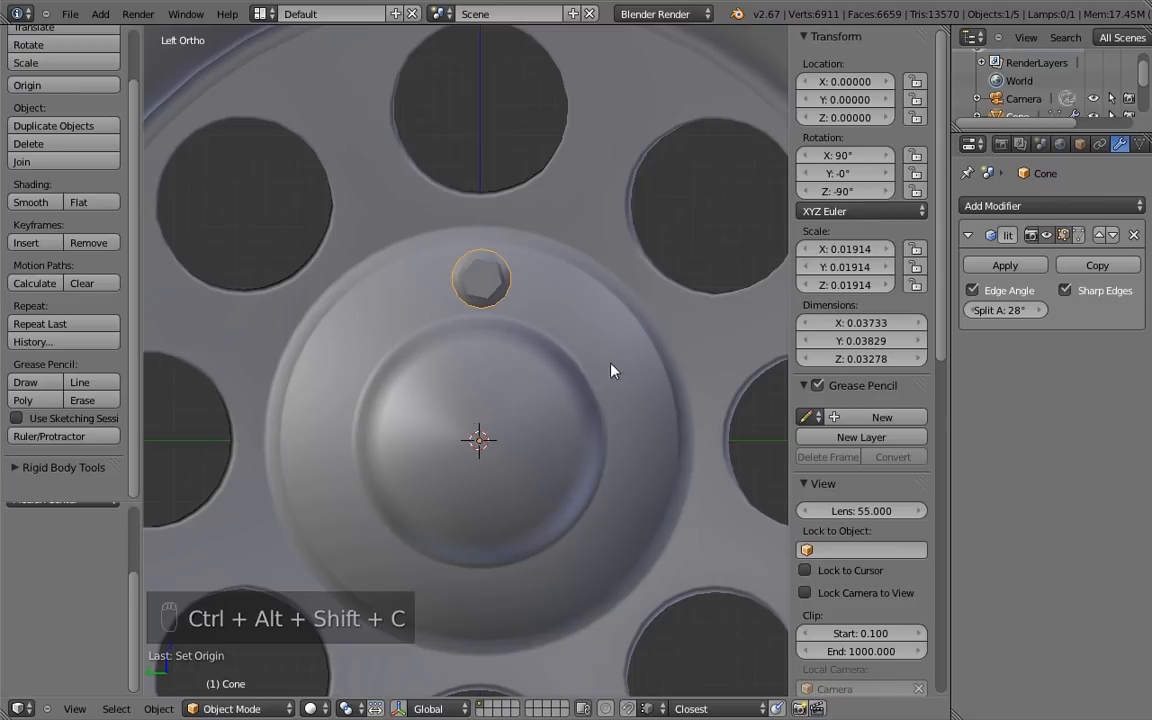
Step: Add a Plain Axes empty at the wheel's center and name it aa
middle_click_drag(613, 371, 543, 391, "shift")
key("shift+a")
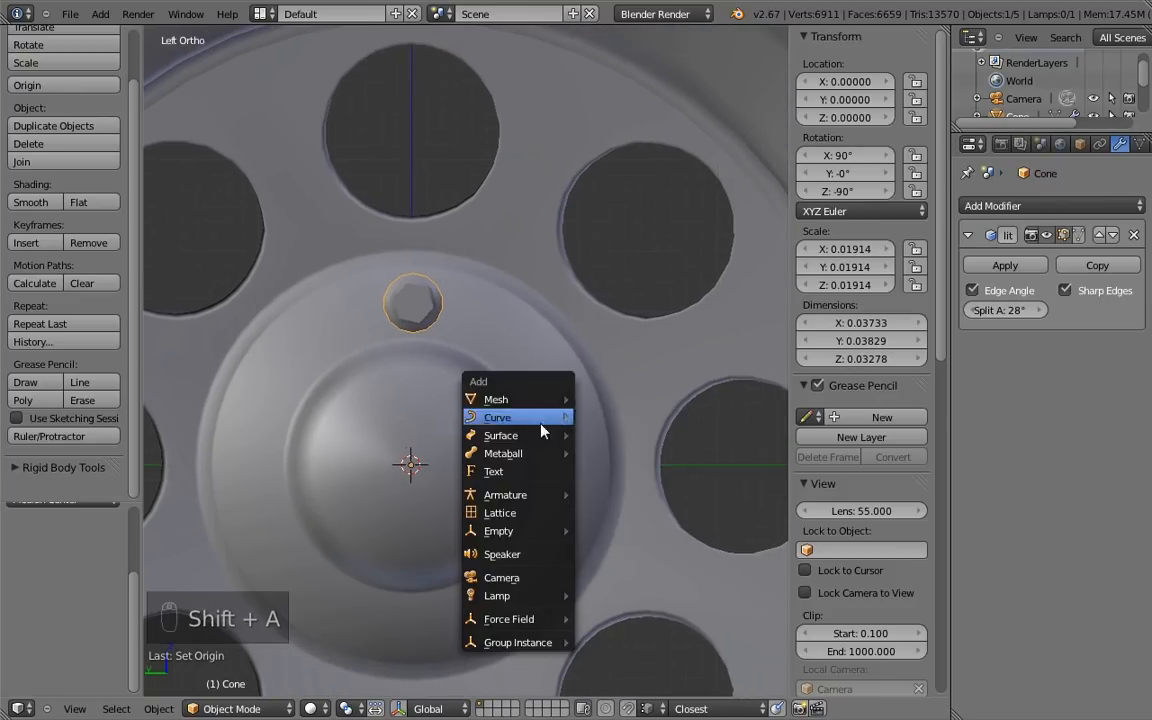
mouse_move(555, 531)
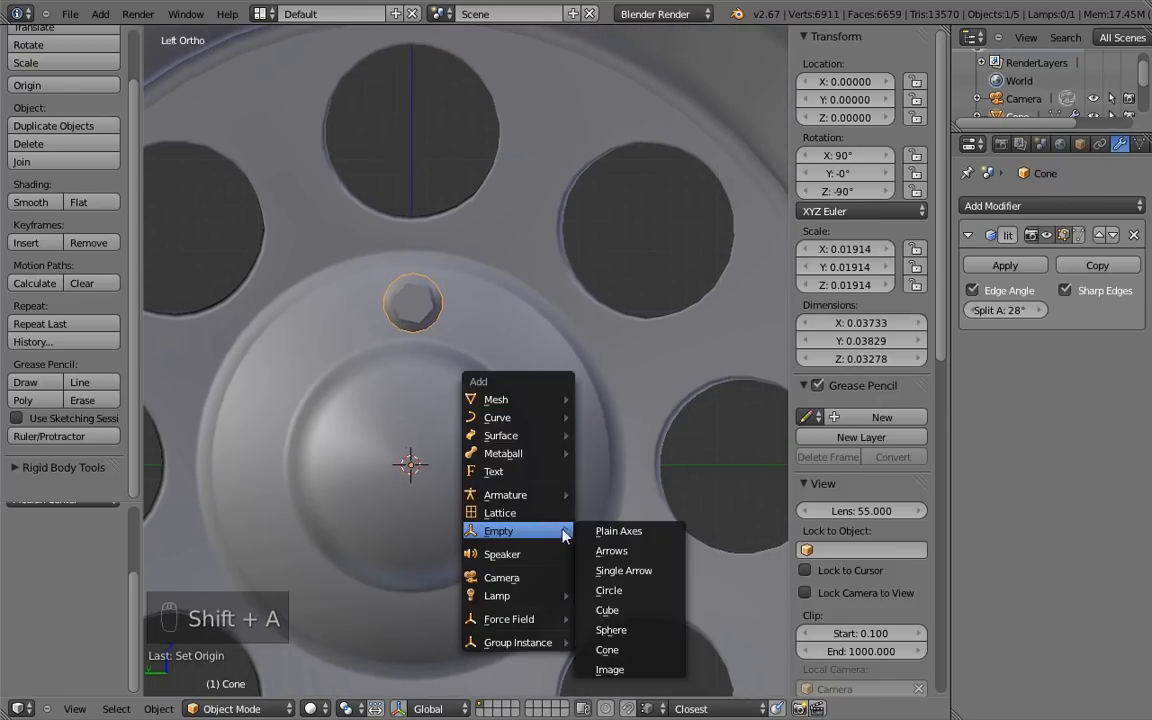
left_click(624, 534)
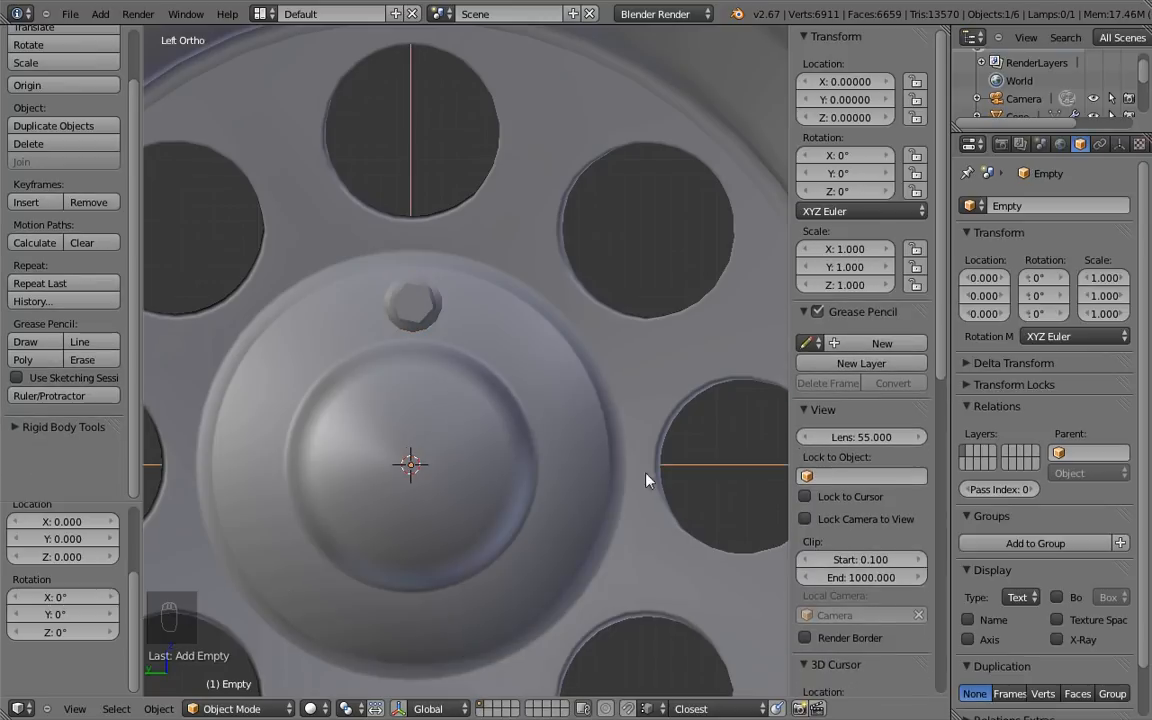
left_click(1018, 206)
type("aa")
key("Return")
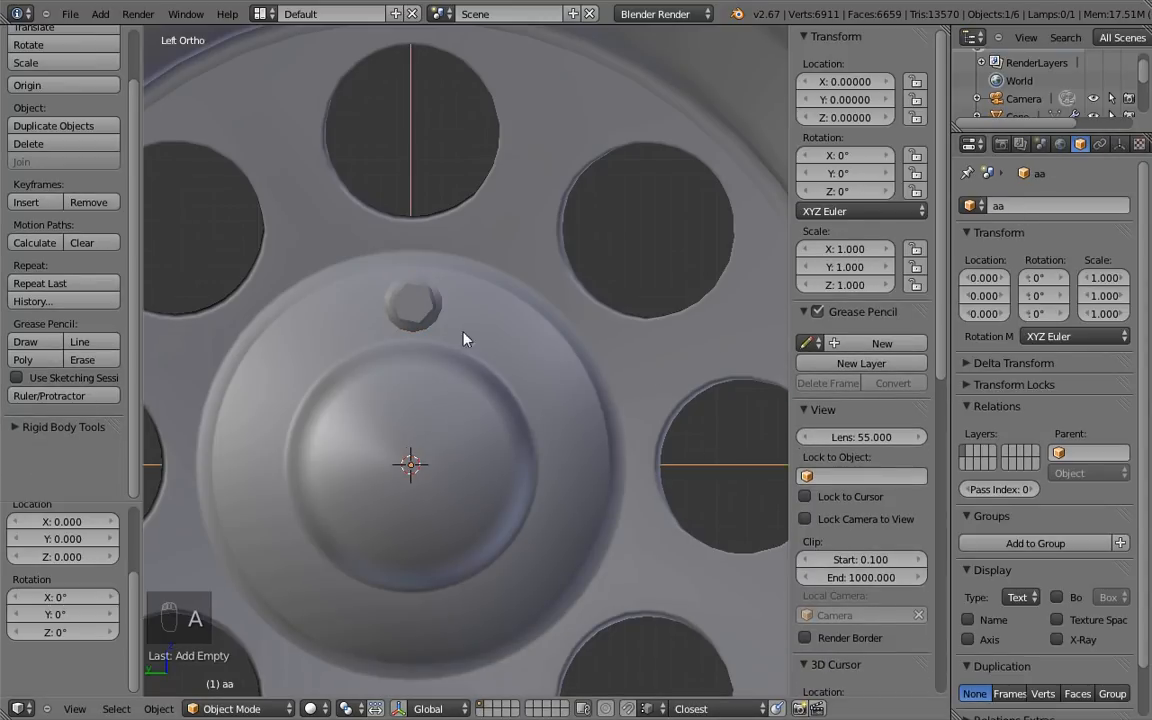
Step: Apply the bolt's rotation and scale
right_click(429, 303)
key("ctrl+a")
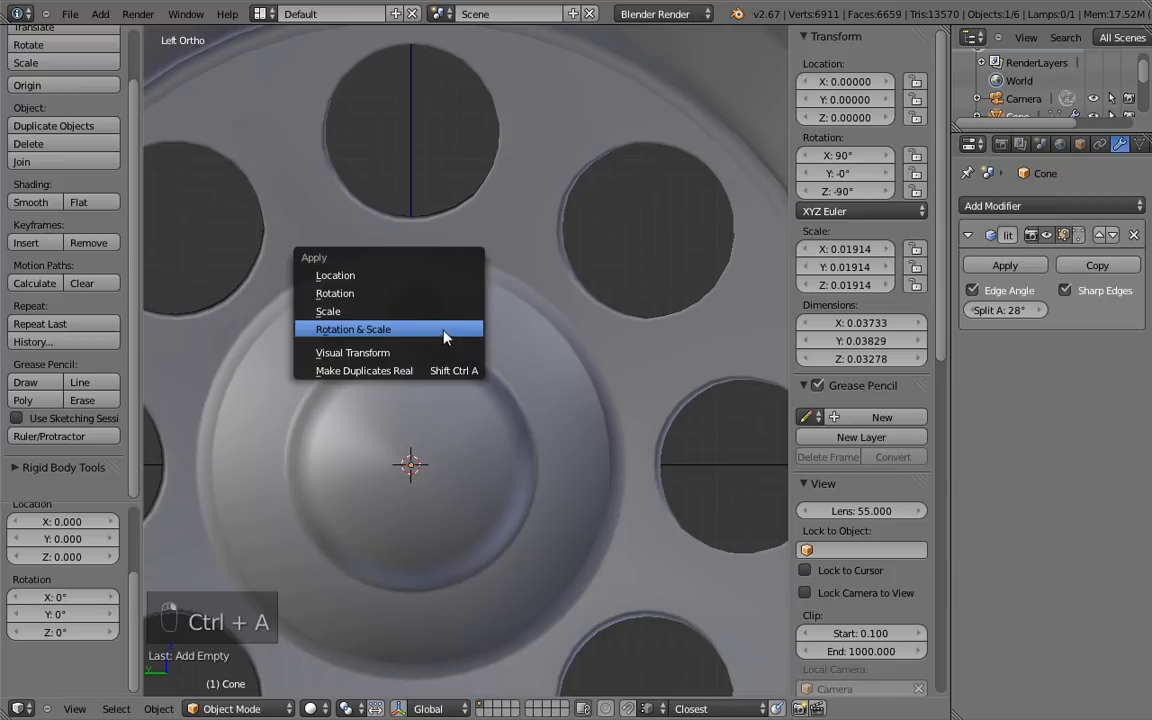
left_click(448, 333)
right_click(712, 463)
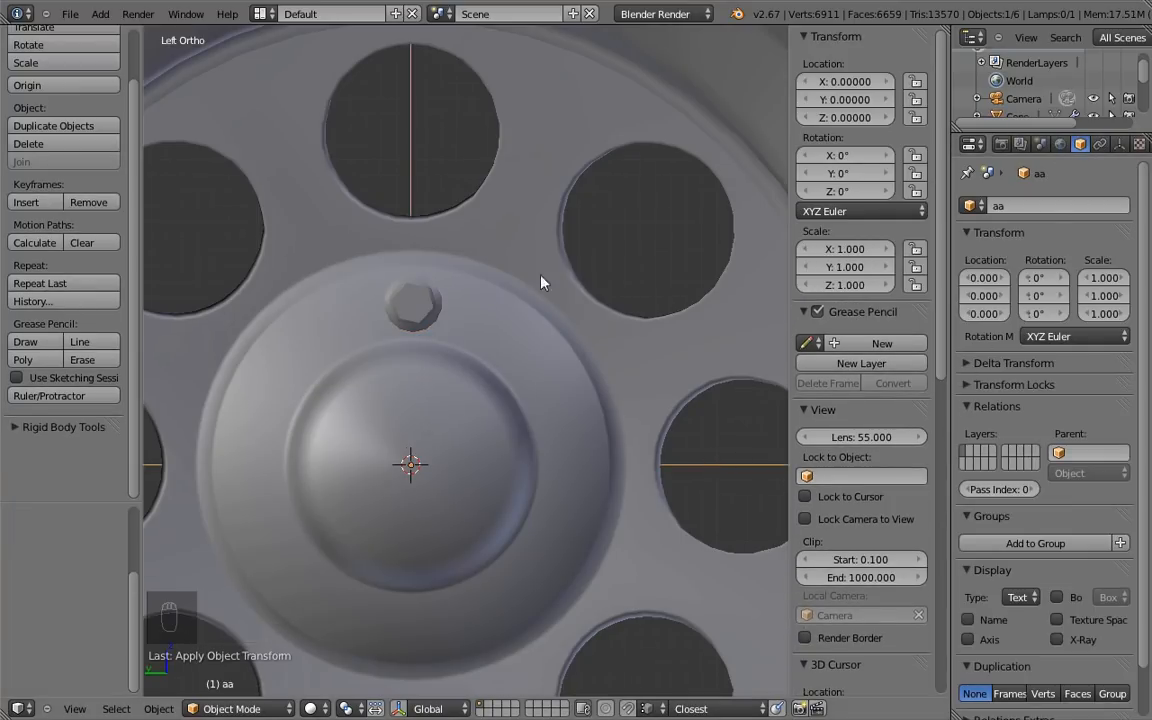
Step: Add an Array modifier to the bolt with a fixed count of 6
right_click(421, 300)
left_click(1119, 144)
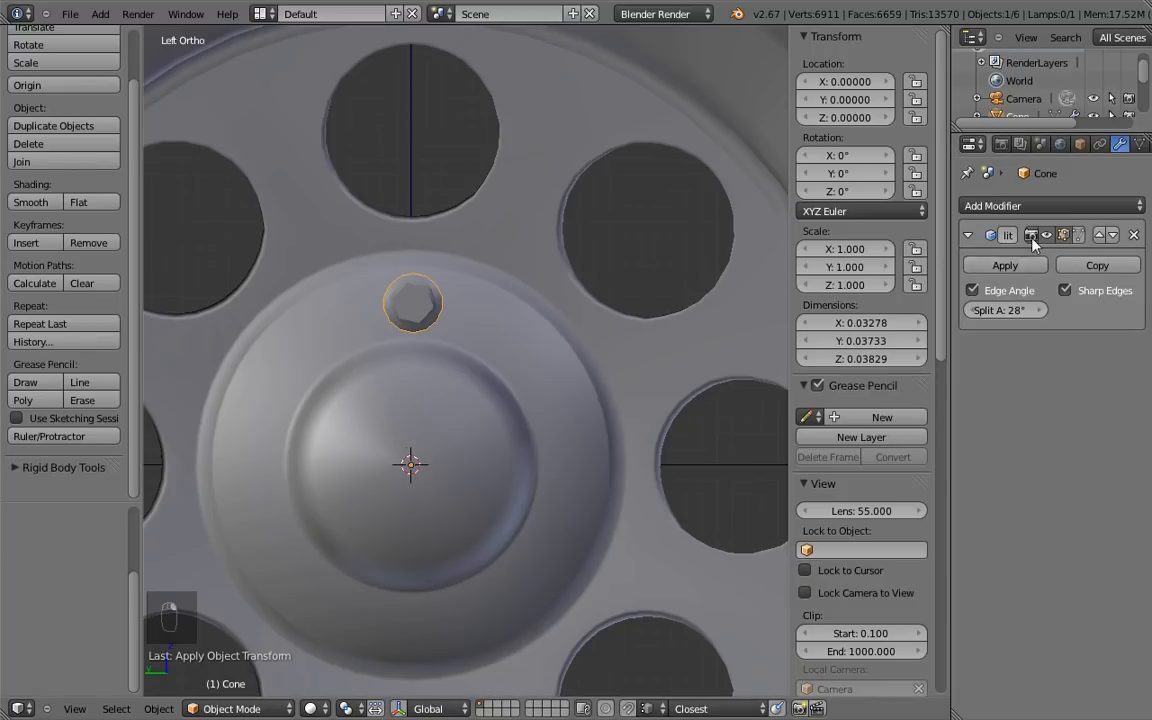
left_click(1040, 207)
left_click(830, 247)
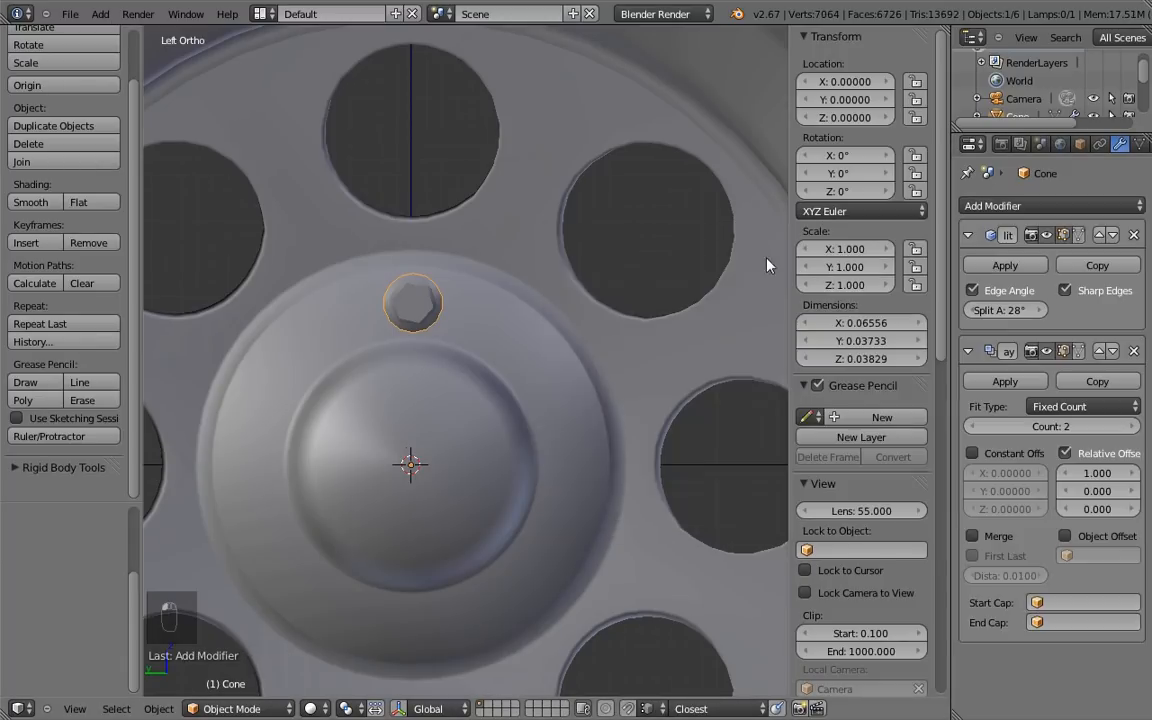
left_click(1134, 427)
left_click(1134, 427)
left_click(1134, 427)
left_click(1134, 427)
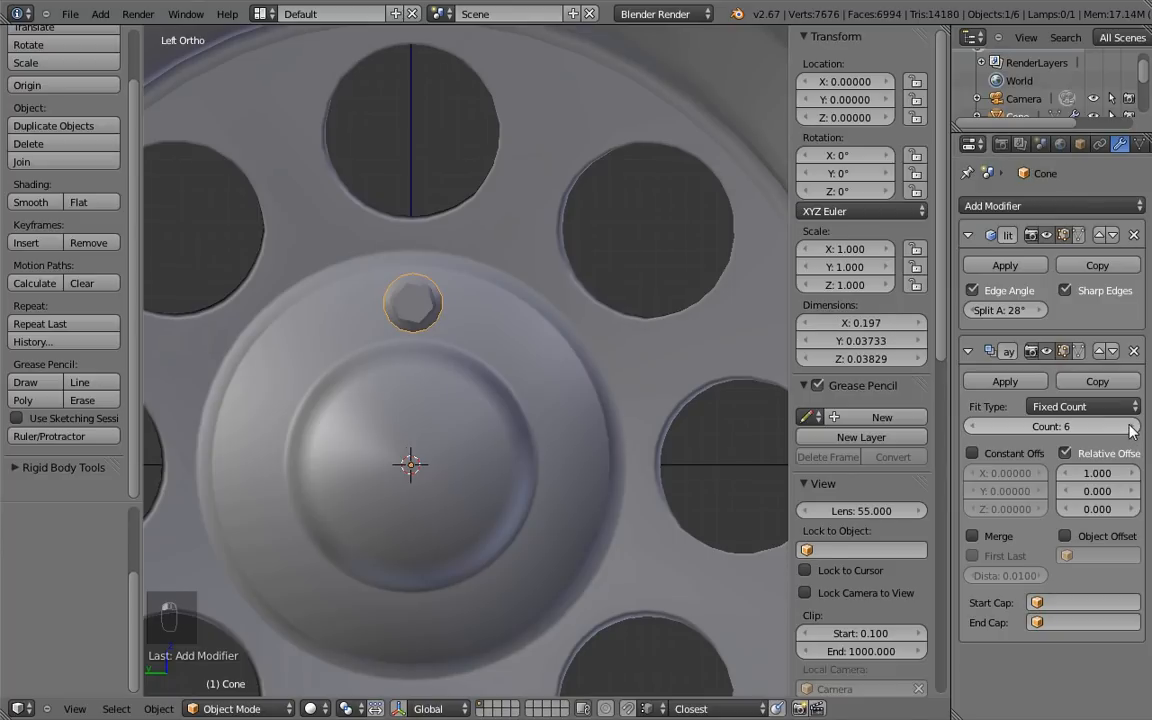
Step: Turn off the array's relative offset and enable Object Offset with the empty aa as its object
left_click(1065, 453)
left_click(1066, 537)
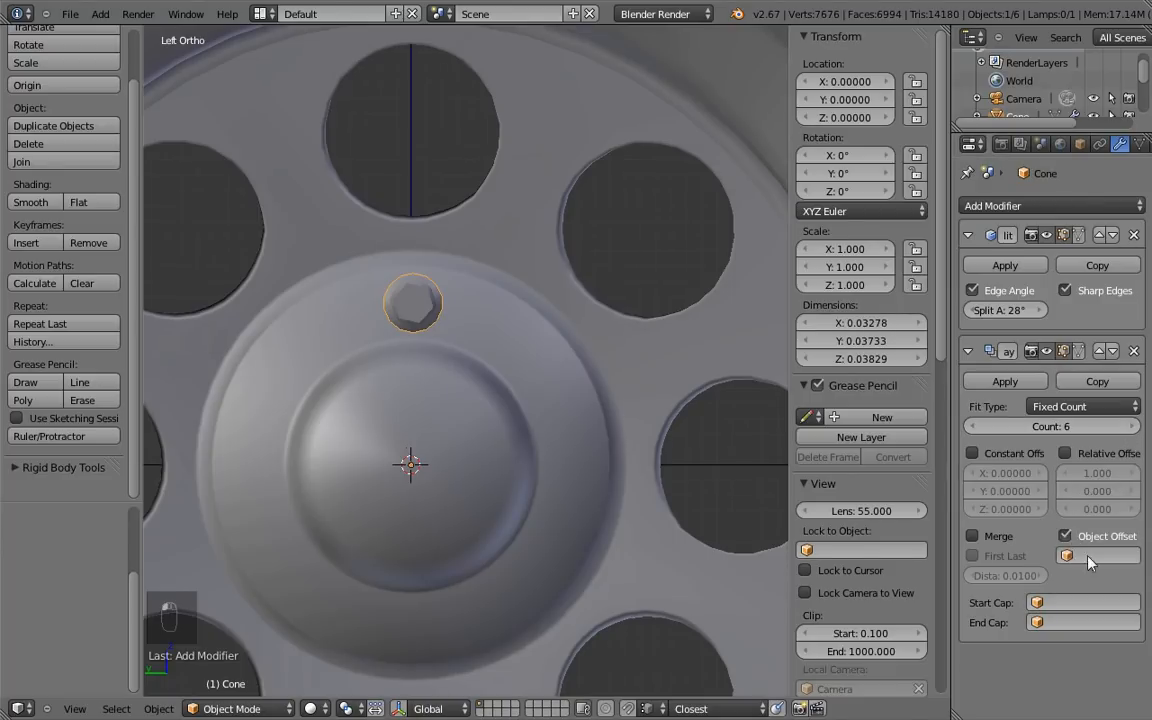
left_click(1095, 555)
left_click(1012, 368)
Step: Rotate the empty aa by 60° around X, and apply the Edge Split modifier on the bolts
right_click(707, 463)
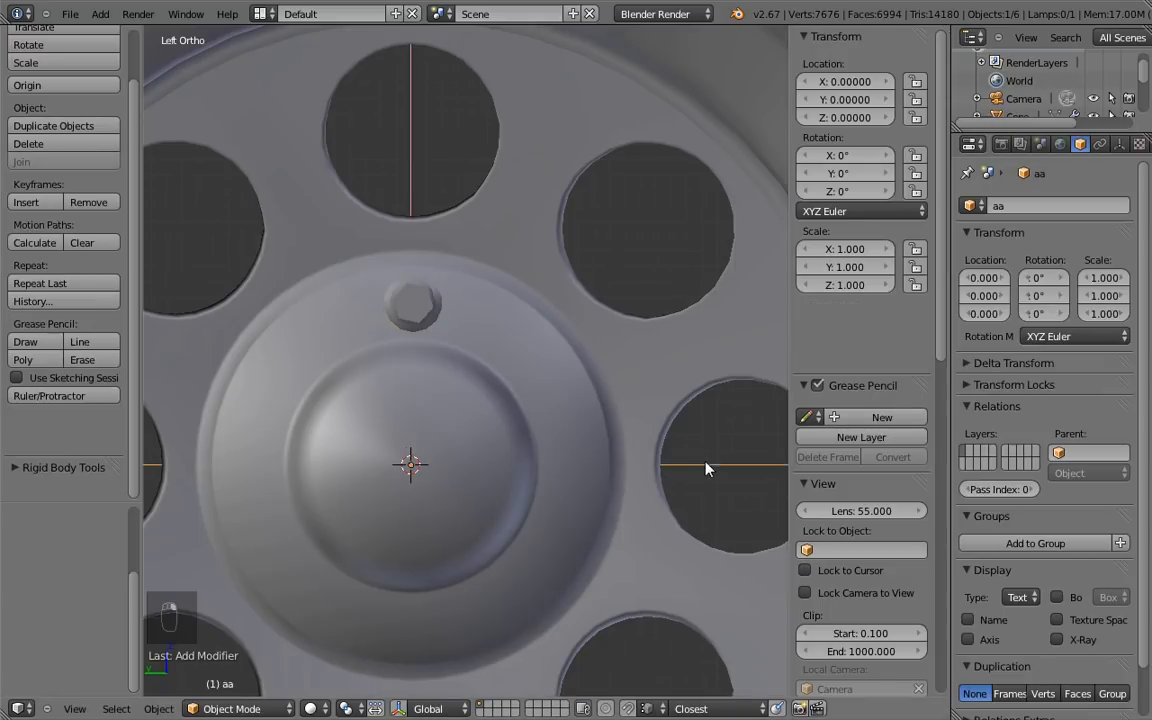
key("r")
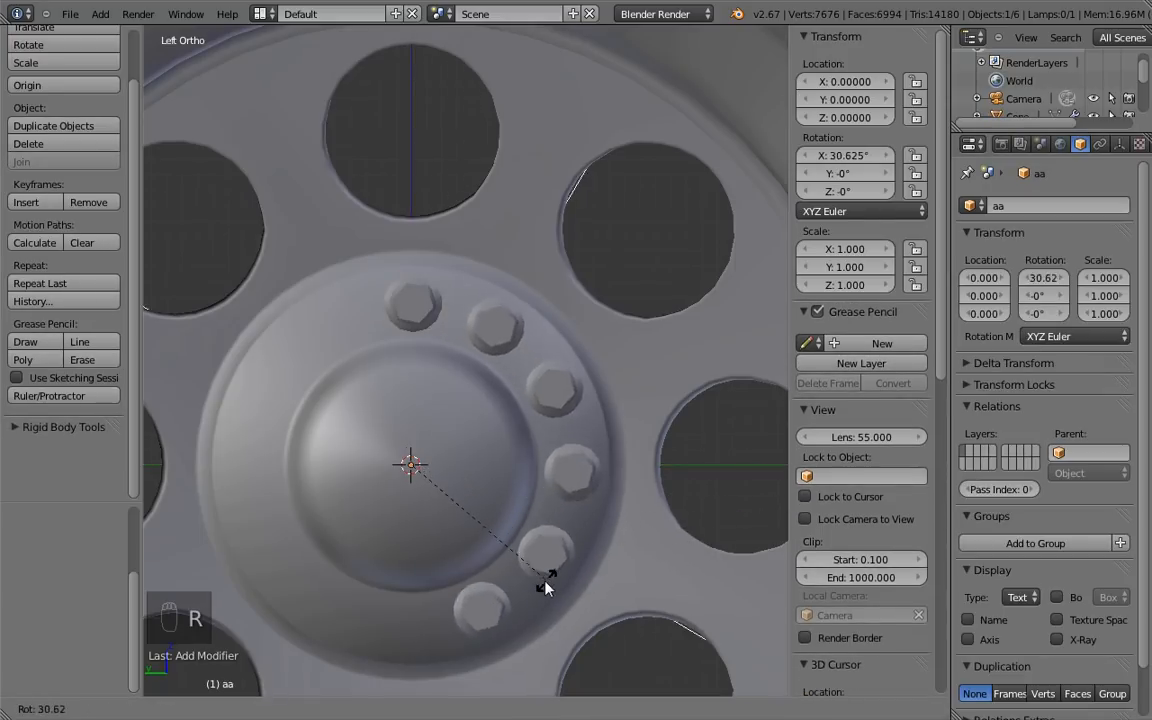
type("60")
key("Return")
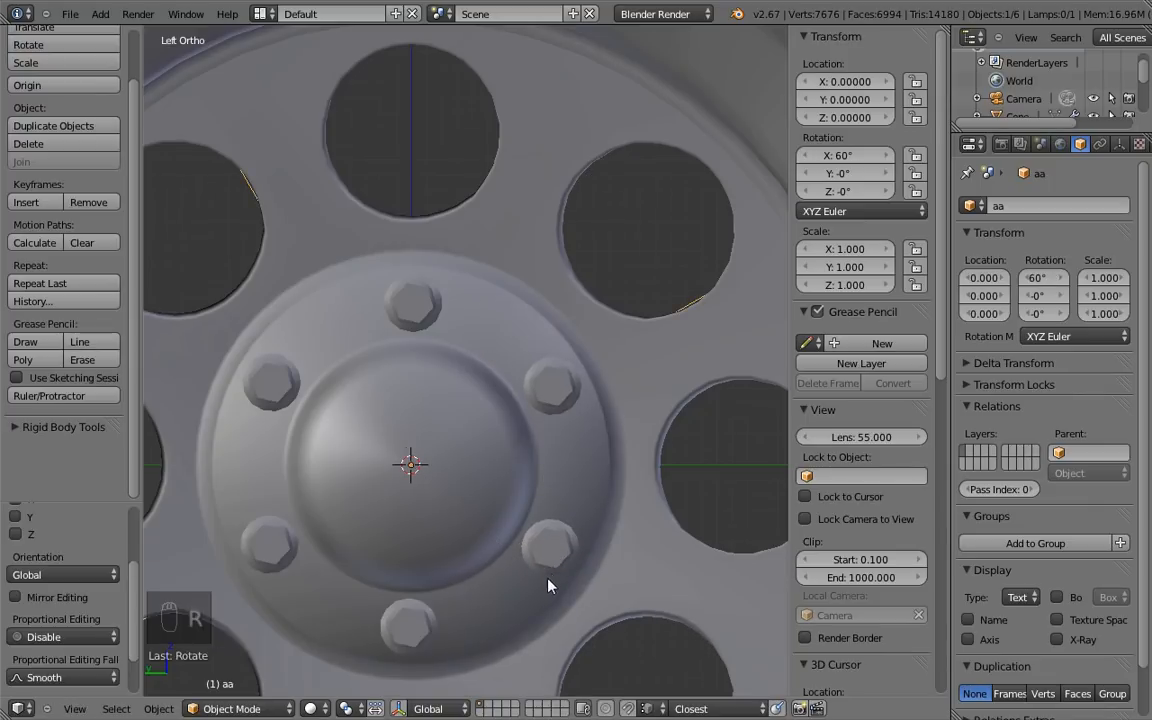
right_click(425, 303)
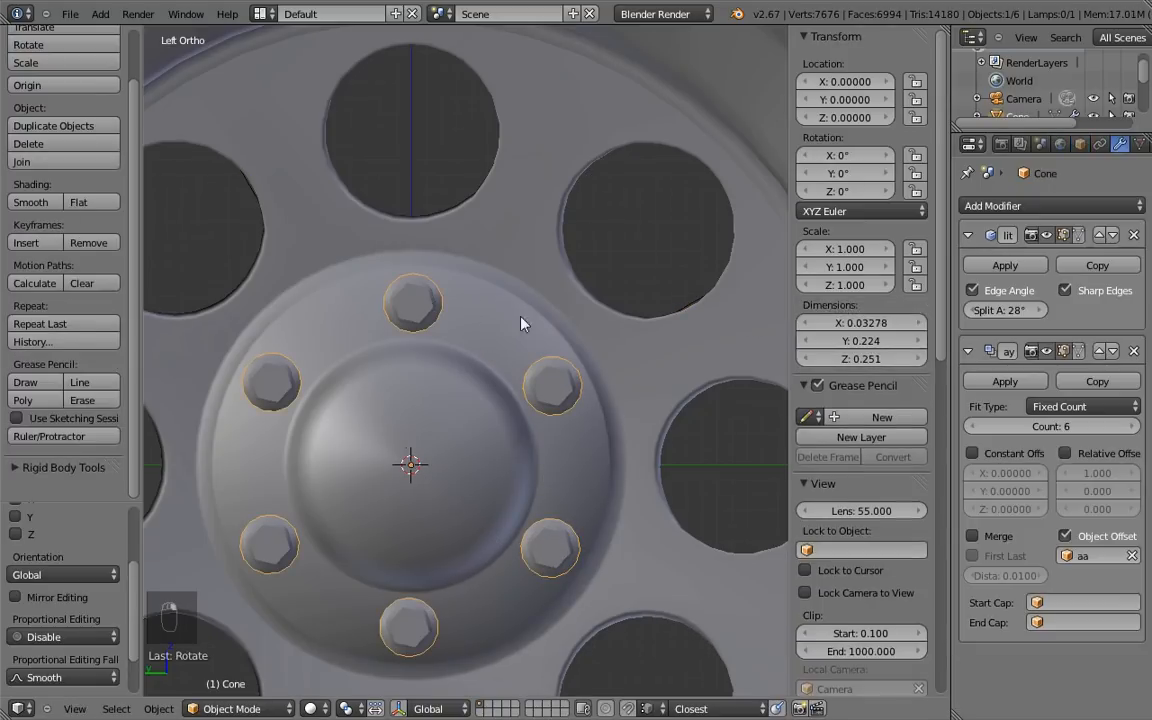
left_click(1005, 266)
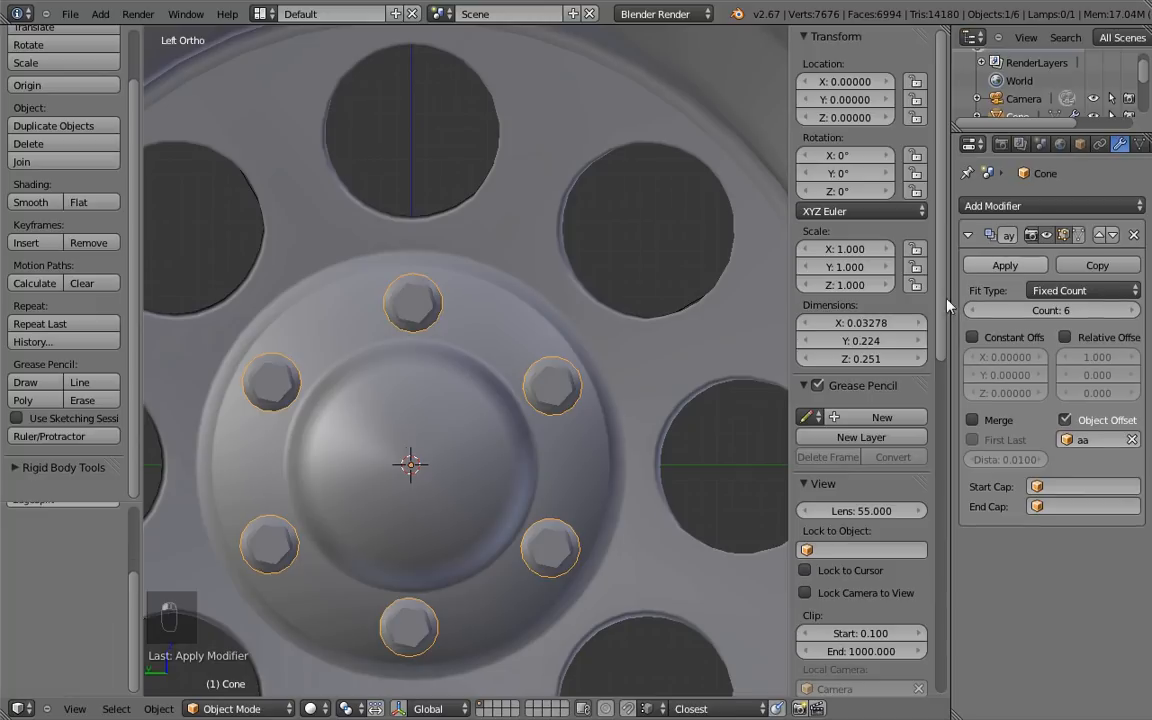
Step: Try to delete the empty aa while the bolts' Array modifier still uses it
scroll(645, 440, "down", 5)
mouse_move(656, 447)
middle_mouse_down()
mouse_move(609, 391)
mouse_move(440, 404)
mouse_move(483, 428)
middle_mouse_up()
right_click(488, 292)
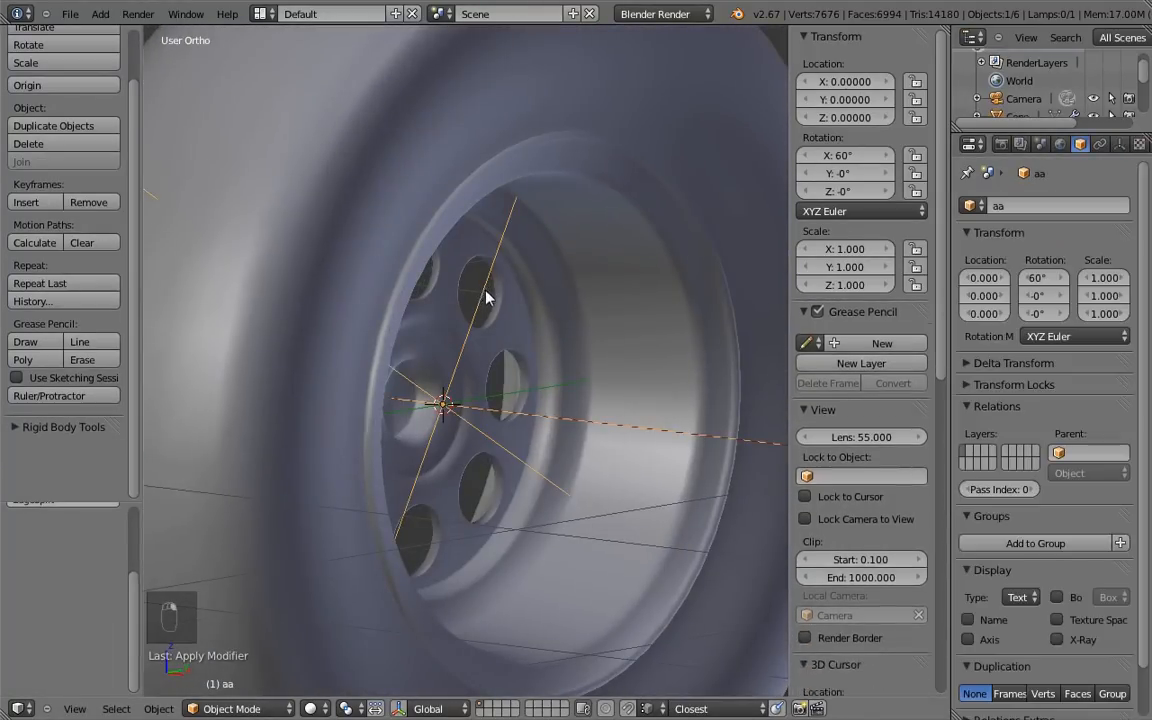
key("Delete")
left_click(490, 312)
scroll(505, 352, "down", 5)
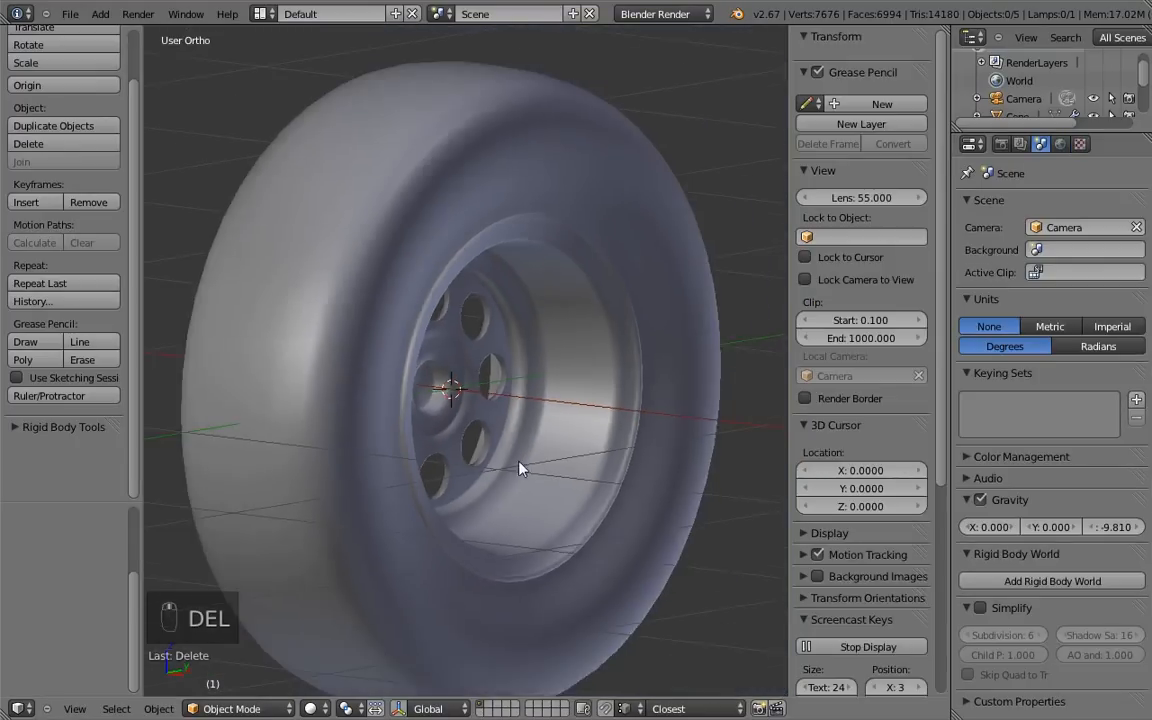
middle_click_drag(481, 399, 643, 411)
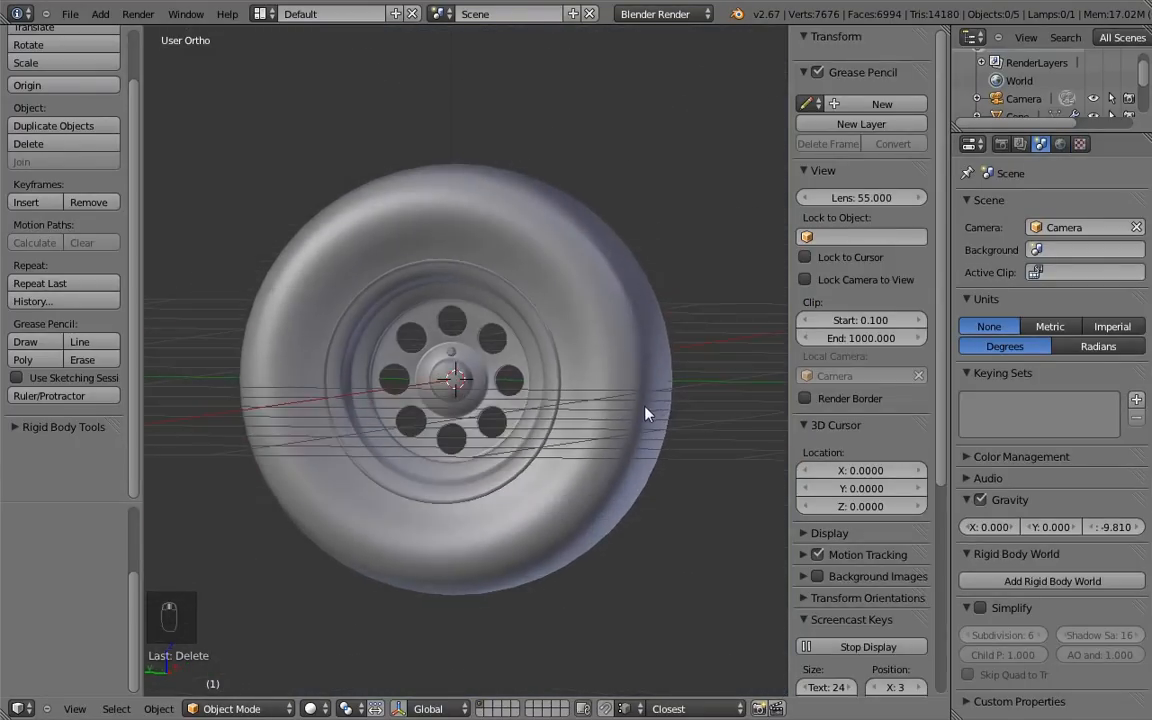
key("ctrl+z")
Step: Apply the bolts' Array modifier and delete the empty aa
right_click(476, 368)
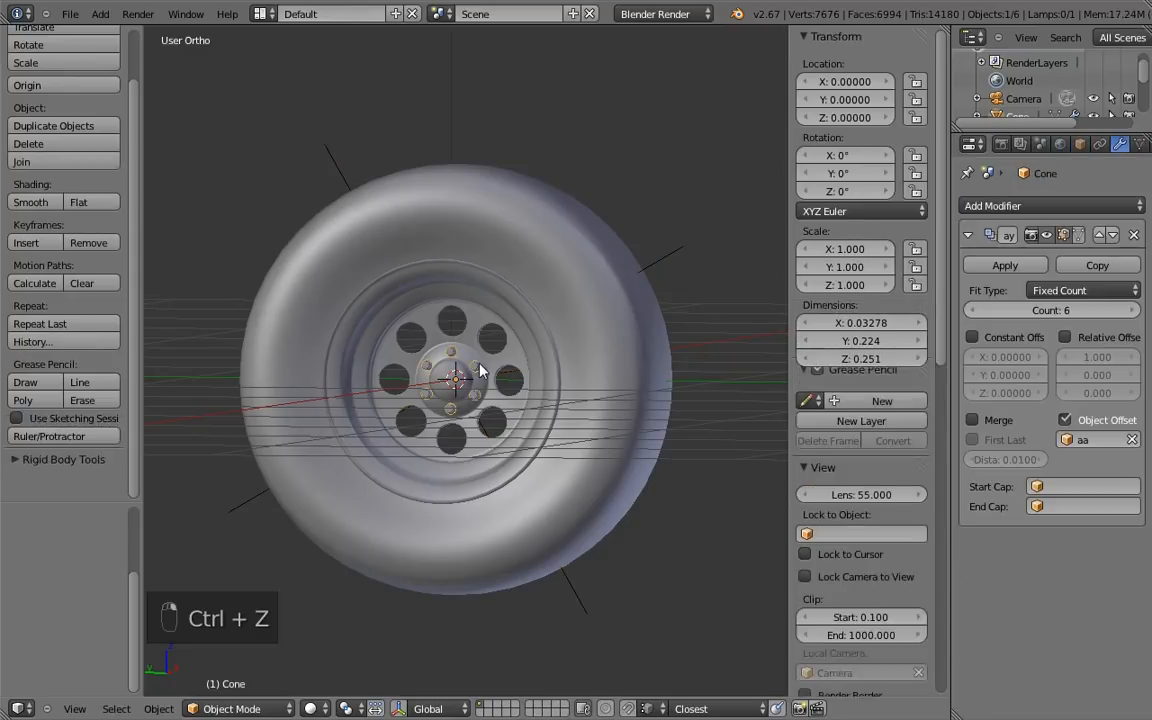
left_click(998, 265)
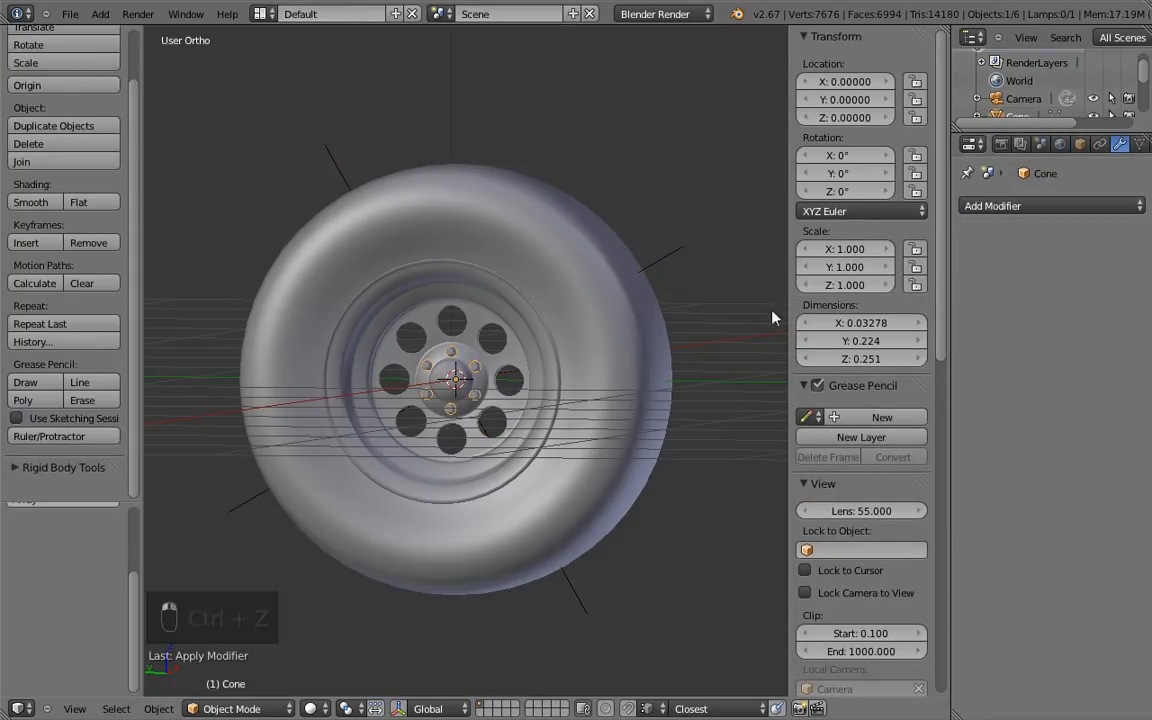
right_click(668, 258)
key("Delete")
left_click(664, 256)
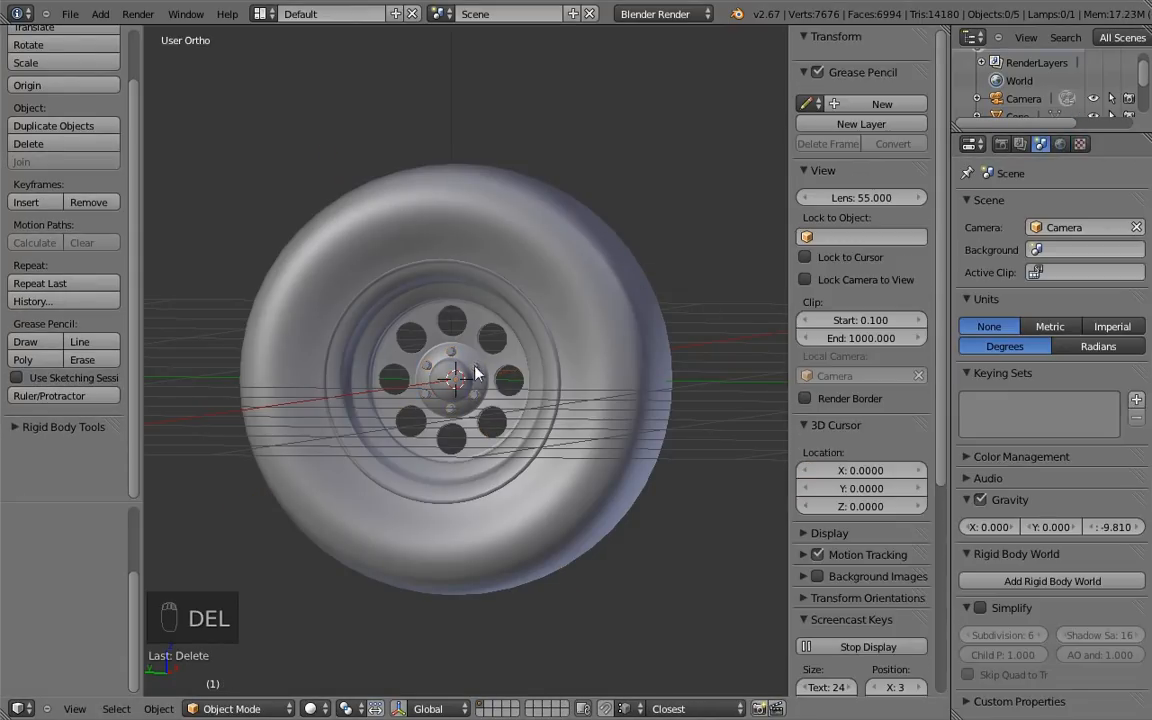
Step: Examine the wheel, its hub and the ring of bolts from several distances and angles
scroll(504, 319, "up", 4)
scroll(529, 372, "down", 2)
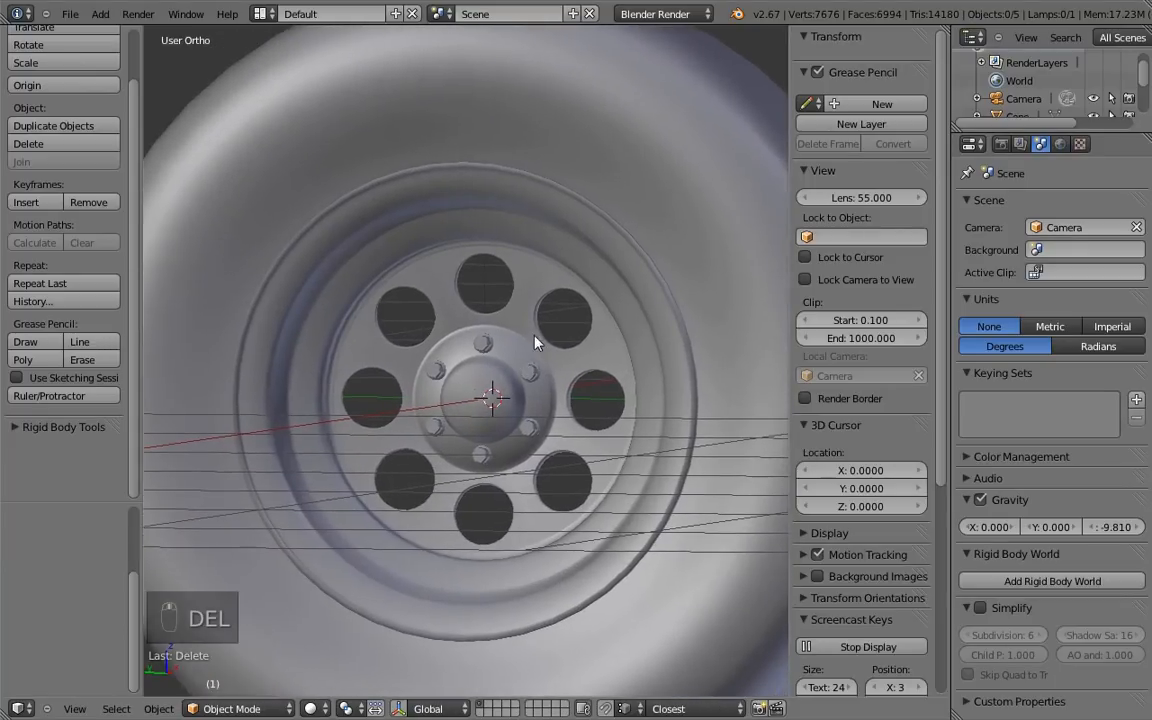
middle_click_drag(510, 360, 532, 378)
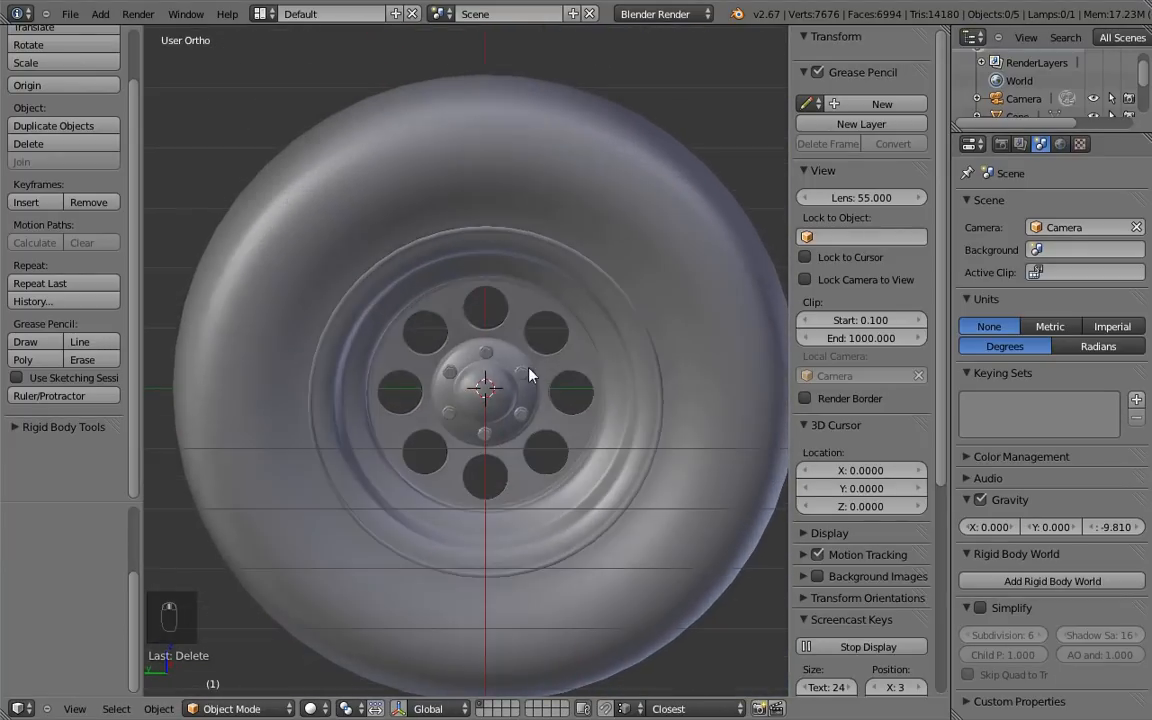
middle_click_drag(532, 321, 515, 298)
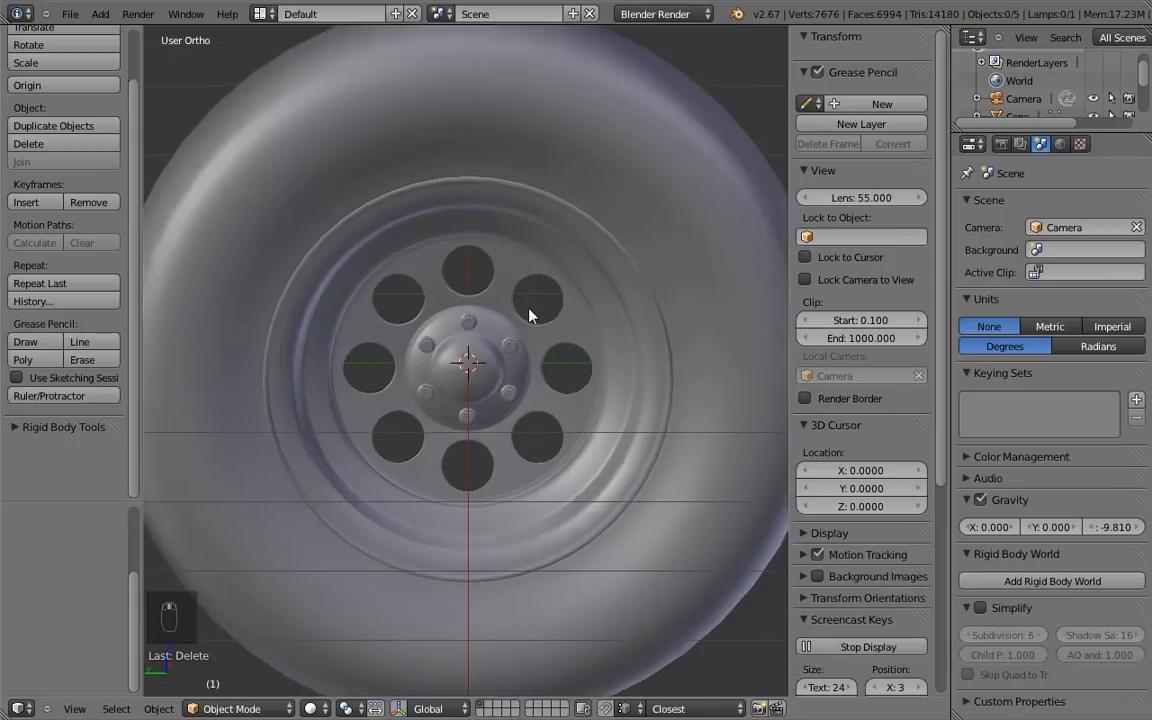
scroll(530, 311, "down", 1)
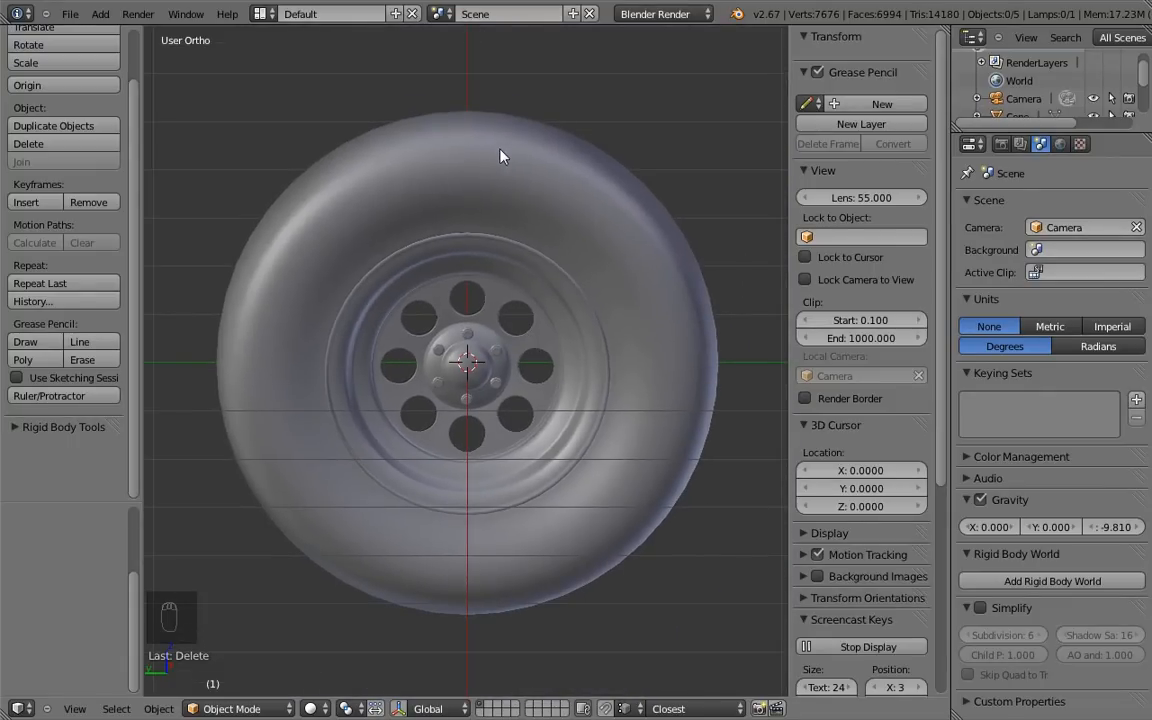
mouse_move(491, 175)
middle_mouse_down()
mouse_move(496, 154)
mouse_move(488, 164)
middle_mouse_up()
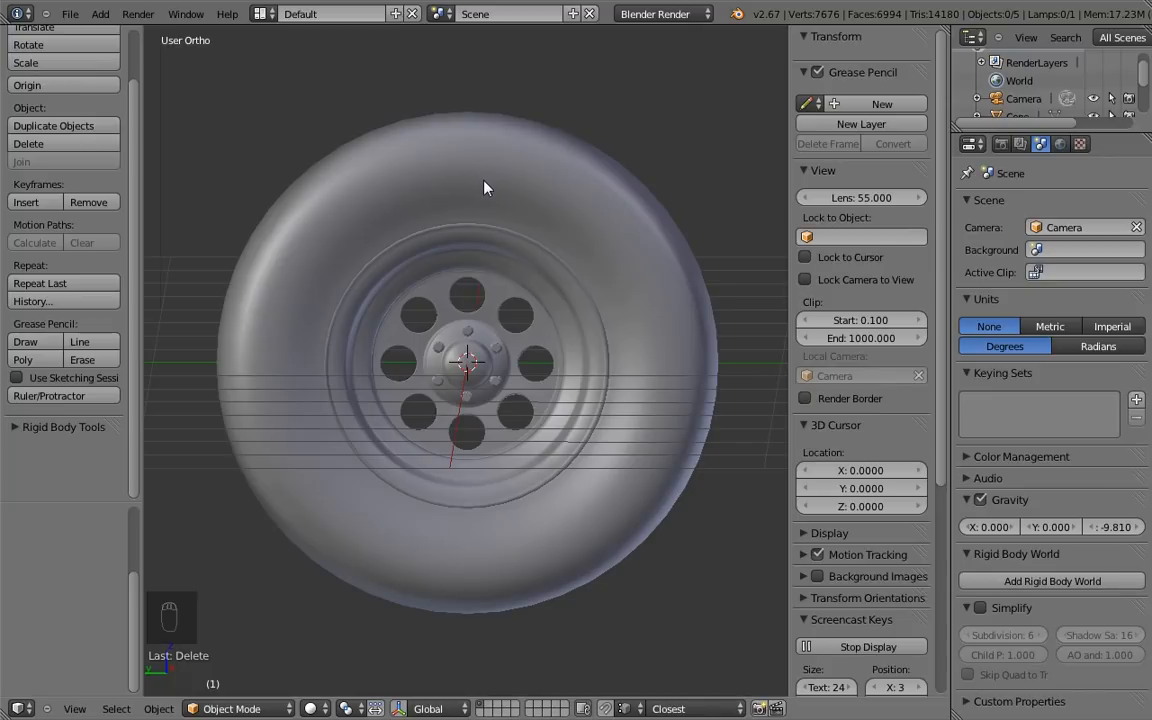
middle_click_drag(609, 249, 550, 280)
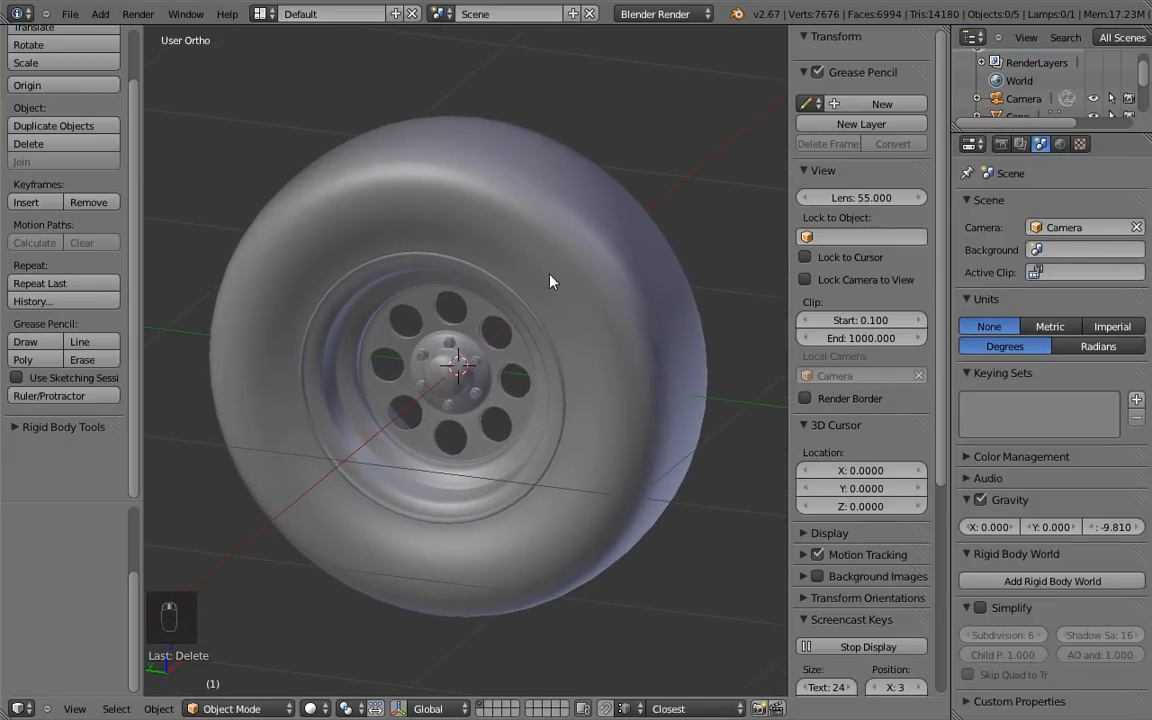